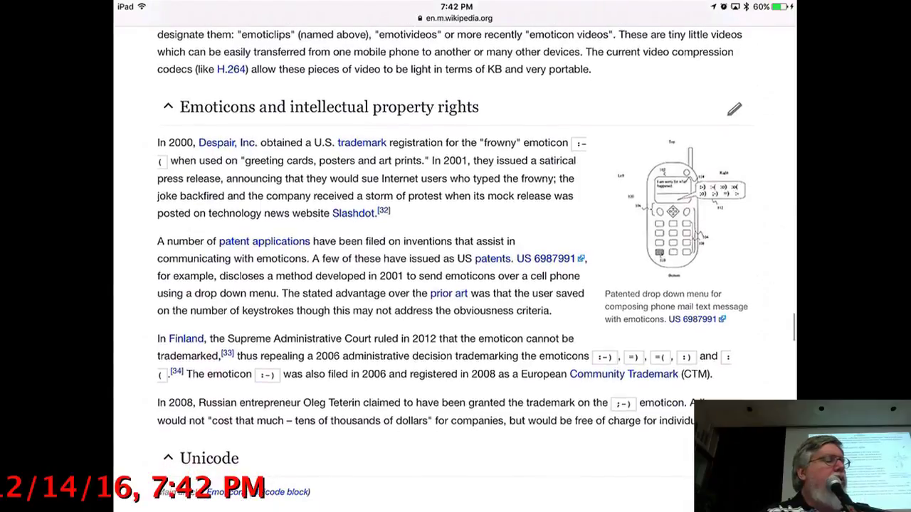
- Look through the Emoticon article's Unicode emoticon tables and See also list, returning to the article's introduction
scroll(455, 271, down, 10)
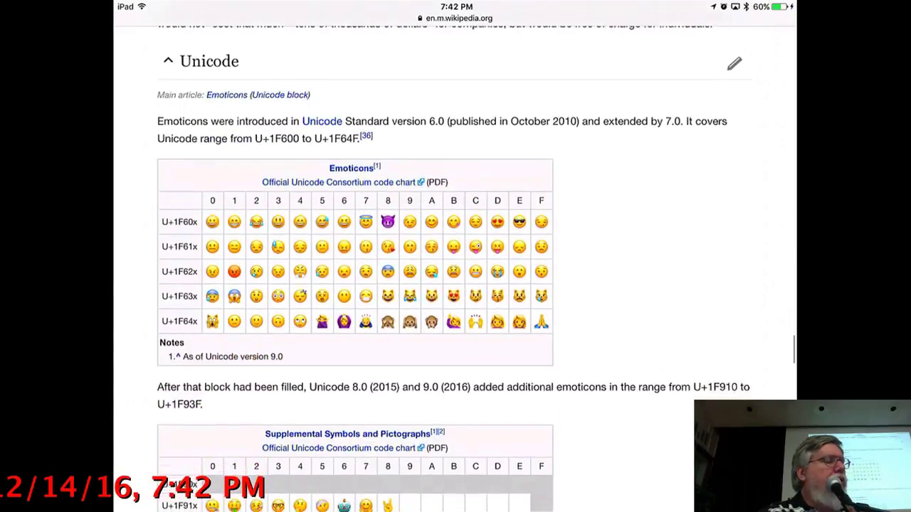
scroll(456, 285, up, 3)
scroll(456, 285, right, 1)
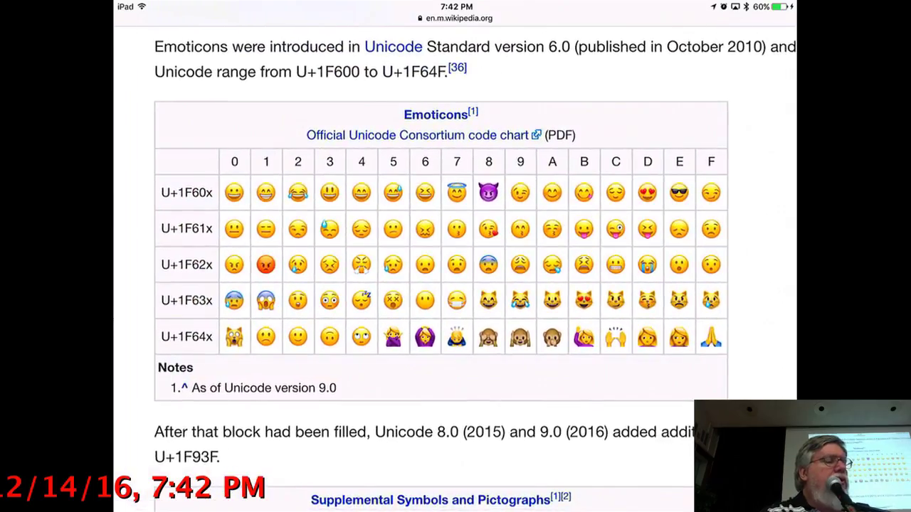
scroll(455, 256, down, 3)
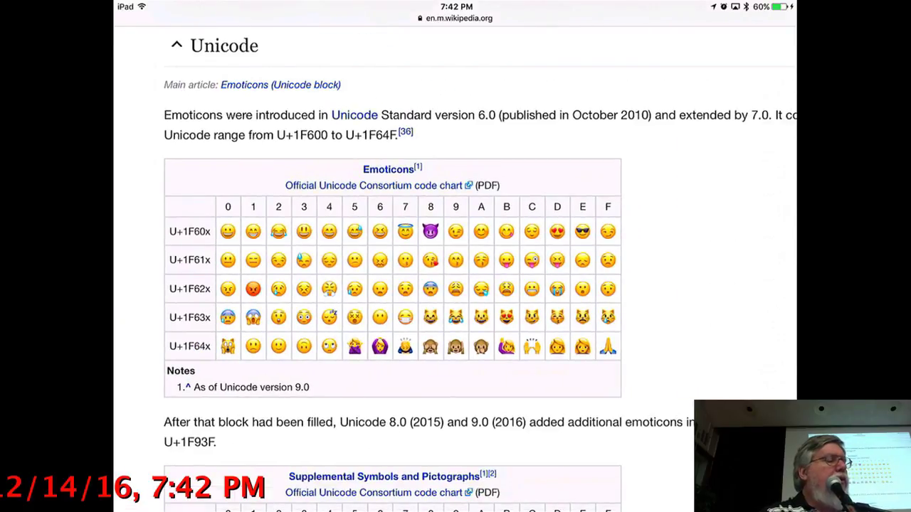
scroll(455, 270, down, 15)
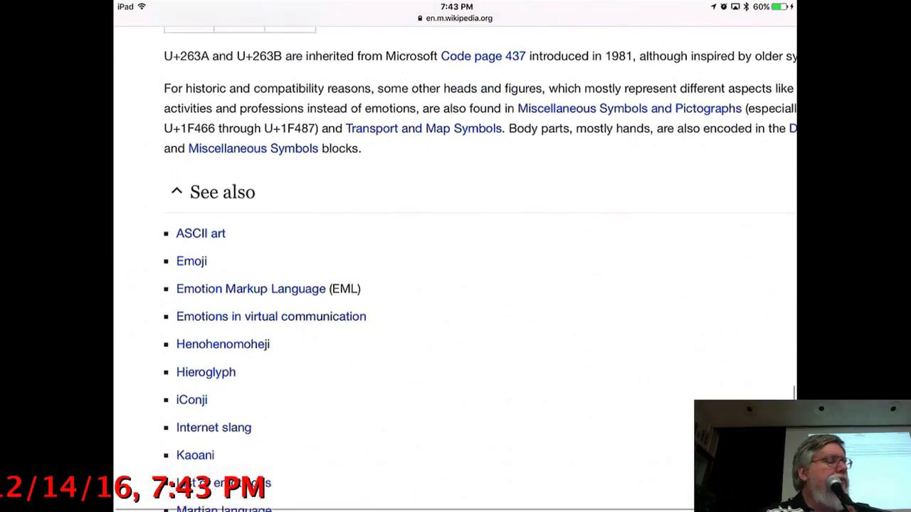
scroll(456, 270, down, 5)
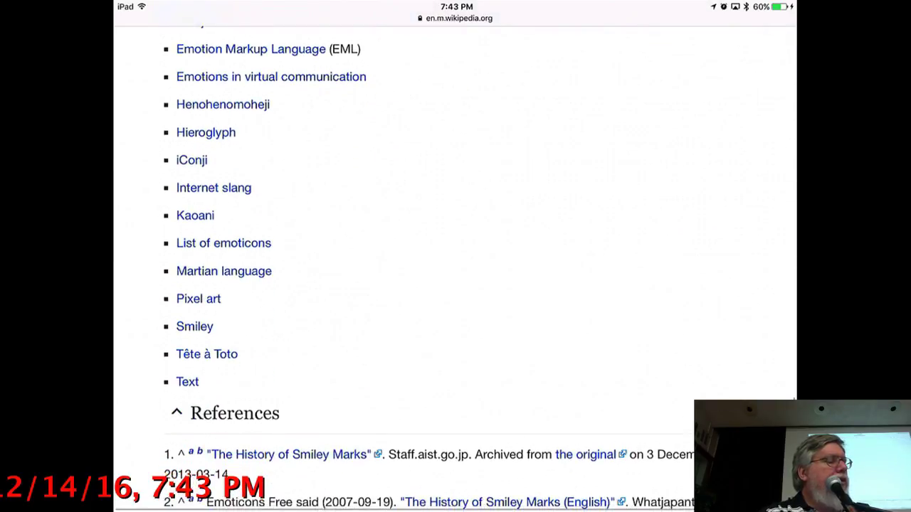
scroll(455, 270, up, 20)
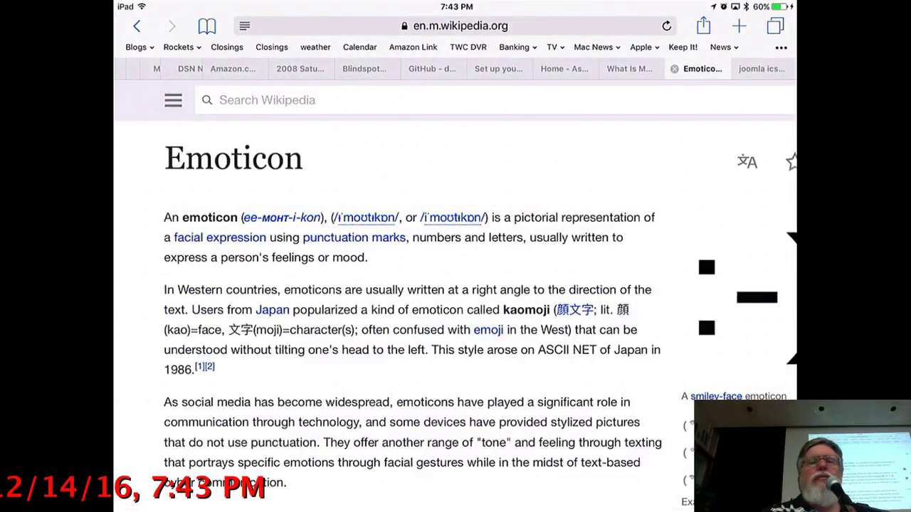
- Turn off the iPad's AirPlay mirroring to CIDER Book
drag(455, 509, 455, 299)
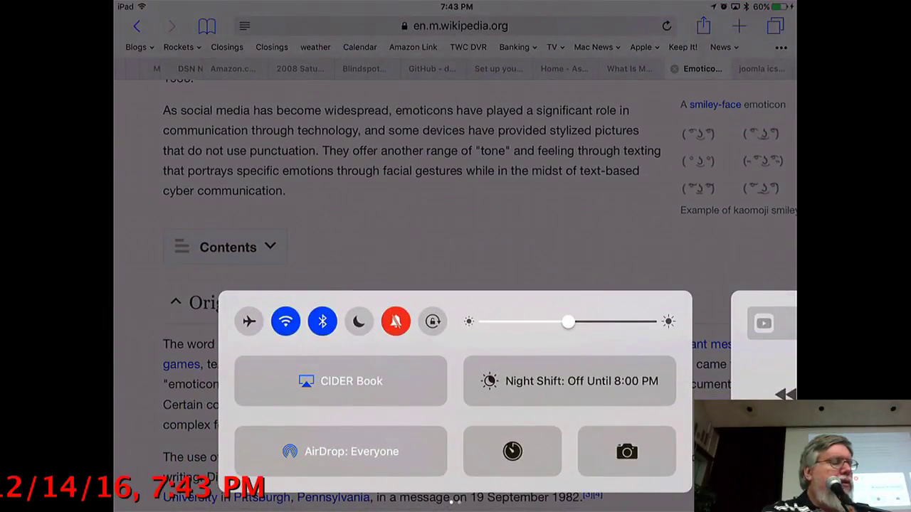
click(340, 381)
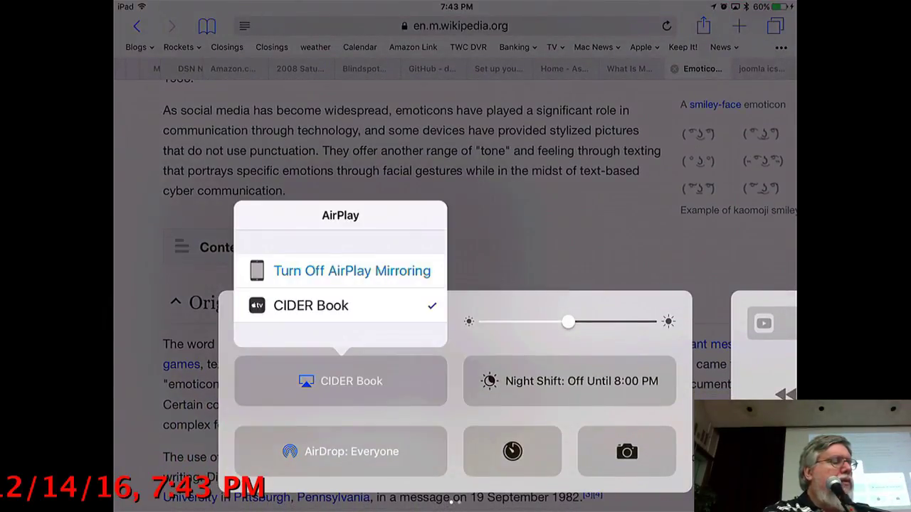
click(353, 270)
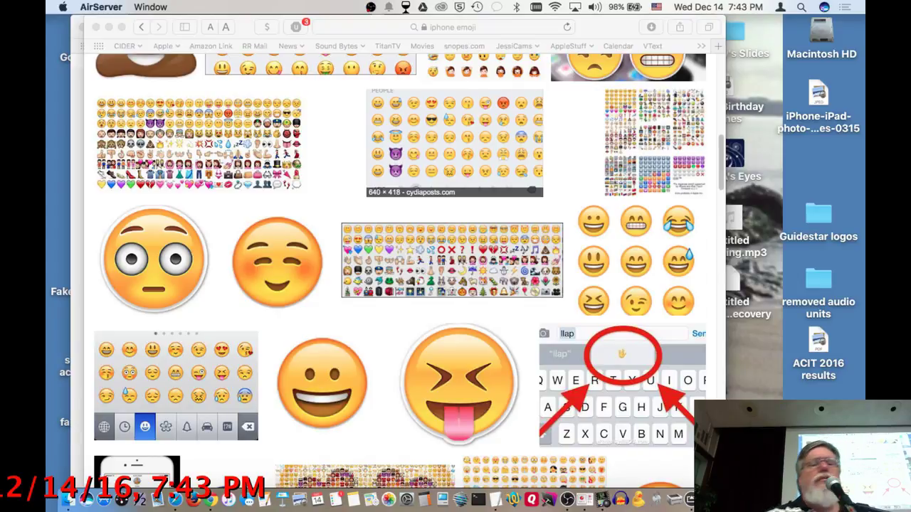
- Open the Mac's Sound settings in System Preferences and review the available output and input devices
click(406, 499)
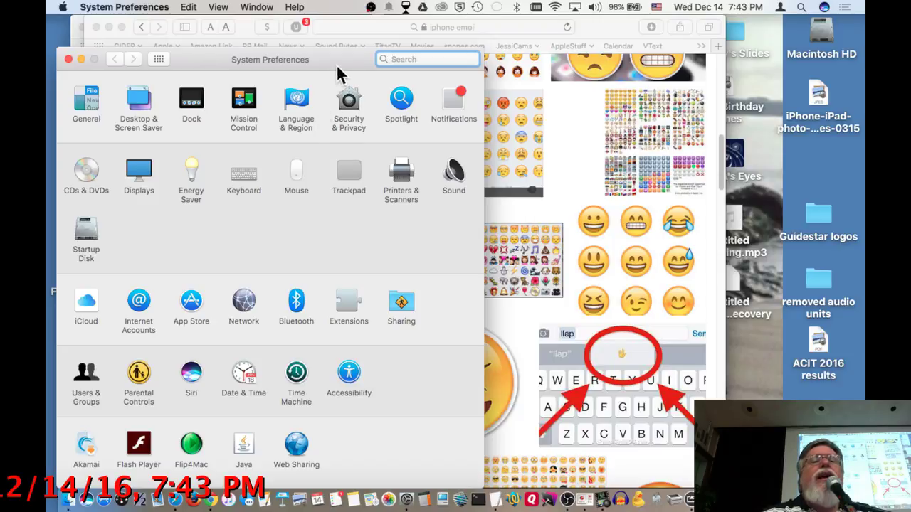
drag(338, 71, 365, 24)
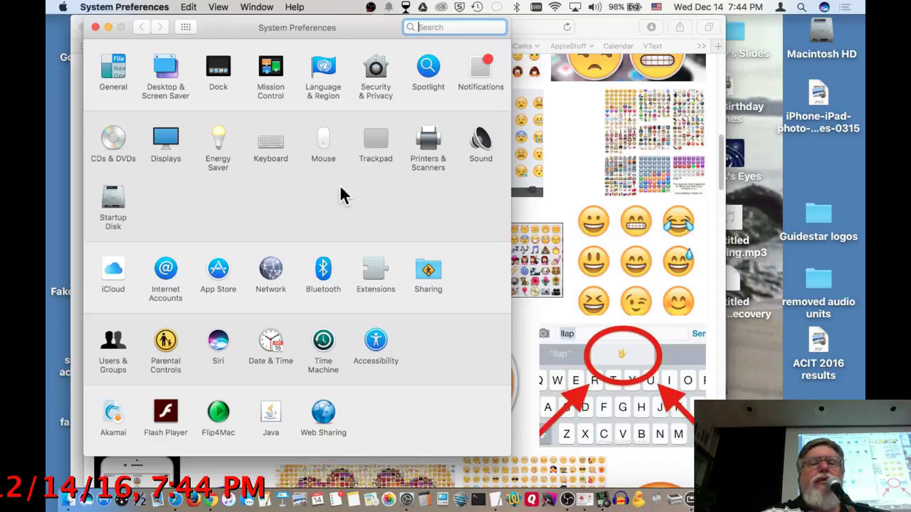
click(481, 139)
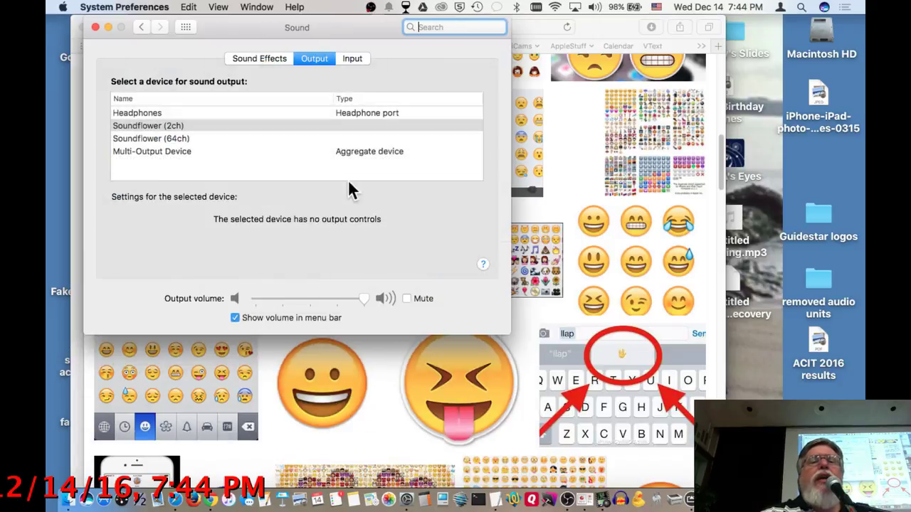
click(351, 59)
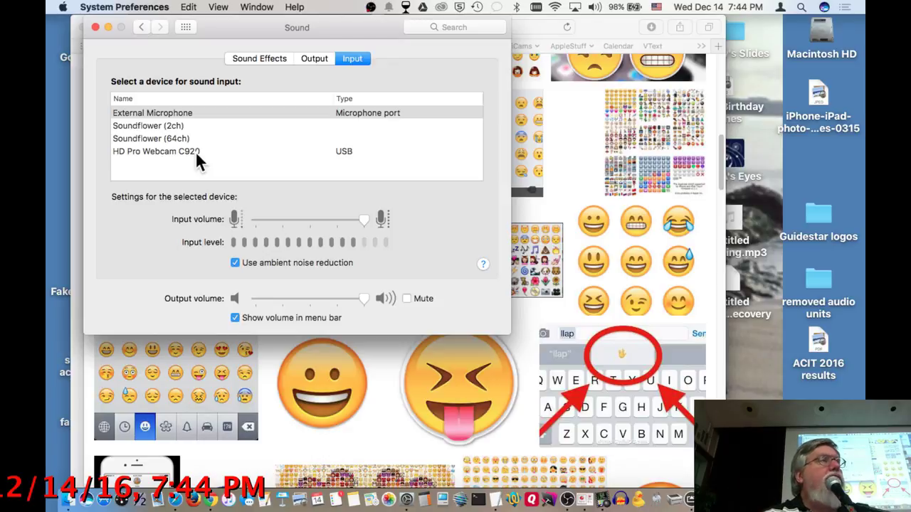
click(312, 53)
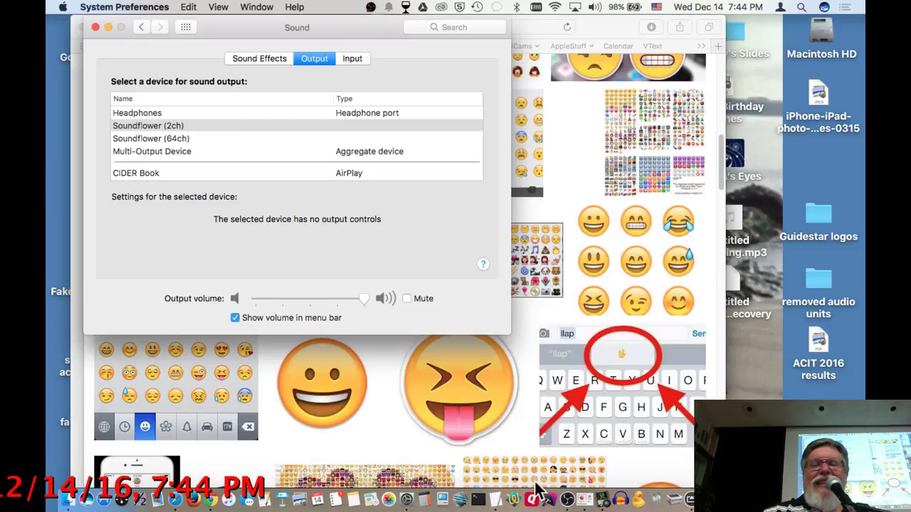
- Bring up the Audio Recorder window beside the Sound output settings and check its recording input device
click(584, 500)
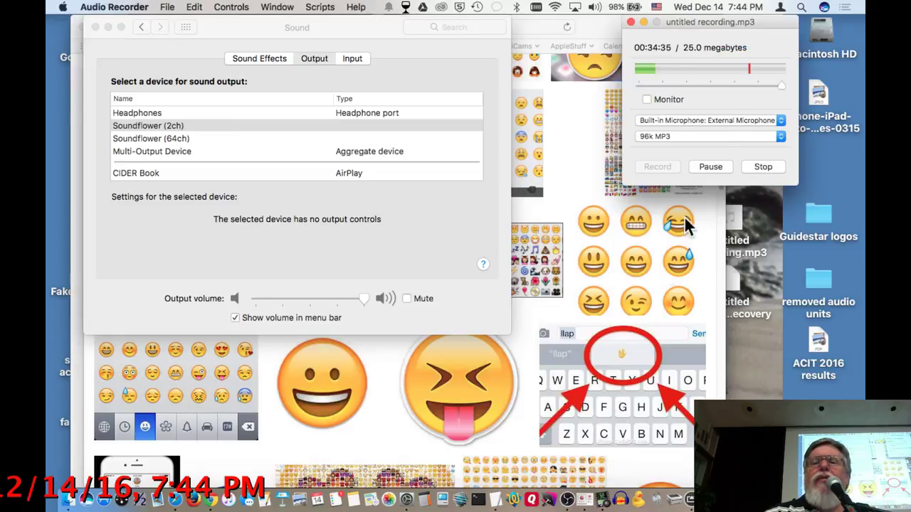
click(188, 51)
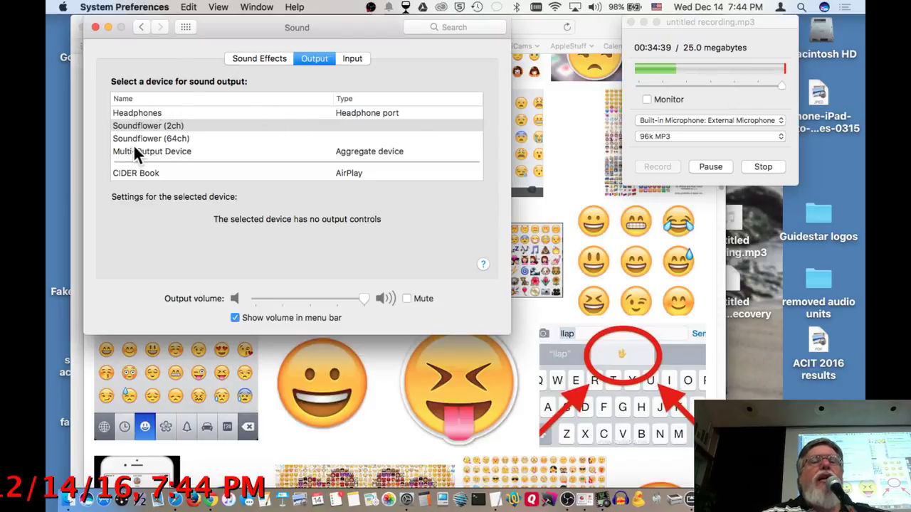
scroll(193, 166, down, 1)
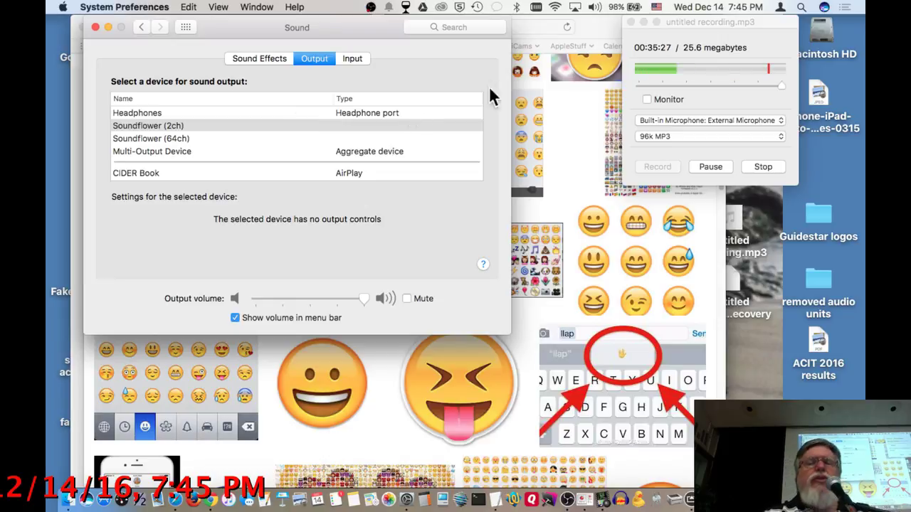
click(737, 25)
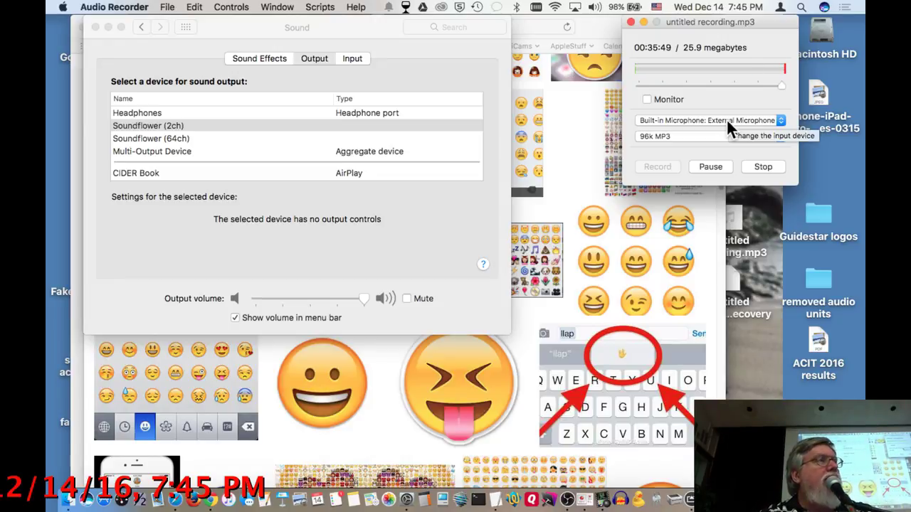
- Review the Sound input devices in System Preferences and the quick list of output and input devices
click(352, 60)
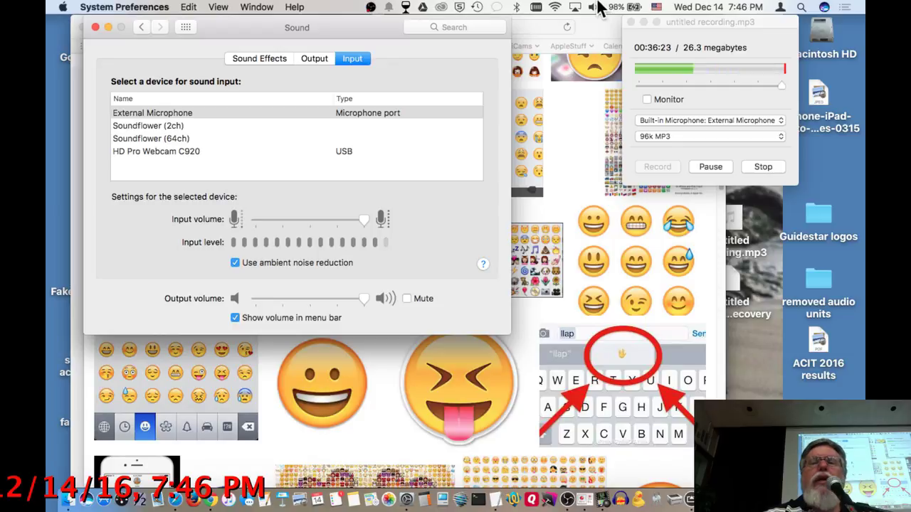
click(596, 7)
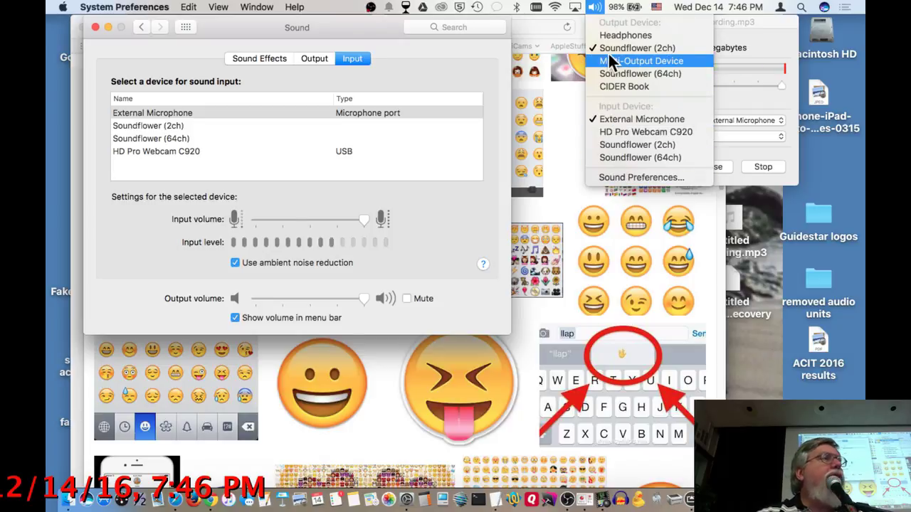
click(380, 28)
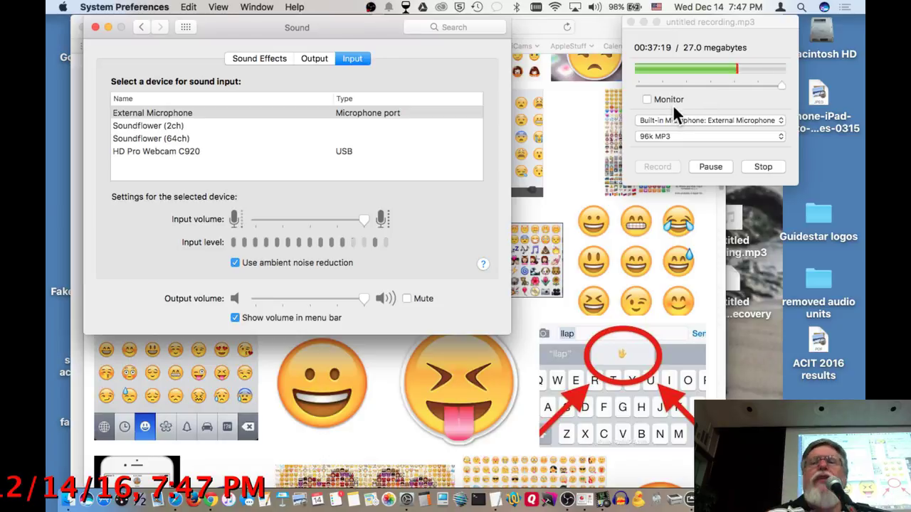
- Lower the recording input level slightly in Audio Recorder
drag(781, 85, 761, 85)
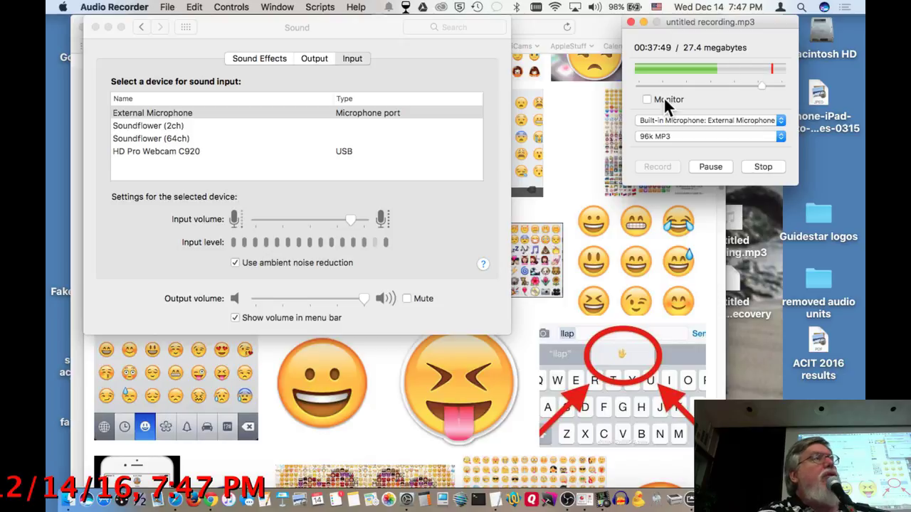
- Switch to Safari, search Google for "irig" and open IK Multimedia's AmpliTube iRig result
click(528, 27)
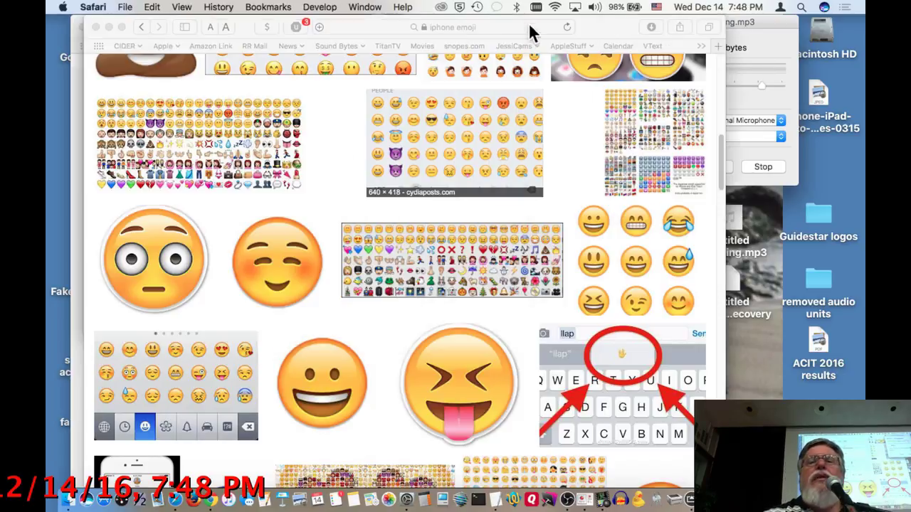
click(528, 27)
text(i)
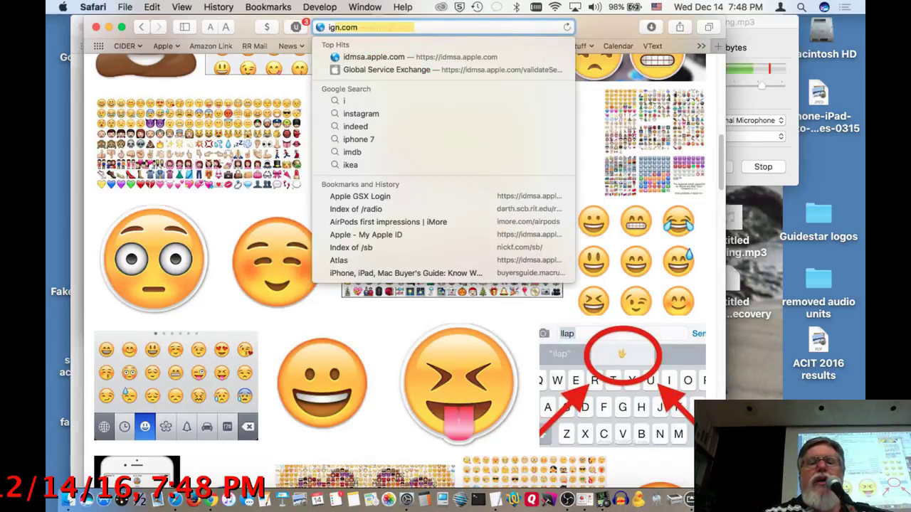
text(rig)
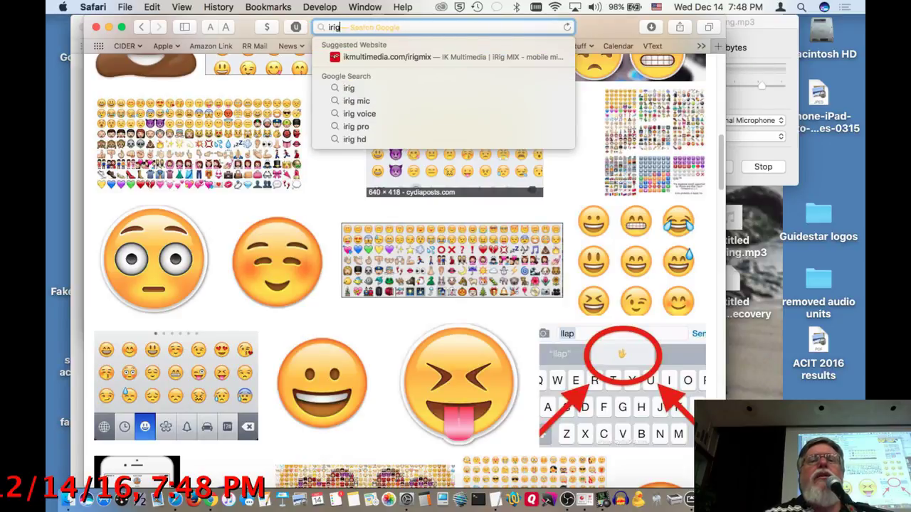
key(Return)
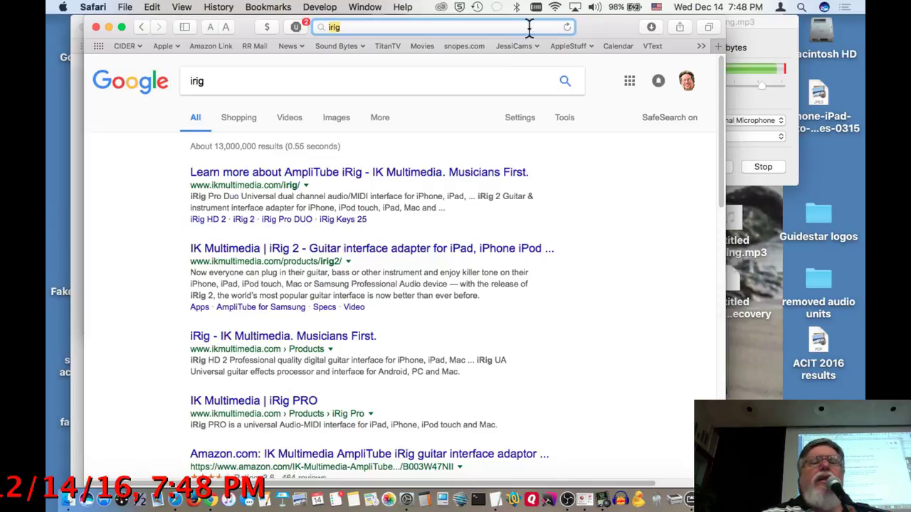
click(464, 174)
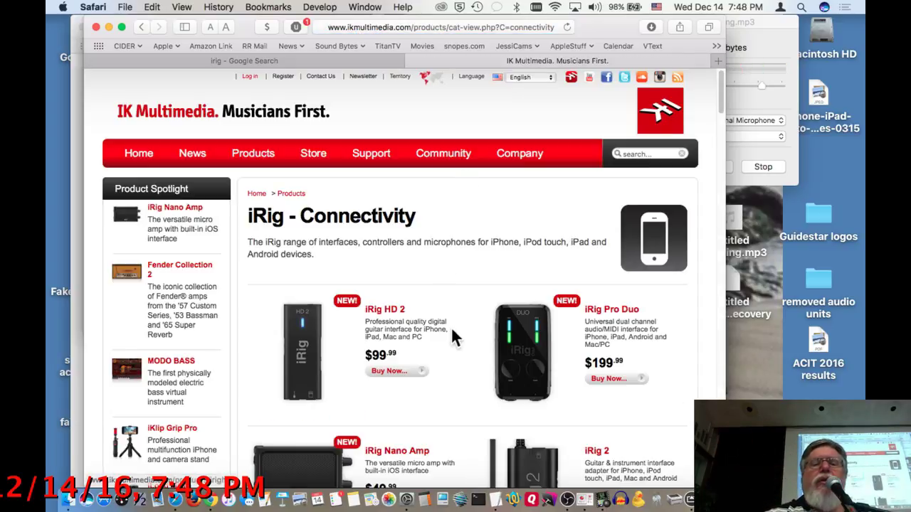
- Look over the iRig interfaces and prices, and check the recording input device in Audio Recorder
scroll(458, 333, down, 3)
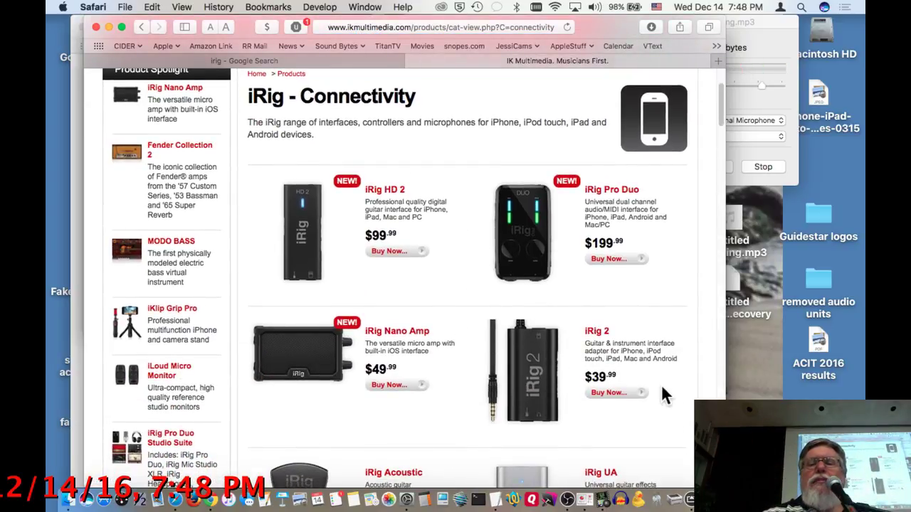
scroll(662, 392, down, 2)
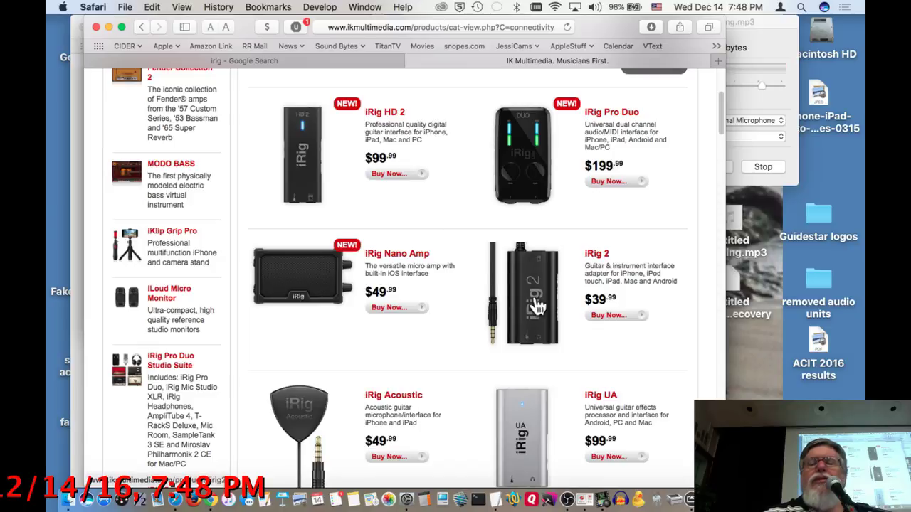
click(760, 96)
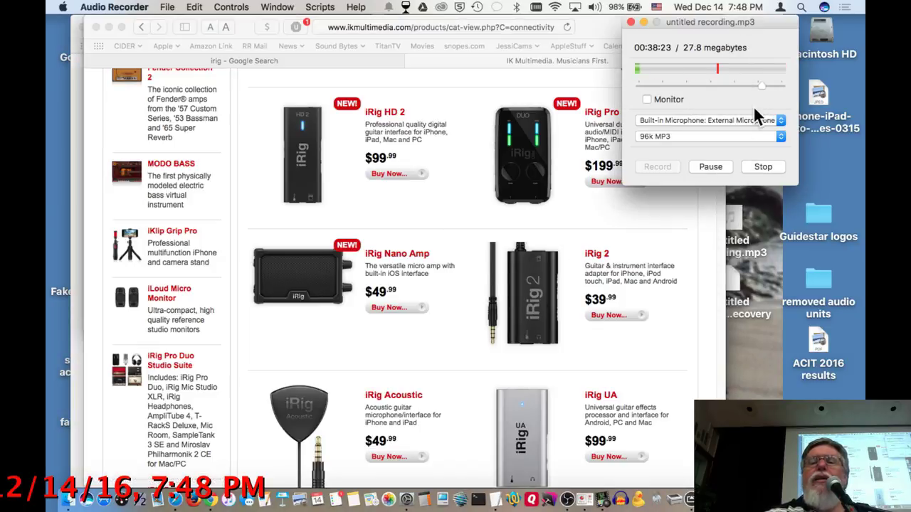
click(749, 118)
click(748, 120)
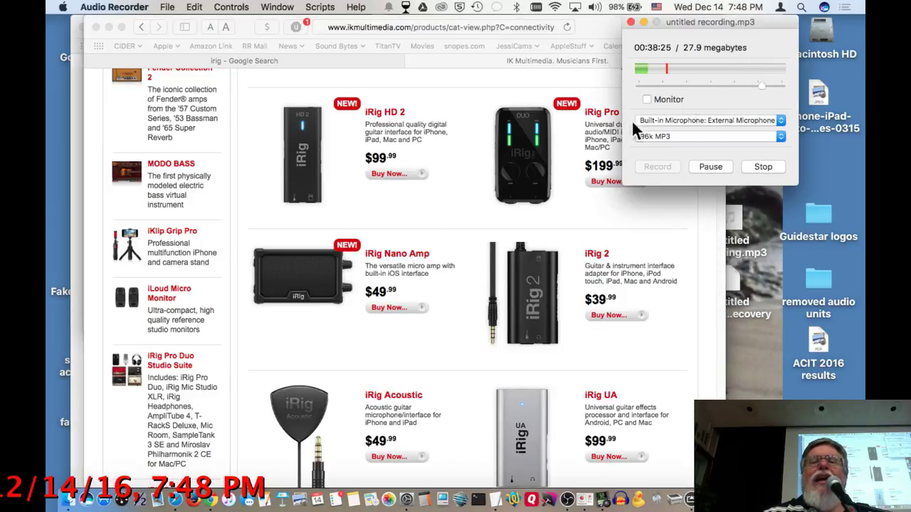
click(599, 204)
click(599, 204)
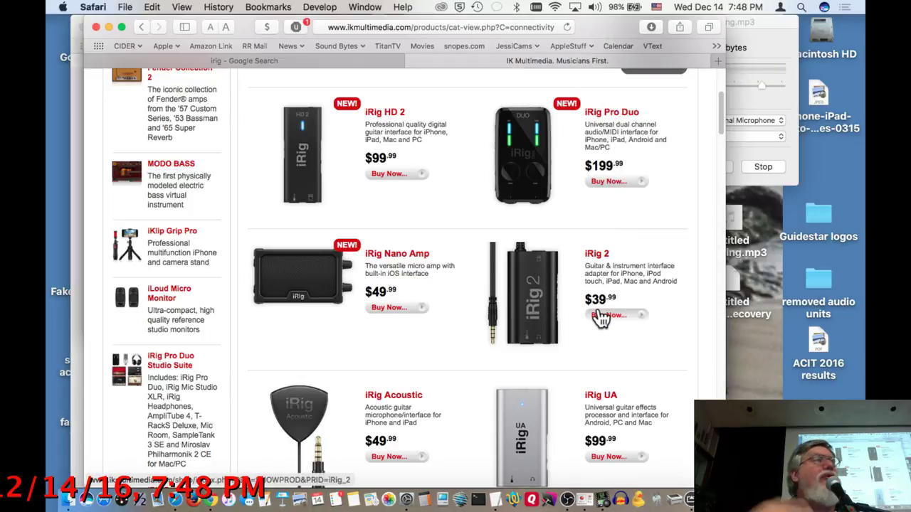
- Open the iRig HD 2 product page and read its description
click(382, 115)
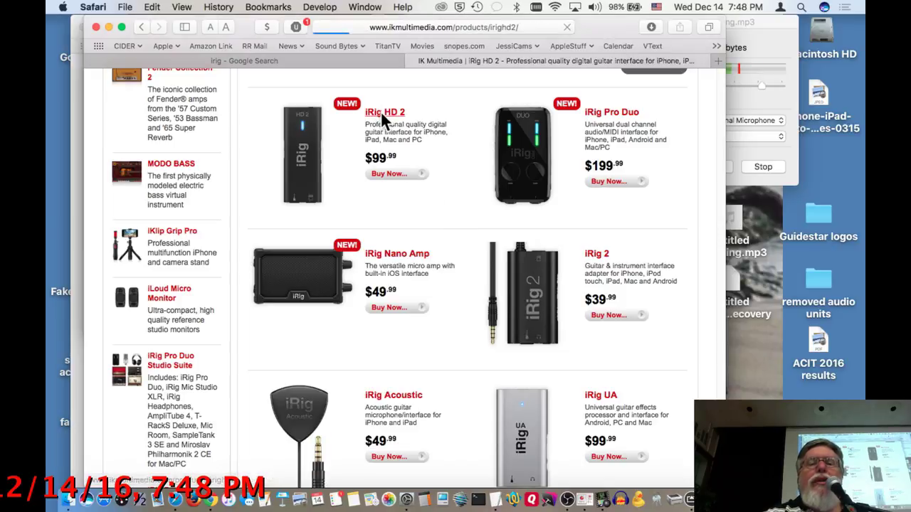
scroll(458, 302, down, 5)
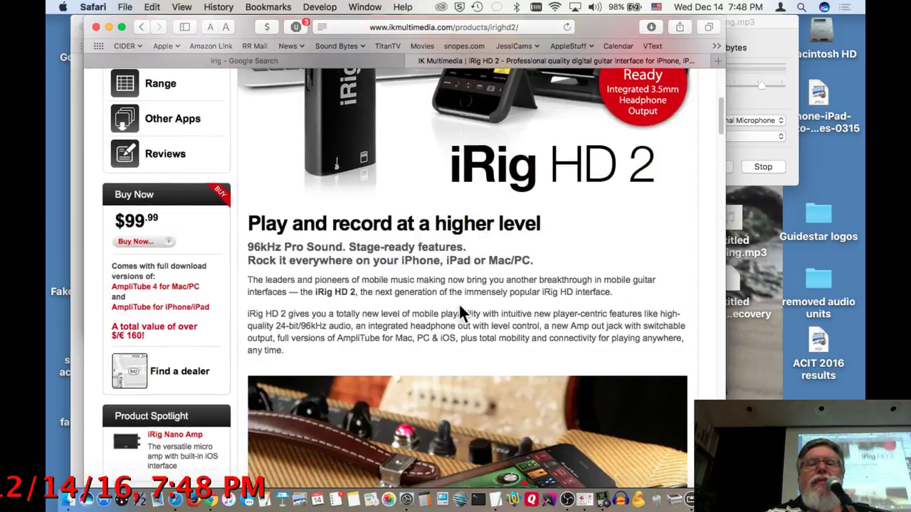
scroll(458, 302, down, 3)
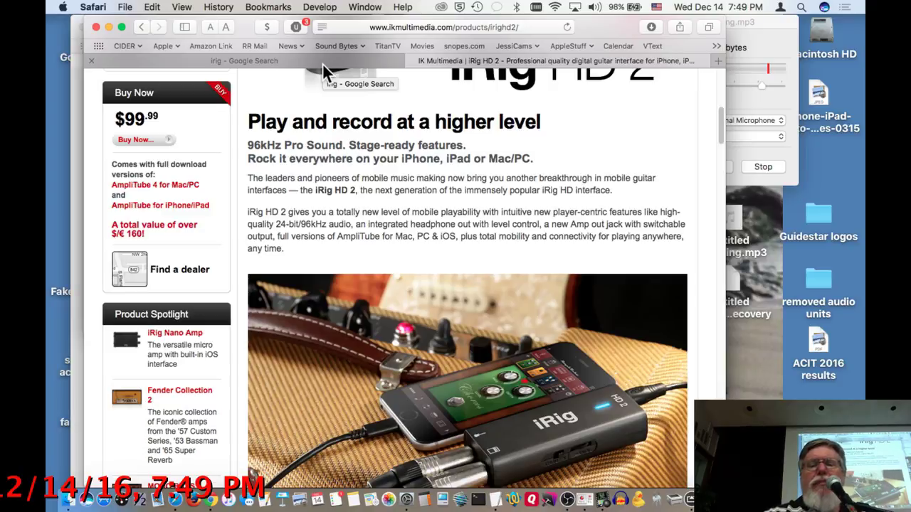
- Search Google for "pono player" in a new browser window and open the PonoMusic Store result
key(super+n)
text(pn)
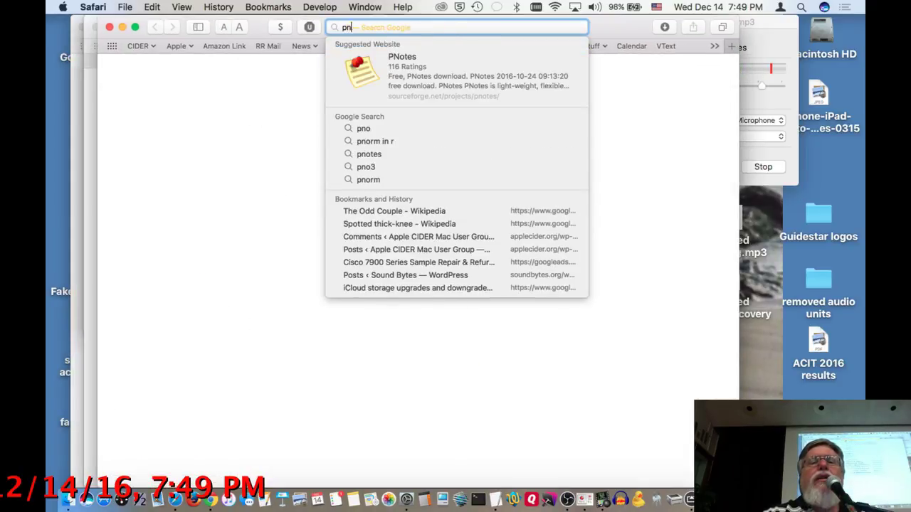
key(BackSpace)
text(ono)
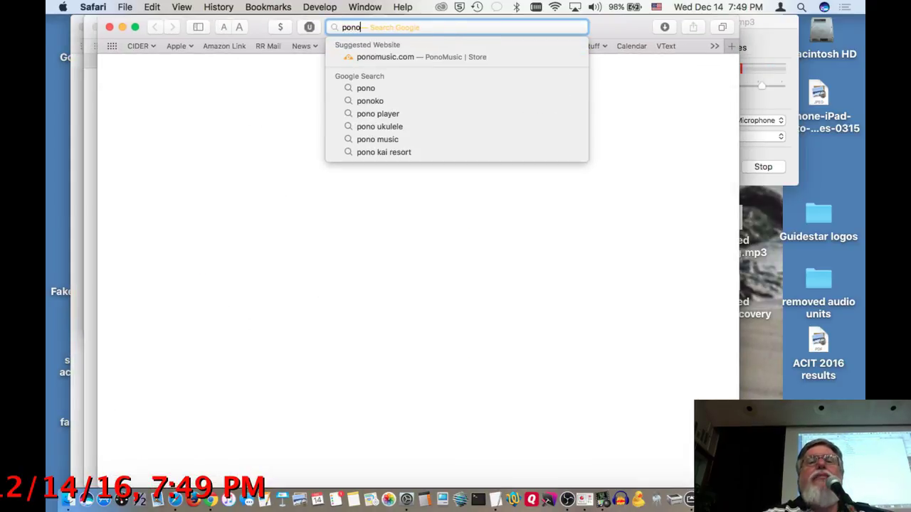
text( player)
key(Return)
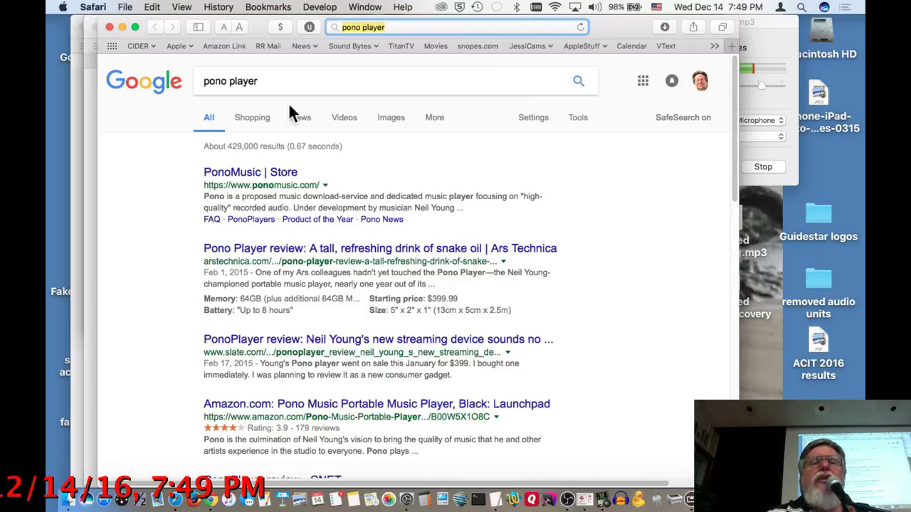
click(212, 174)
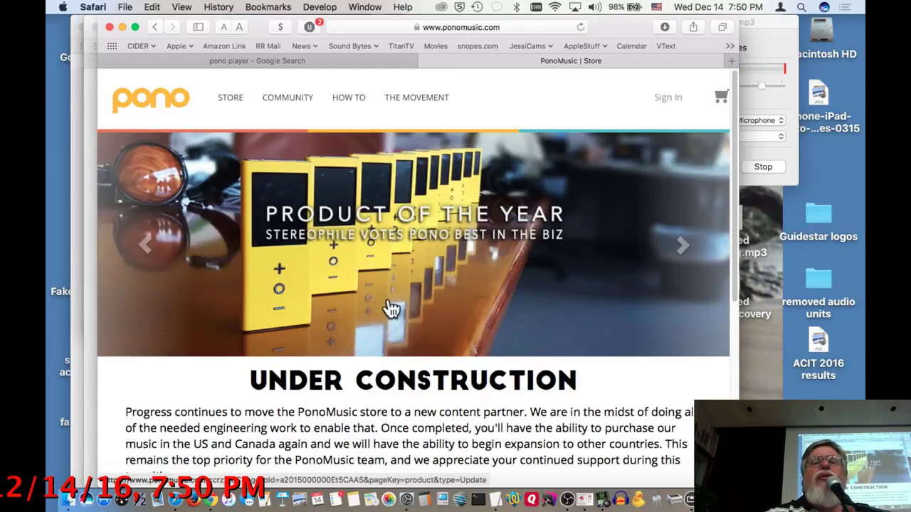
- Read the PonoMusic store's notice, then open its FAQs and look over the list of questions
scroll(618, 424, down, 5)
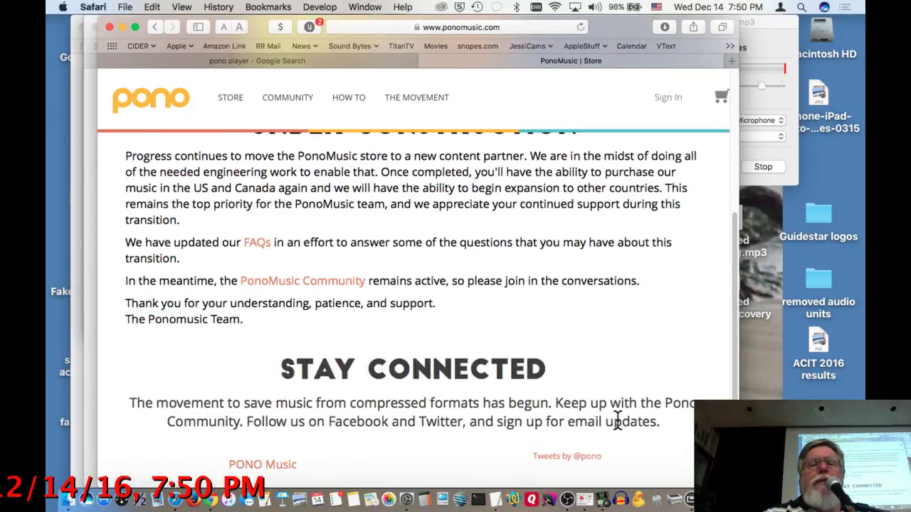
scroll(618, 419, down, 2)
scroll(618, 419, up, 5)
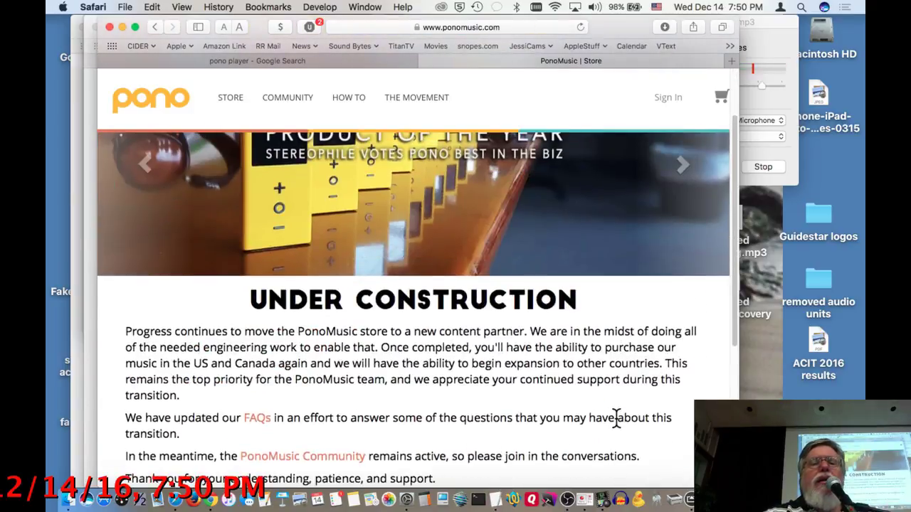
scroll(617, 418, down, 5)
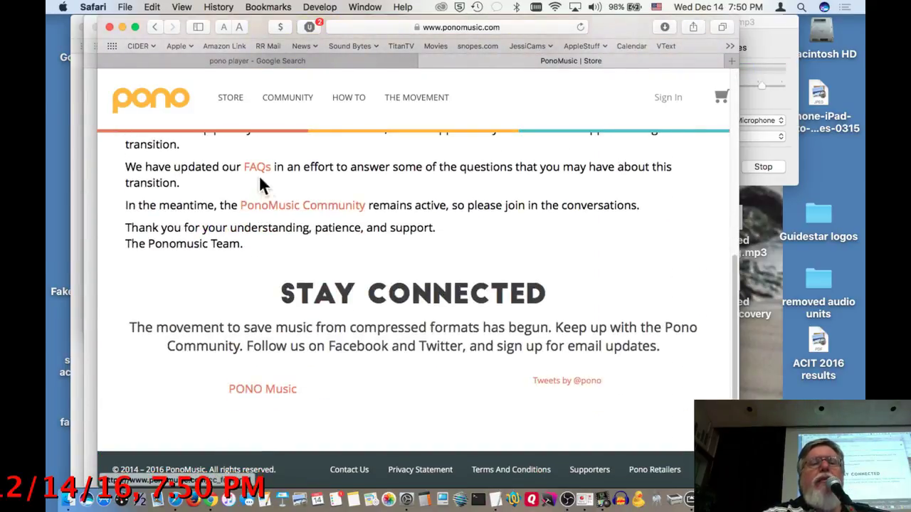
click(254, 169)
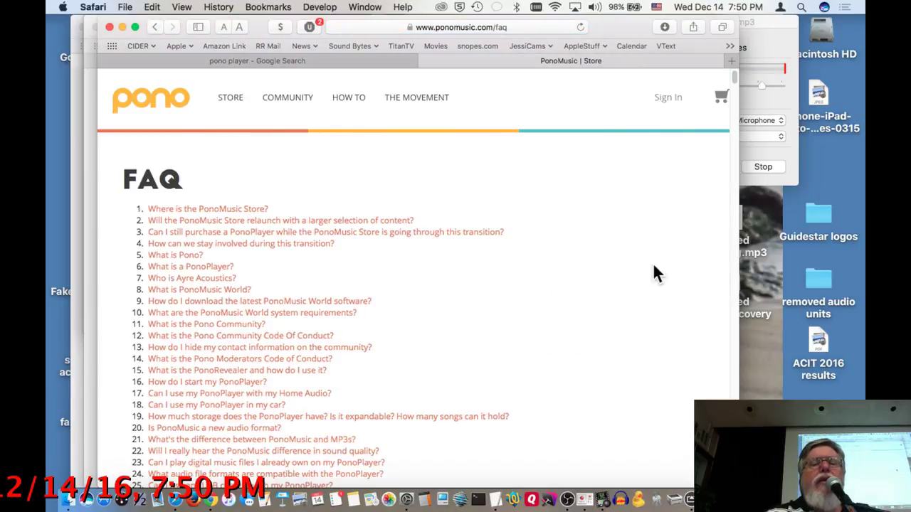
scroll(654, 273, down, 2)
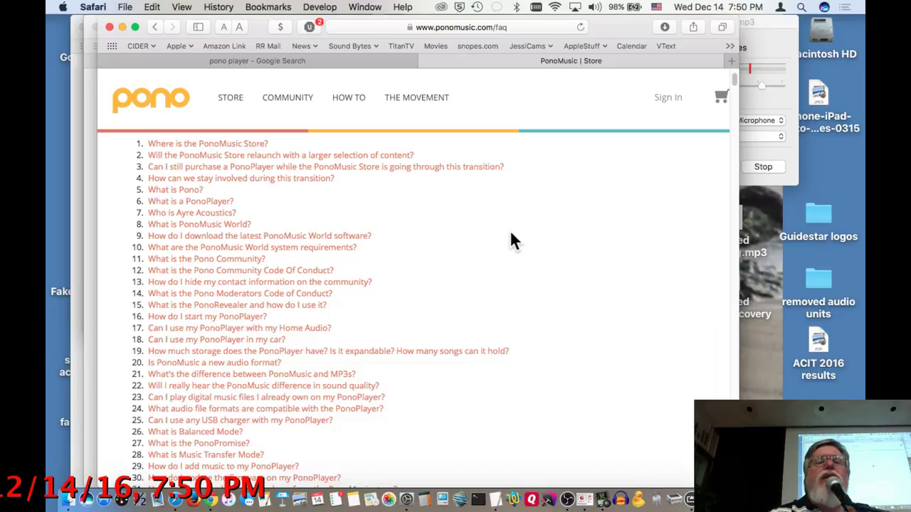
scroll(510, 230, down, 1)
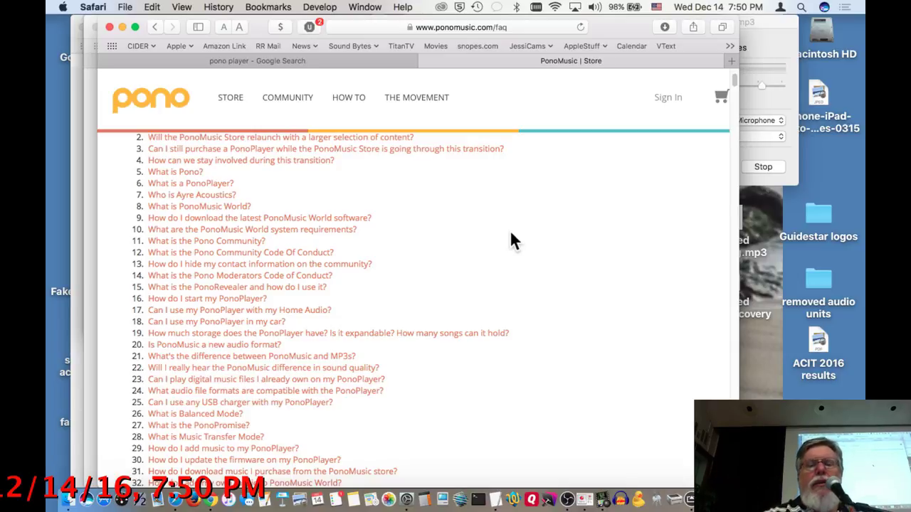
- Find "qual" on the FAQ page and open the question about hearing the PonoMusic difference in sound quality
key(super+f)
text(uqual)
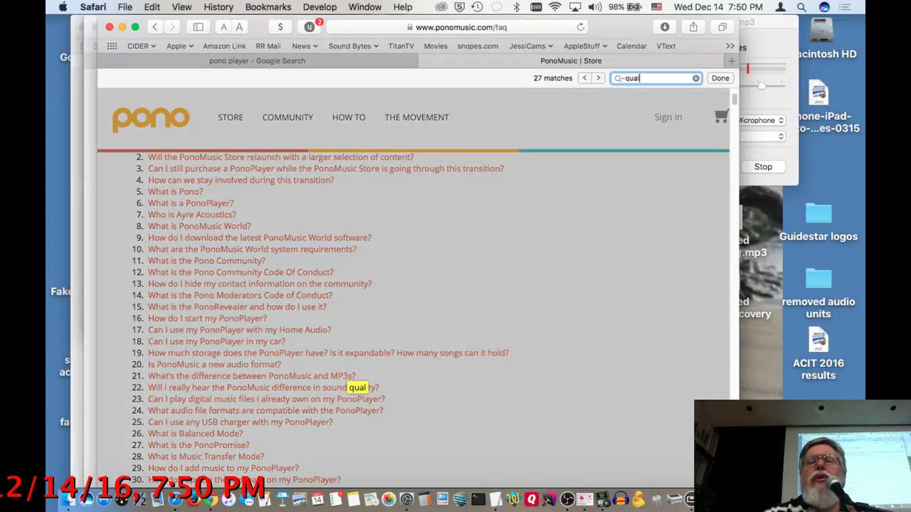
click(311, 388)
- Enlarge the browser window and read the FAQ answer on the difference between PonoMusic and MP3
scroll(313, 389, up, 5)
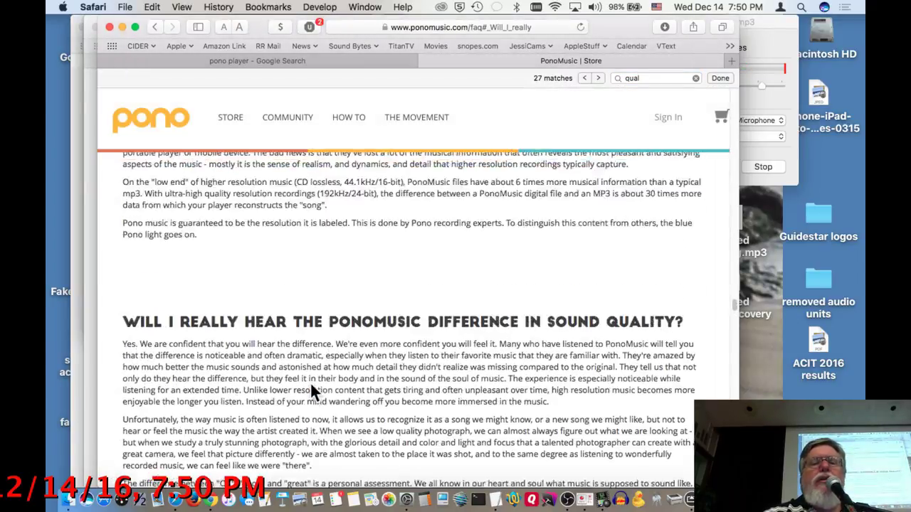
scroll(309, 382, up, 2)
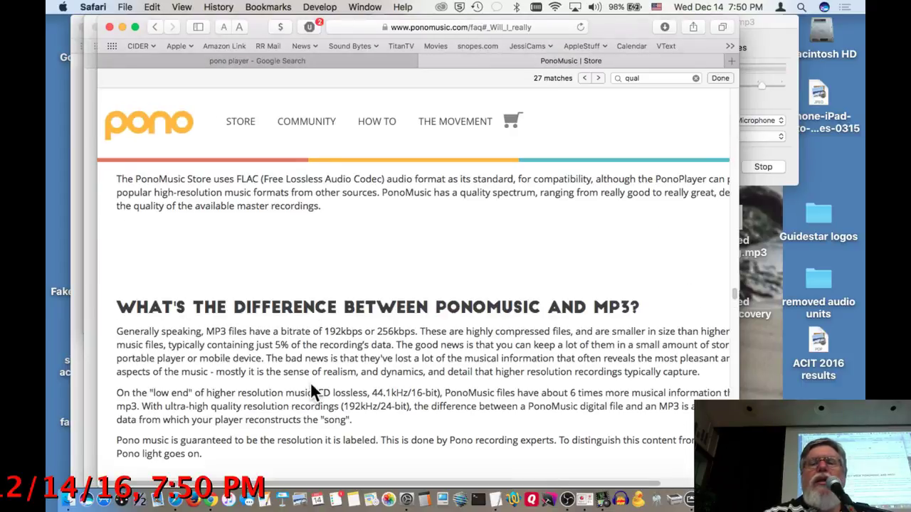
key(super+equal)
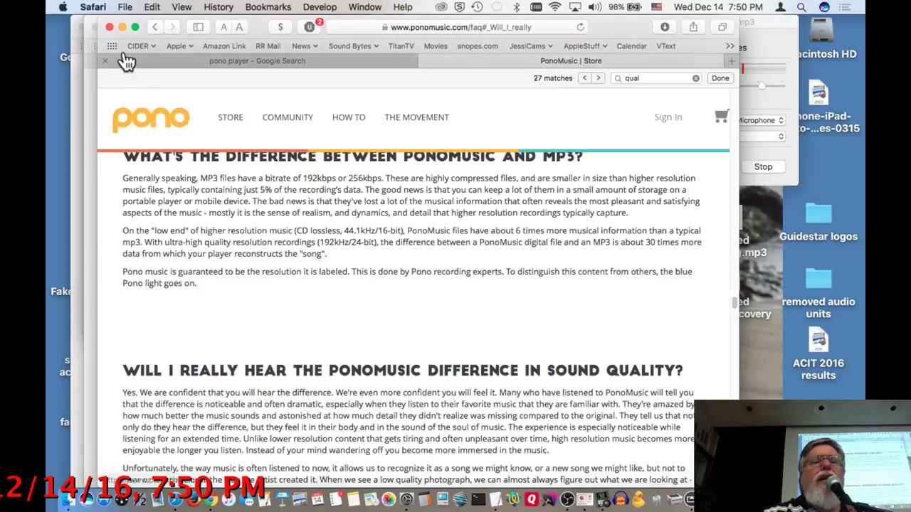
click(134, 26)
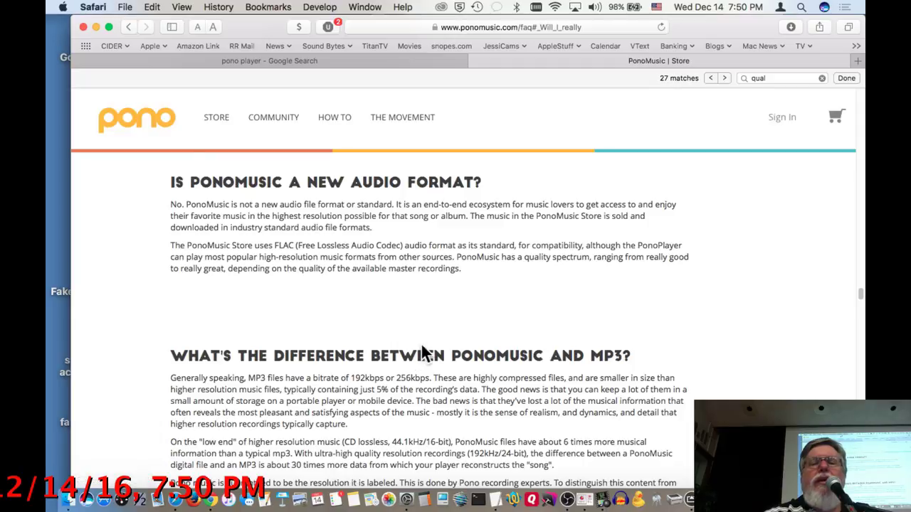
scroll(420, 356, down, 3)
scroll(421, 344, down, 2)
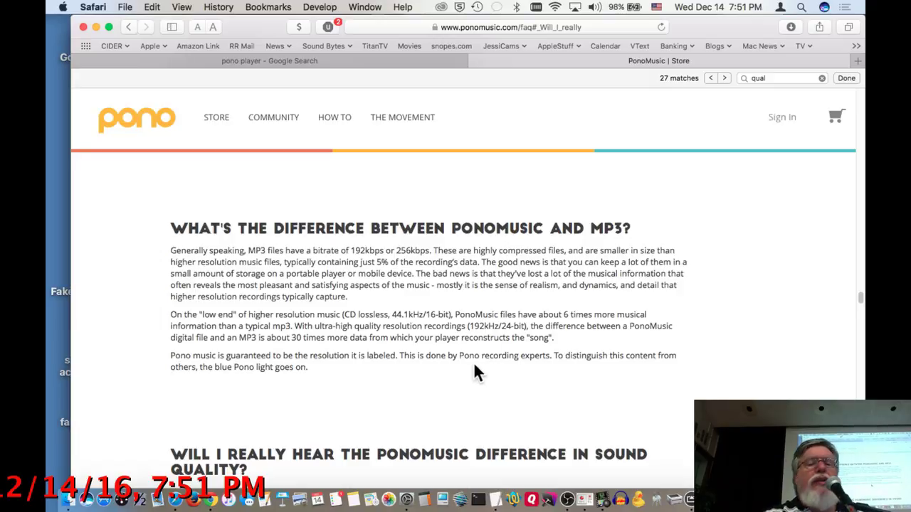
- Switch to iTunes and look through its General and Advanced preferences
click(231, 502)
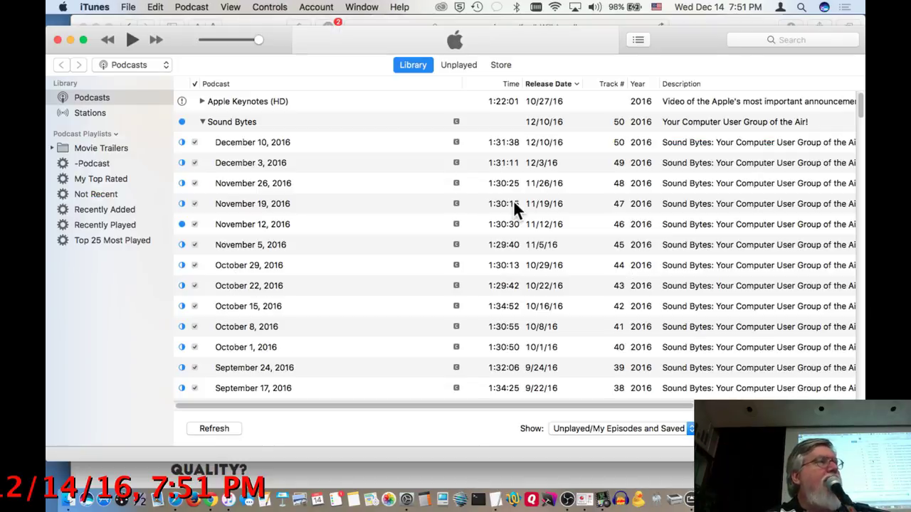
click(99, 7)
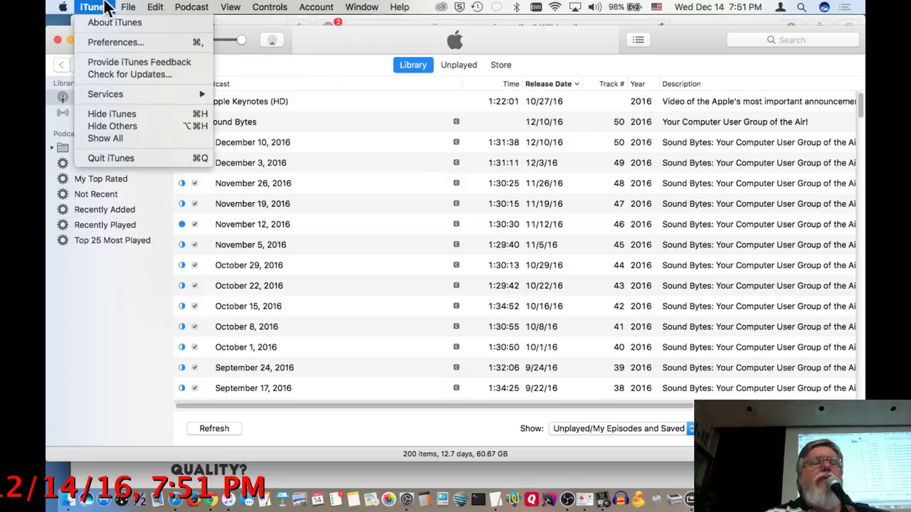
click(103, 43)
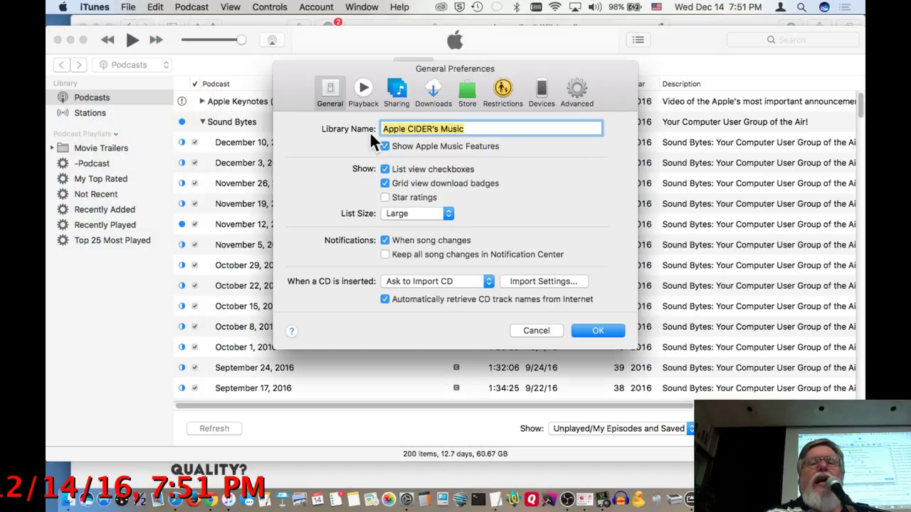
click(577, 98)
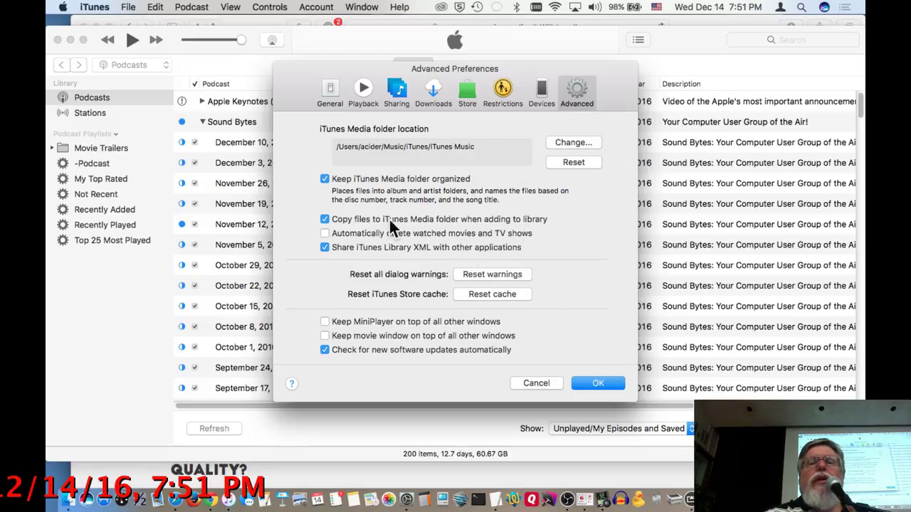
click(328, 94)
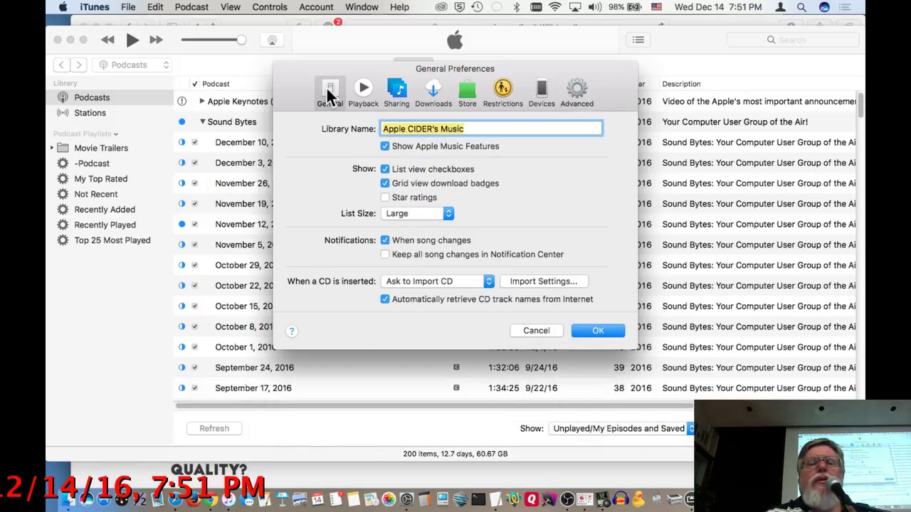
- Open the CD import settings and review the available encoders, leaving AAC Encoder selected
click(553, 283)
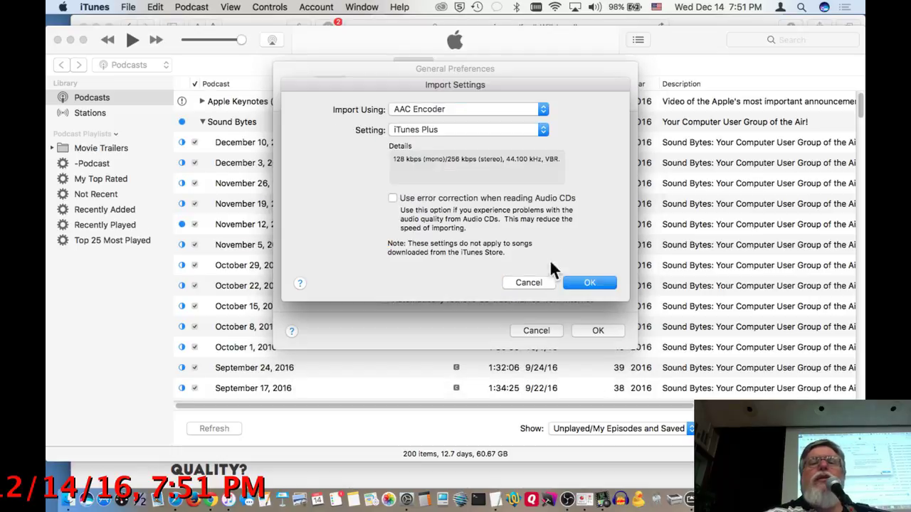
click(525, 109)
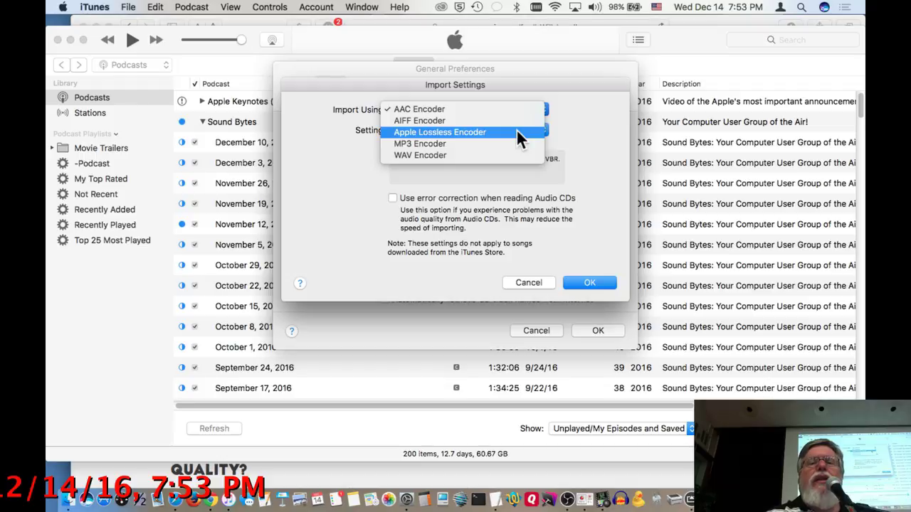
click(555, 157)
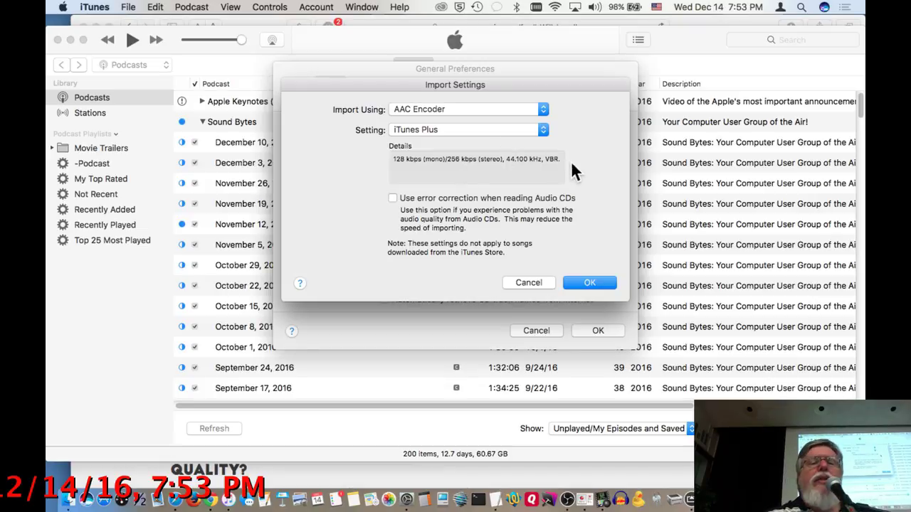
- Check the YouTube live dashboard in Chrome, then return to Safari and close the PonoMusic FAQ page
click(212, 500)
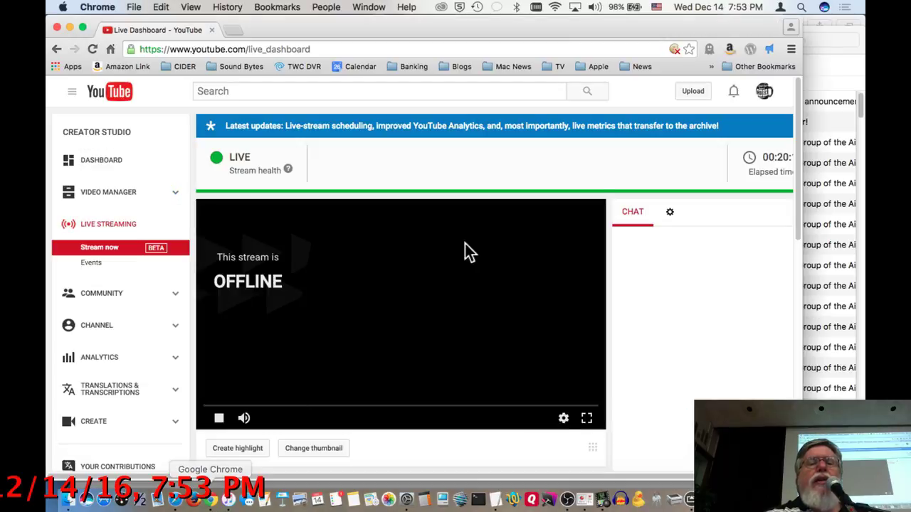
click(177, 500)
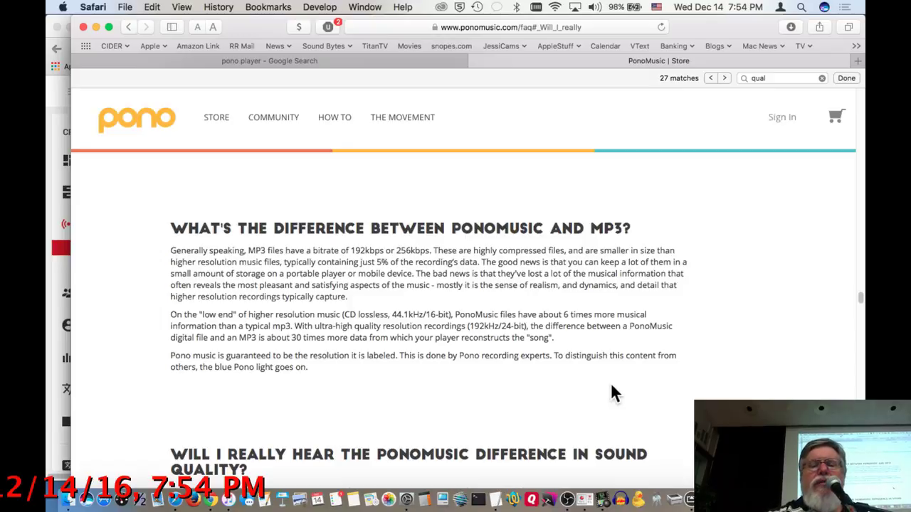
key(super+w)
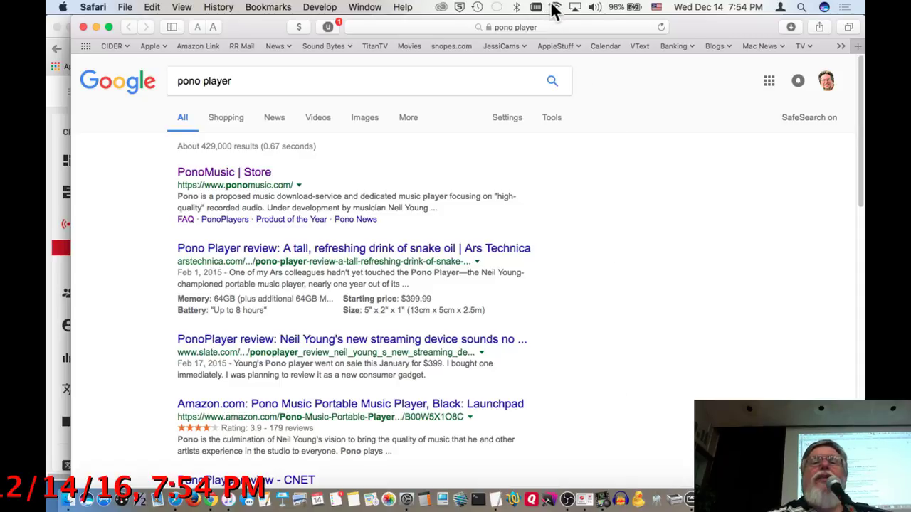
- Show the Mac's available sound output and input devices without changing the selection
click(597, 8)
click(598, 9)
click(599, 9)
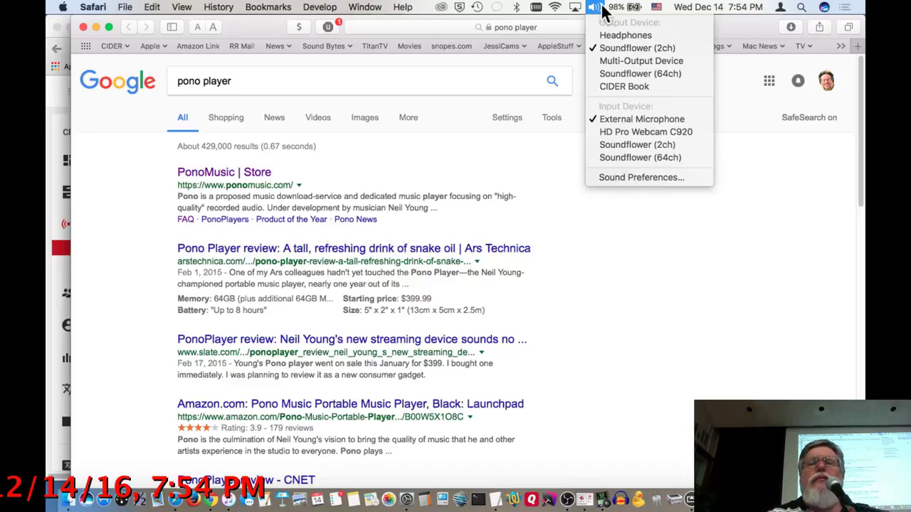
click(601, 7)
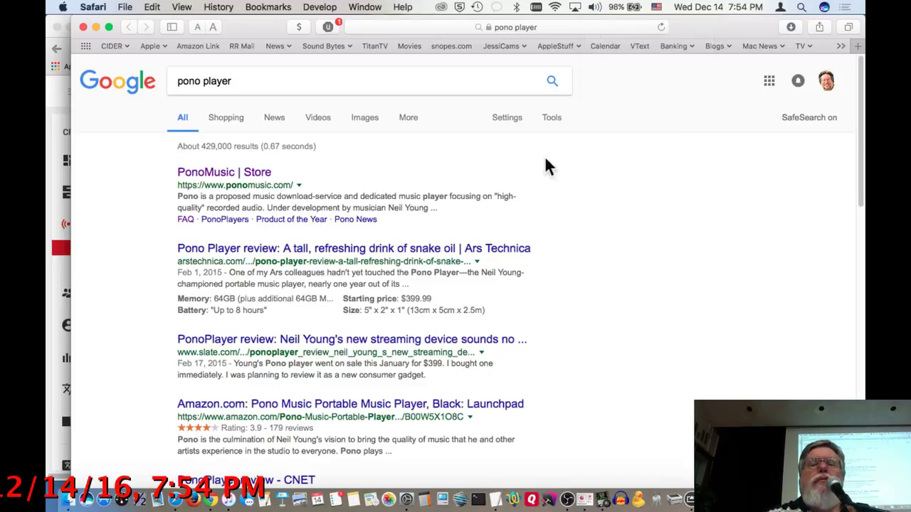
- Switch to Mail, open Connection Doctor and widen its Account Name column to show the full account names
click(158, 503)
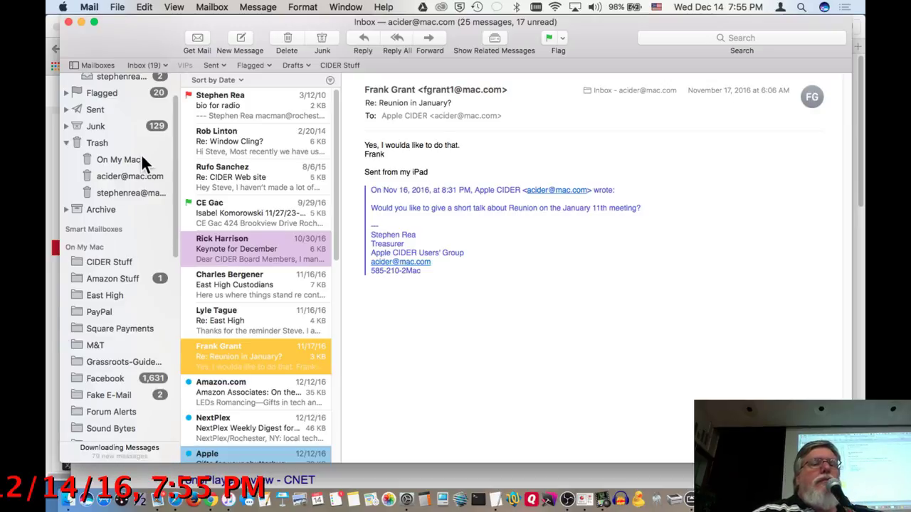
scroll(141, 154, up, 3)
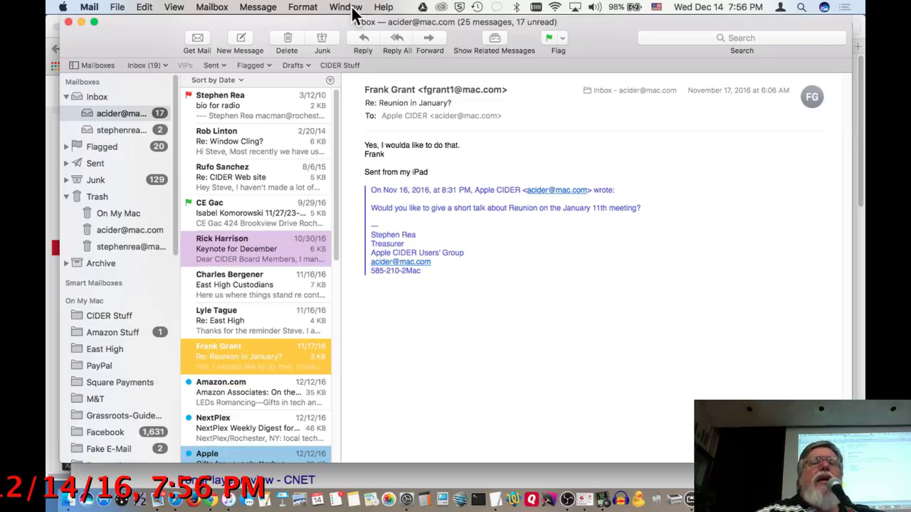
click(348, 9)
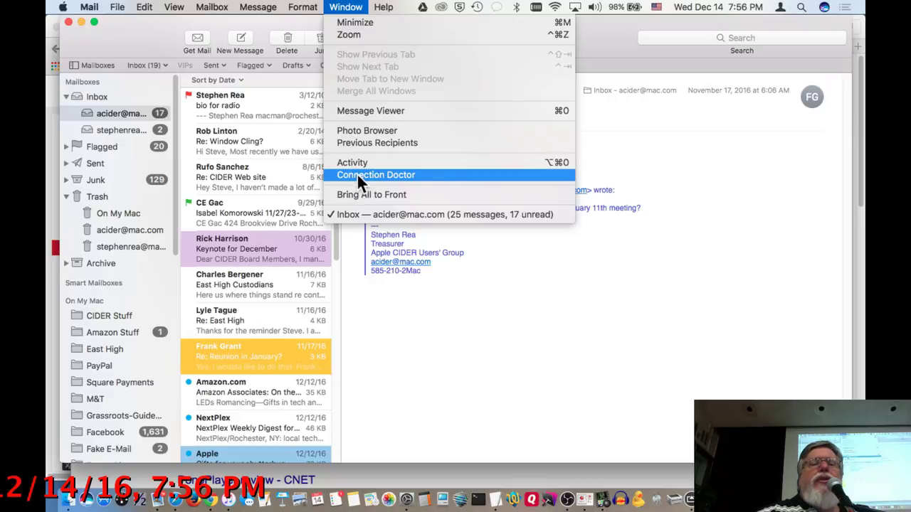
click(434, 177)
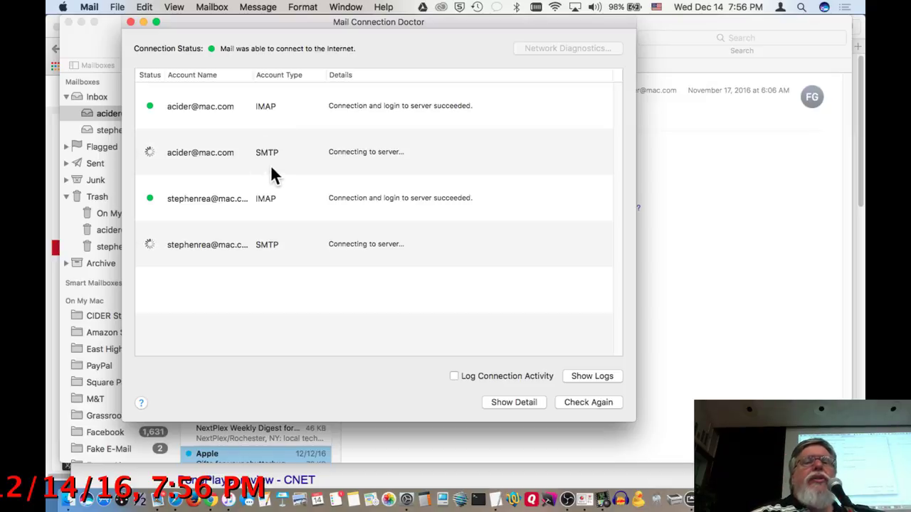
drag(254, 76, 296, 77)
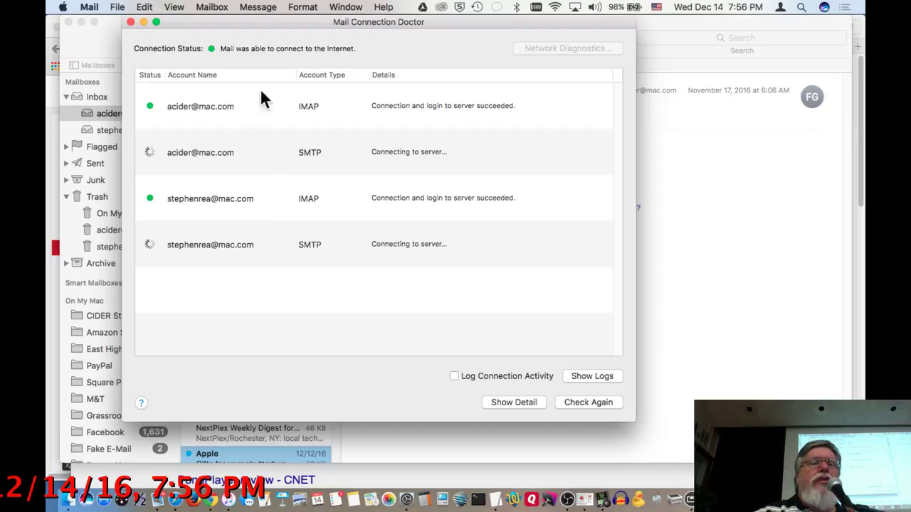
drag(255, 17, 301, 9)
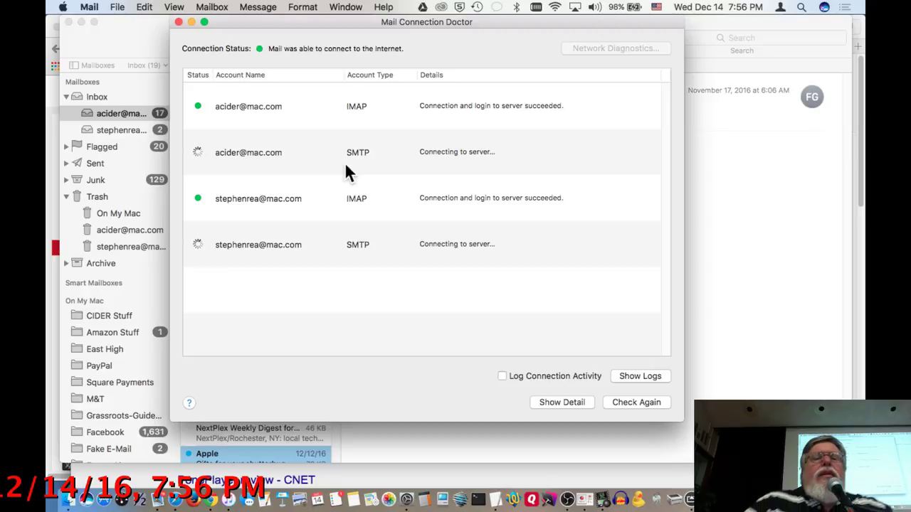
- Close Connection Doctor and open the account settings in Mail's preferences
click(178, 21)
click(90, 7)
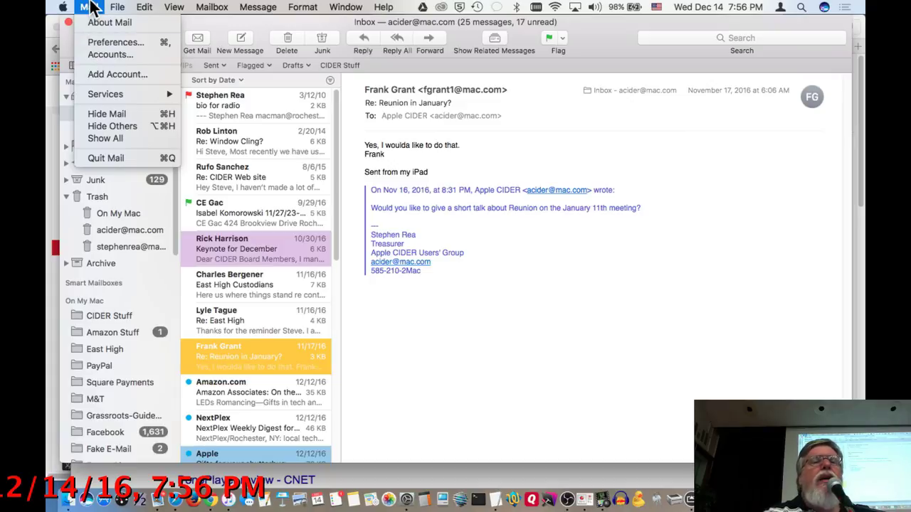
key(Escape)
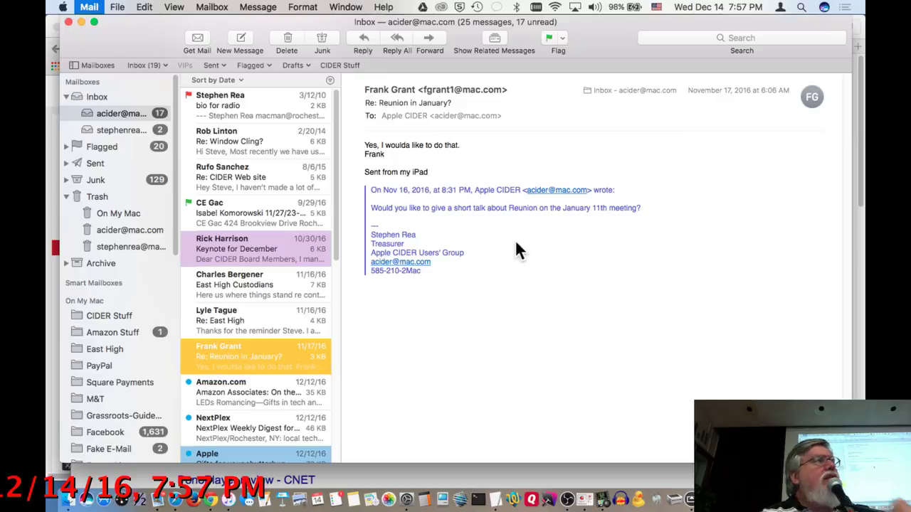
key(super+comma)
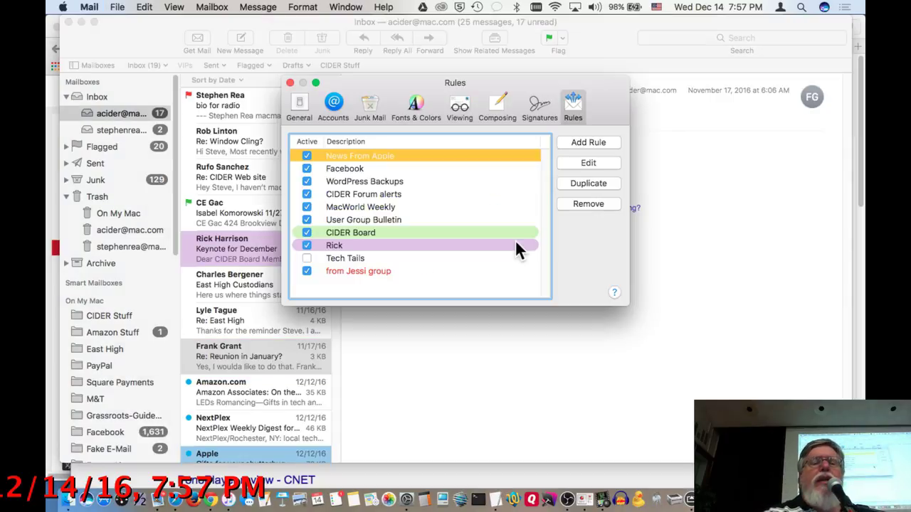
click(334, 114)
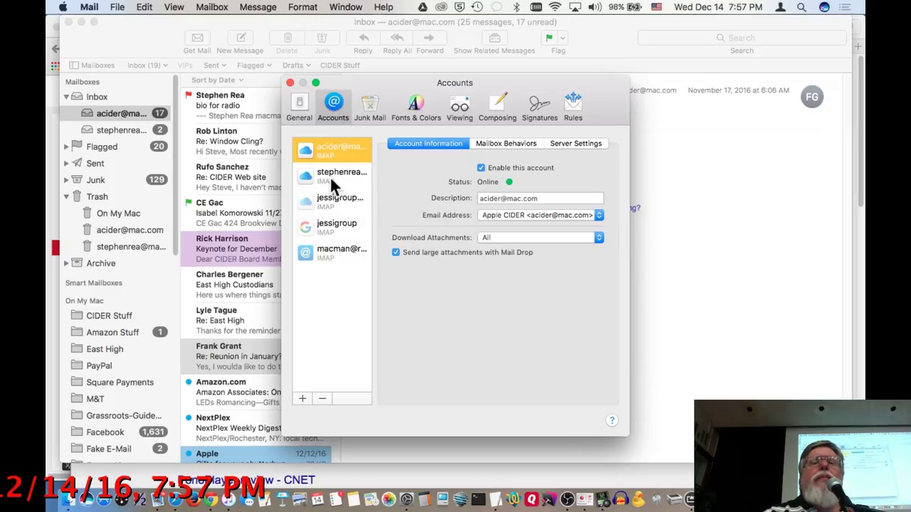
- Review the second iCloud account's information and outgoing server setting, then the account information of the three accounts listed below it
click(330, 176)
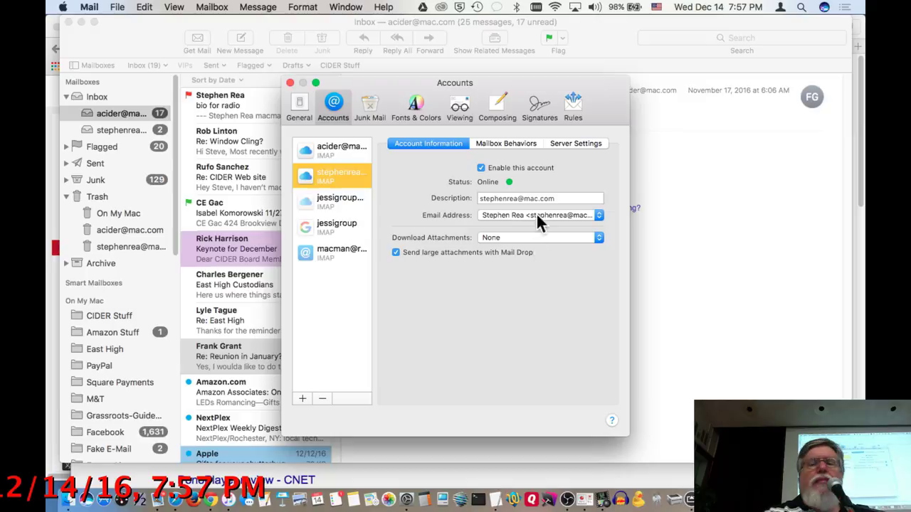
click(575, 141)
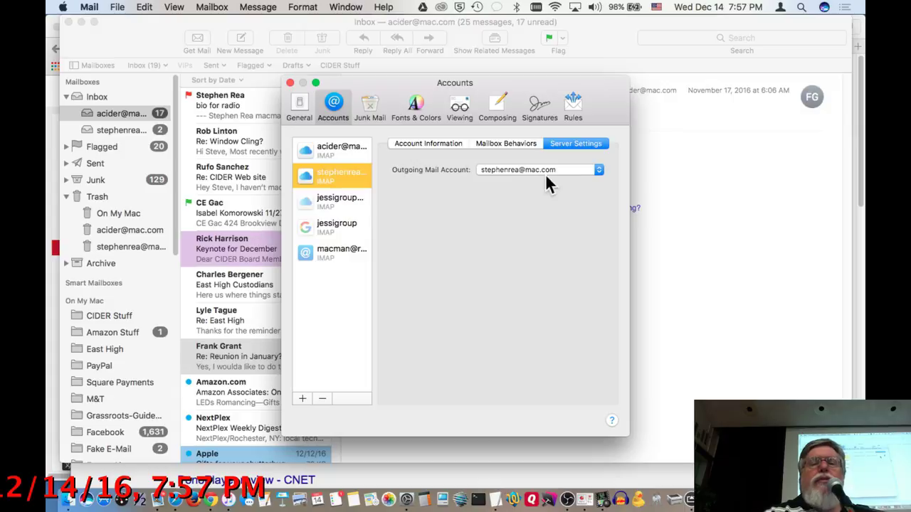
click(444, 142)
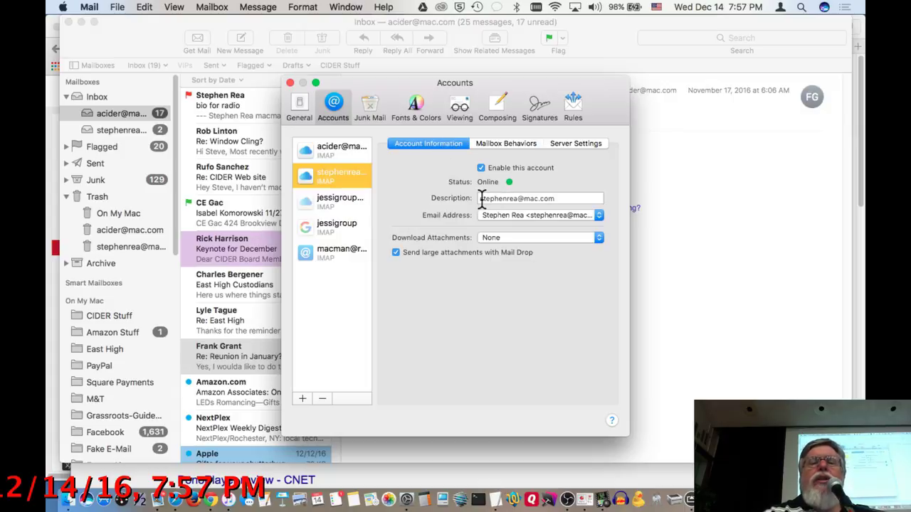
click(337, 202)
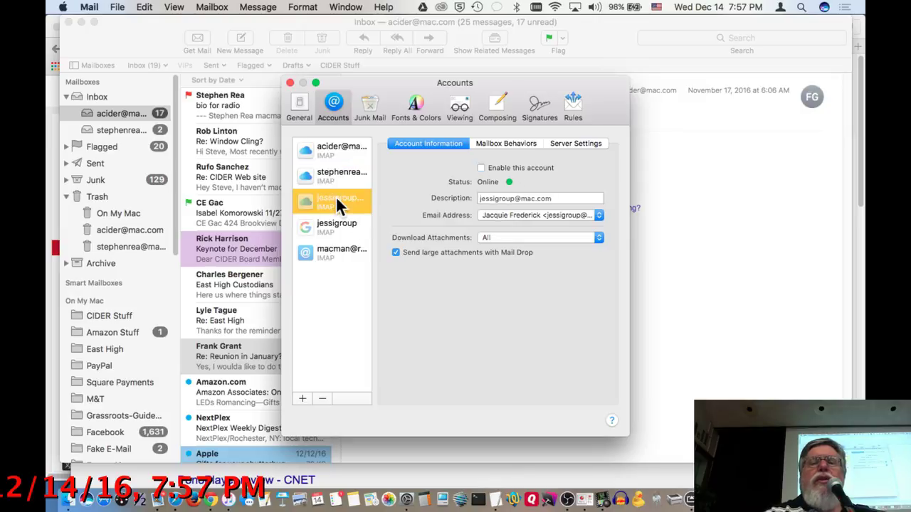
click(337, 225)
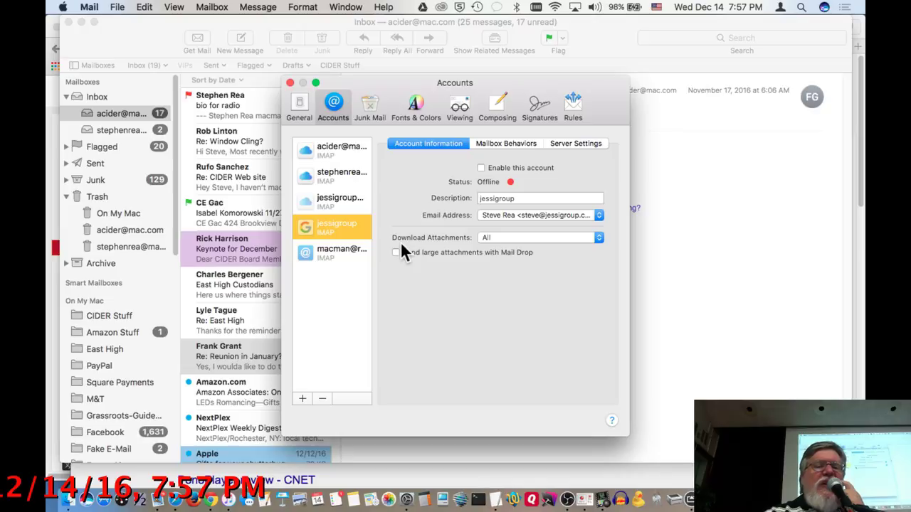
click(340, 253)
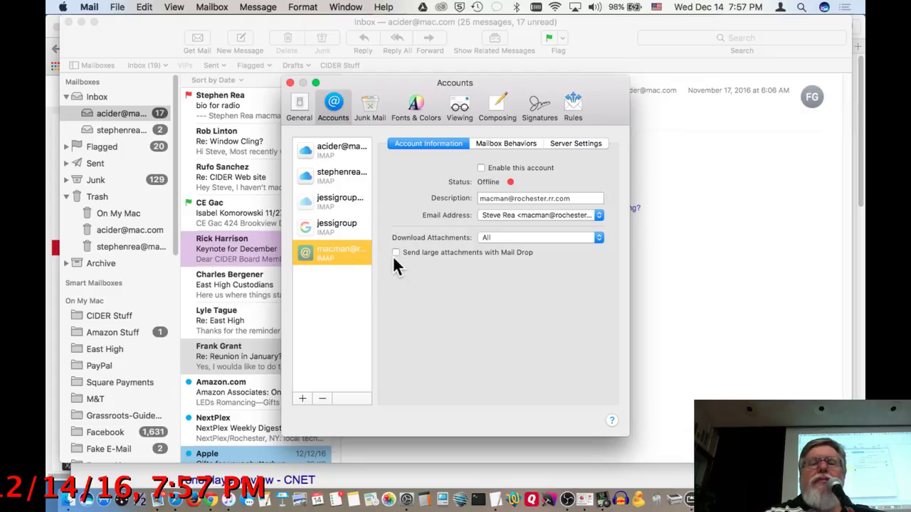
- Set the outgoing mail server of the last IMAP account to smtp-server.rochester.rr.com in its server settings
click(573, 146)
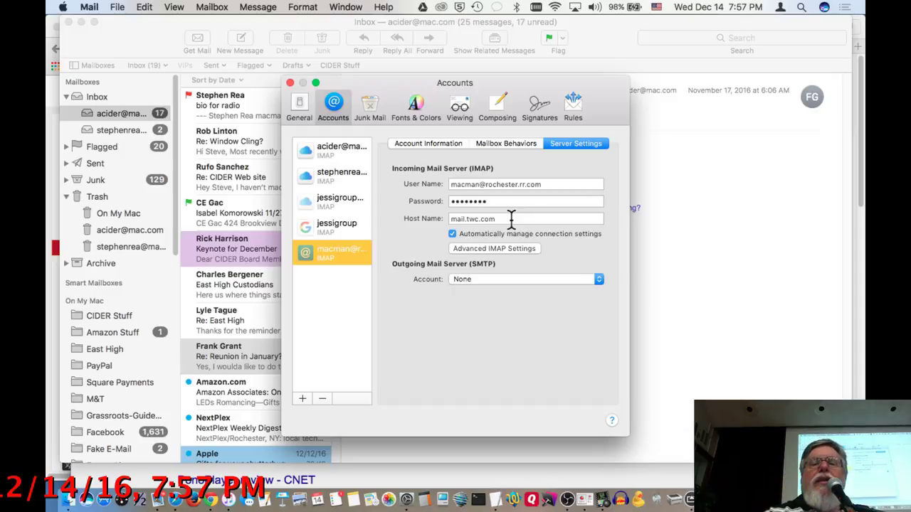
click(496, 282)
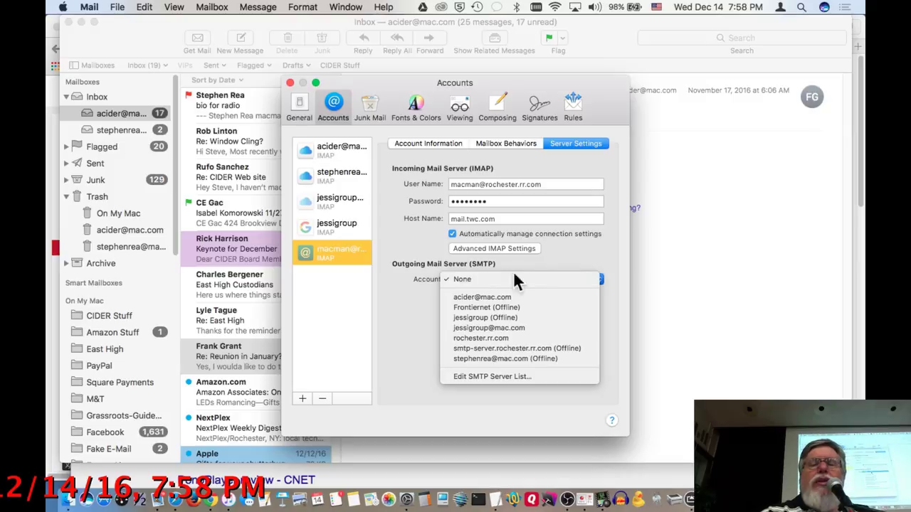
click(547, 347)
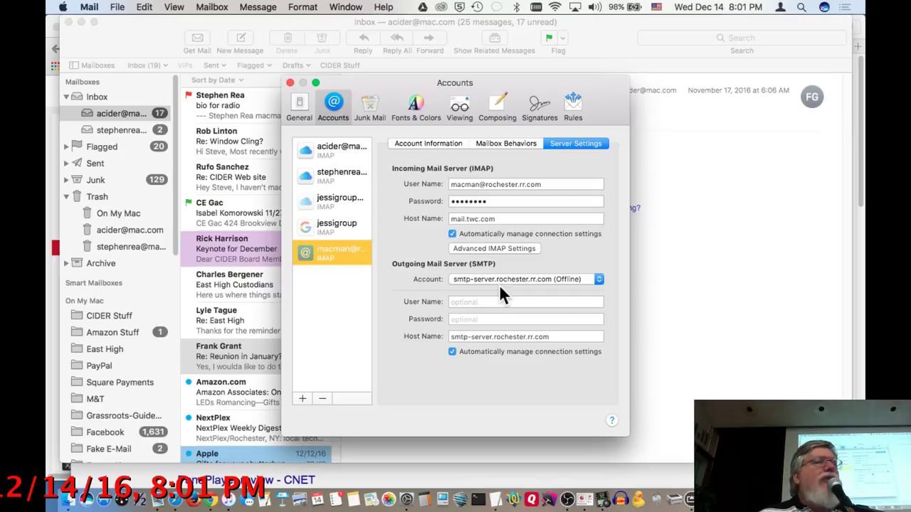
- Show the provider choices for a new mail account, then cancel adding one
click(301, 398)
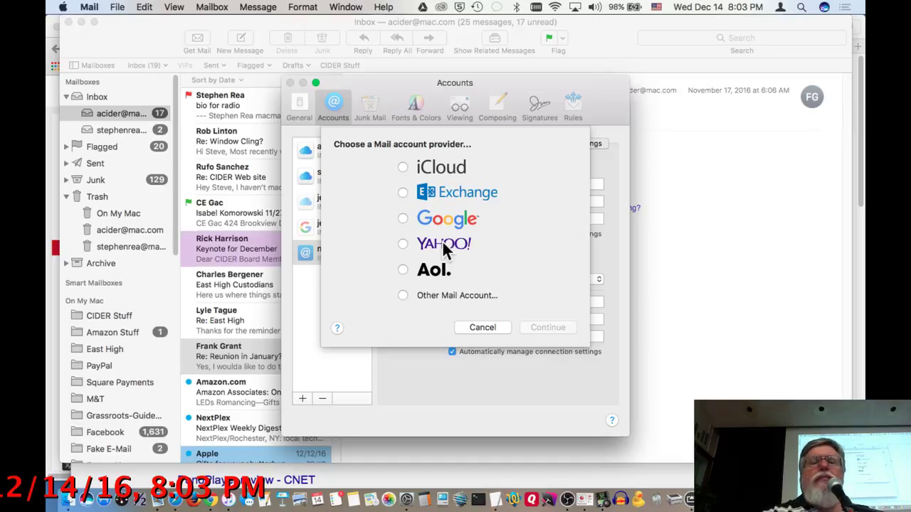
click(487, 328)
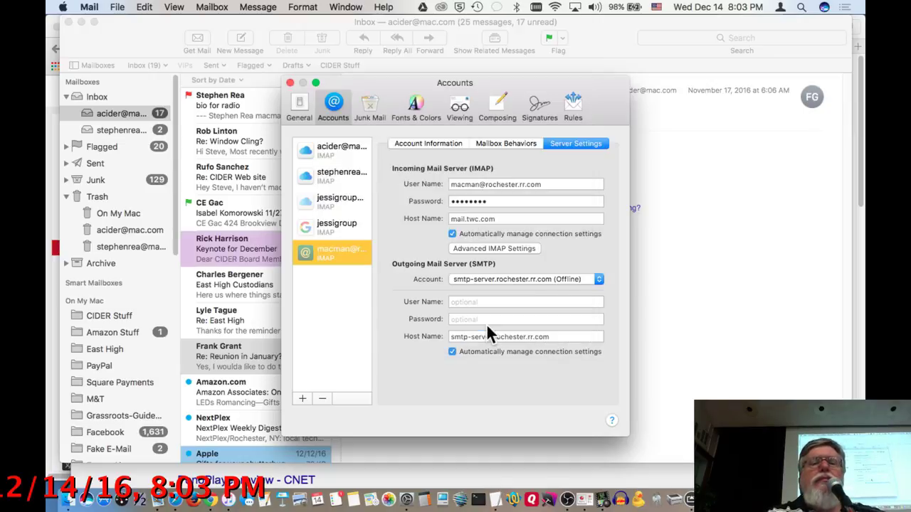
- Review the SMTP server list from the first iCloud account's outgoing mail setting, cancel without changes and close the preferences
click(336, 158)
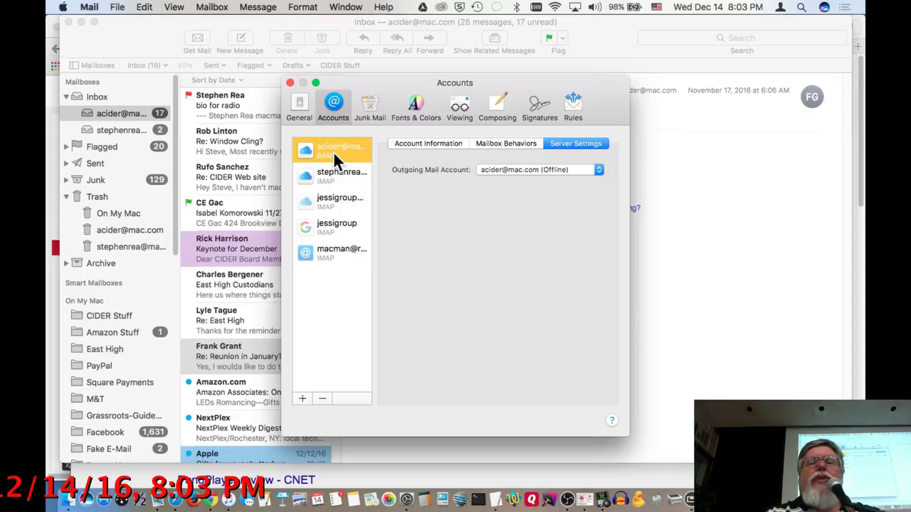
click(537, 172)
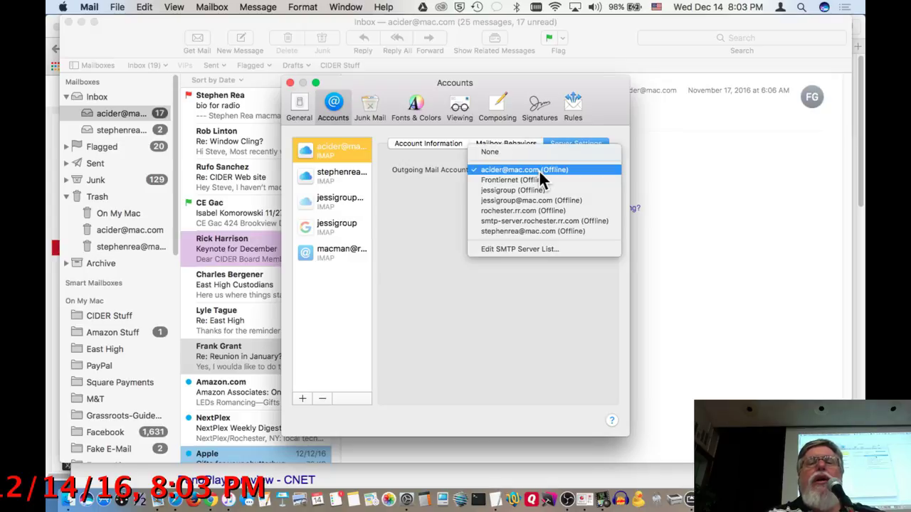
click(538, 249)
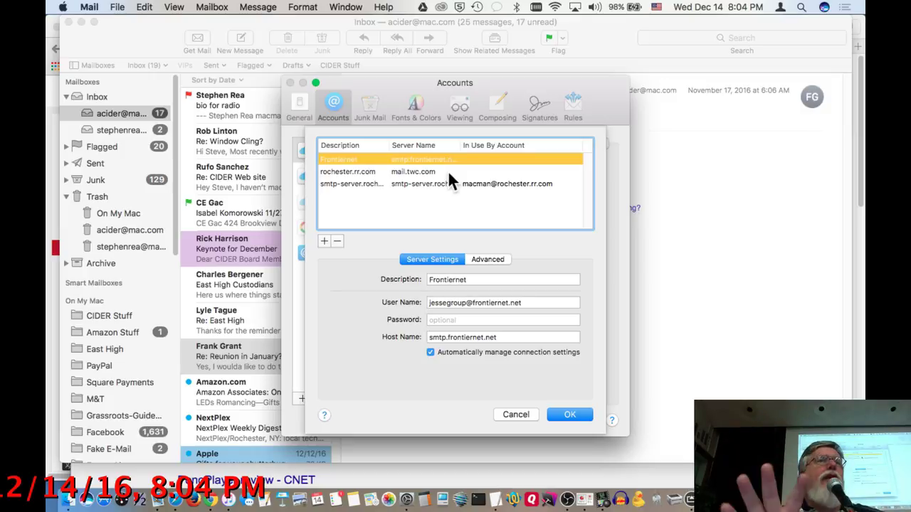
click(517, 415)
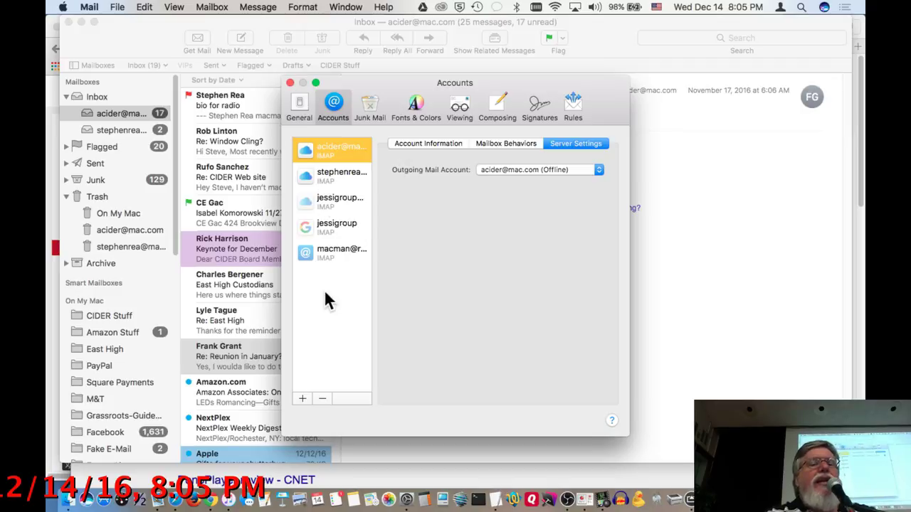
click(290, 82)
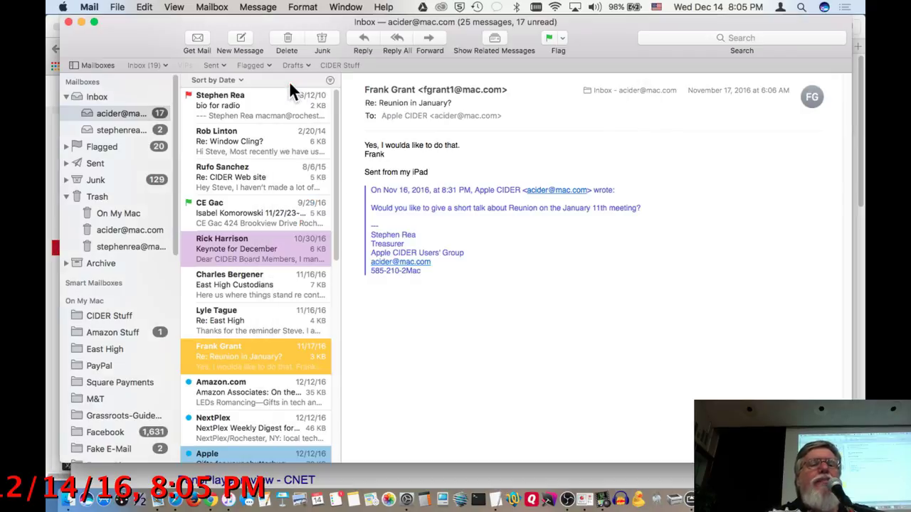
- Switch to Internet Accounts in System Preferences and show the services enabled for the first iCloud account
click(63, 7)
mouse_move(89, 7)
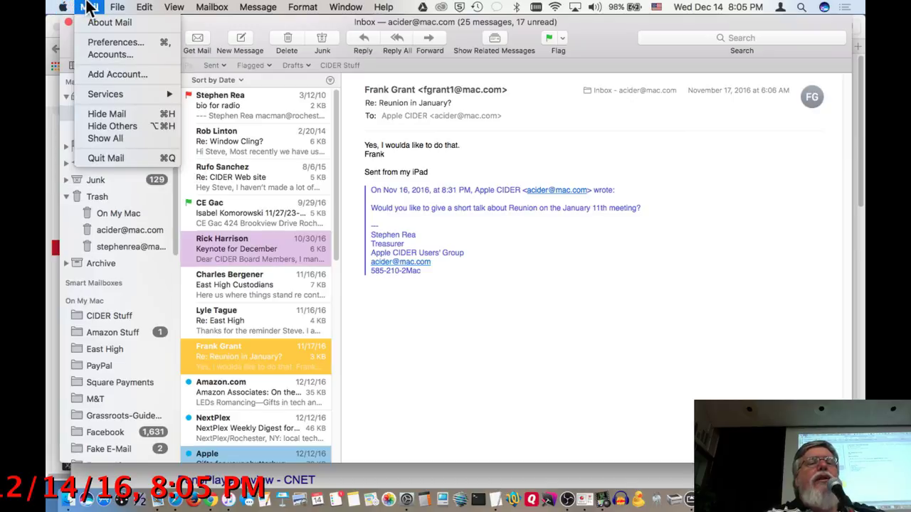
click(133, 55)
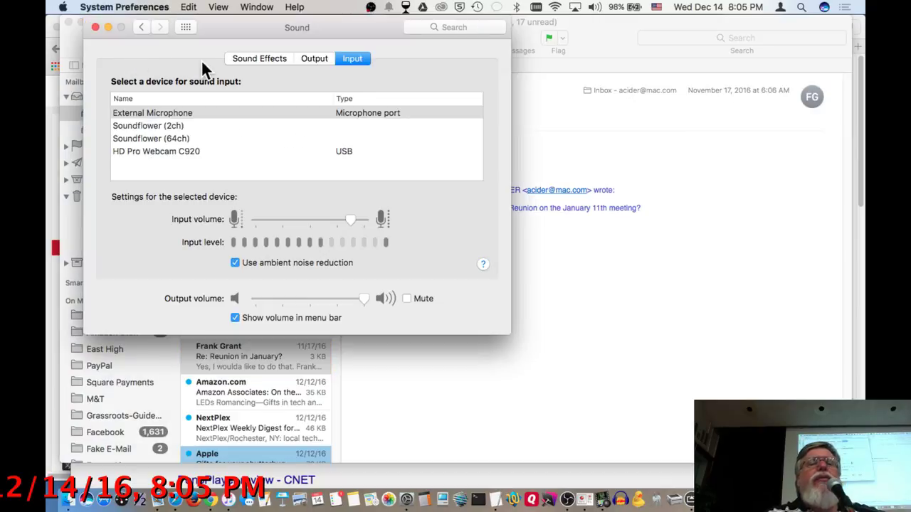
click(185, 28)
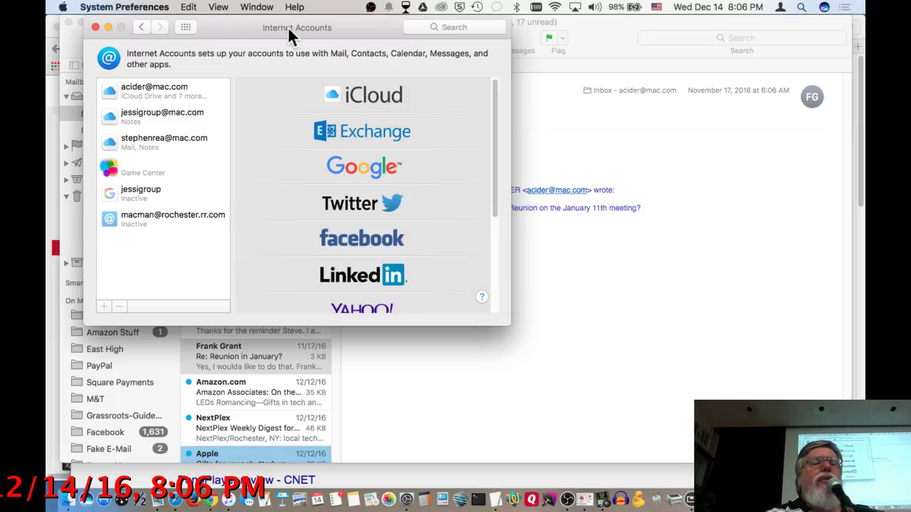
click(175, 92)
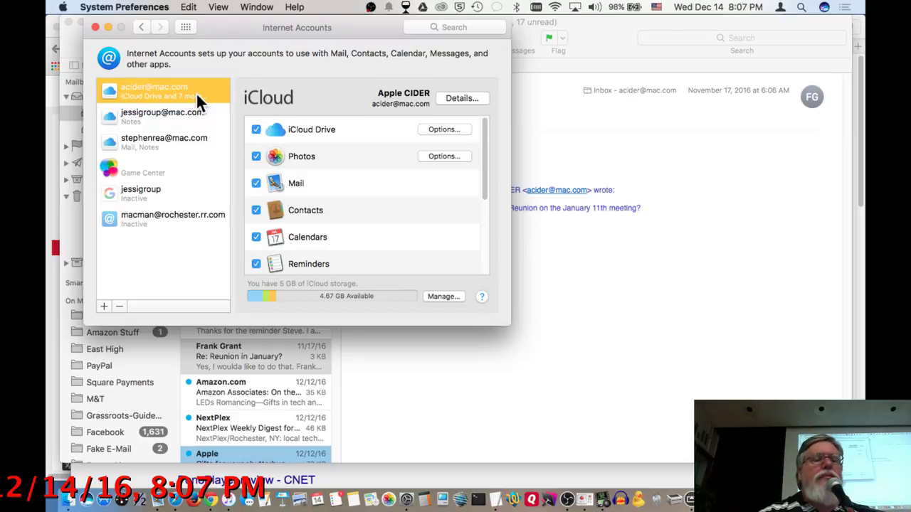
- Switch to Safari and go to the address apple.com/pod
click(176, 498)
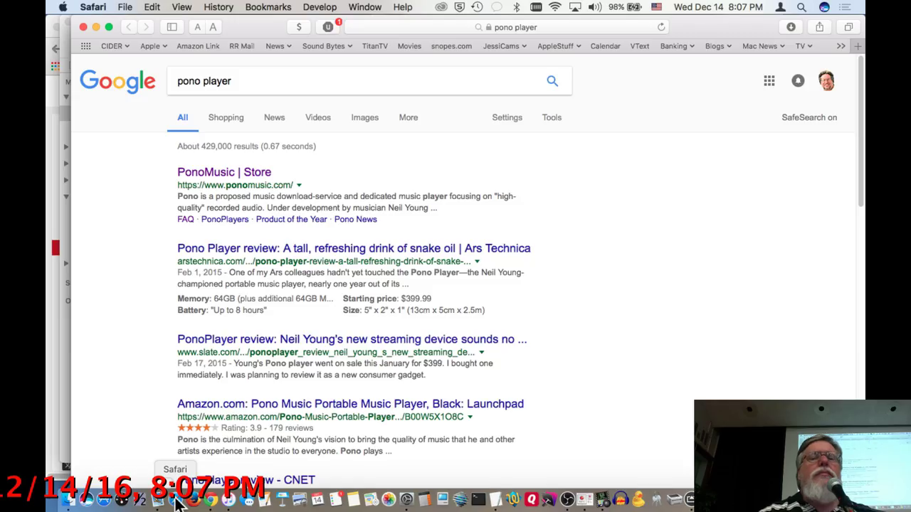
key(super+l)
text(appl)
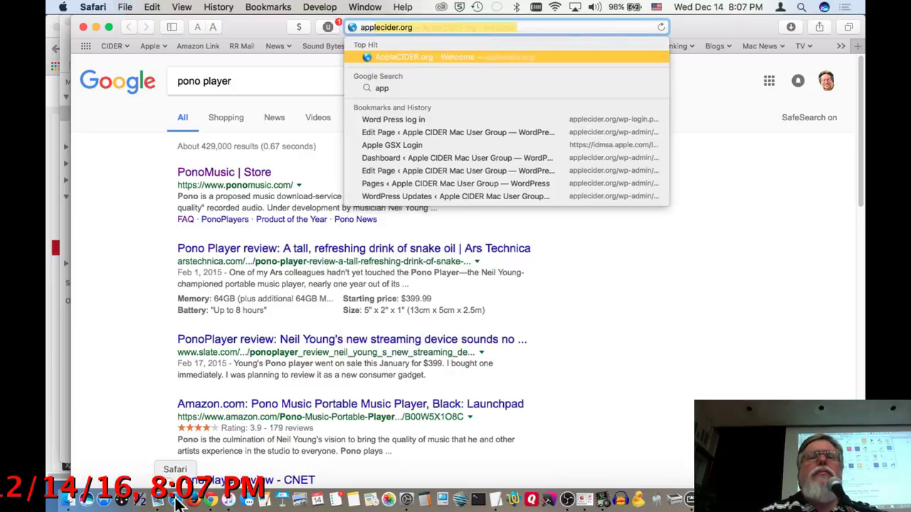
text(e.com/p)
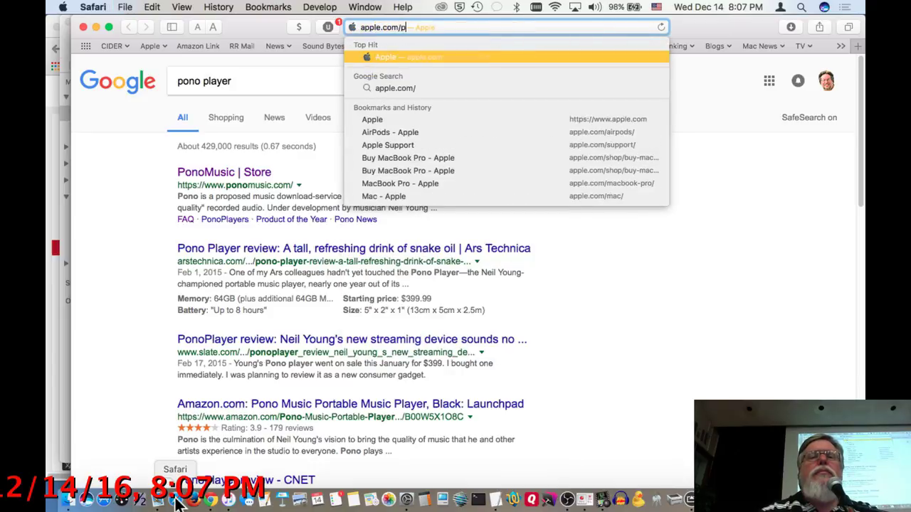
text(od)
key(Return)
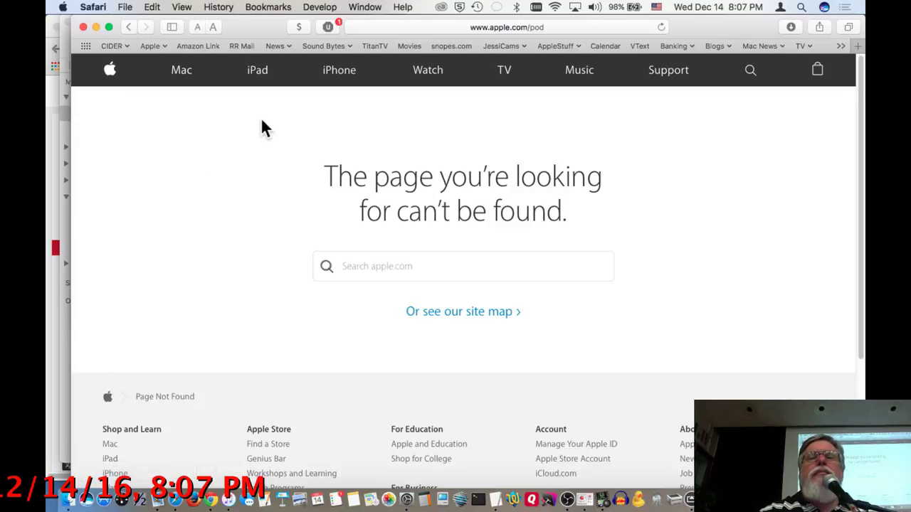
- Search Apple's site for "ipod" and look over the iPod touch, iPod nano and iPod shuffle entries
click(388, 266)
text(ipod)
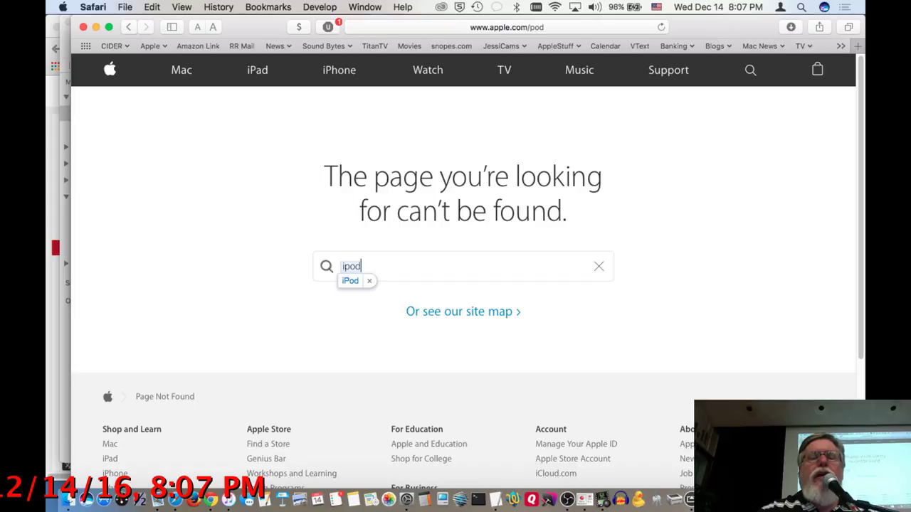
key(Return)
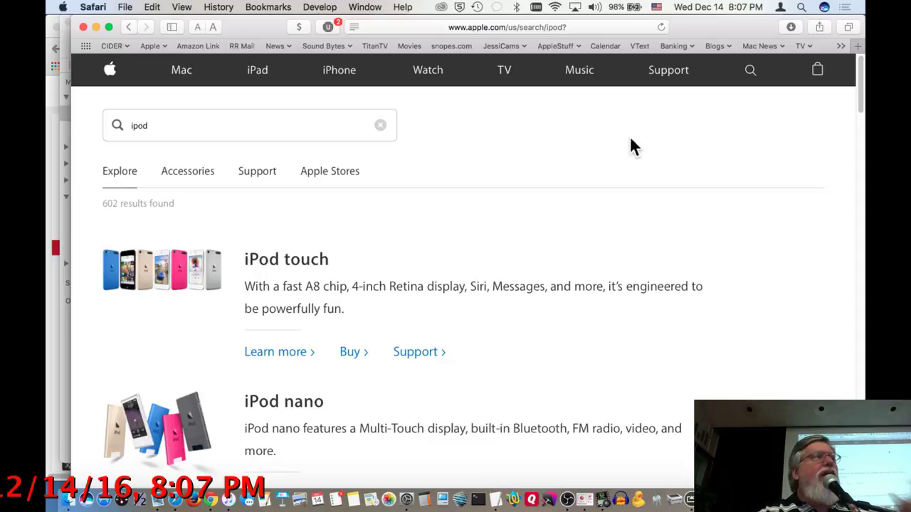
scroll(630, 139, down, 5)
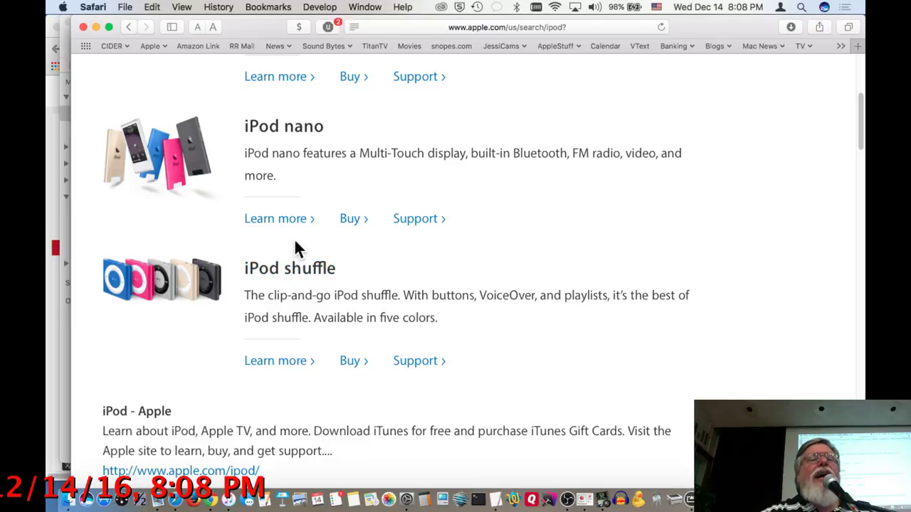
scroll(295, 247, up, 2)
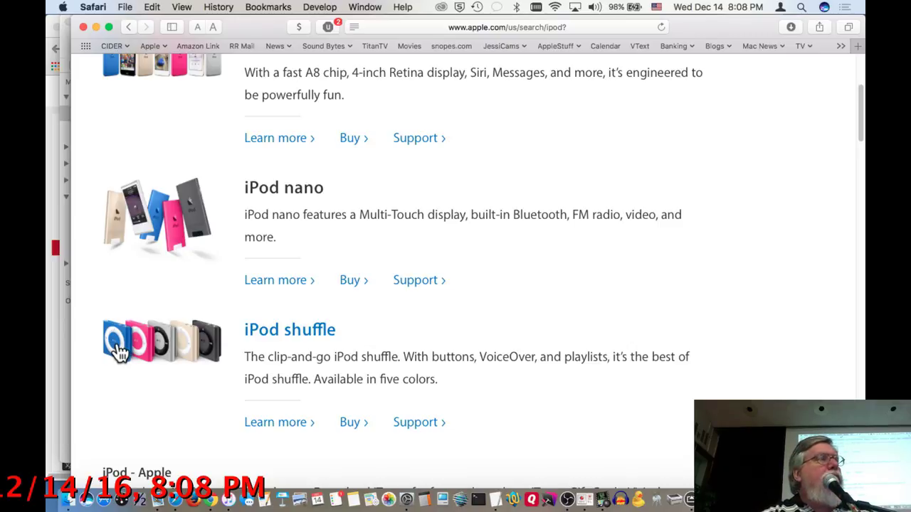
scroll(118, 349, up, 3)
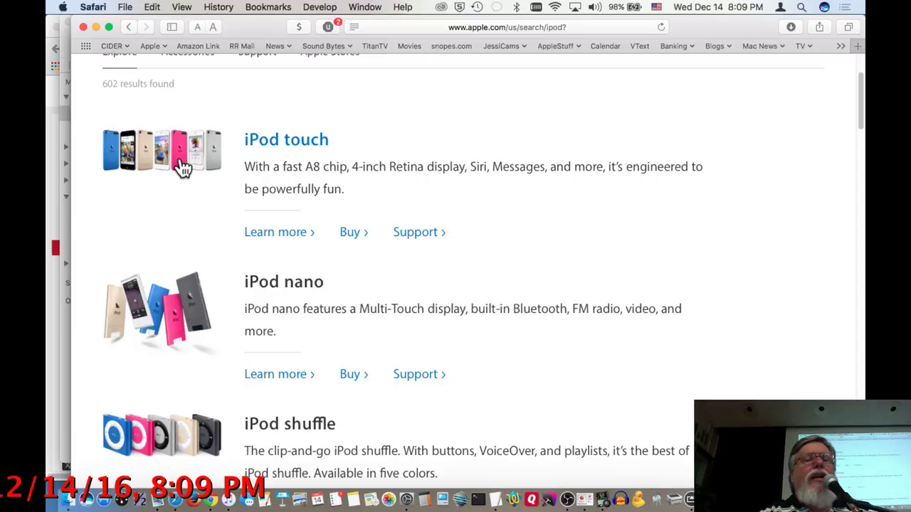
- Open the iPod touch purchase page and view its color and capacity choices
click(349, 238)
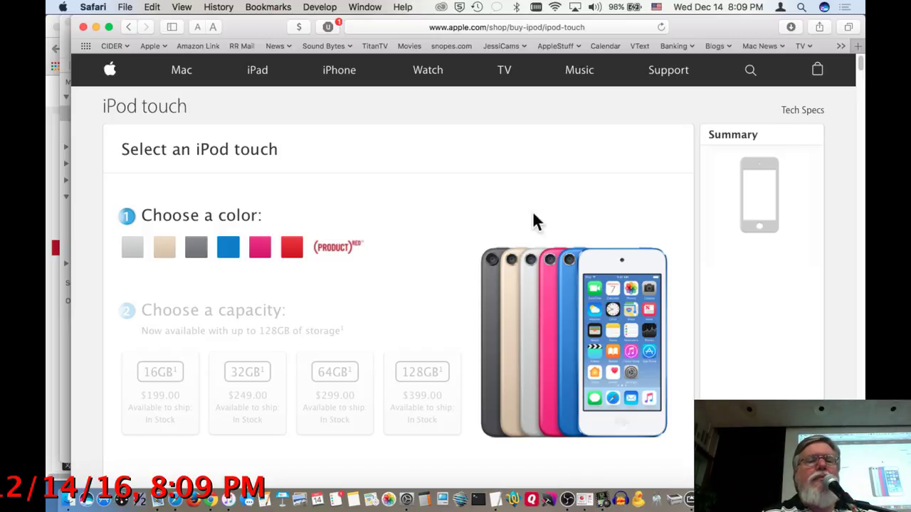
scroll(466, 212, down, 2)
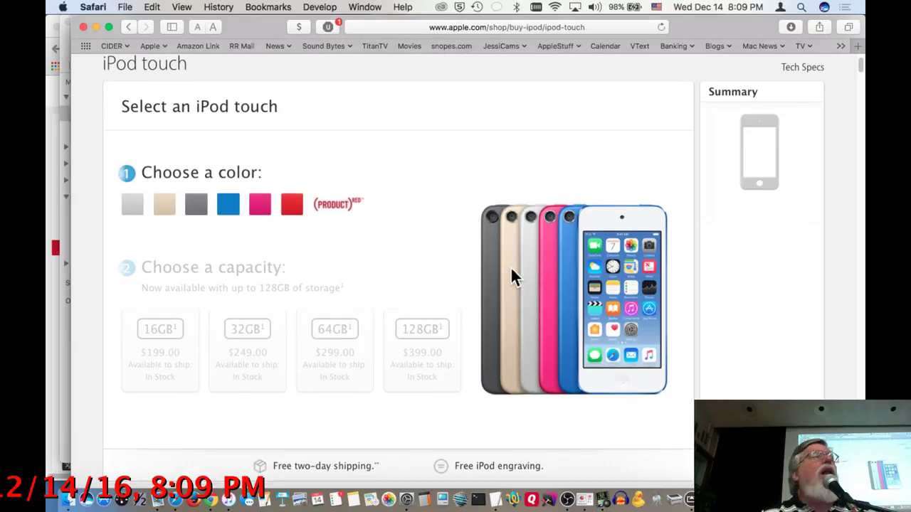
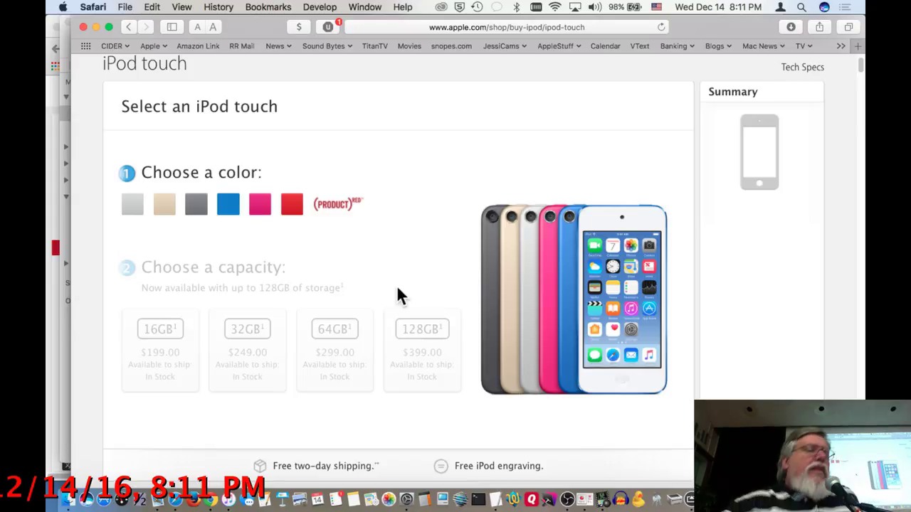
- Look over the iPod touch capacity options and prices and the product links and Overview section below them
scroll(412, 249, down, 4)
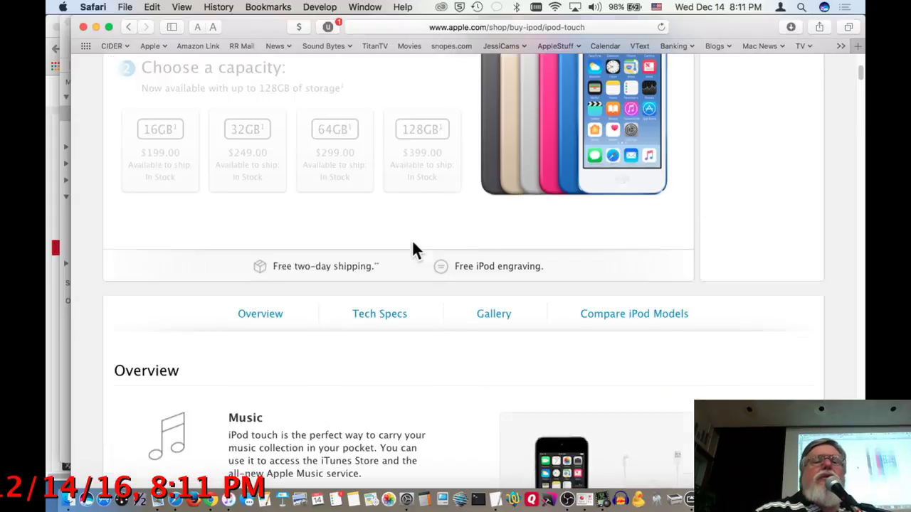
scroll(412, 249, up, 3)
scroll(413, 249, up, 1)
scroll(413, 244, down, 1)
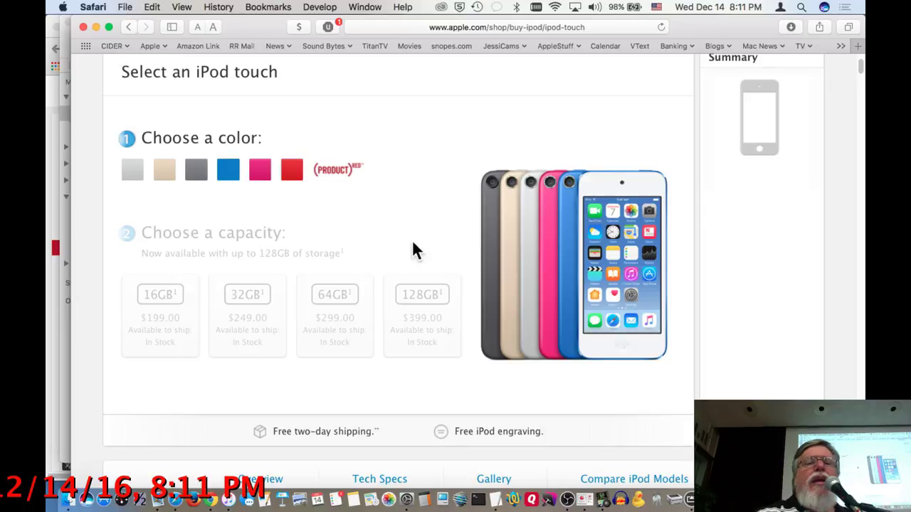
scroll(417, 329, down, 2)
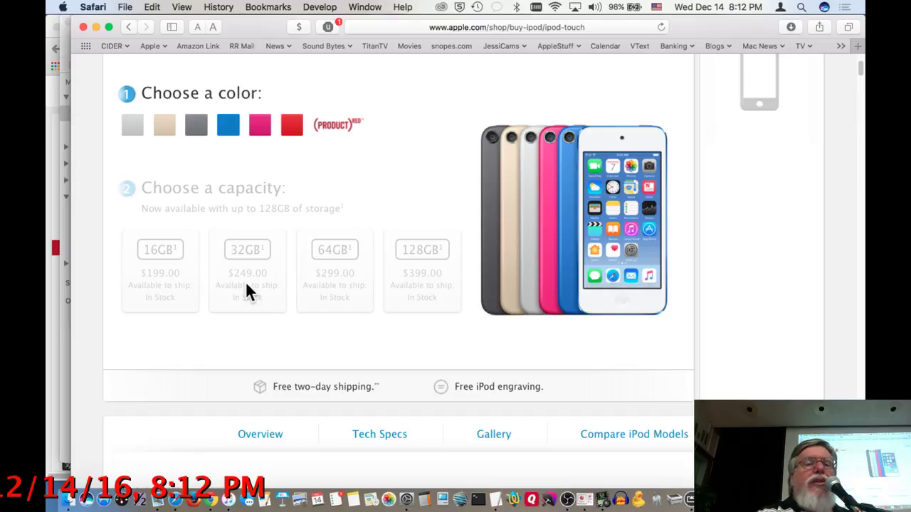
scroll(246, 282, down, 3)
scroll(363, 228, up, 6)
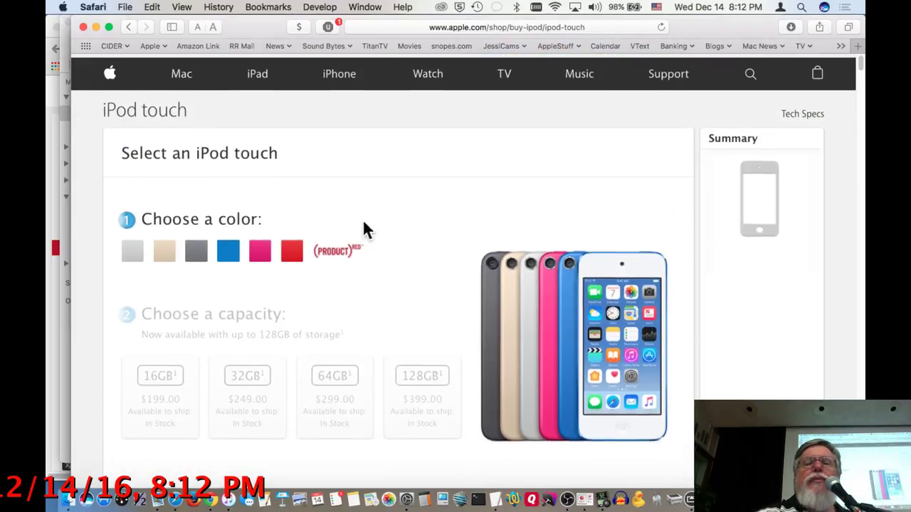
- Search Apple's site for "refurbishe" and open the Refurbished Products store page
click(755, 76)
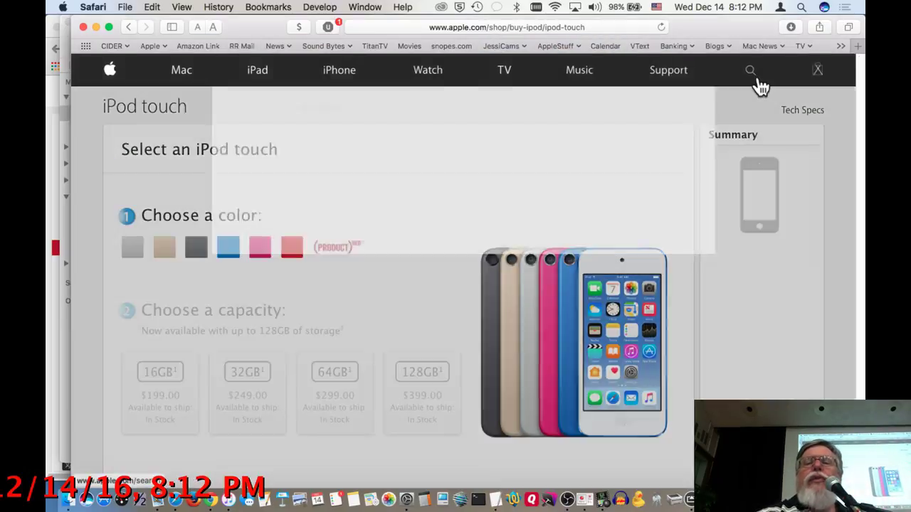
text(refur)
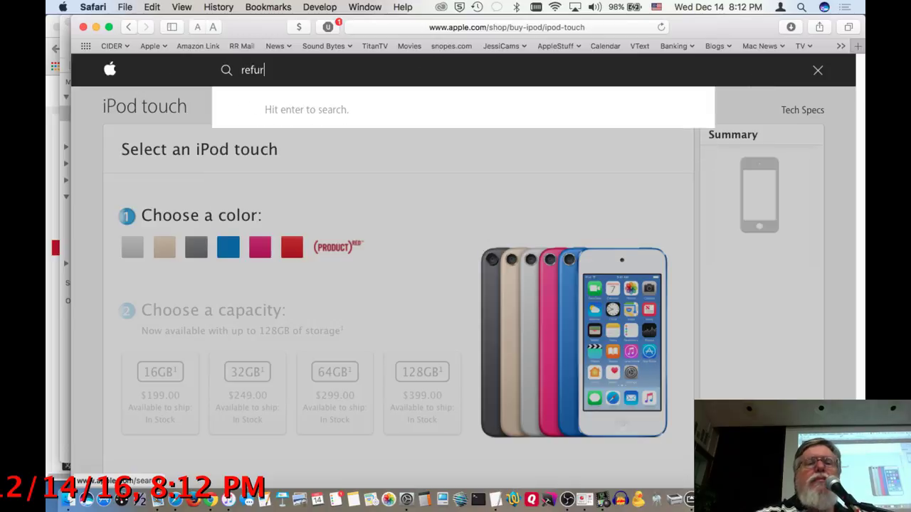
text(bished)
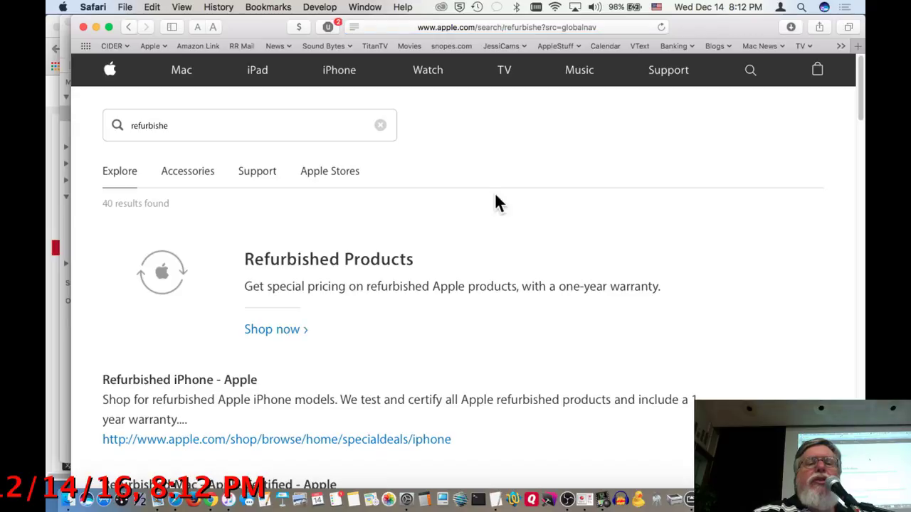
click(281, 326)
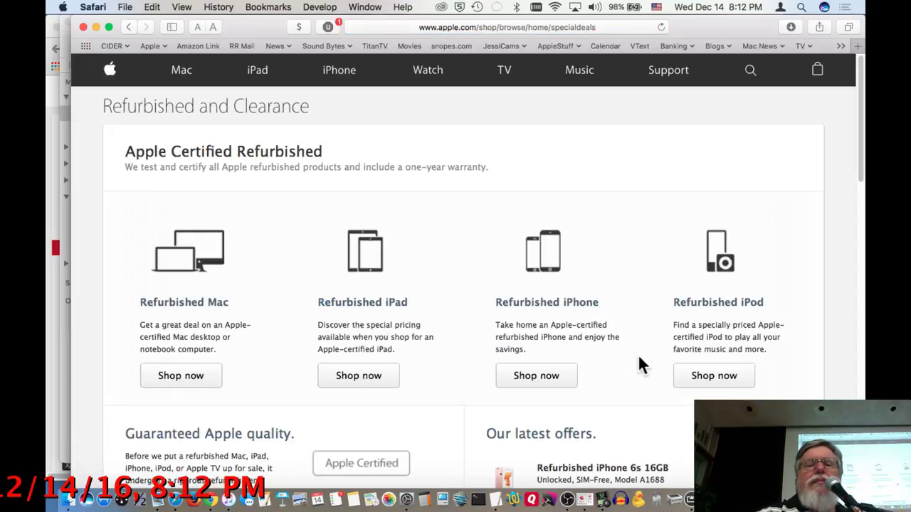
- Open the Refurbished iPod store section and look over the featured iPod touch models and what they include
scroll(637, 364, down, 3)
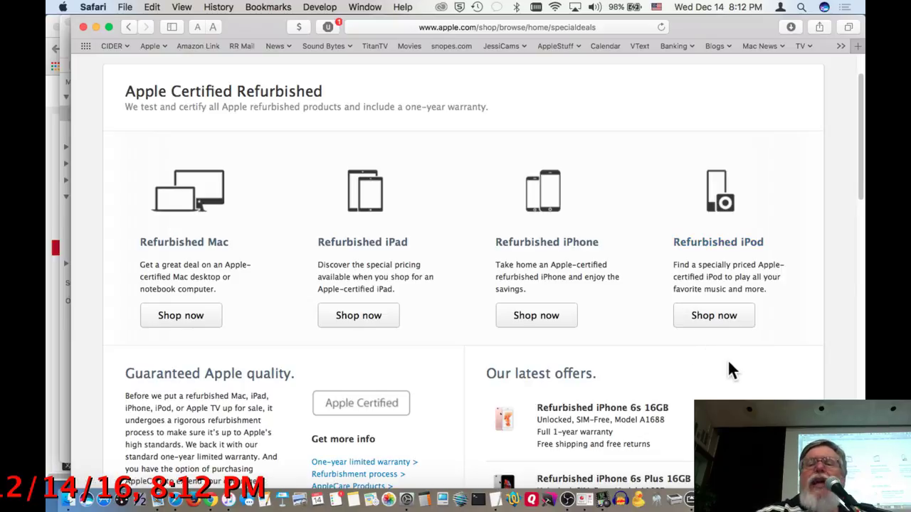
scroll(729, 363, down, 3)
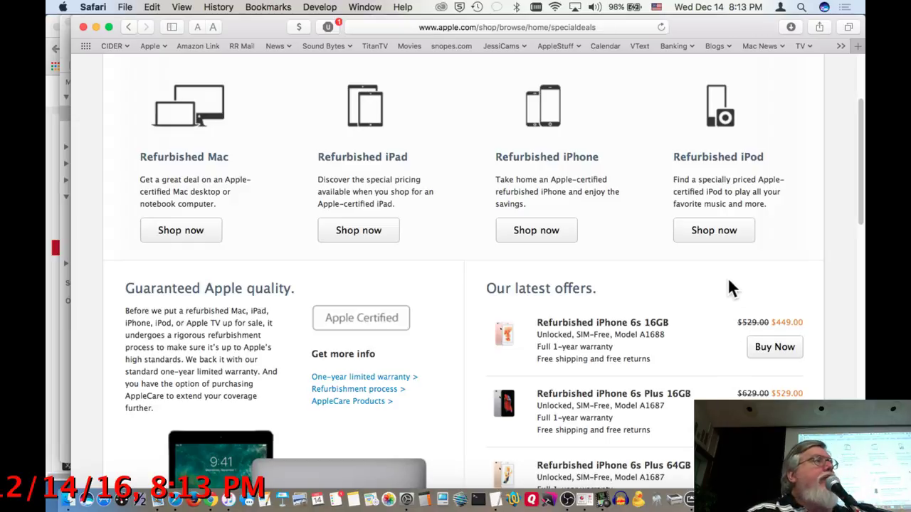
click(718, 229)
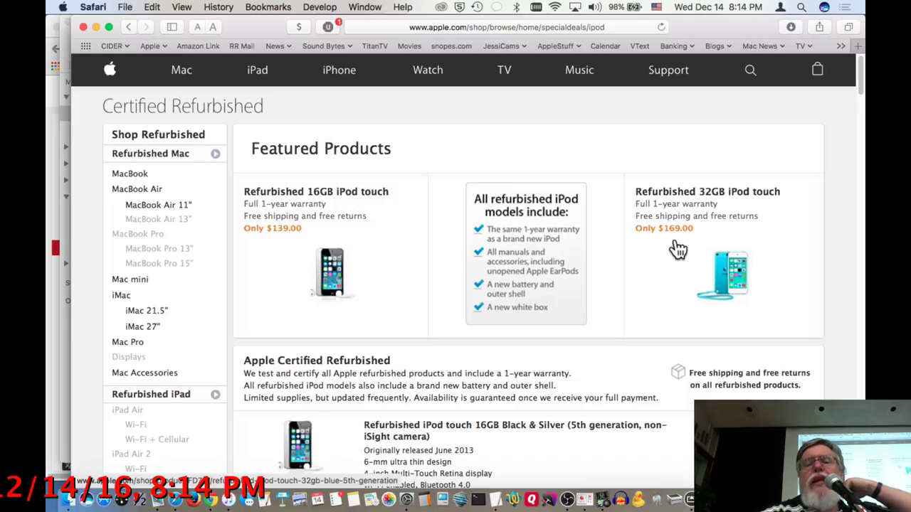
scroll(642, 240, down, 2)
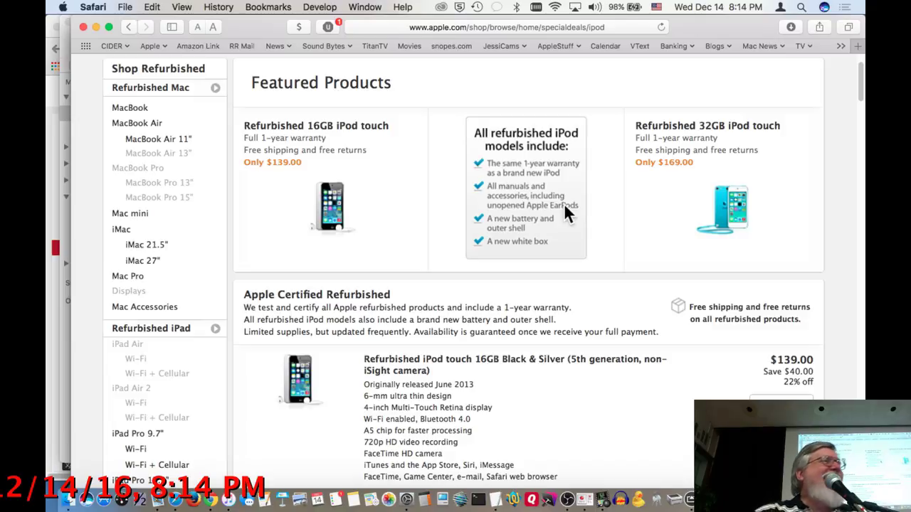
scroll(624, 240, up, 2)
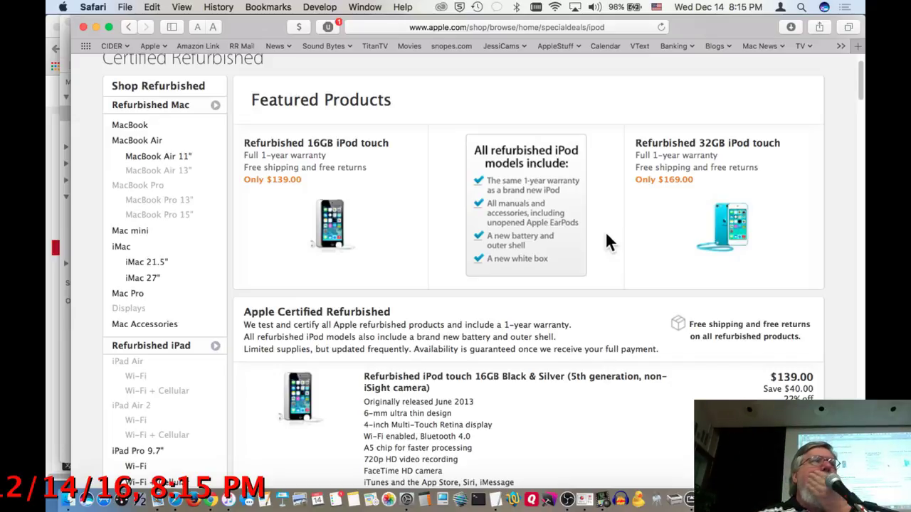
- Go to mac-ave.com in a new browser window, open its Store page and show the Store categories
key(super+grave)
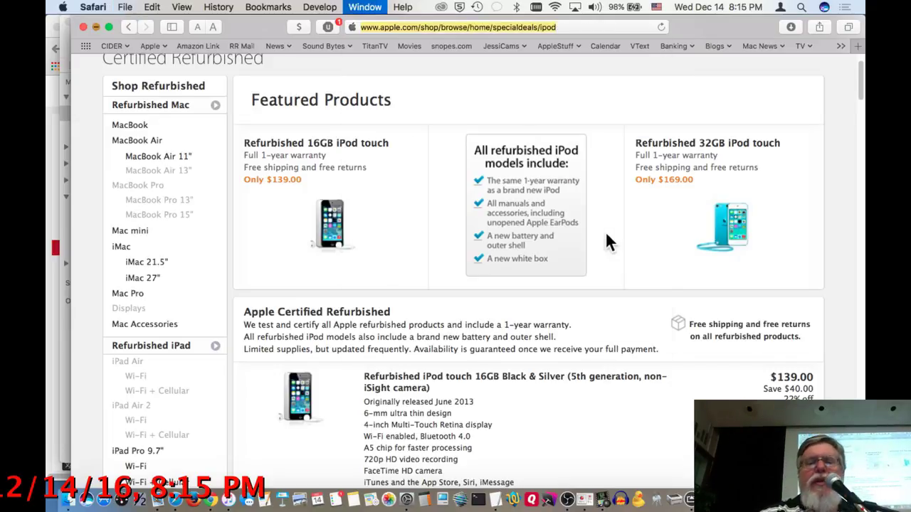
key(super+n)
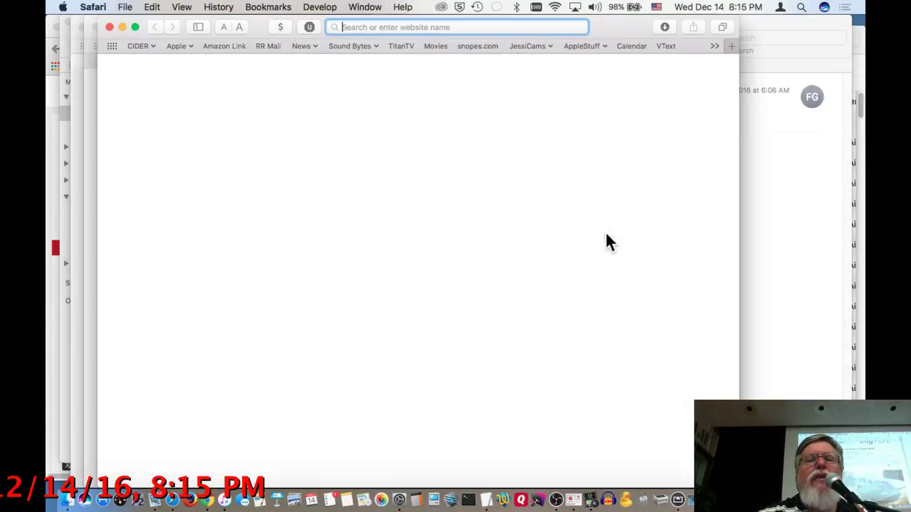
text(mac-ave.com)
key(Return)
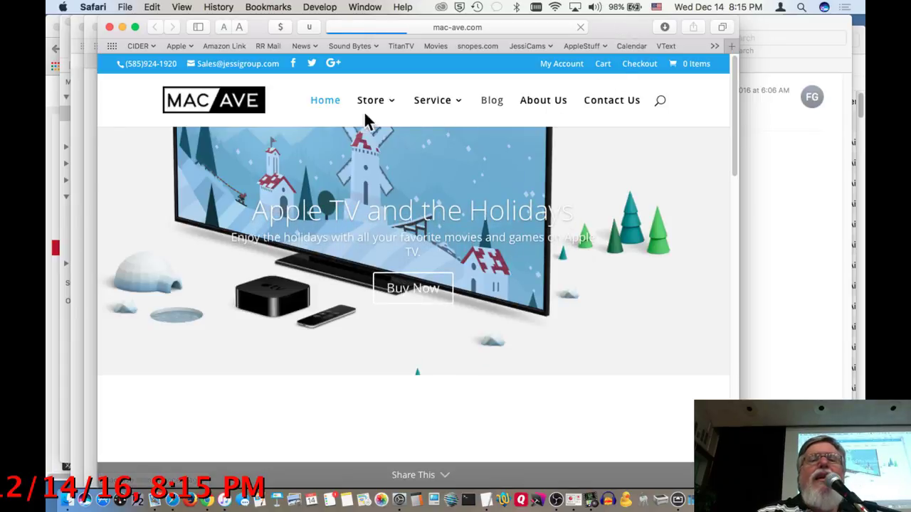
click(373, 100)
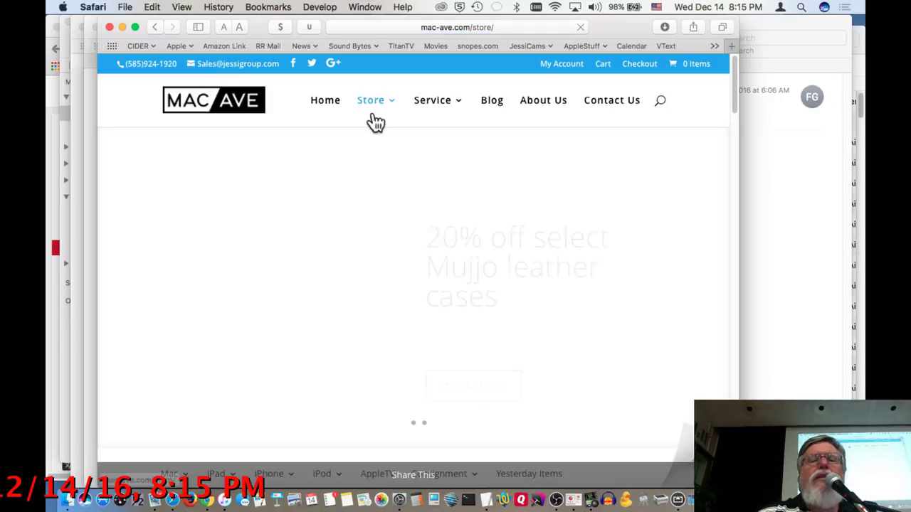
mouse_move(374, 106)
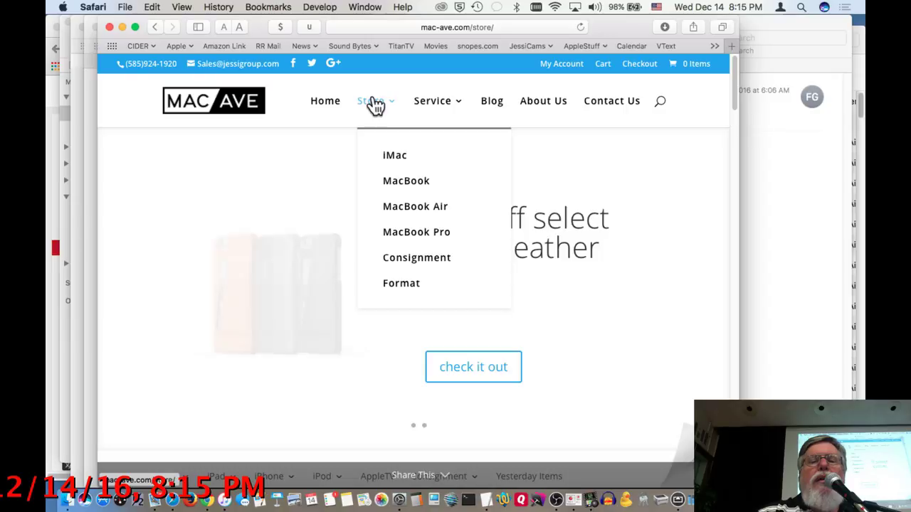
- Search the Mac Ave site for "yesterday ipod", look through the results and return to the site's home page
click(658, 104)
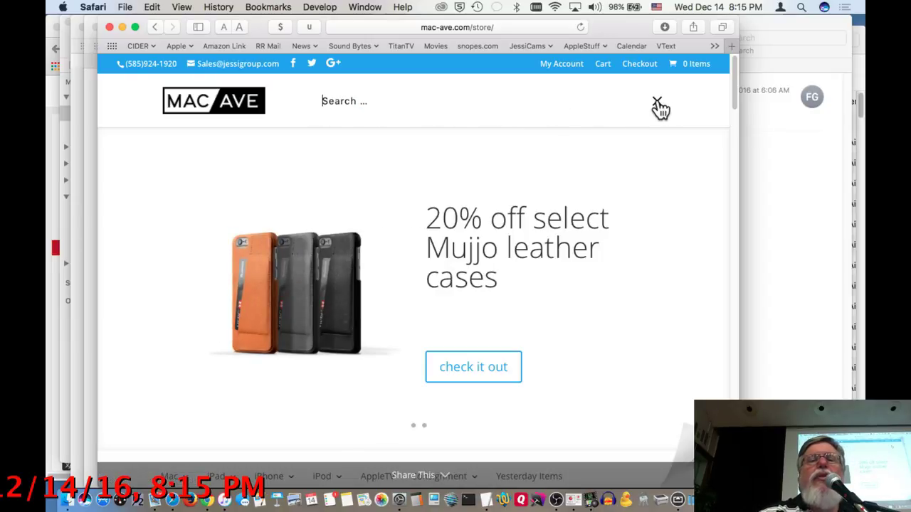
text(yester)
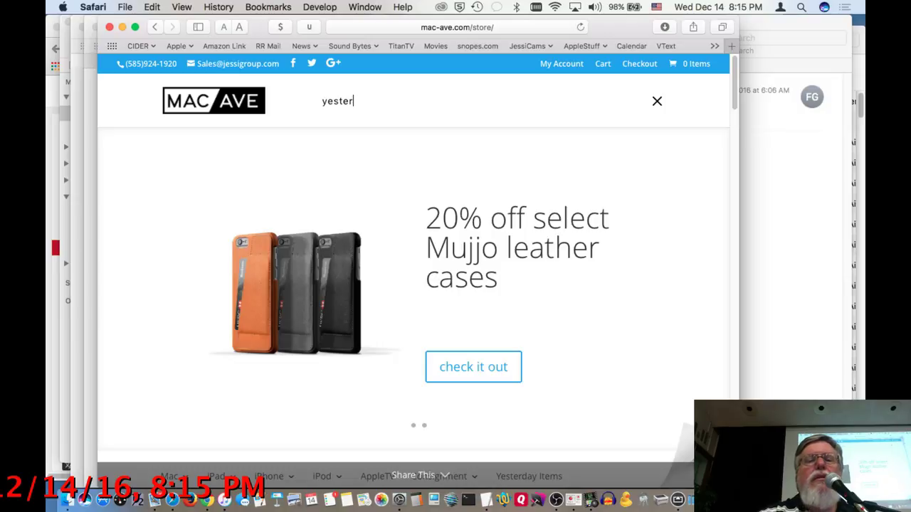
text(day ipod)
key(Return)
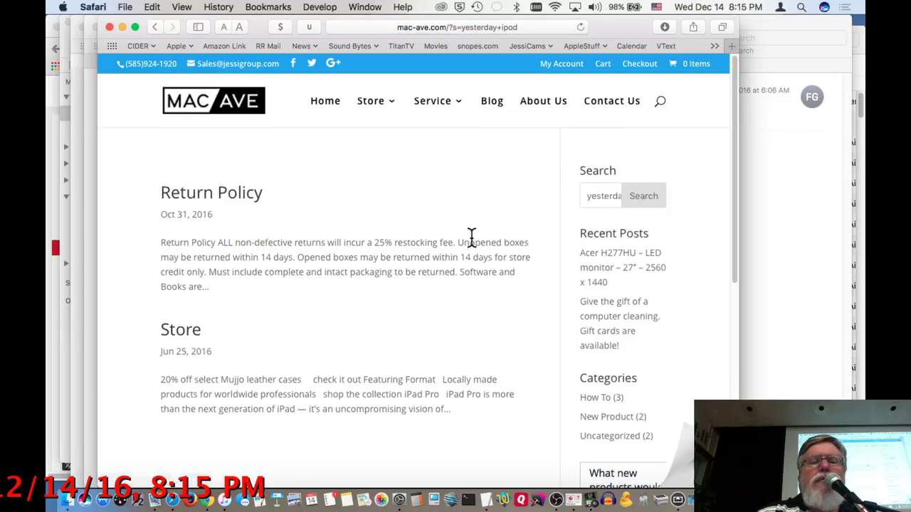
scroll(470, 236, down, 7)
scroll(472, 246, up, 4)
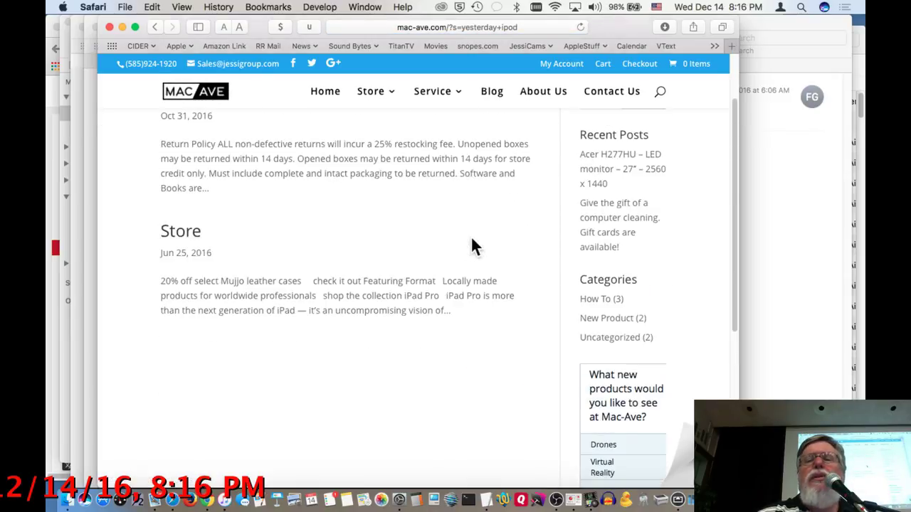
scroll(471, 238, up, 3)
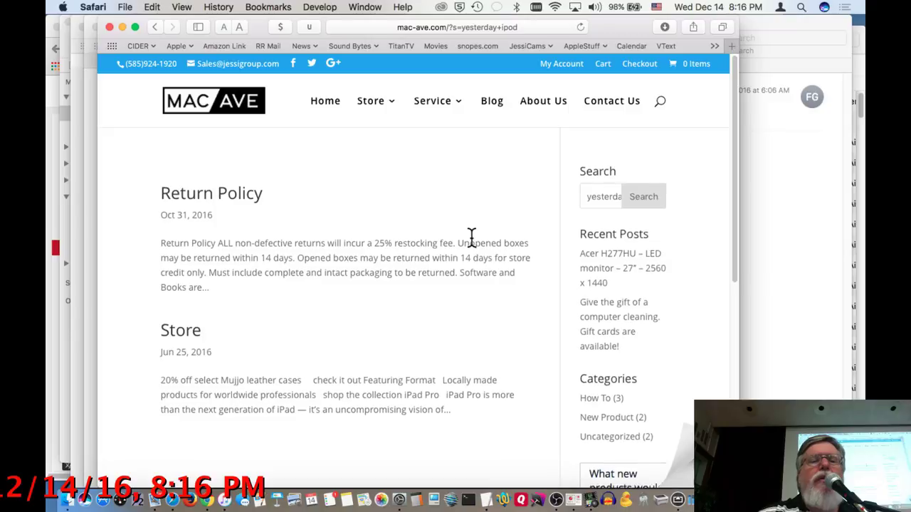
click(328, 108)
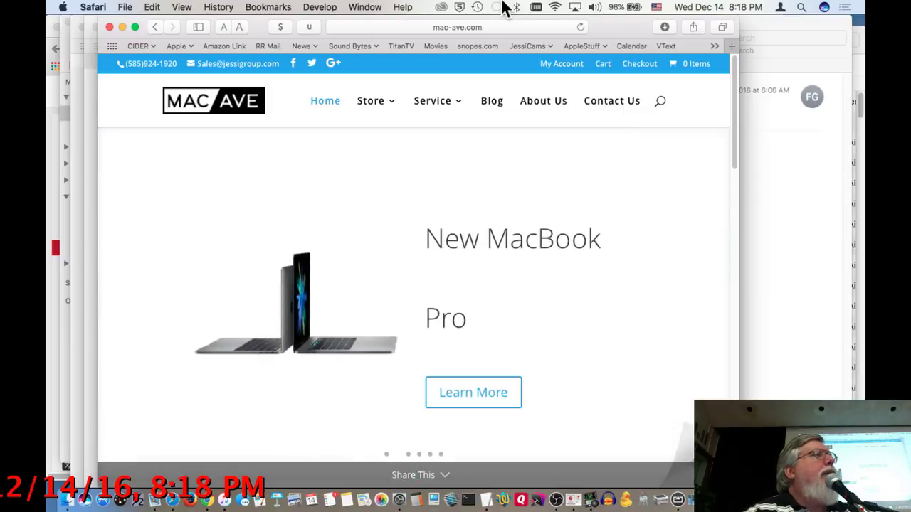
- Search Google for "touch ID", then refine the search to the suggested "iphone touch id not working"
key(super+l)
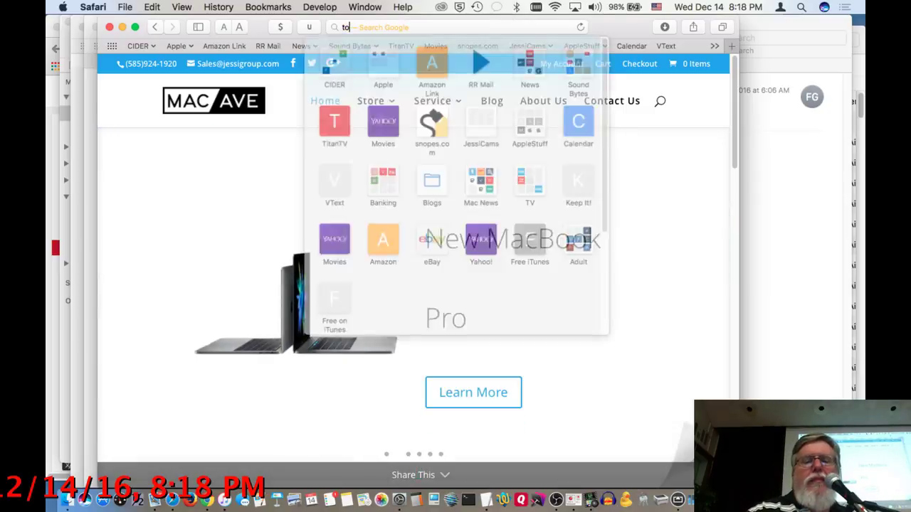
text(touch ID)
key(Escape)
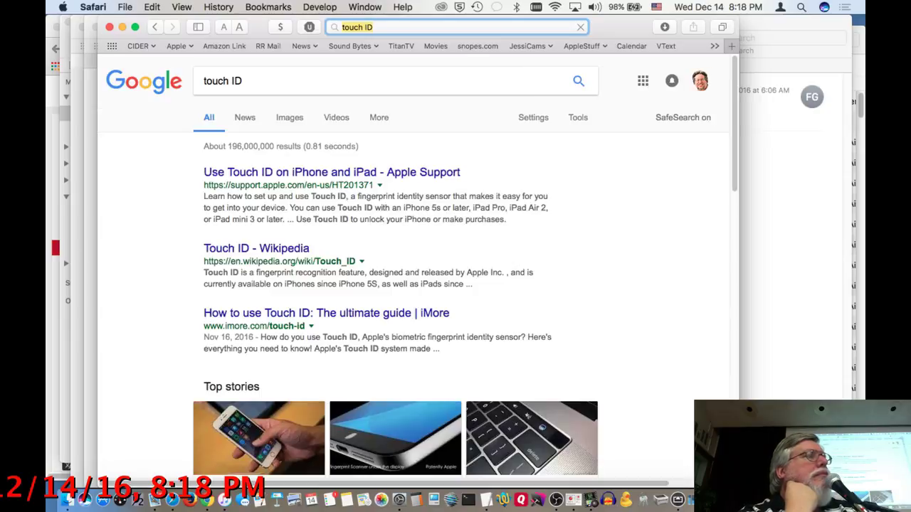
click(421, 83)
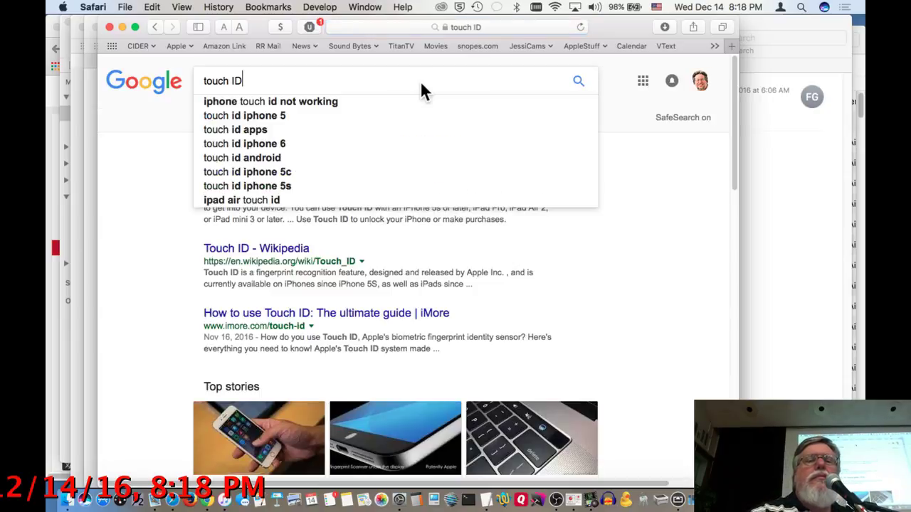
click(367, 105)
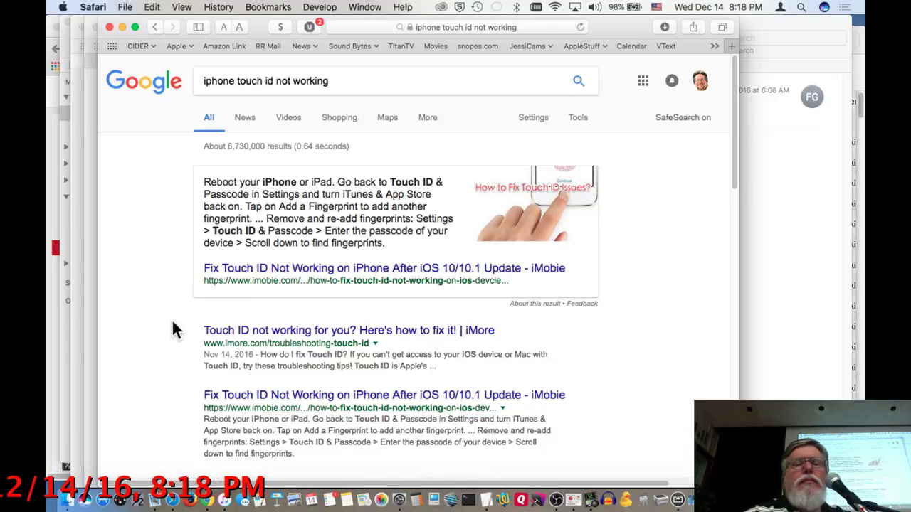
- Open the iMore article on fixing Touch ID and read down to its "Troubleshooting trippy Touch ID authentication" tips
click(236, 330)
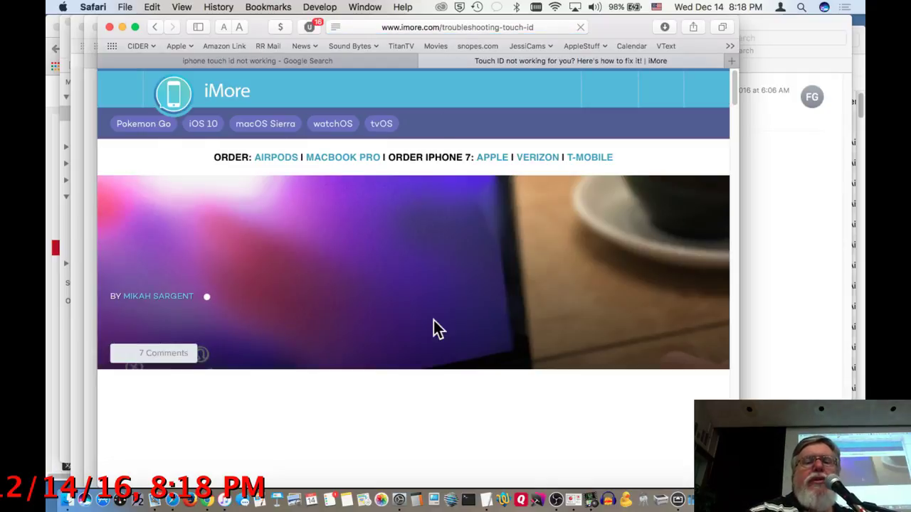
scroll(434, 324, down, 4)
scroll(452, 382, down, 2)
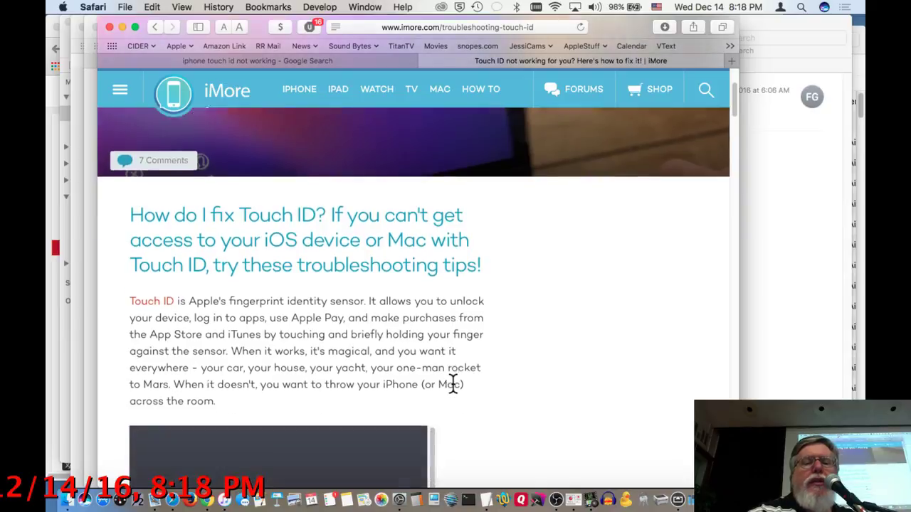
scroll(453, 384, down, 8)
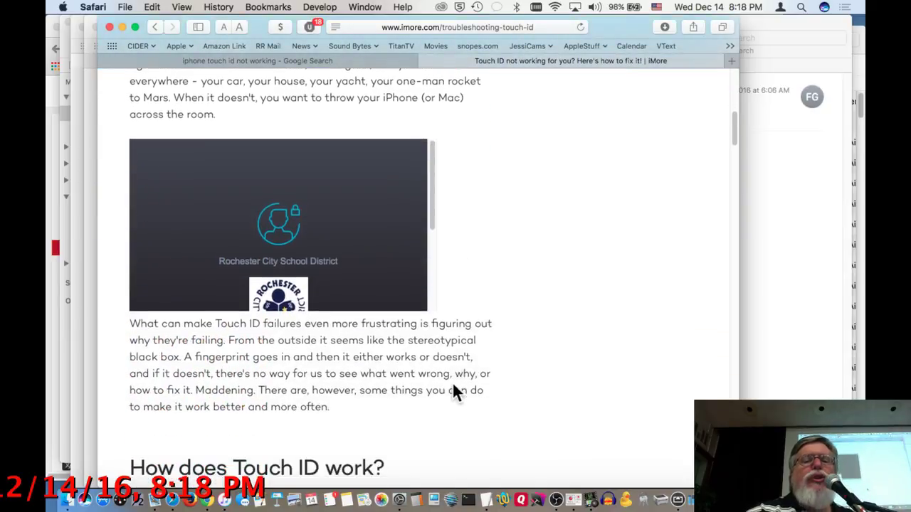
scroll(454, 387, down, 1)
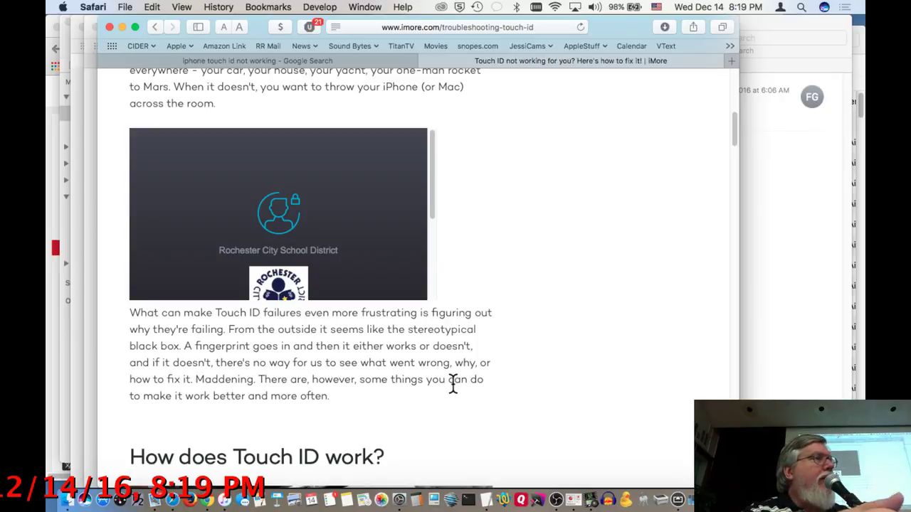
scroll(537, 375, down, 10)
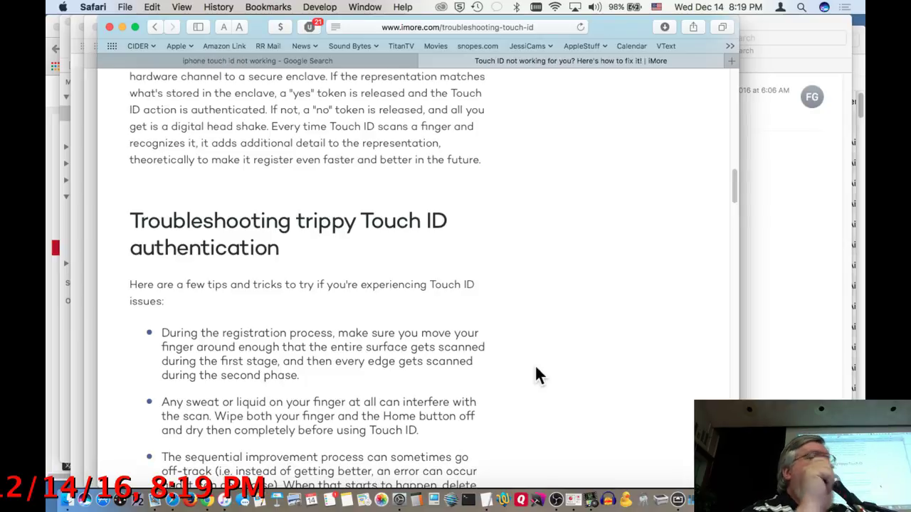
- Search Google for "glove with touch id" in a new browser window
key(super+n)
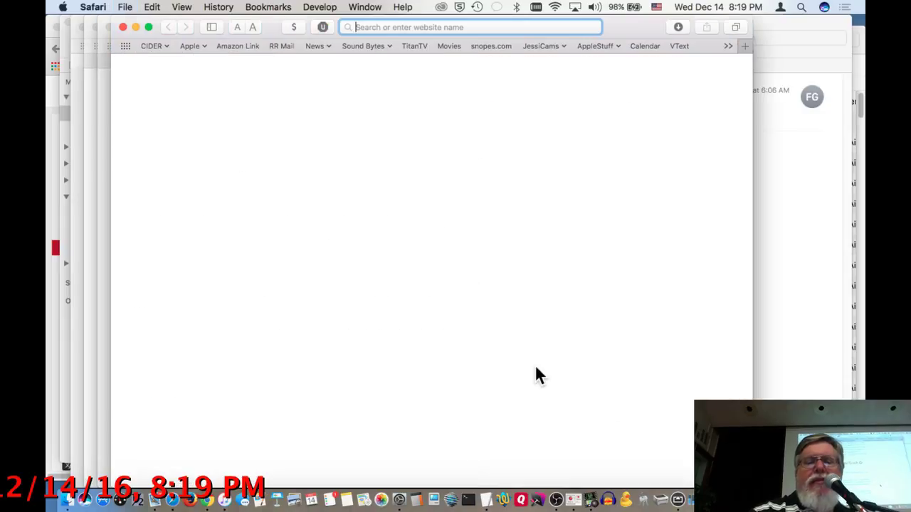
text(gloce)
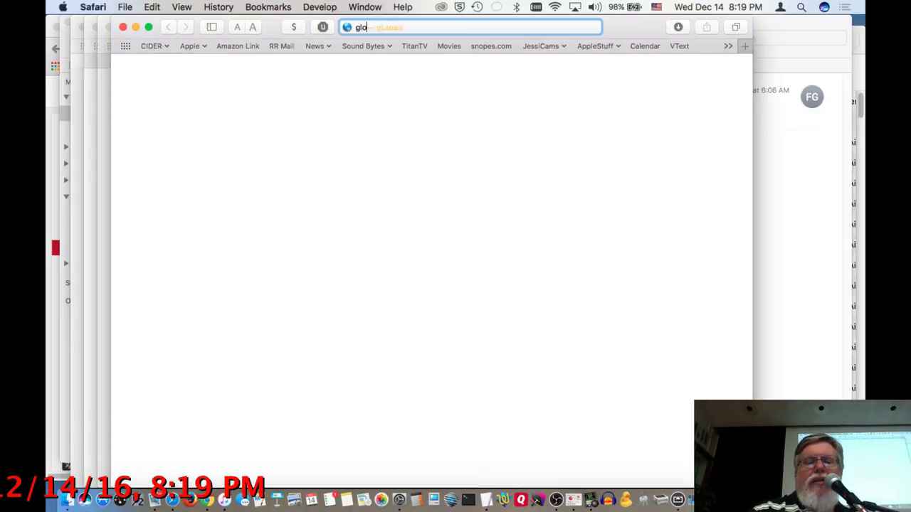
key(BackSpace)
key(BackSpace)
text(ve )
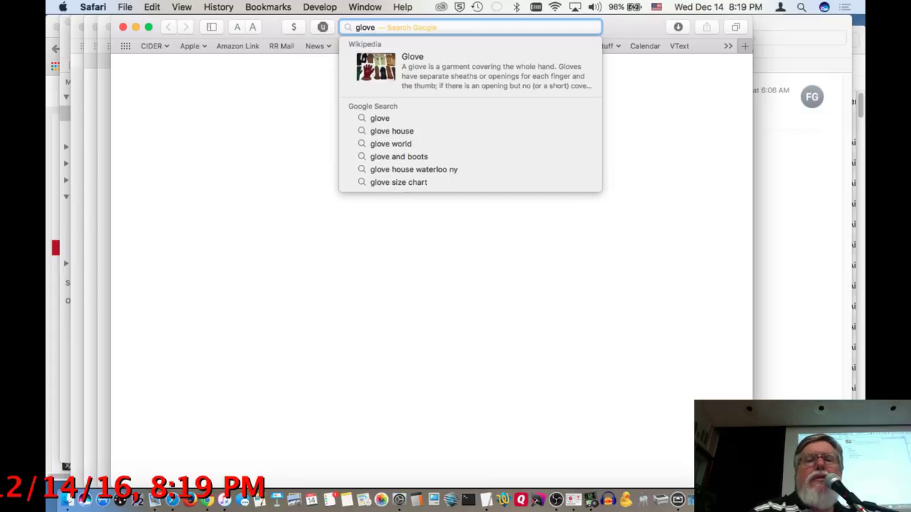
text(with touch id)
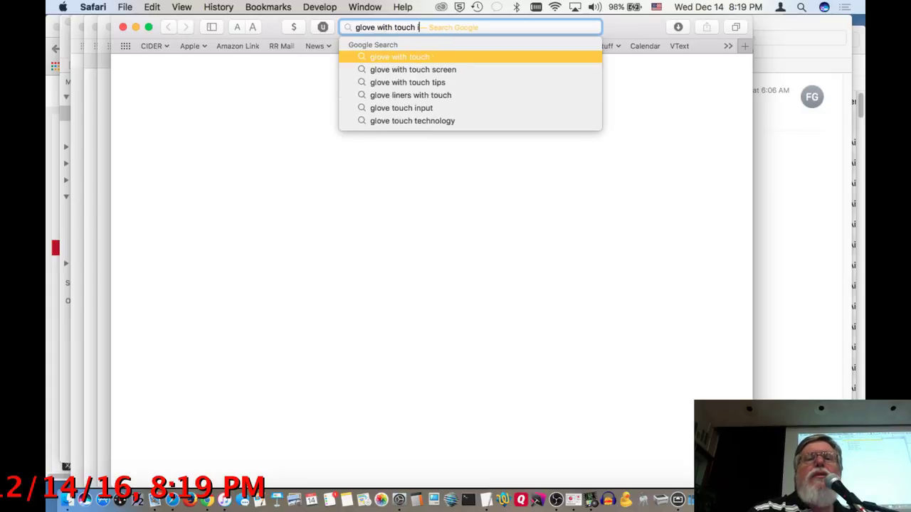
key(Return)
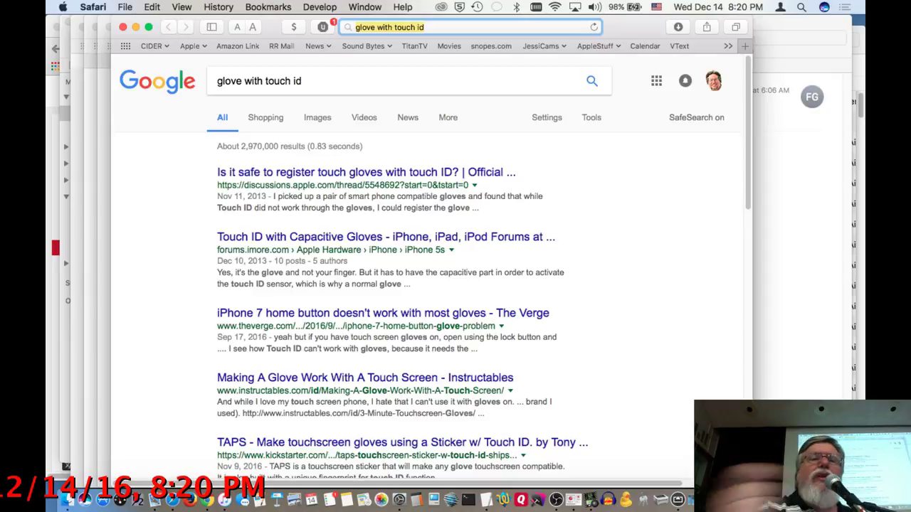
- Open the iMore forum thread "Touch ID with Capacitive Gloves" in a new tab, widen the browser window and read through the replies
super+click(417, 242)
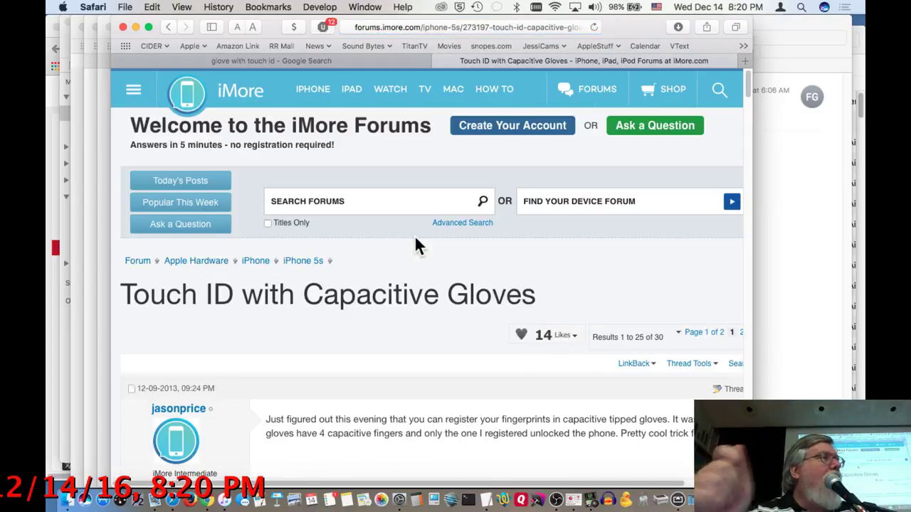
scroll(540, 276, down, 10)
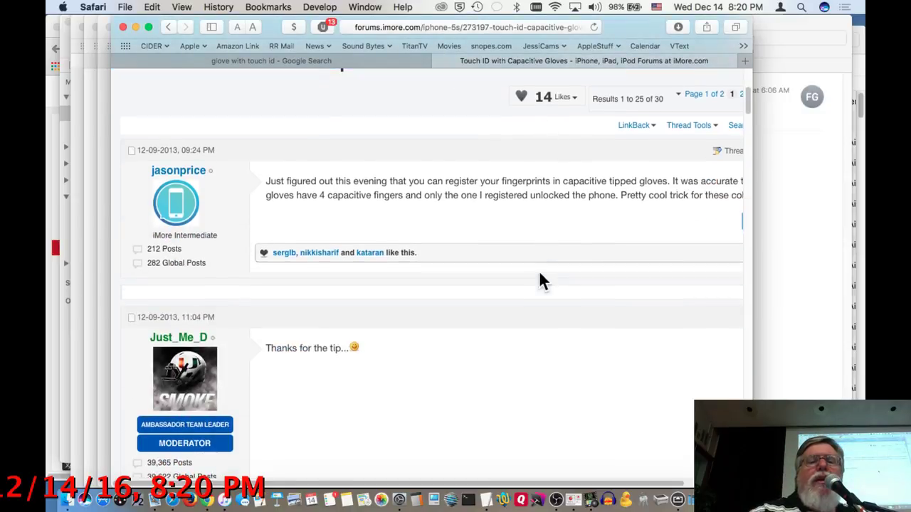
scroll(540, 276, down, 5)
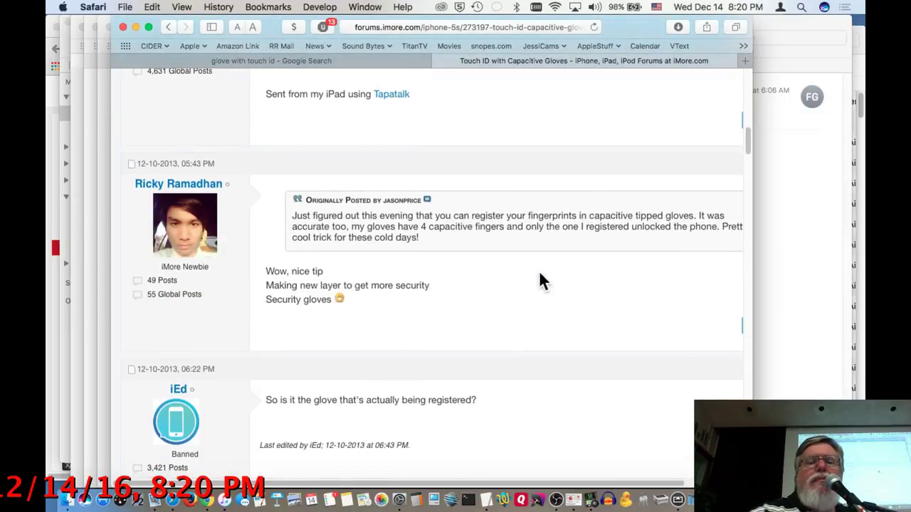
scroll(539, 276, down, 5)
scroll(539, 280, down, 8)
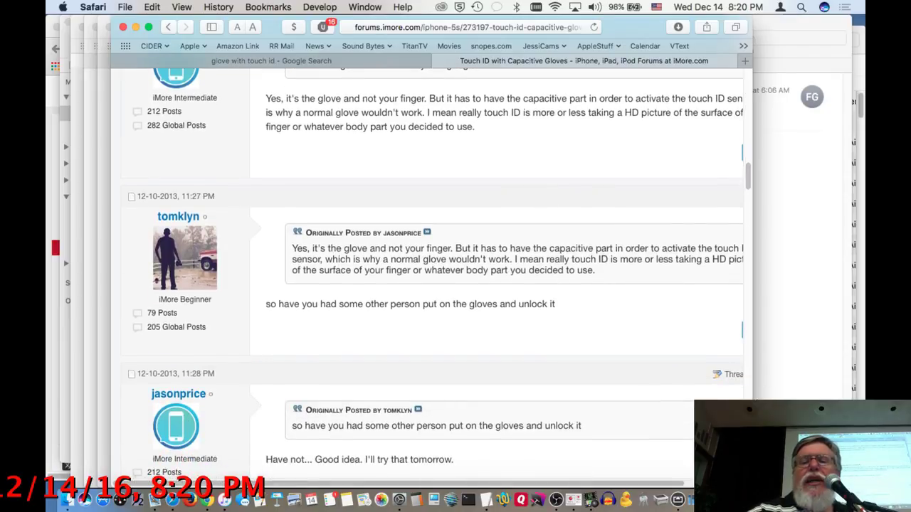
drag(751, 370, 832, 370)
scroll(646, 376, down, 12)
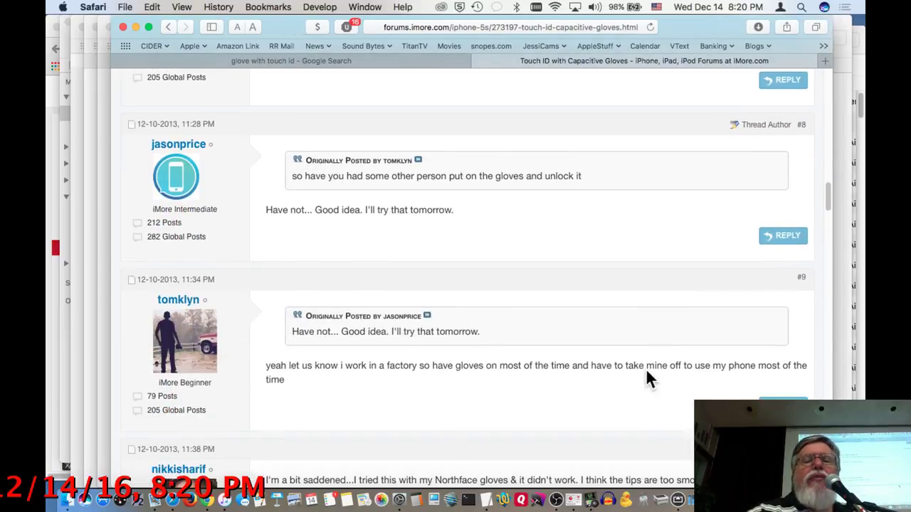
scroll(646, 372, up, 8)
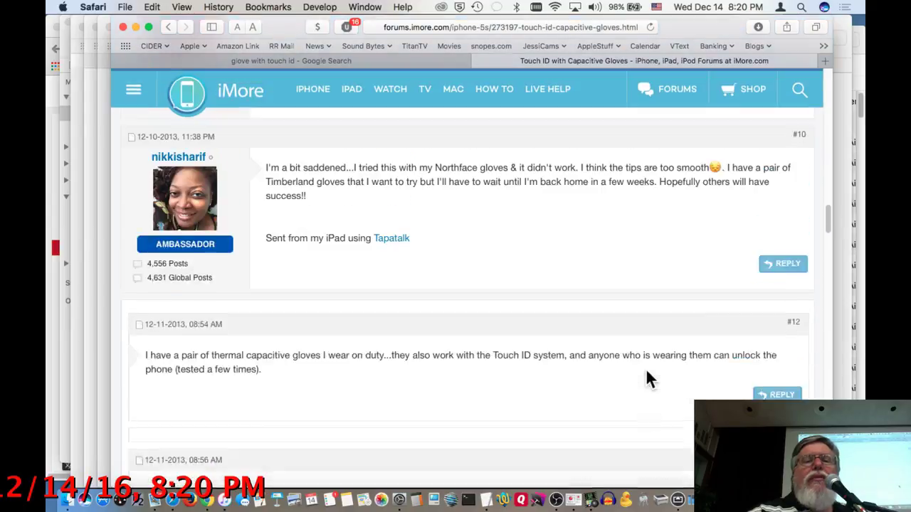
- Close the forum thread and open the Kickstarter result about TAPS touchscreen glove stickers in a new tab
key(super+w)
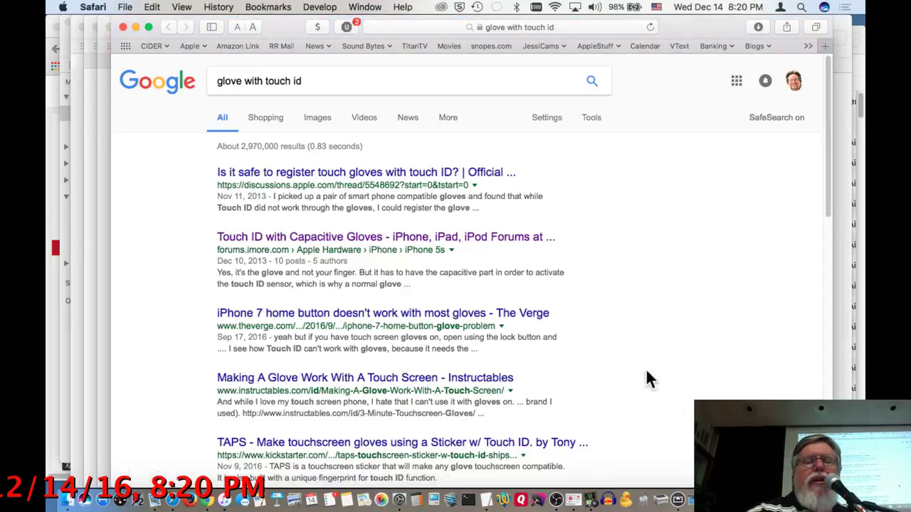
scroll(648, 378, down, 2)
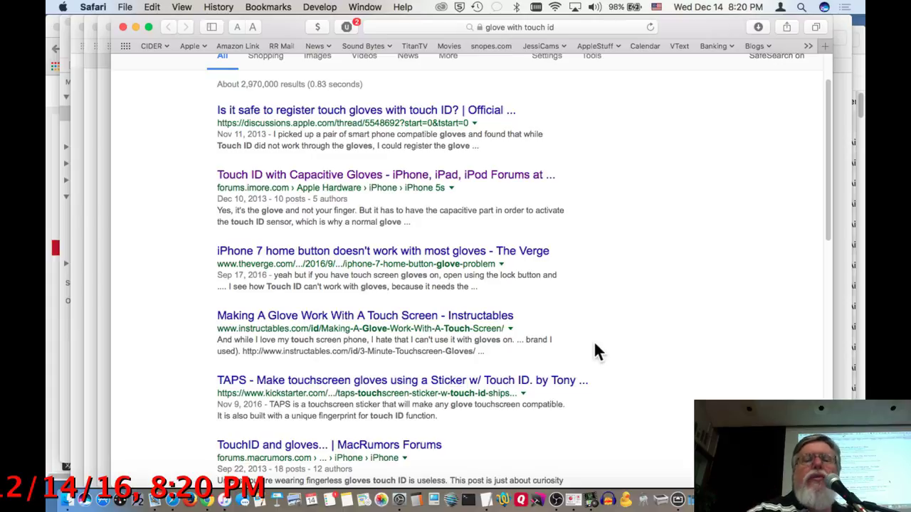
super+click(365, 383)
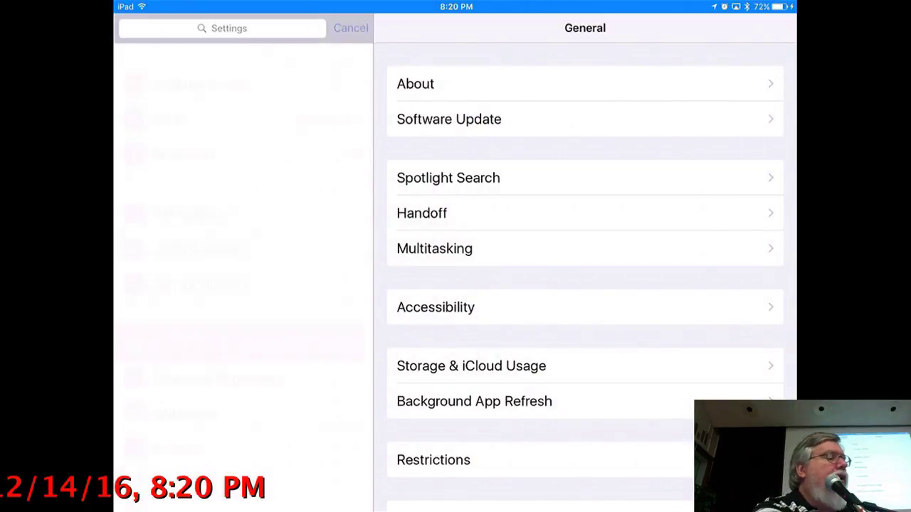
- Open the Touch ID & Passcode settings on the mirrored iPad, entering the device passcode
scroll(243, 285, down, 3)
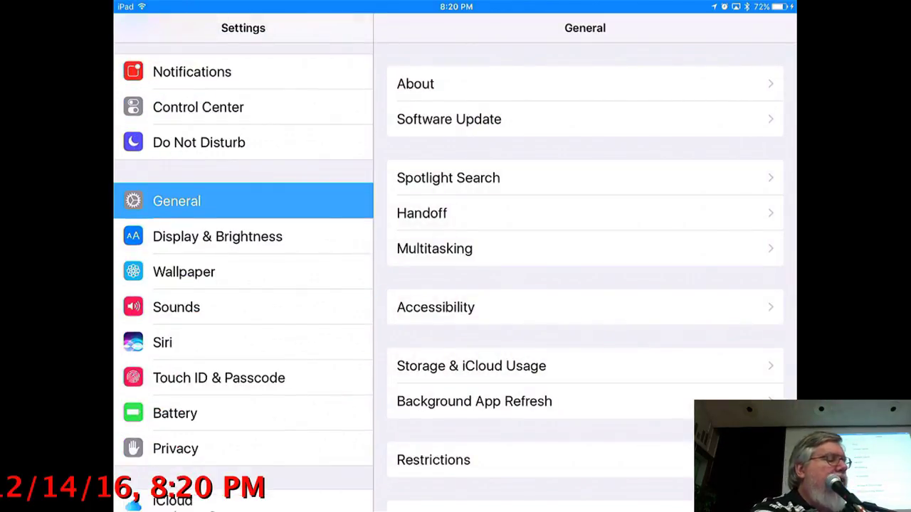
scroll(243, 214, down, 2)
click(218, 259)
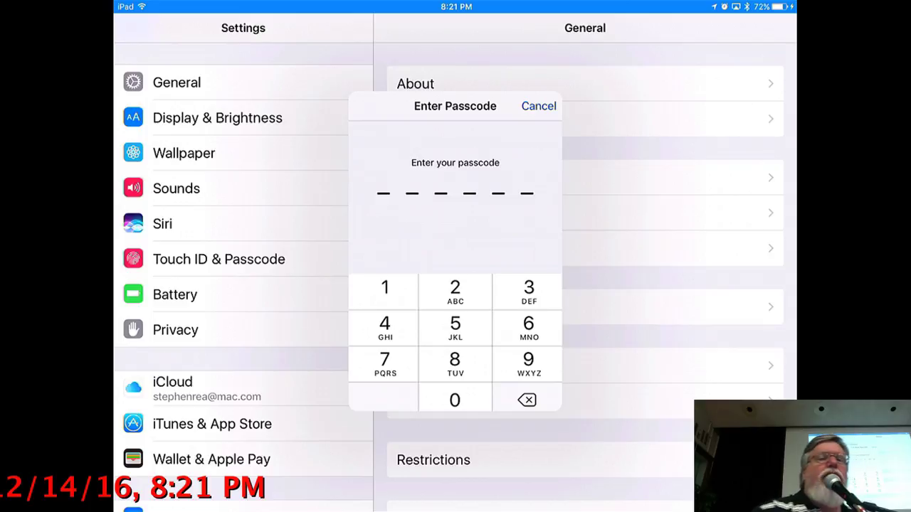
mouse_move(359, 377)
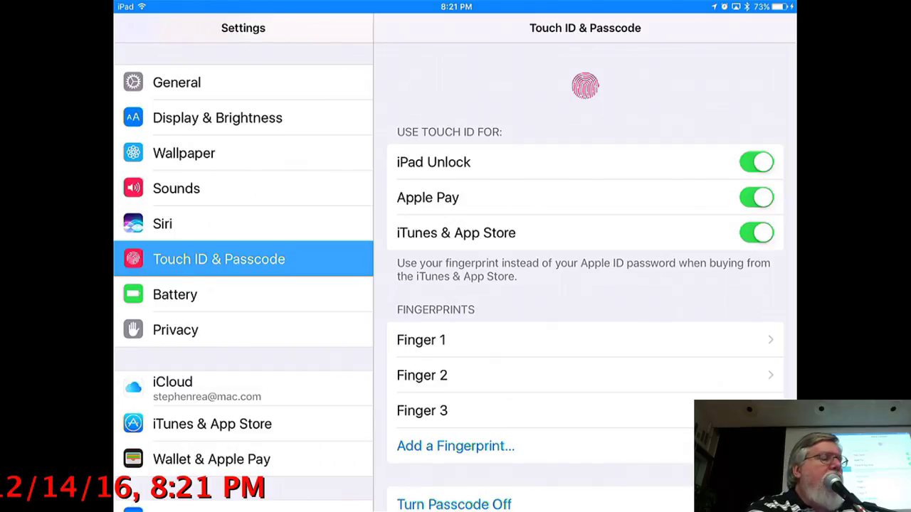
- Show how to add a fingerprint on the iPad by starting the enrolment, and cancel it
scroll(584, 284, down, 5)
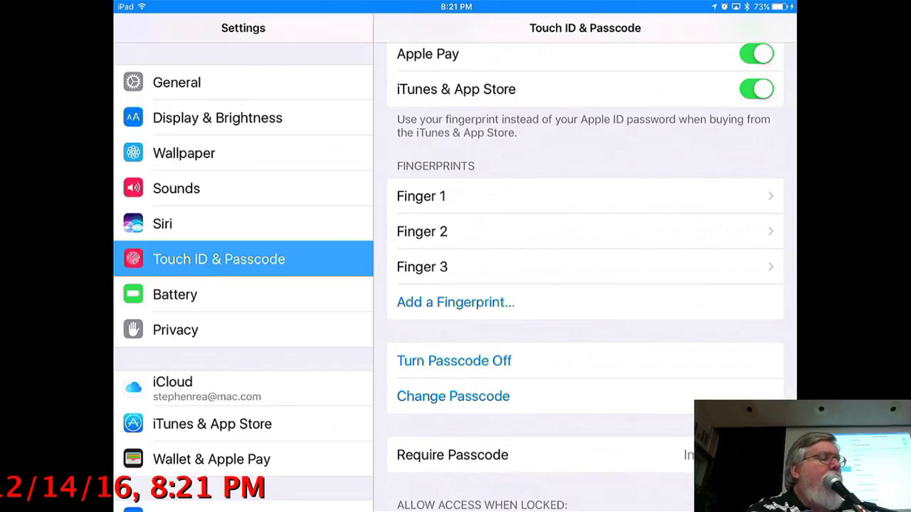
click(456, 302)
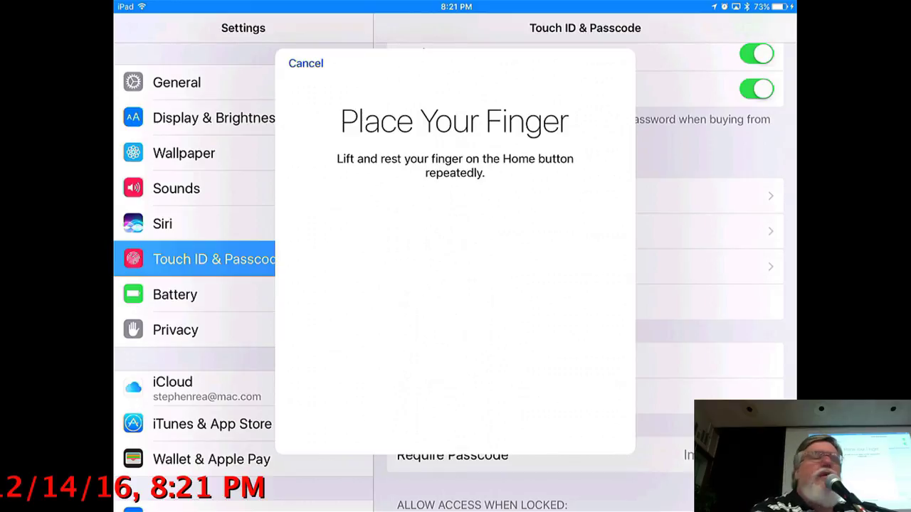
click(305, 63)
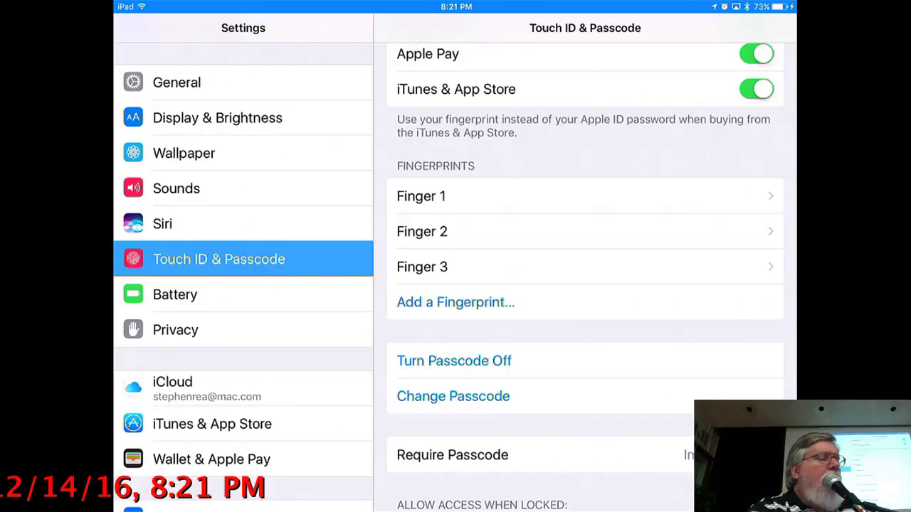
- Open Finger 3's name and delete options, return to Touch ID & Passcode and review the passcode, locked-access and Erase Data settings
click(422, 266)
click(437, 85)
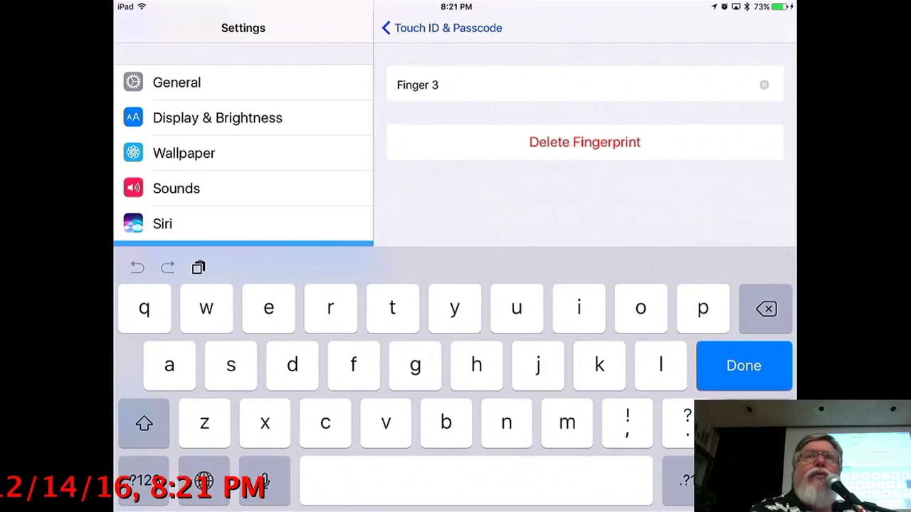
click(442, 28)
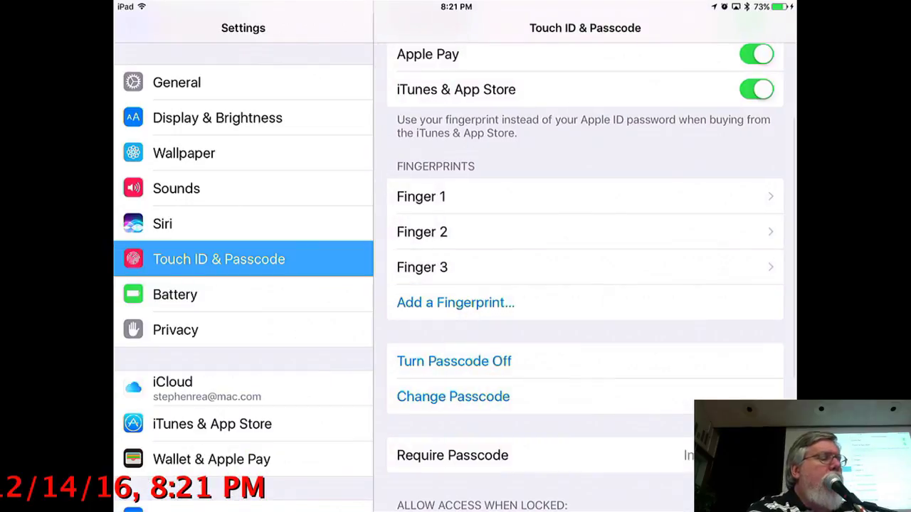
scroll(585, 284, down, 3)
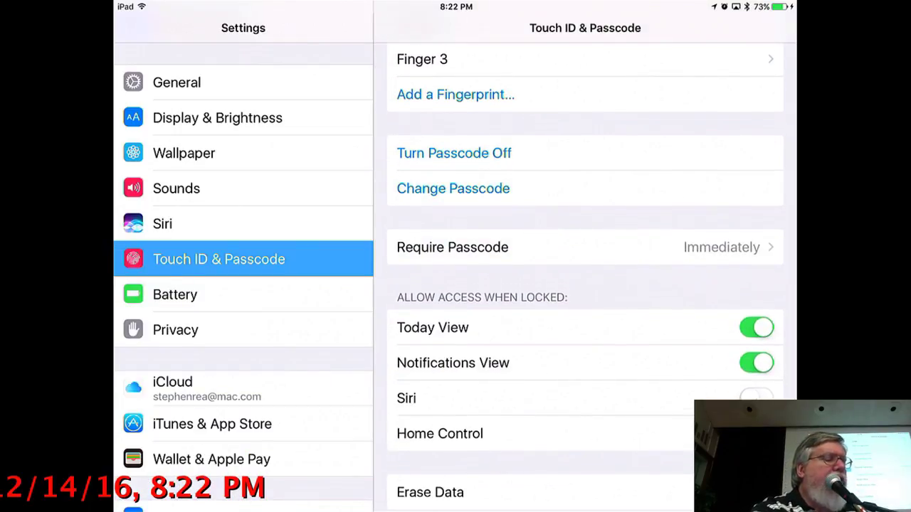
scroll(585, 285, down, 2)
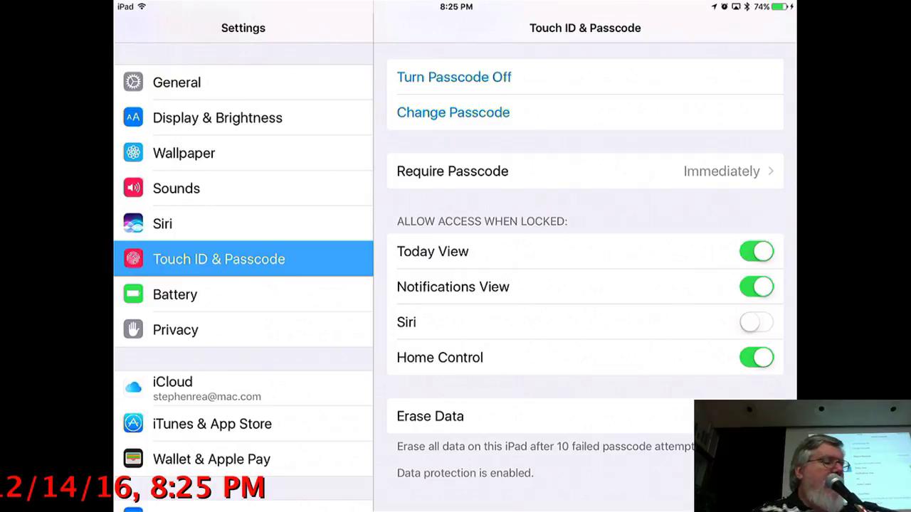
- Turn off the iPad's AirPlay mirroring to CIDER Book
drag(455, 511, 455, 320)
click(340, 380)
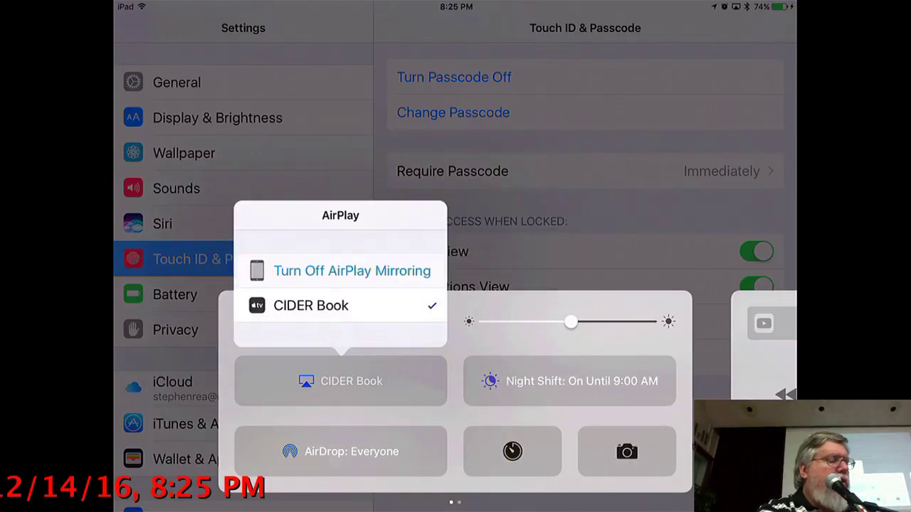
click(351, 270)
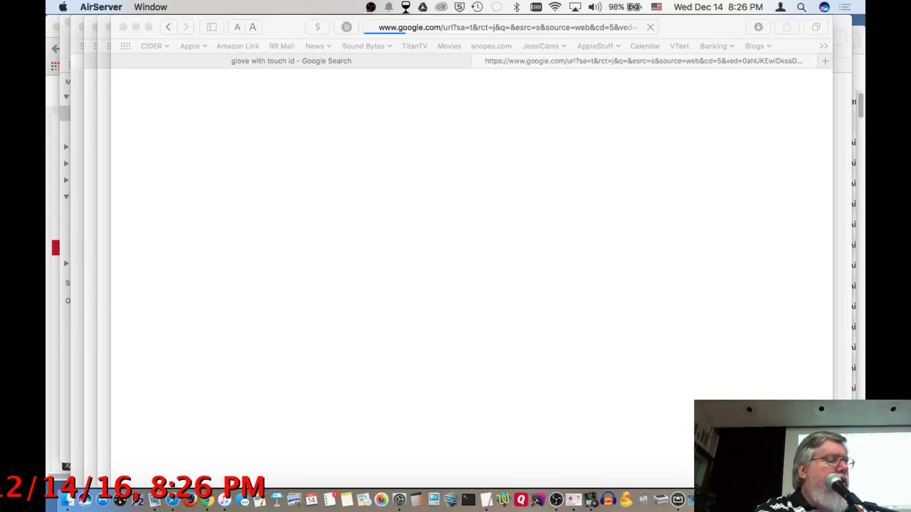
- Open Security & Privacy in the Mac's System Preferences and show the General and FileVault settings
click(62, 7)
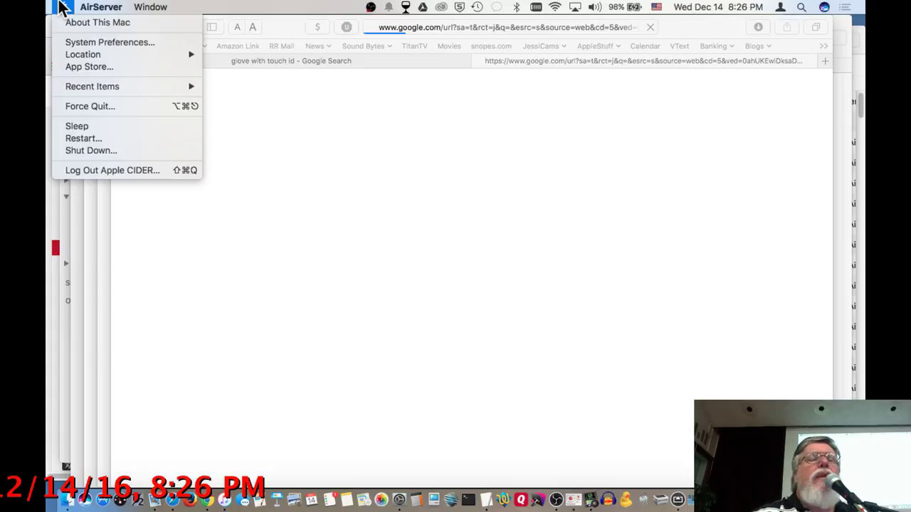
click(60, 42)
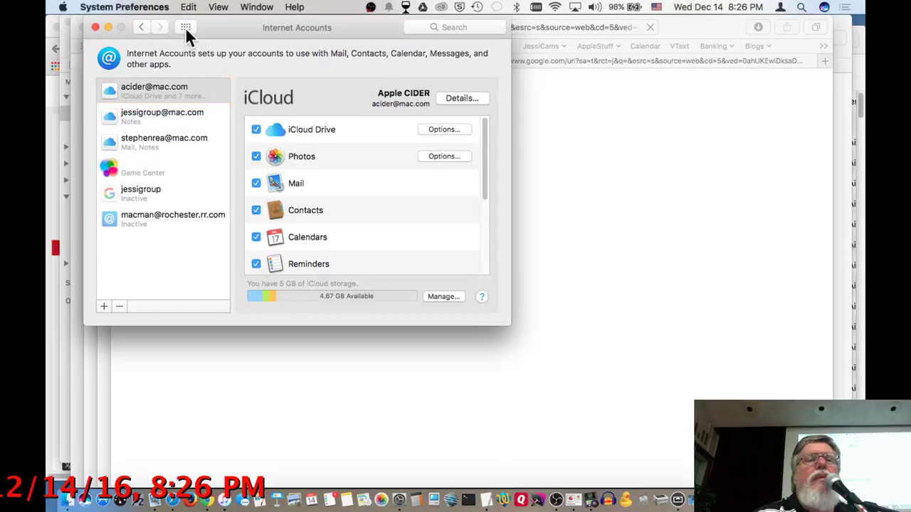
click(185, 27)
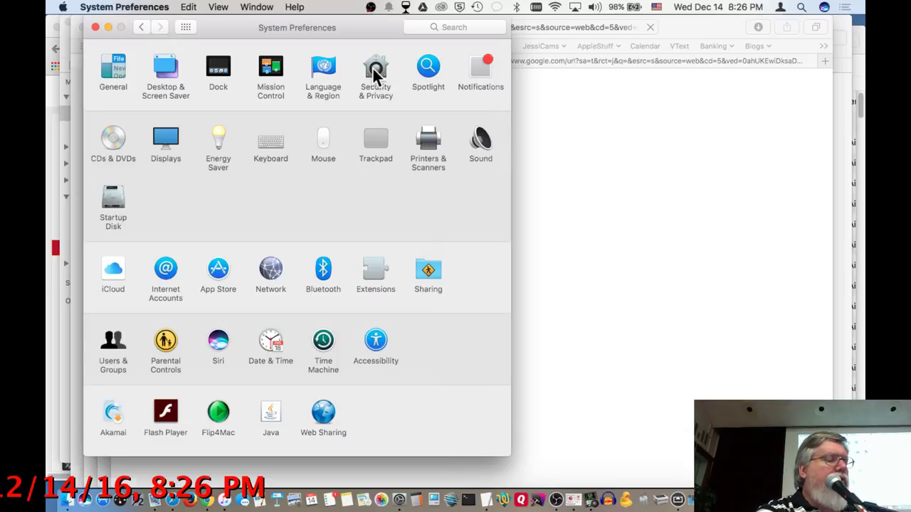
click(372, 70)
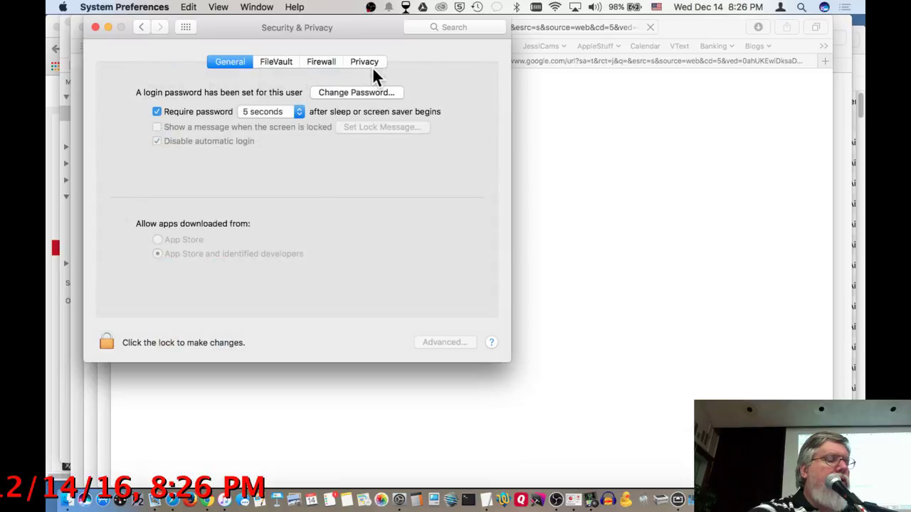
click(278, 63)
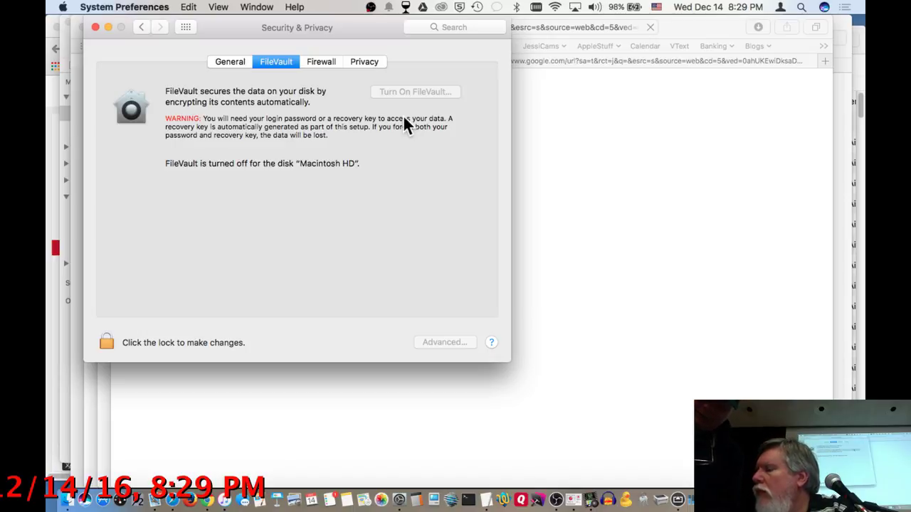
click(614, 106)
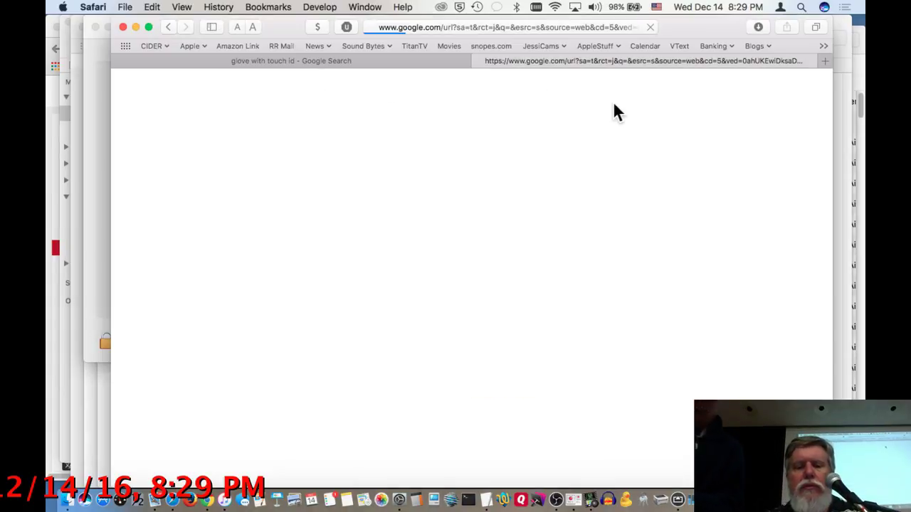
key(super+l)
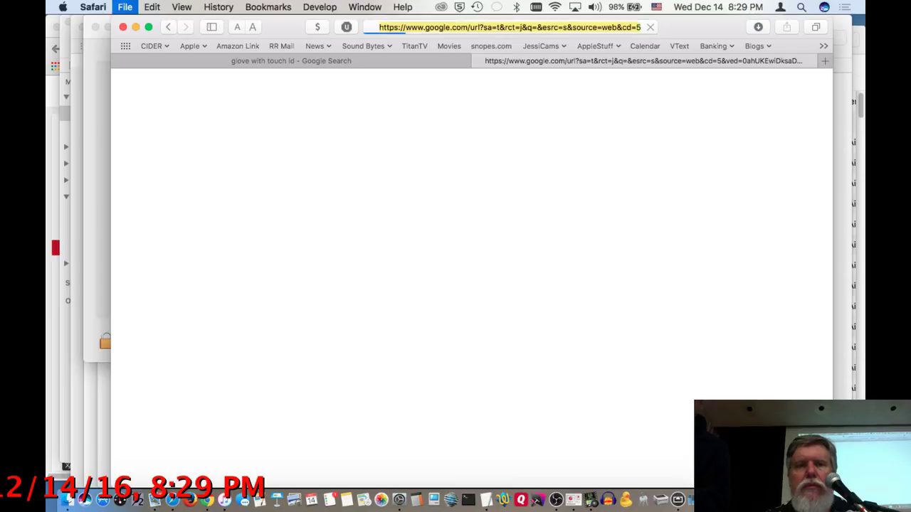
text(facebo)
key(Return)
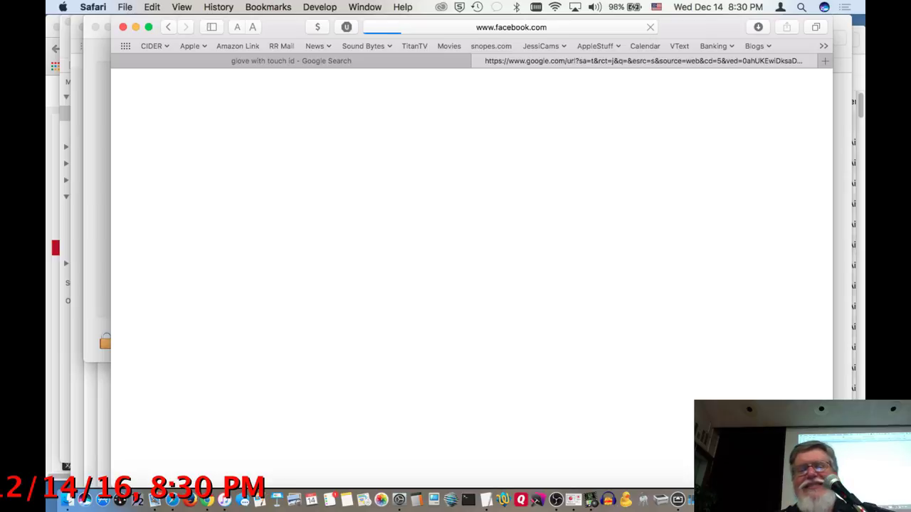
key(super+w)
key(super+w)
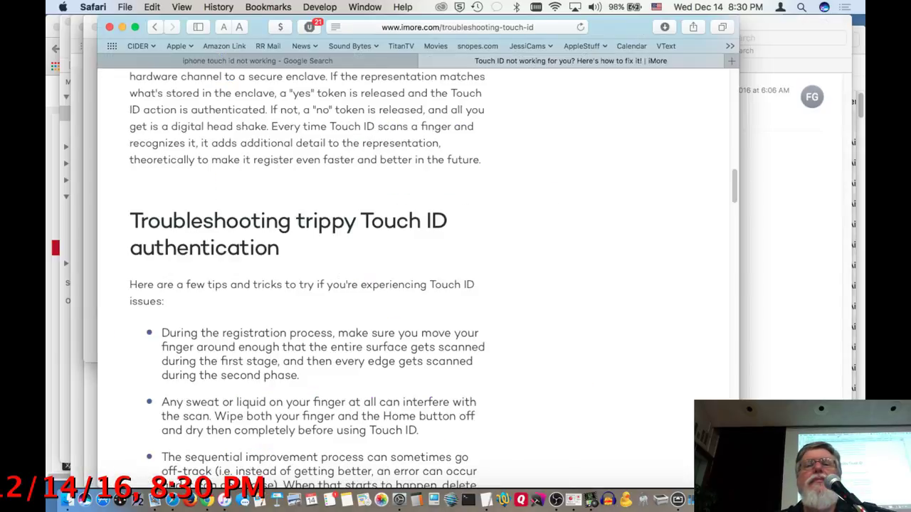
- Close both tabs of the Touch ID search window, and open a blank Safari window enlarged to fill the screen
key(super+w)
key(super+w)
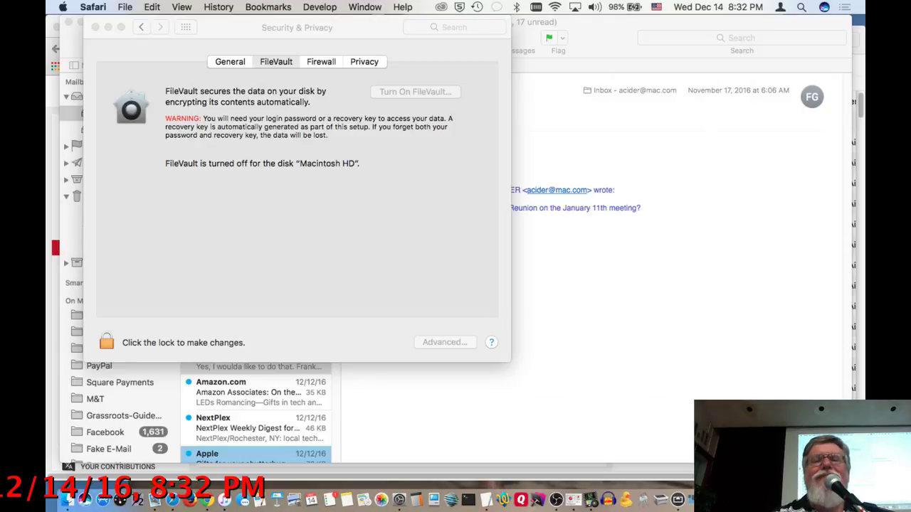
key(super+n)
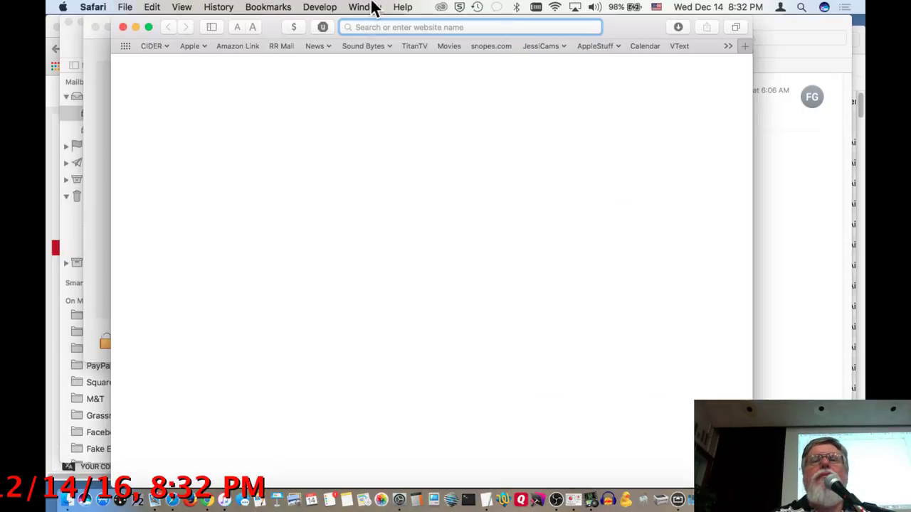
click(366, 6)
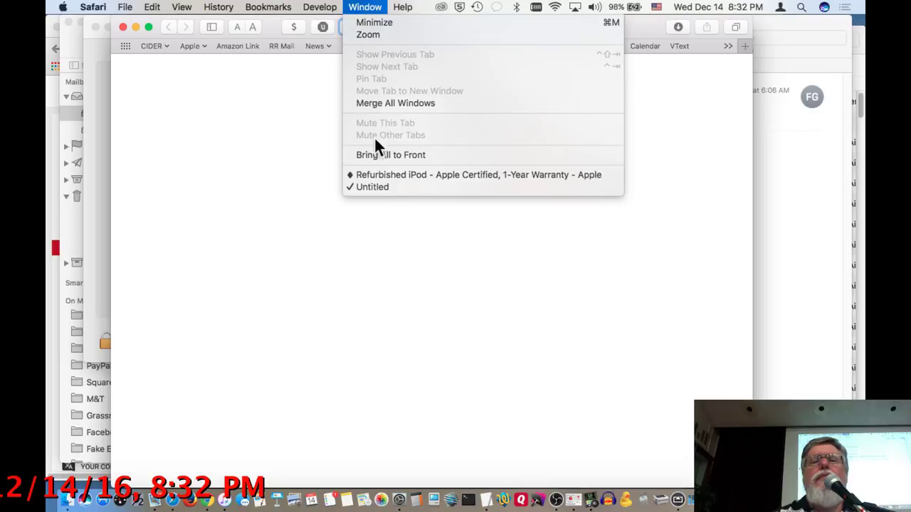
click(382, 175)
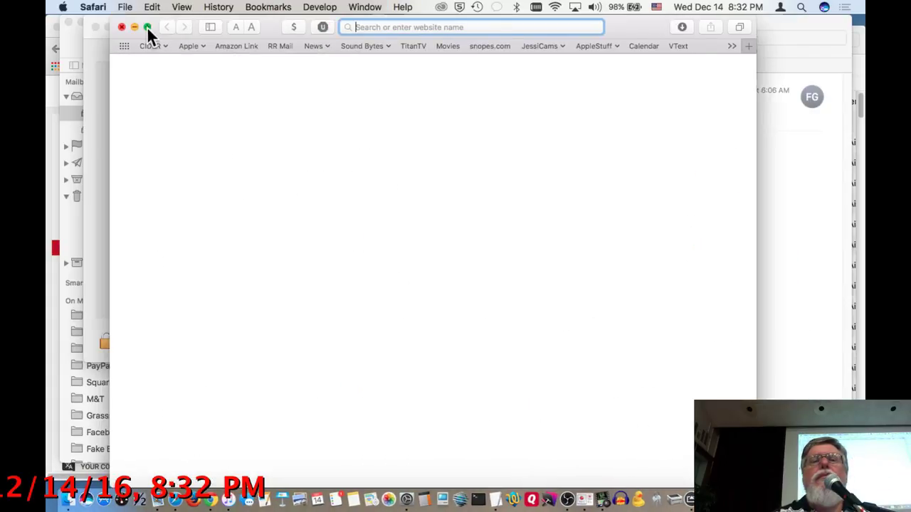
click(147, 27)
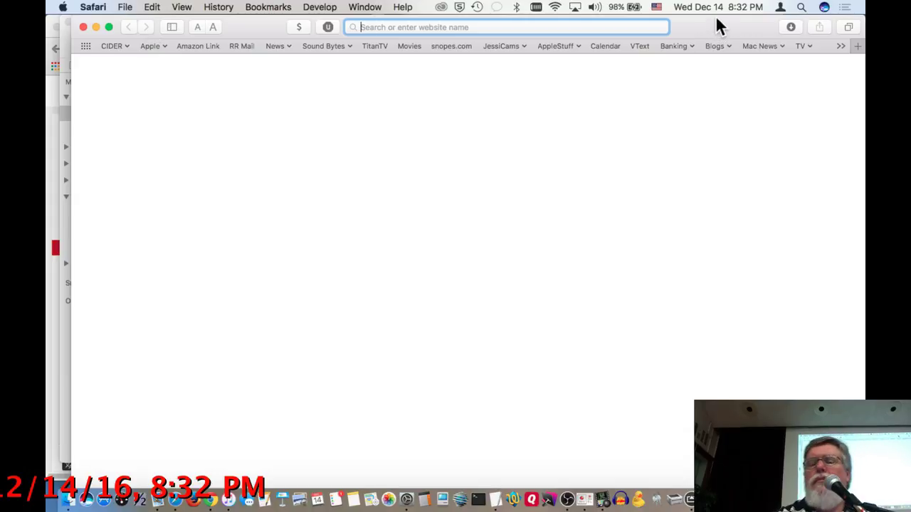
- Load the newspaper site rochesterdandc.com, followed by the malwarebytes.org site in the same window
text(rochesterdandc.com)
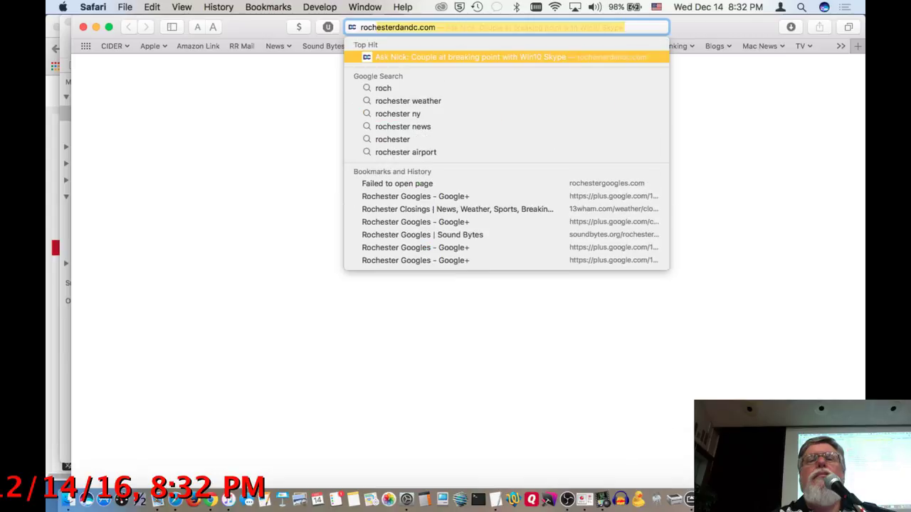
key(Return)
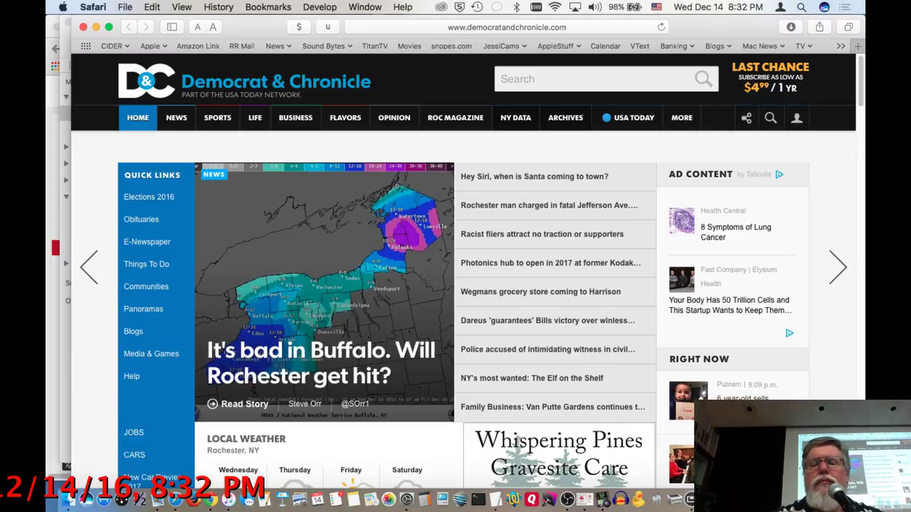
key(super+l)
text(malw)
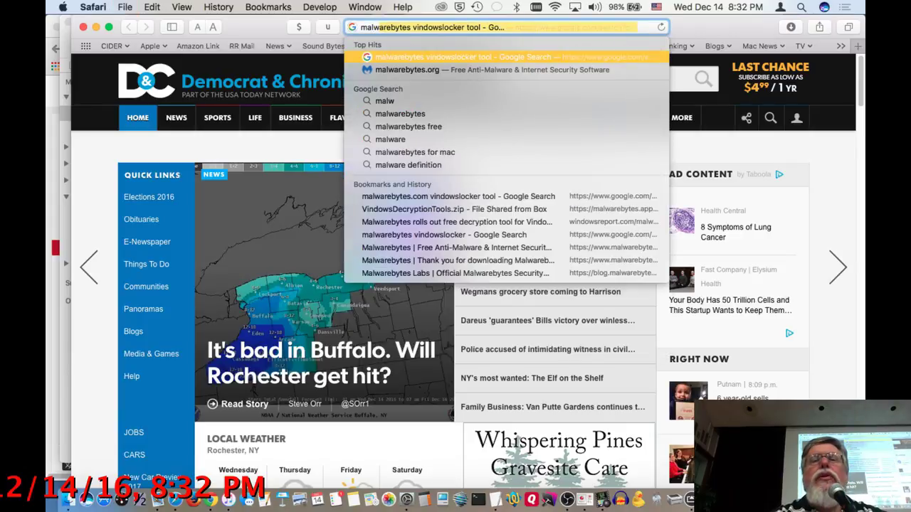
click(578, 69)
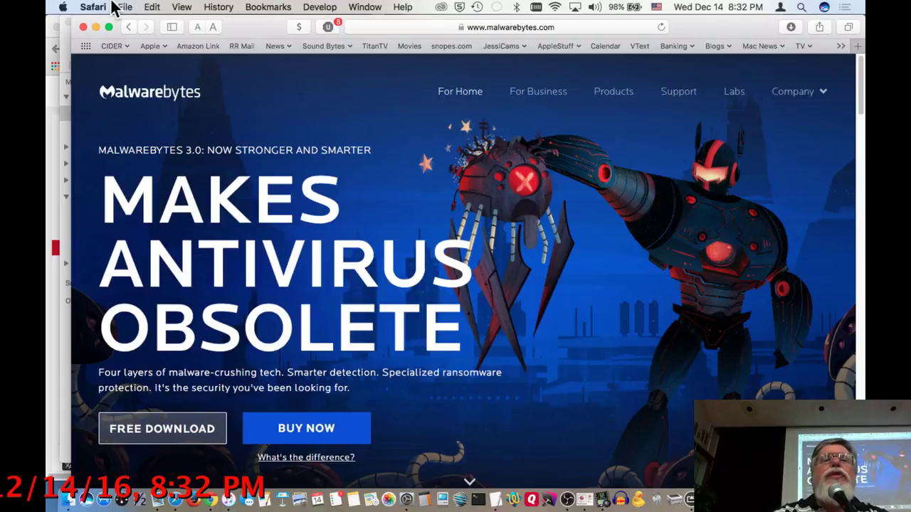
- Review the General and Extensions settings in Safari's preferences, and return to the Malwarebytes page
click(95, 7)
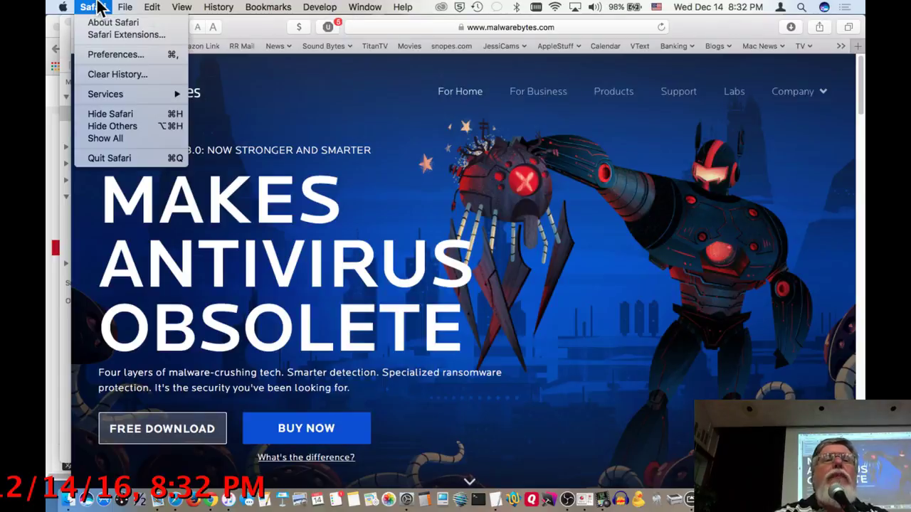
key(Escape)
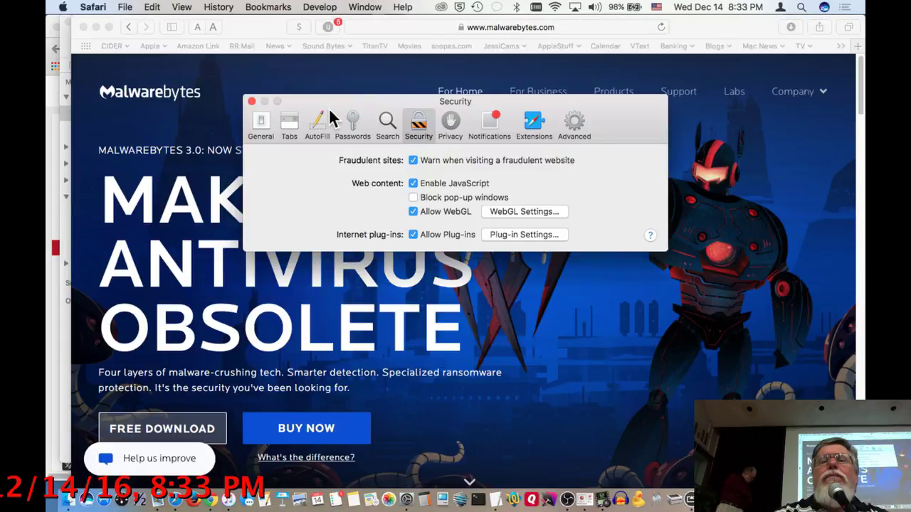
click(258, 125)
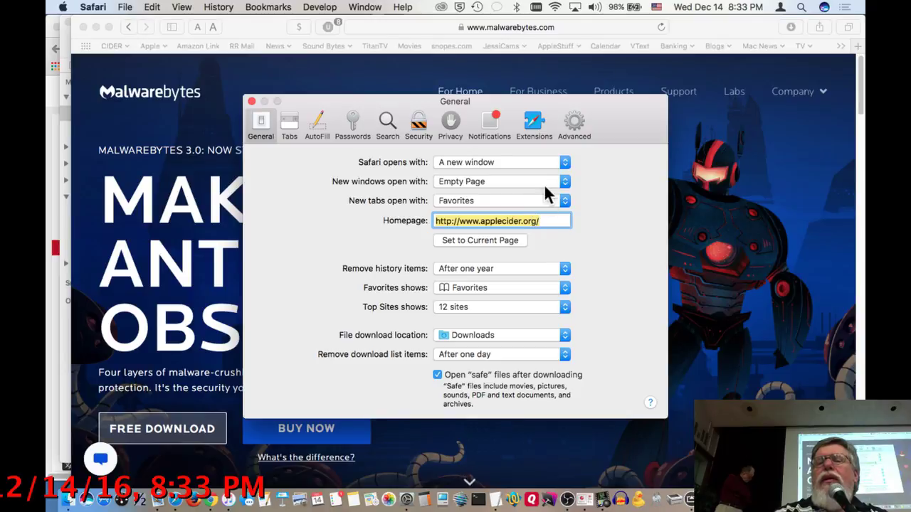
click(535, 128)
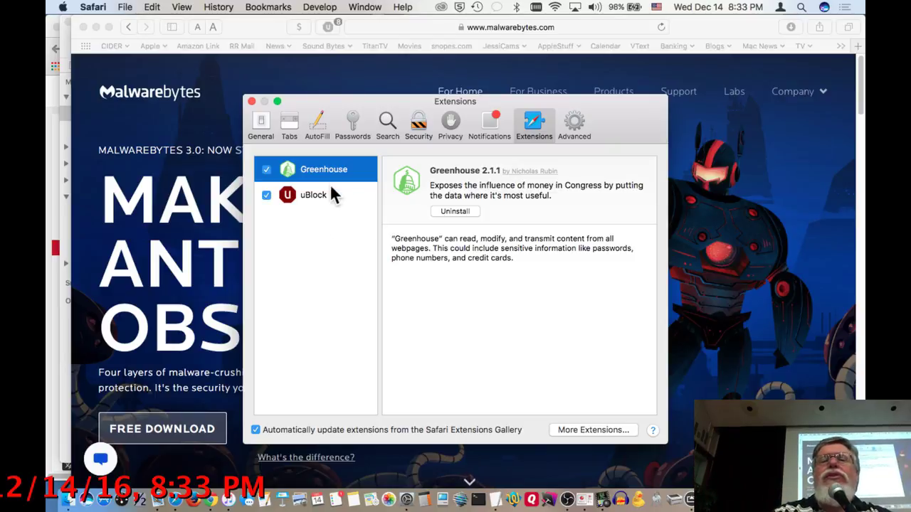
click(267, 125)
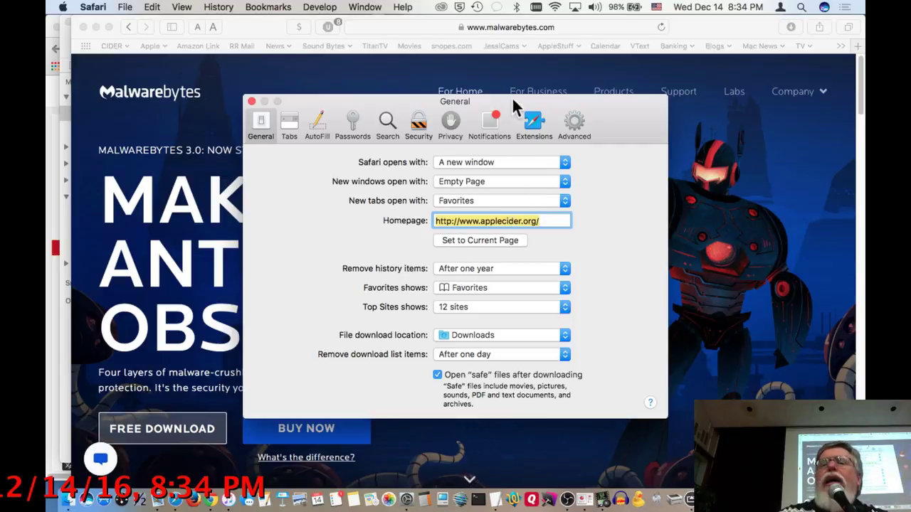
click(533, 124)
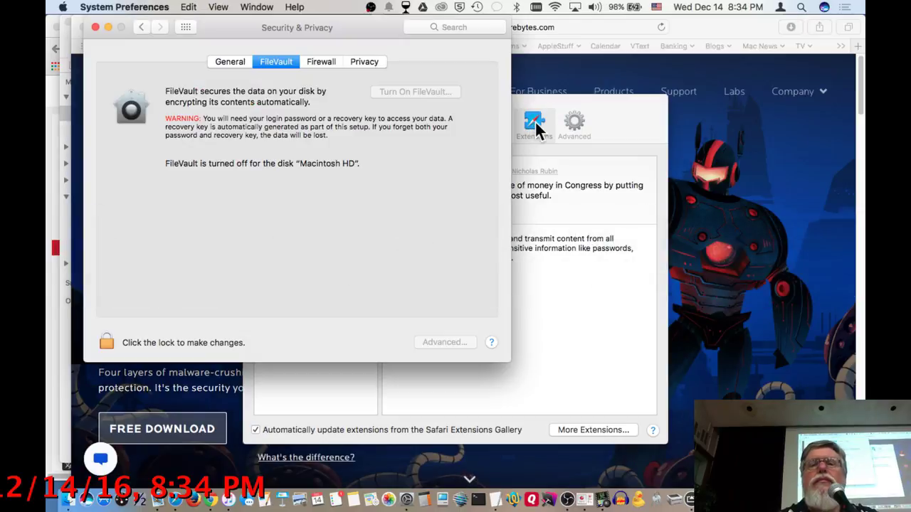
click(700, 24)
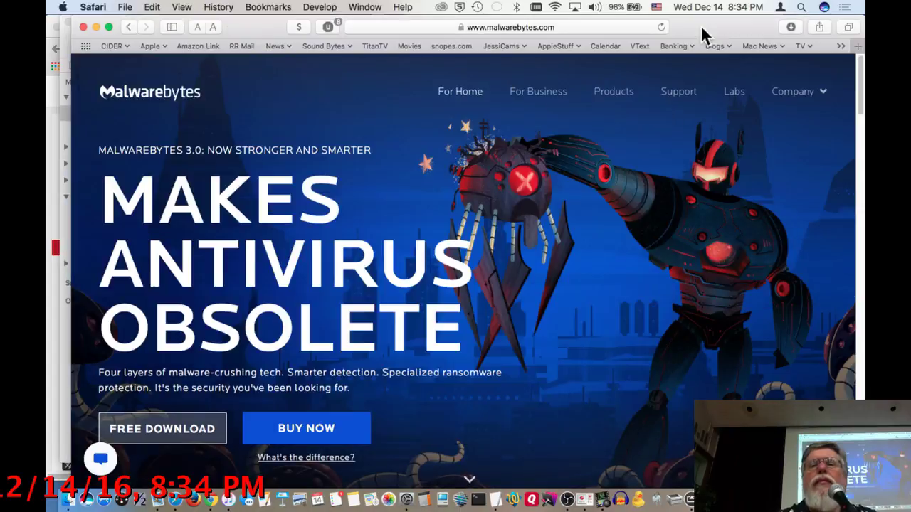
- Search the web for "phone didn't ring but a message waiting"
key(super+l)
text(ph)
key(BackSpace)
key(BackSpace)
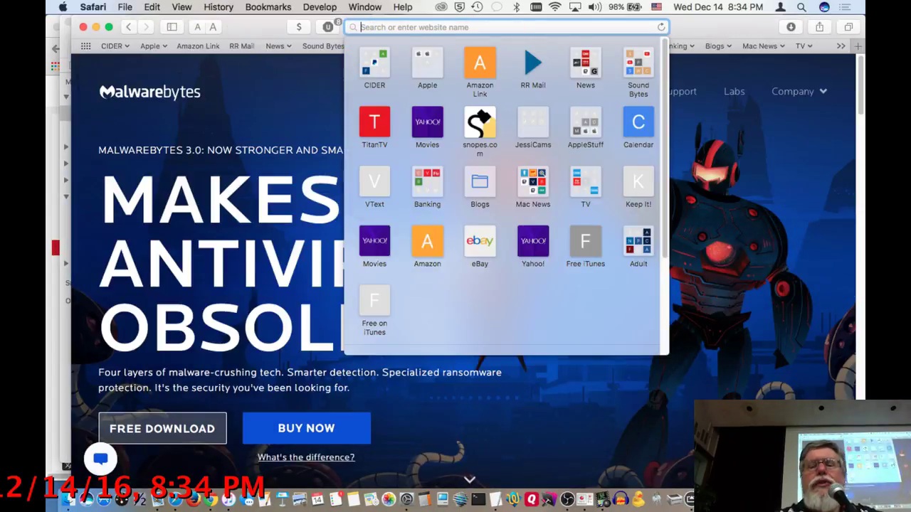
text(phone did r)
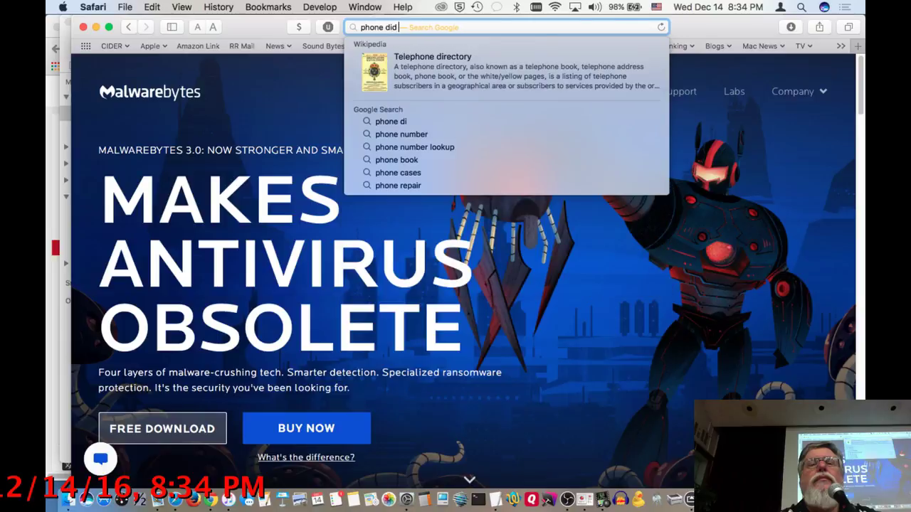
key(BackSpace)
key(BackSpace)
text(n't)
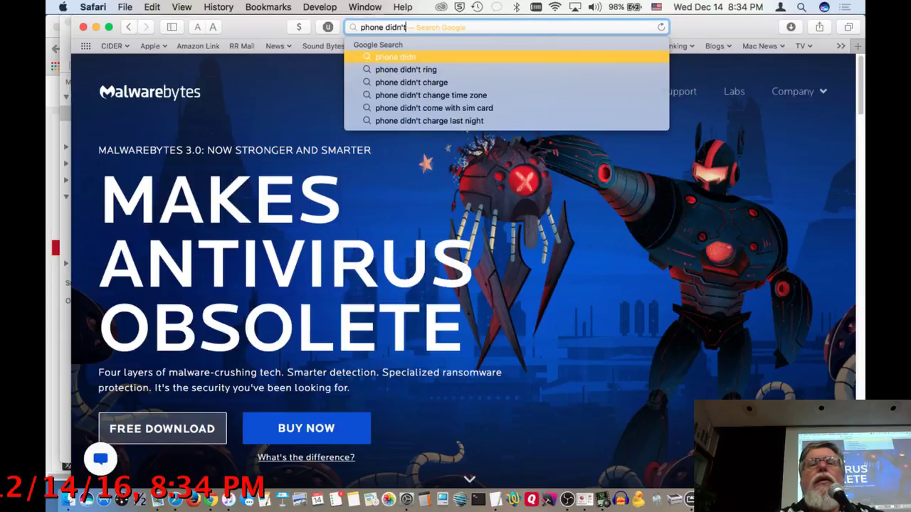
key(Down)
key(Right)
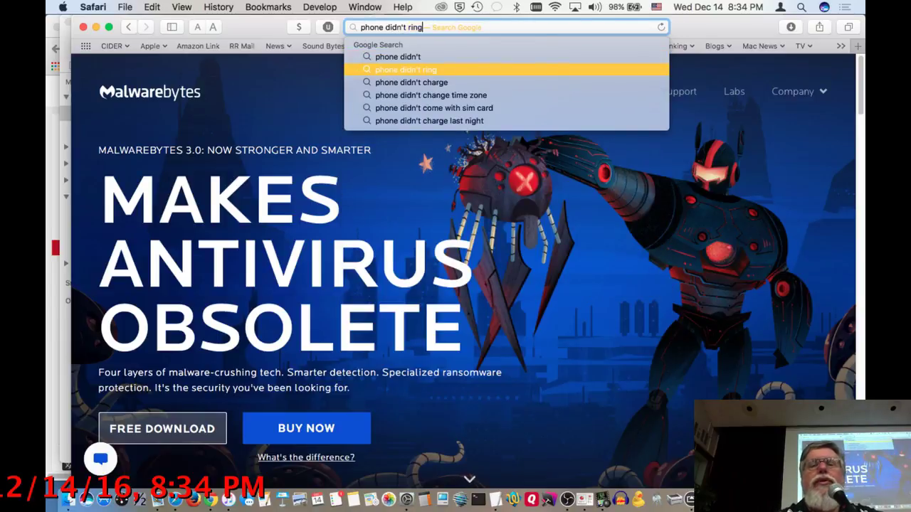
text(but a me)
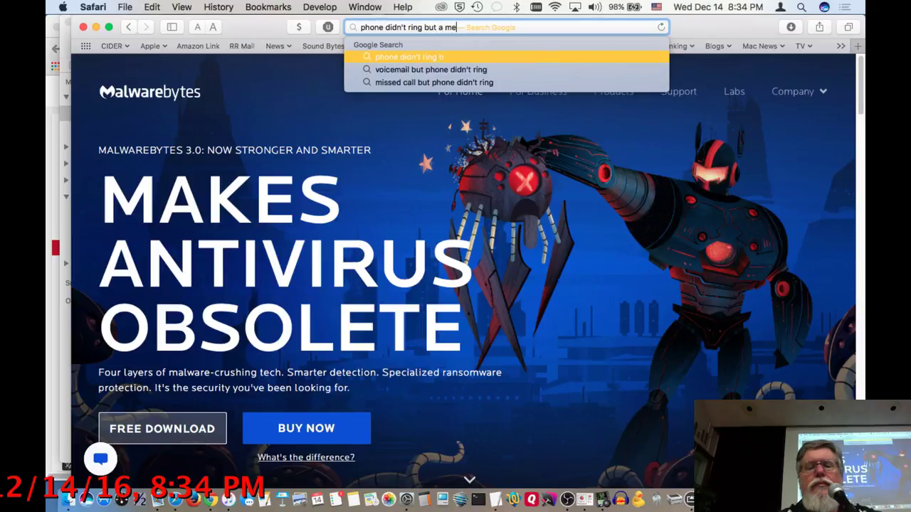
text(ssage waiting)
key(Return)
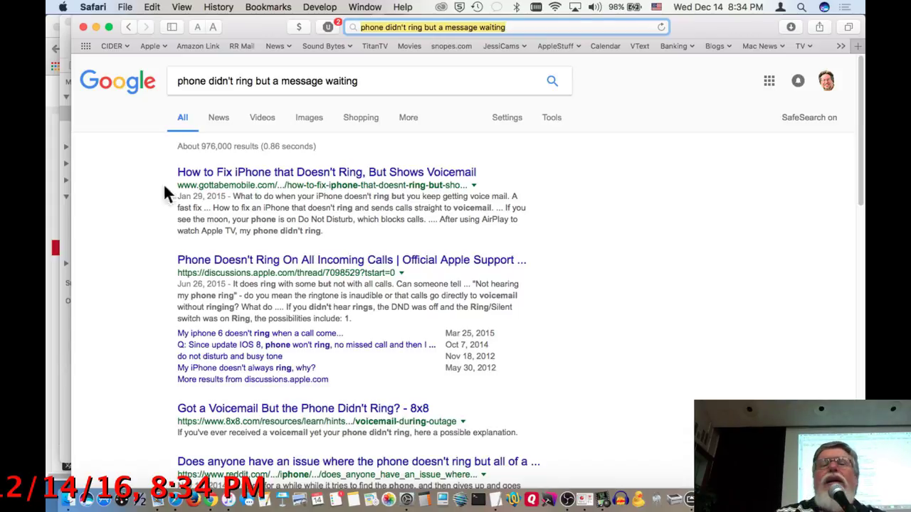
- Open the search result "How to Fix iPhone that Doesn't Ring, But Shows Voicemail" and read its introduction
click(205, 173)
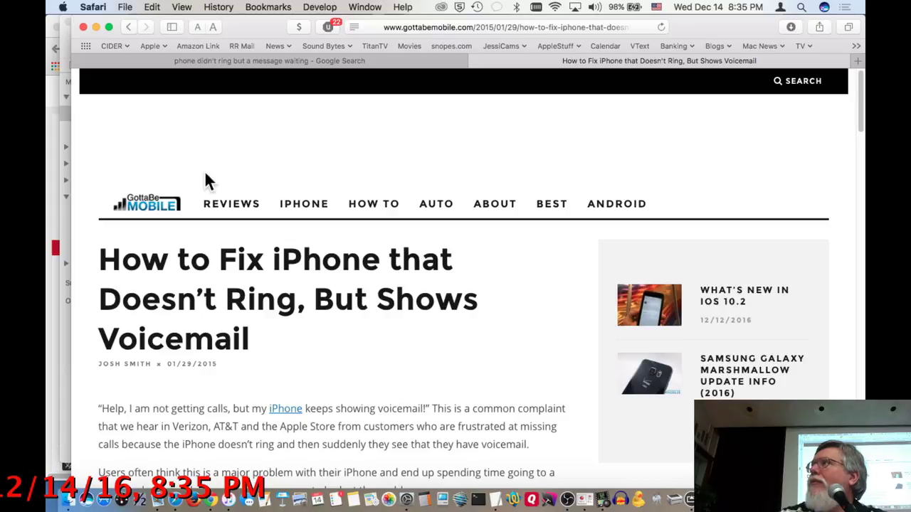
scroll(384, 281, down, 5)
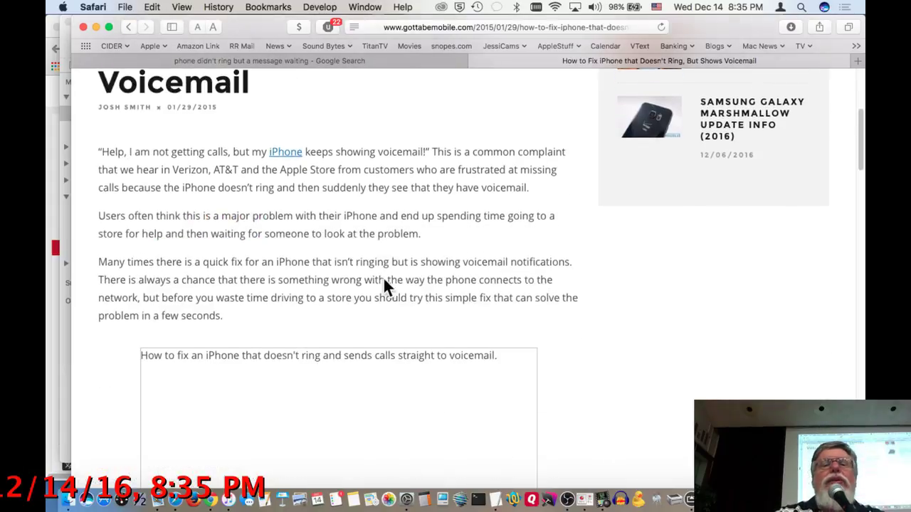
scroll(535, 309, up, 1)
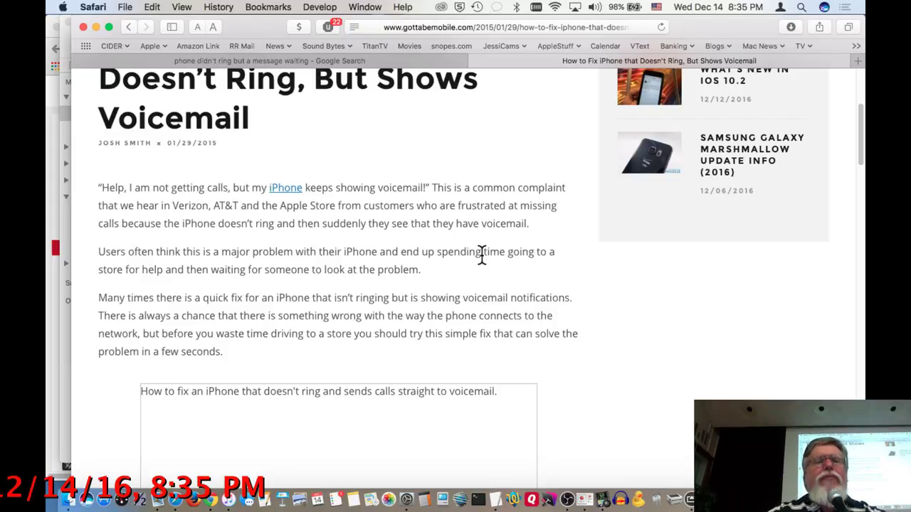
scroll(481, 254, down, 2)
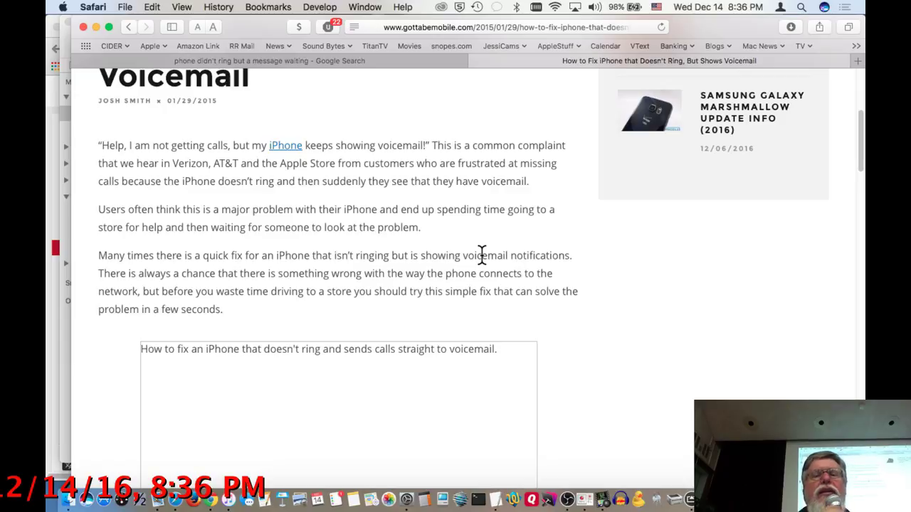
- Read the article's Do Not Disturb explanation and Control Center instructions down to the end of the page
scroll(578, 367, down, 10)
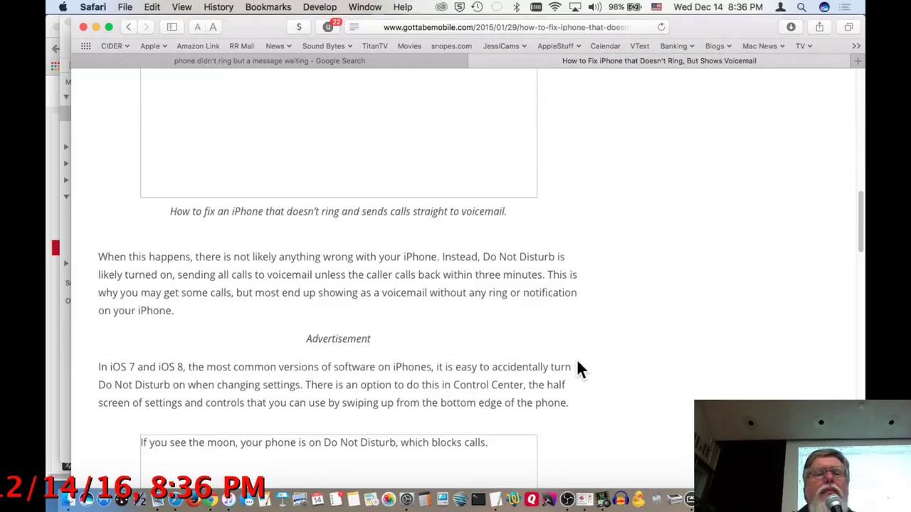
scroll(578, 369, down, 3)
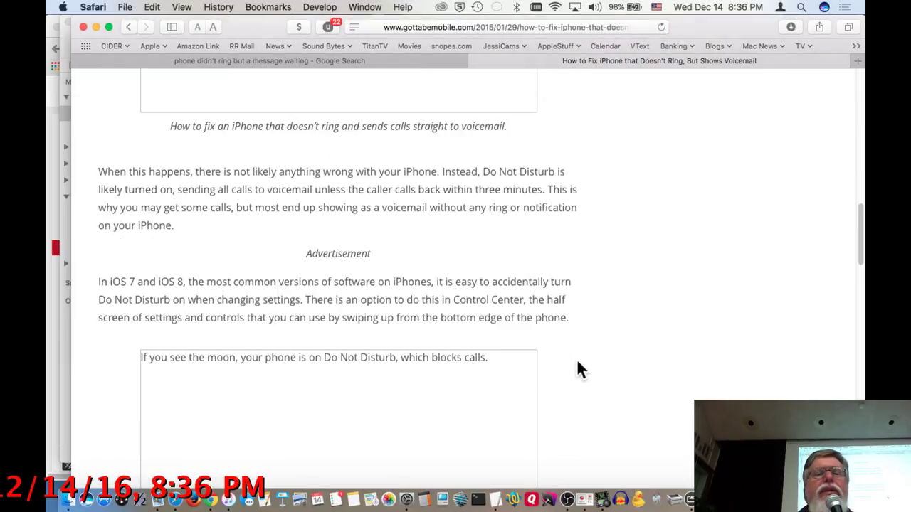
scroll(577, 369, down, 8)
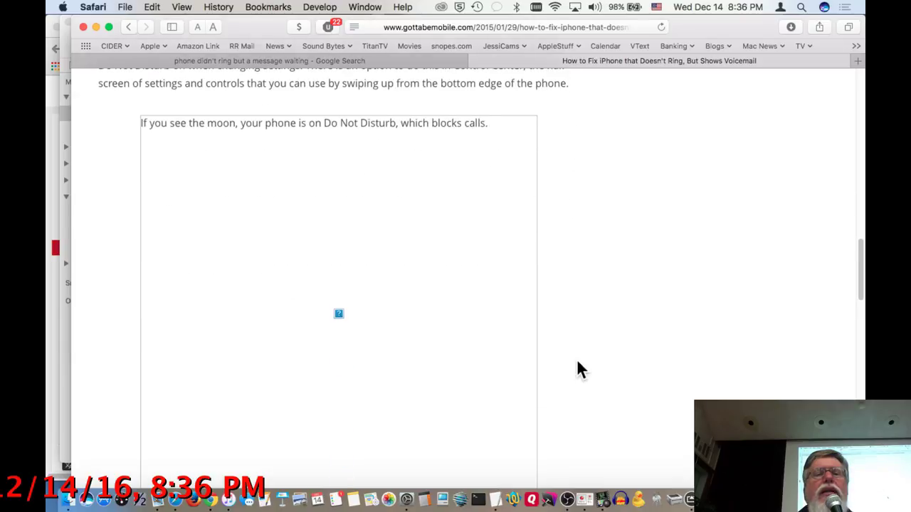
scroll(578, 368, down, 10)
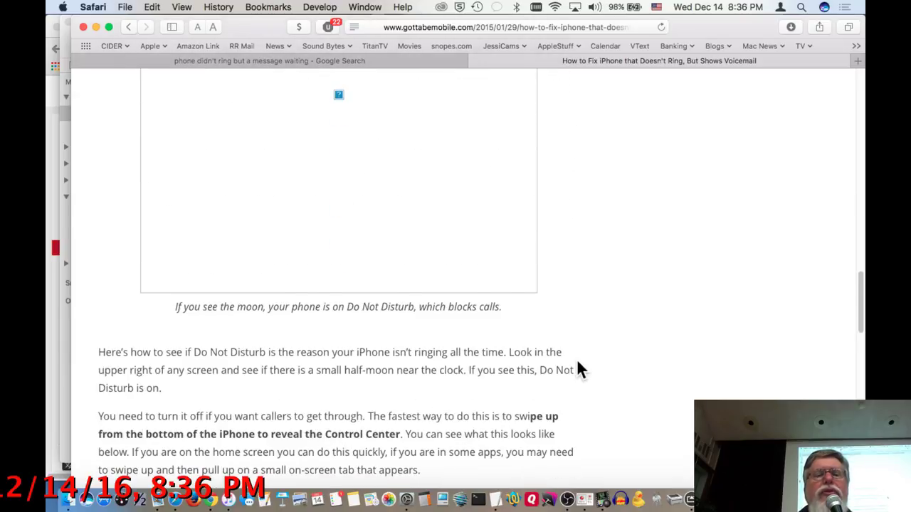
scroll(577, 364, down, 1)
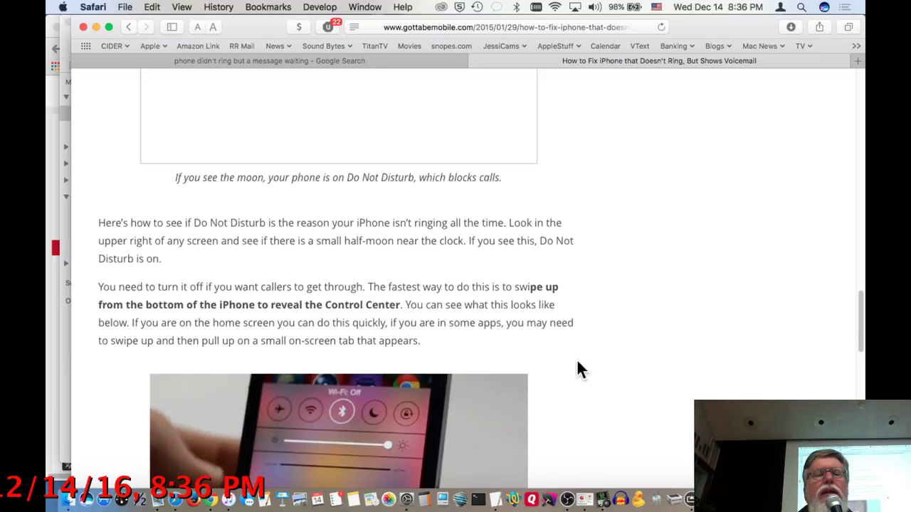
scroll(578, 369, down, 4)
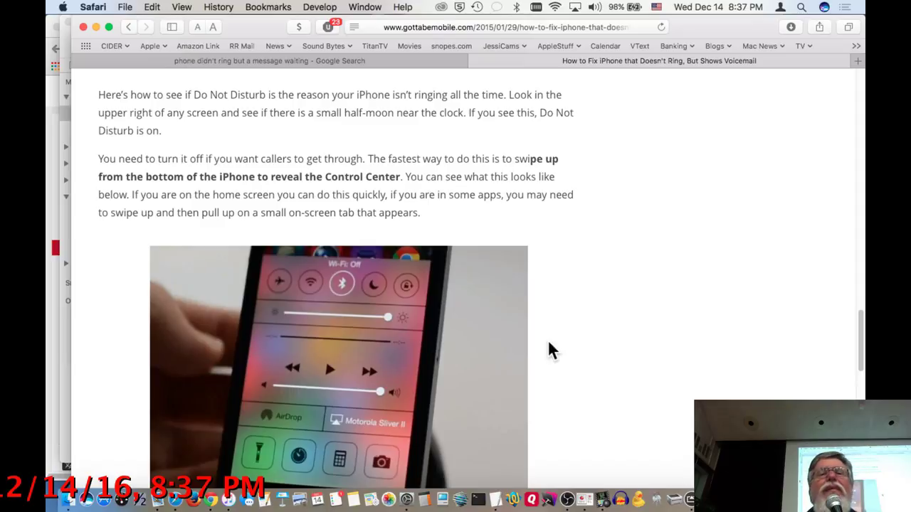
scroll(549, 341, down, 10)
scroll(549, 329, down, 2)
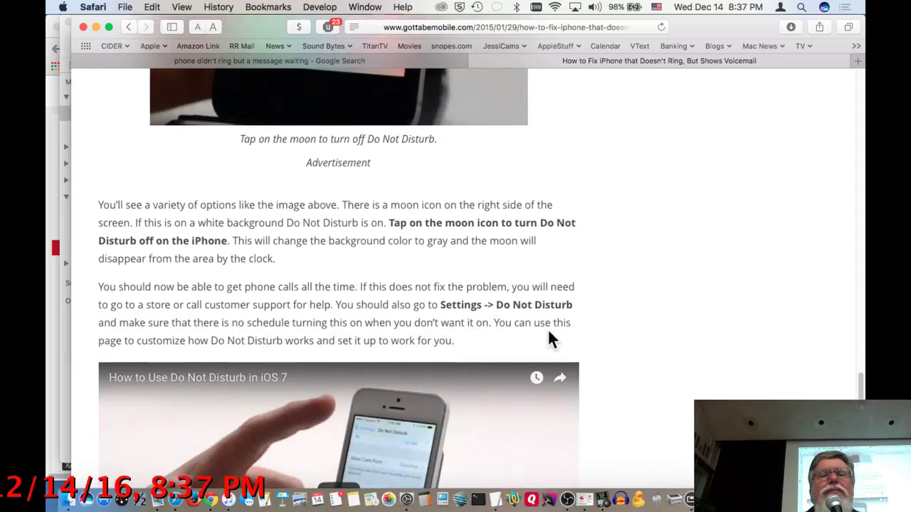
scroll(547, 328, down, 6)
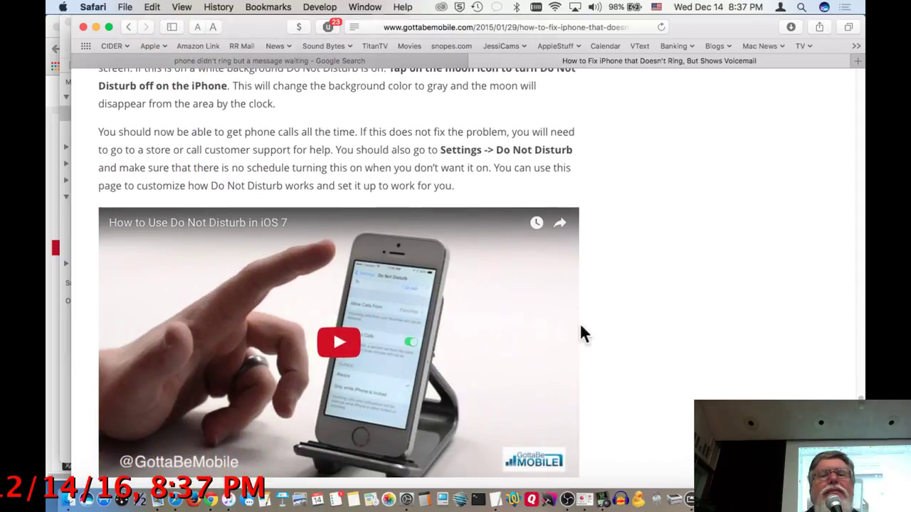
scroll(632, 326, down, 4)
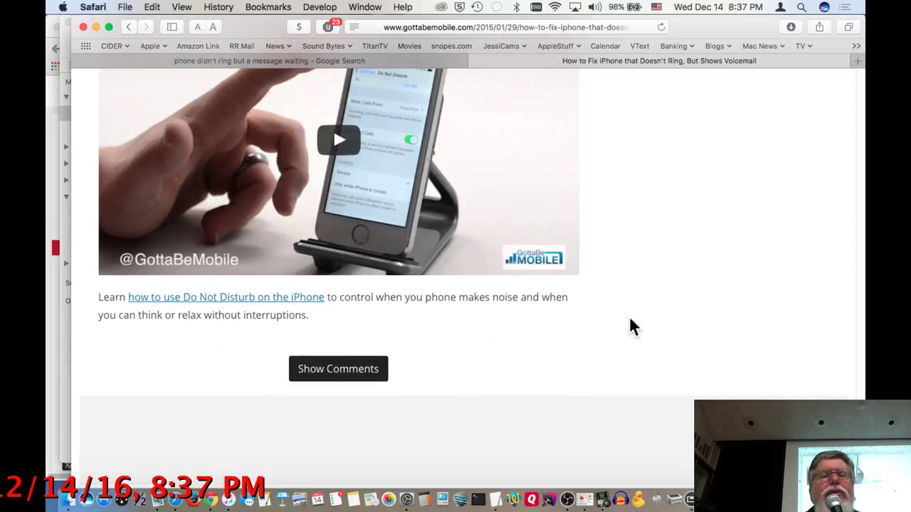
- Review the article on the iPhone that doesn't ring back up to its introduction, and close its page
scroll(631, 325, up, 15)
scroll(632, 326, up, 8)
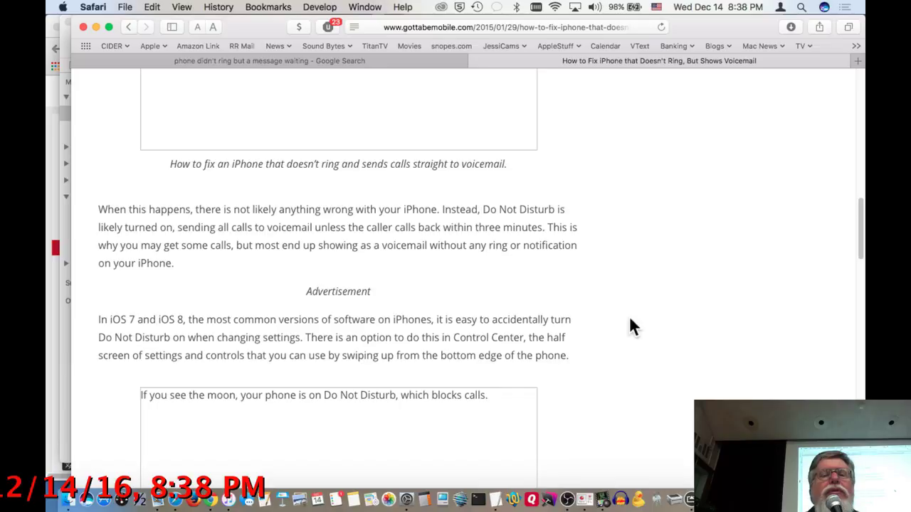
scroll(632, 326, up, 1)
scroll(632, 326, up, 15)
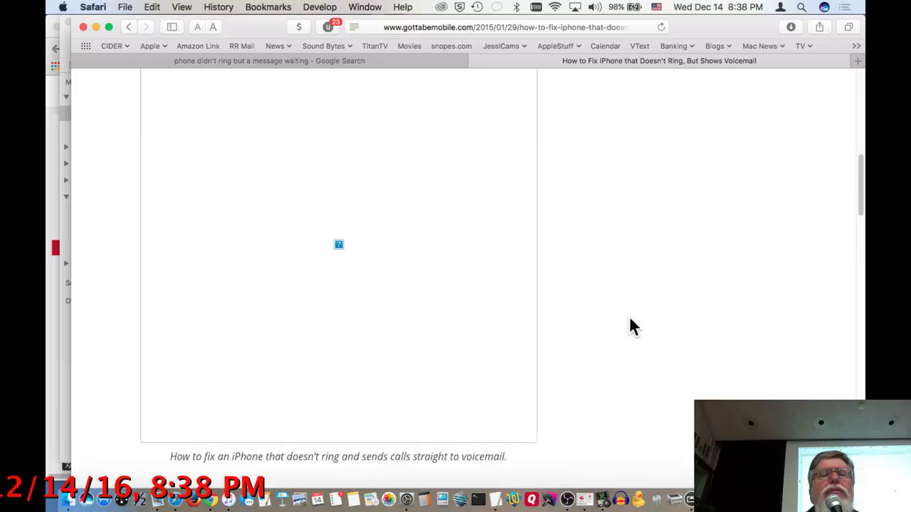
scroll(632, 325, up, 1)
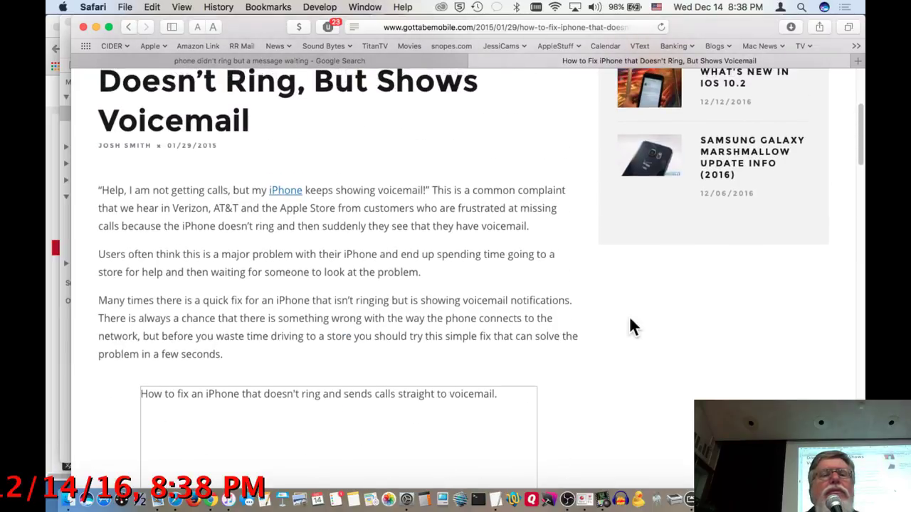
key(super+w)
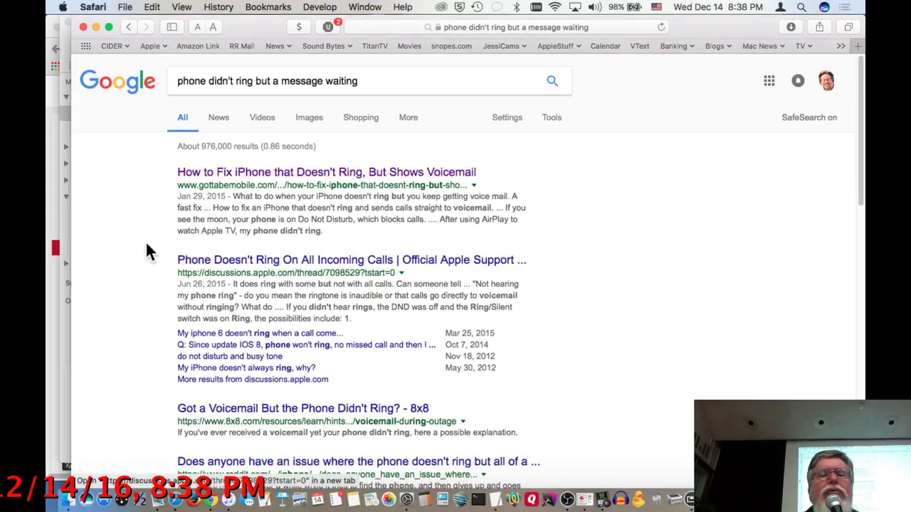
- Open the search result "Got a Voicemail But the Phone Didn't Ring? - 8x8", read its introduction and close it
scroll(145, 251, down, 1)
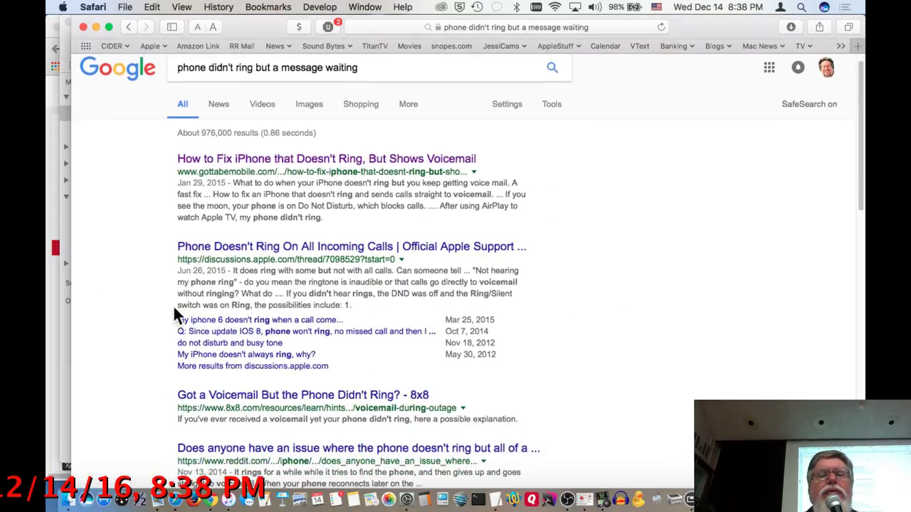
super+click(184, 395)
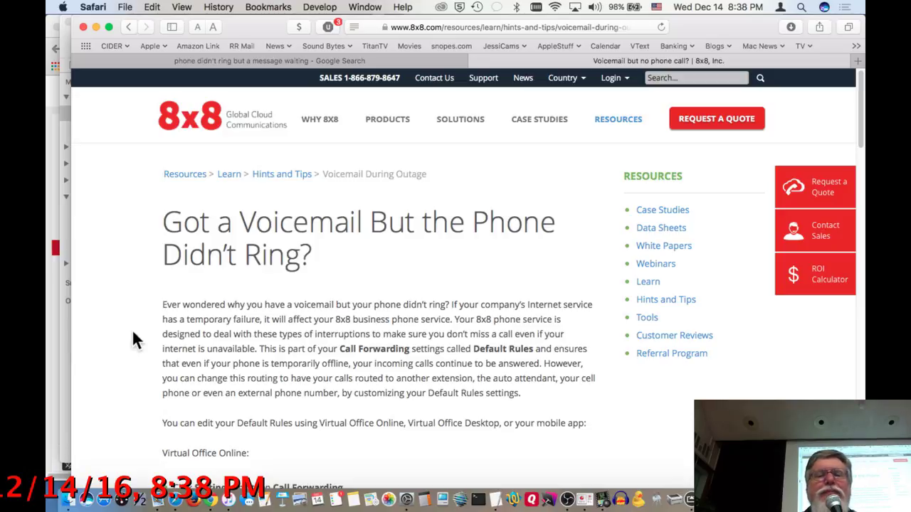
scroll(133, 333, down, 2)
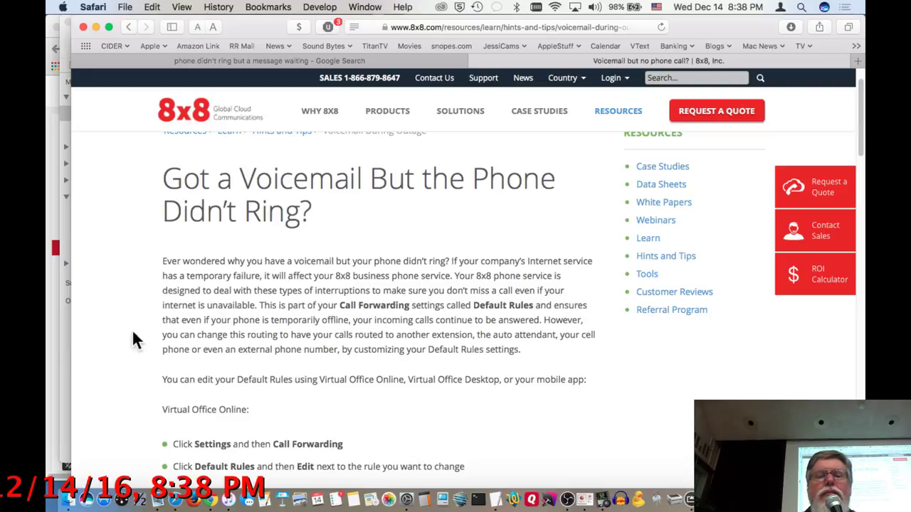
key(super+w)
- Open the Apple Support Communities result "Phone Doesn't Ring On All Incoming Calls" and read the possible causes in its helpful answer
scroll(456, 270, down, 4)
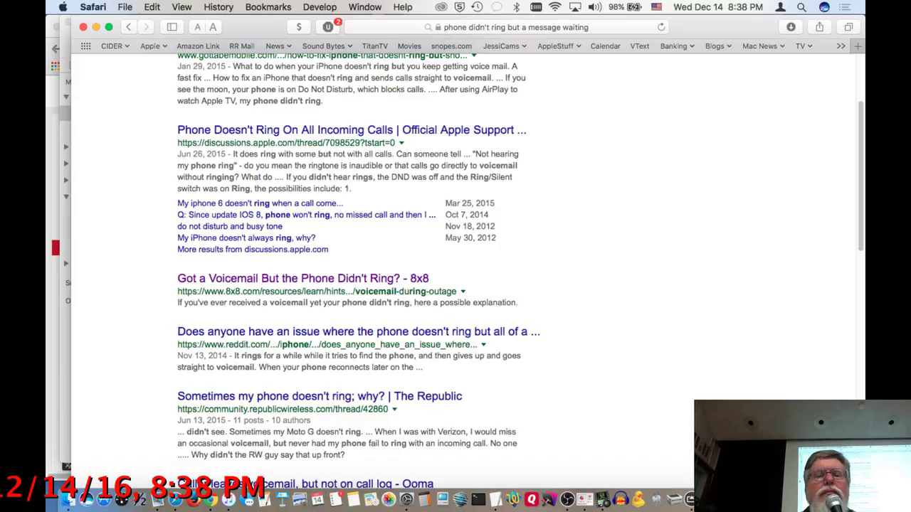
scroll(455, 271, down, 1)
scroll(455, 270, up, 5)
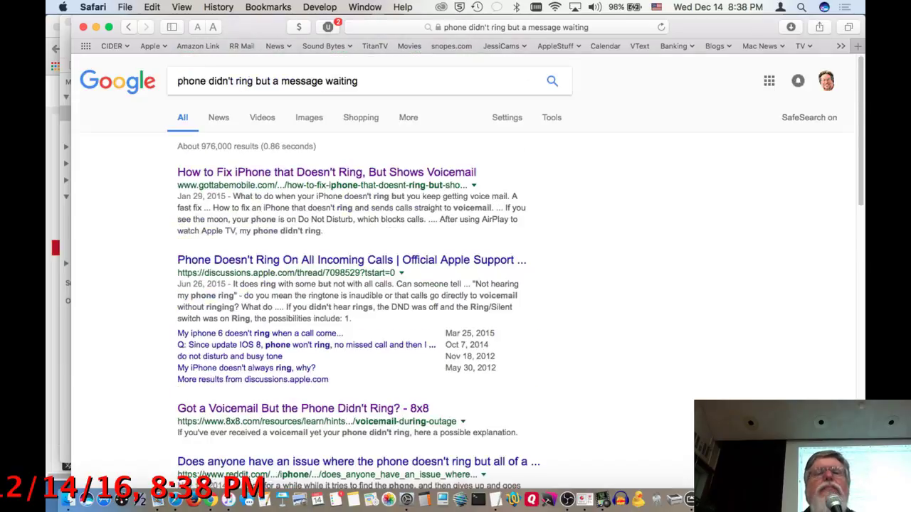
scroll(456, 270, down, 1)
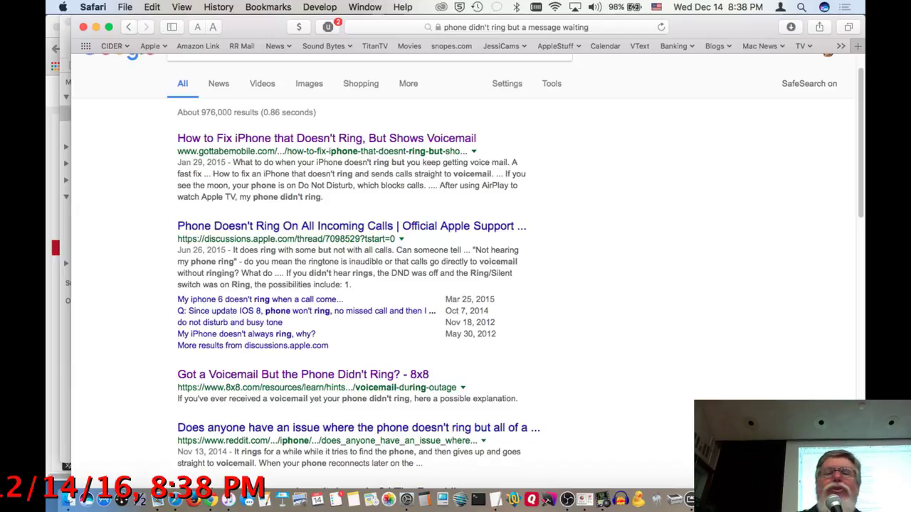
super+click(199, 229)
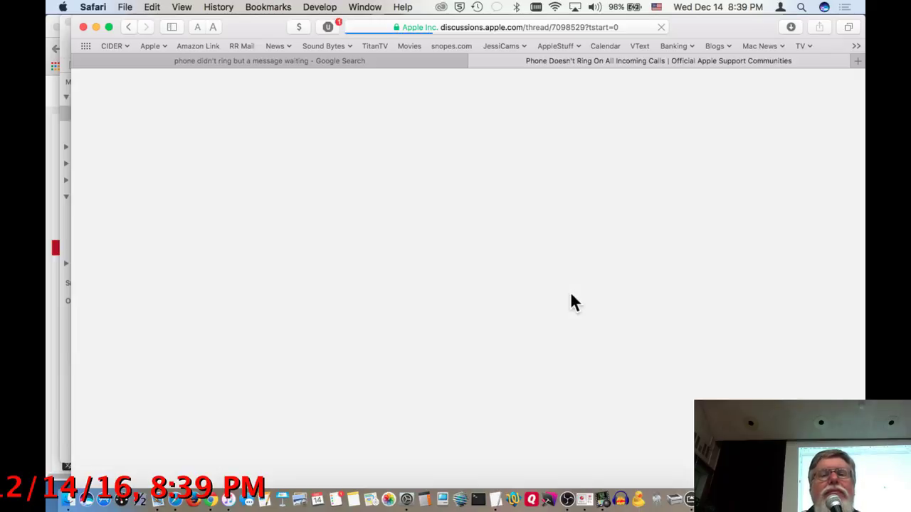
scroll(539, 279, down, 7)
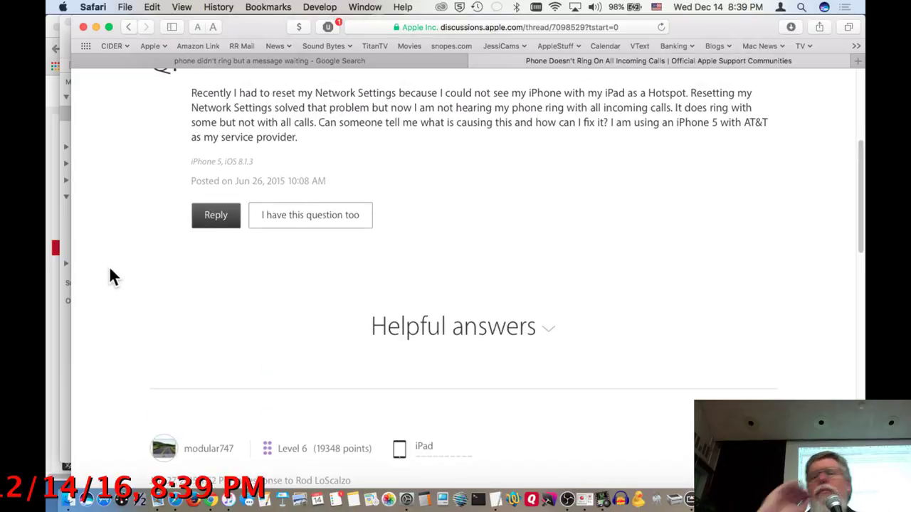
scroll(110, 271, down, 2)
scroll(111, 274, down, 7)
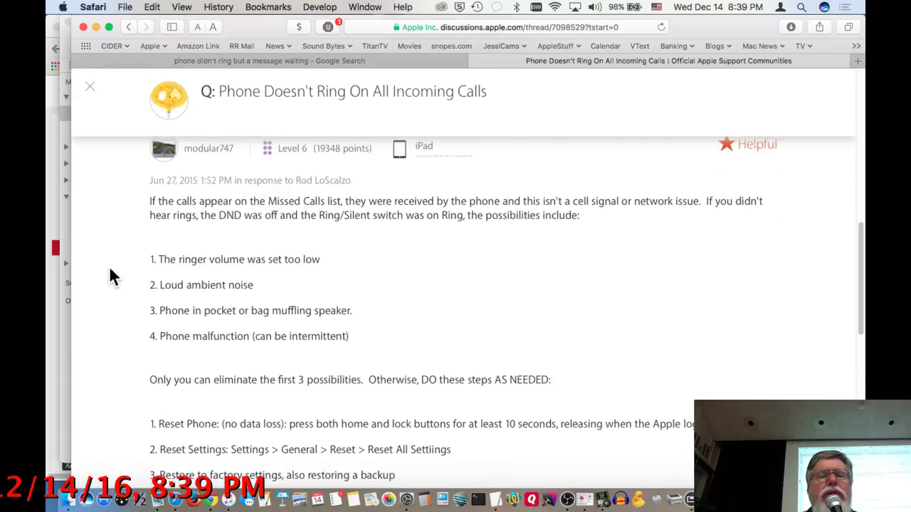
scroll(111, 276, down, 3)
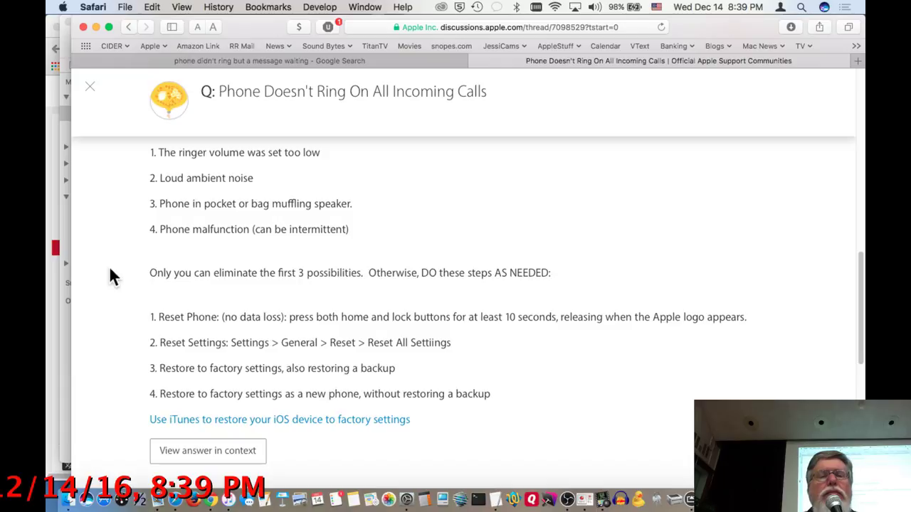
- Read the helpful answer's reset and restore steps to the end of the thread, and close the thread
scroll(110, 276, down, 3)
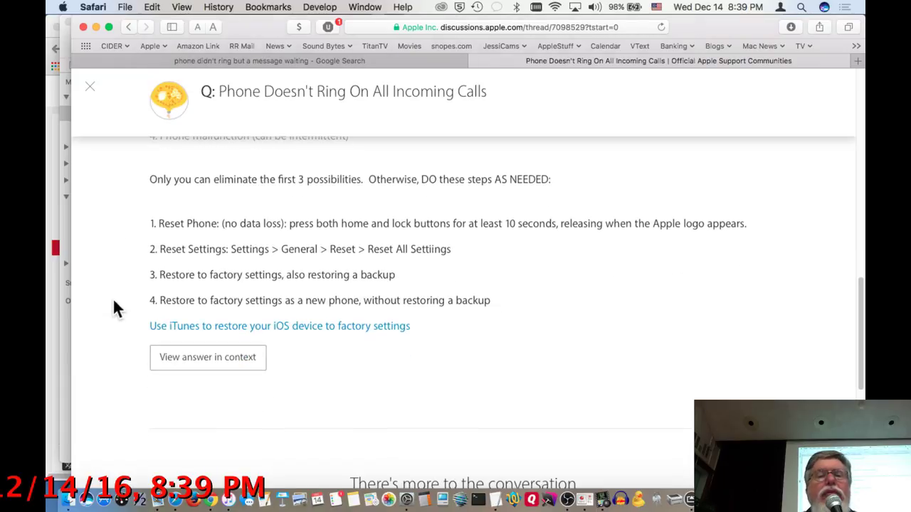
scroll(116, 325, down, 6)
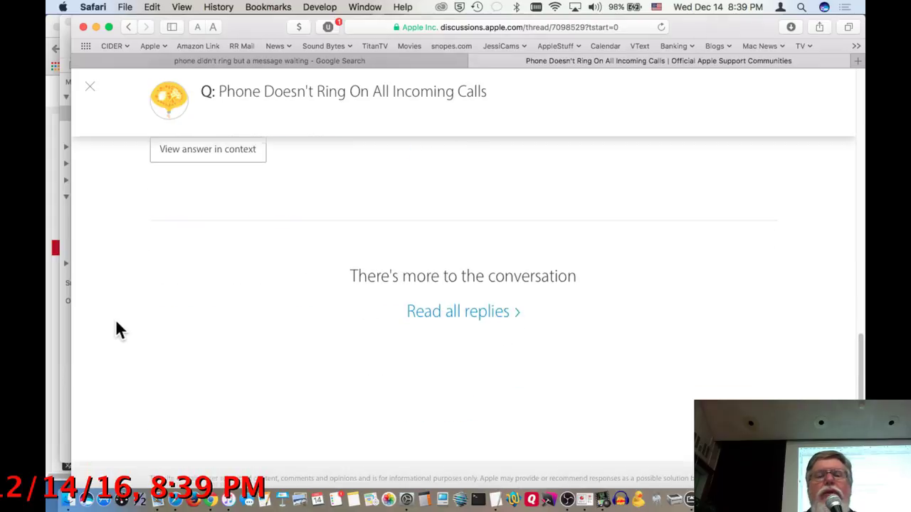
scroll(116, 322, up, 4)
scroll(116, 322, up, 2)
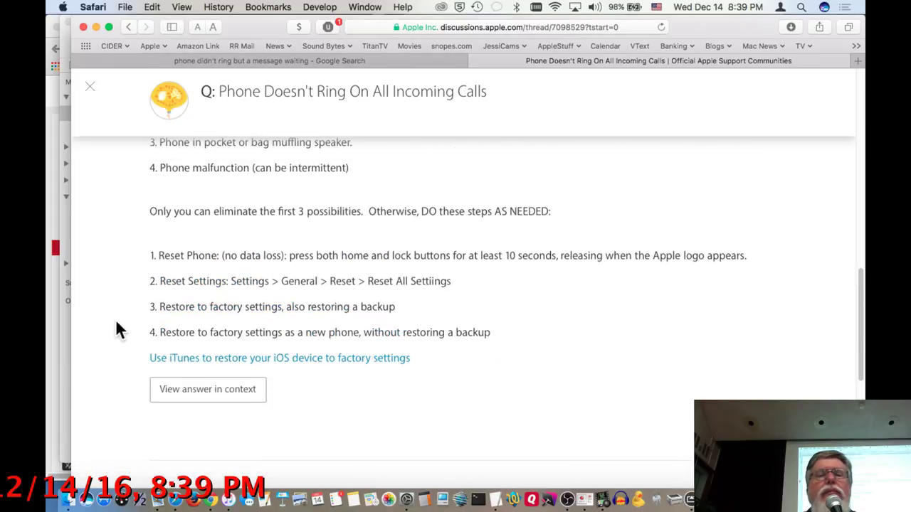
scroll(116, 324, up, 8)
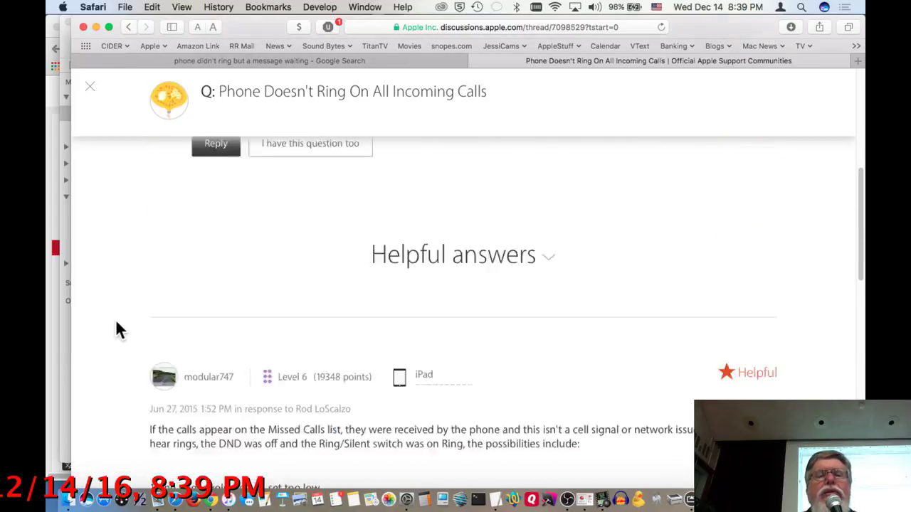
scroll(116, 325, up, 5)
key(super+w)
- Search the web for "iphone reset network"
scroll(268, 130, up, 1)
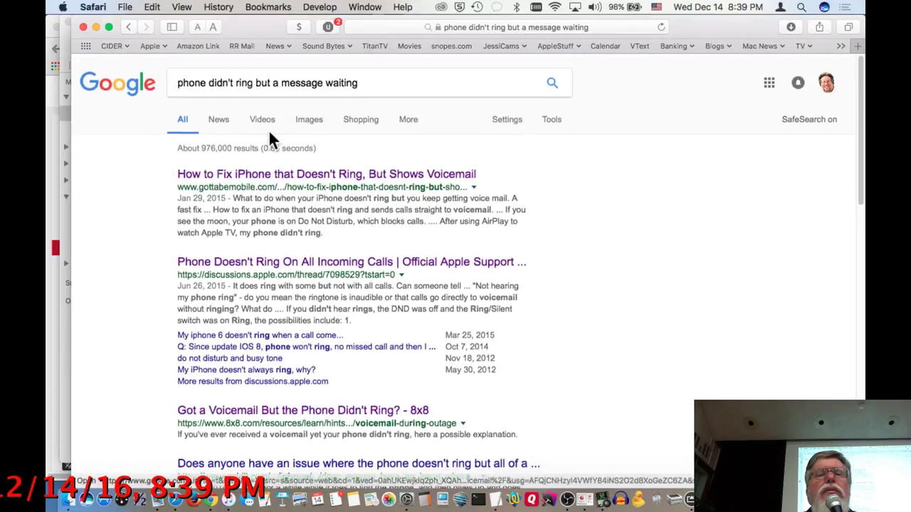
click(211, 81)
drag(212, 81, 229, 144)
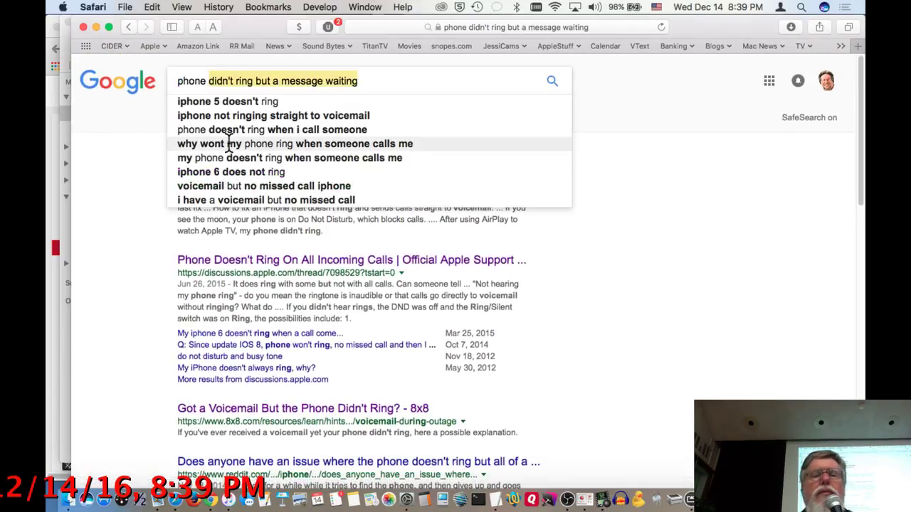
text(reset network)
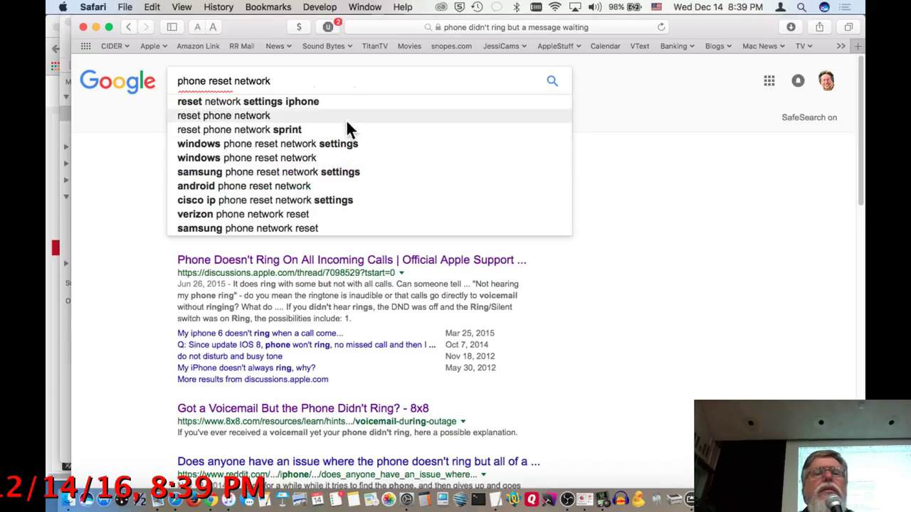
click(178, 81)
text(i)
key(Return)
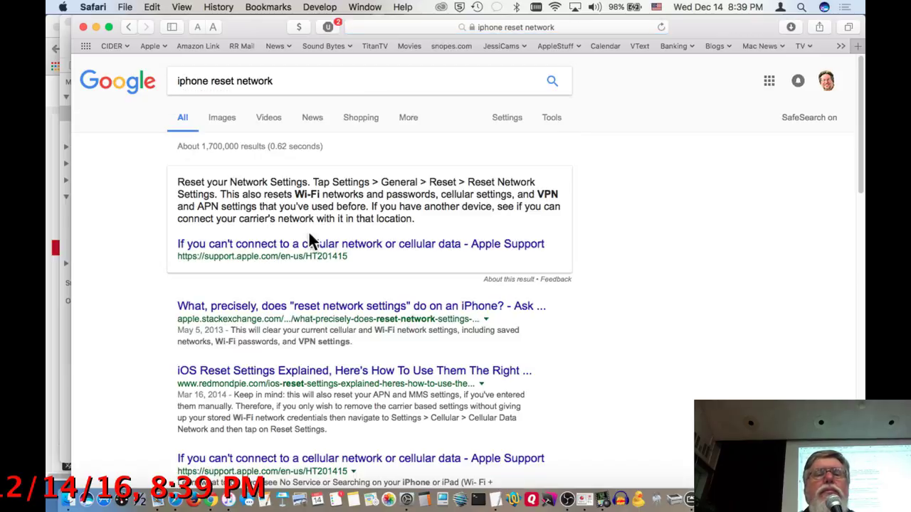
- Open the Apple Support result "If you can't connect to a cellular network or cellular data" and read its No Service or Searching steps
super+click(322, 254)
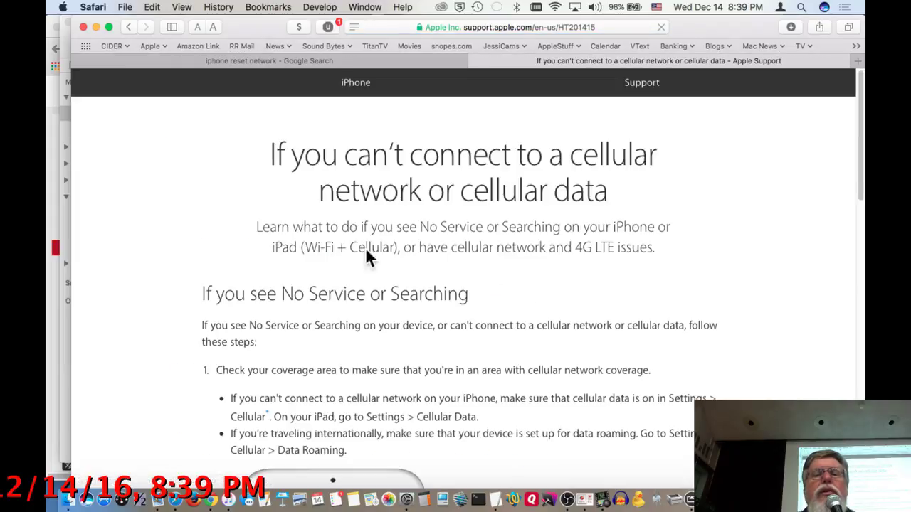
scroll(612, 318, down, 3)
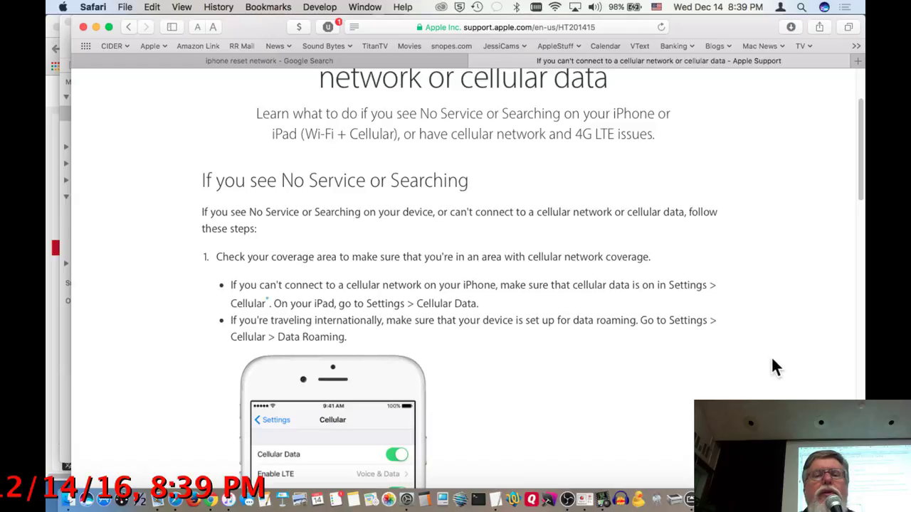
scroll(775, 367, down, 5)
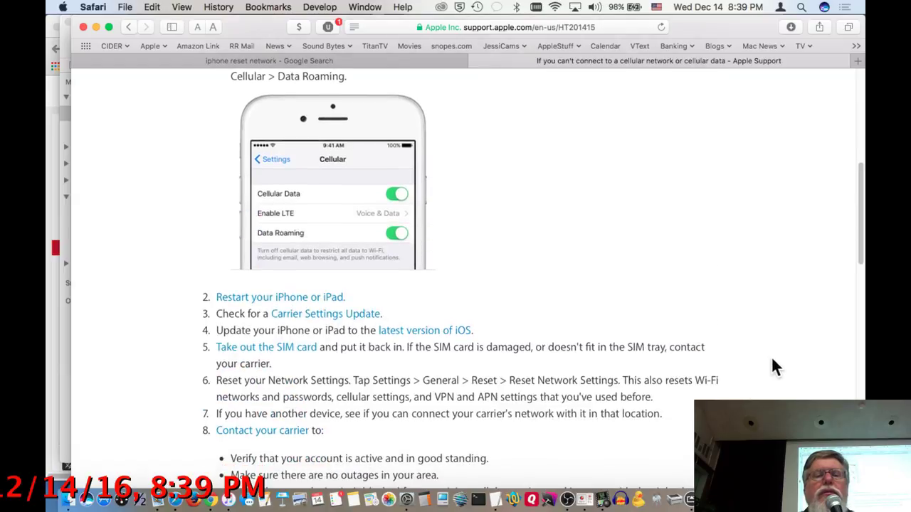
scroll(774, 364, down, 2)
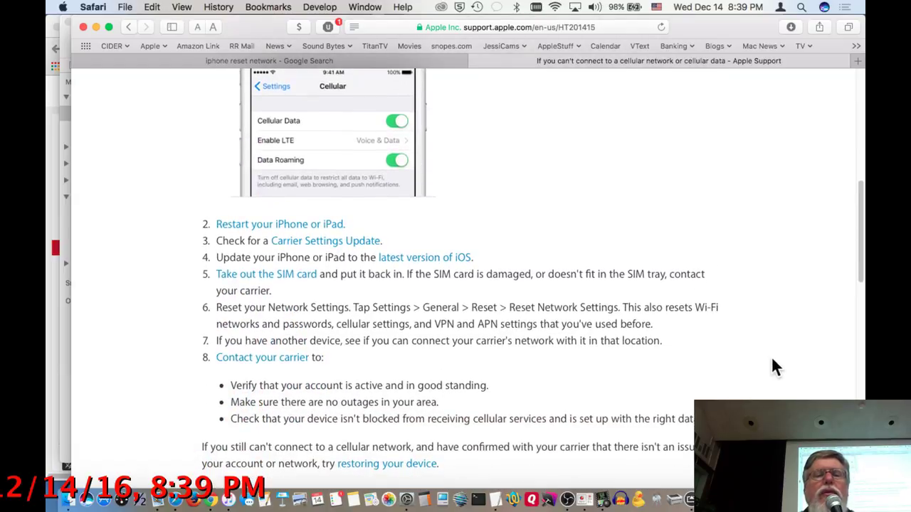
scroll(774, 366, down, 2)
scroll(774, 366, up, 10)
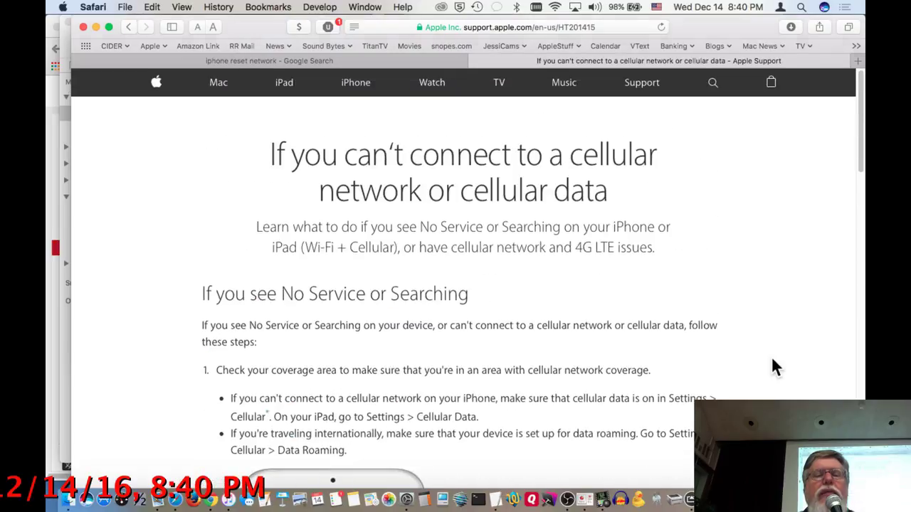
- Review the Apple Support article through its 3G and 4G LTE section, and return to the search results
scroll(776, 366, down, 3)
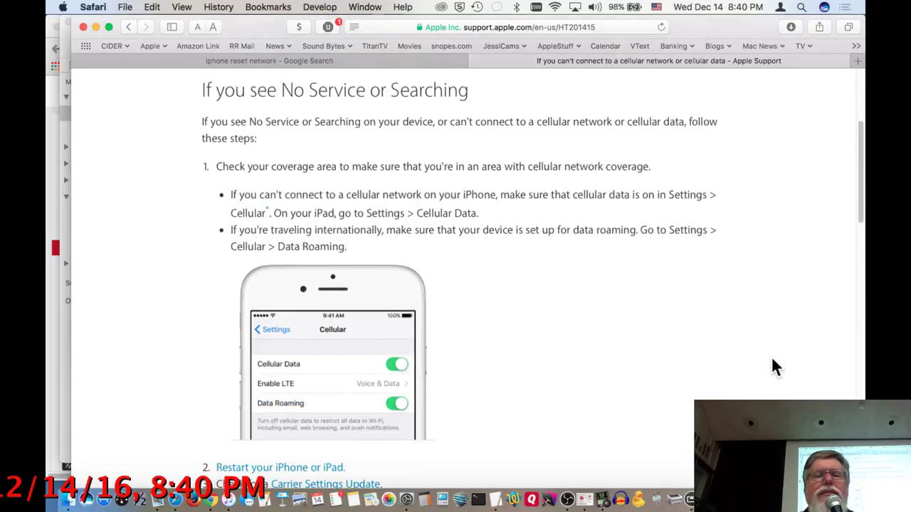
scroll(775, 366, down, 6)
scroll(776, 366, down, 3)
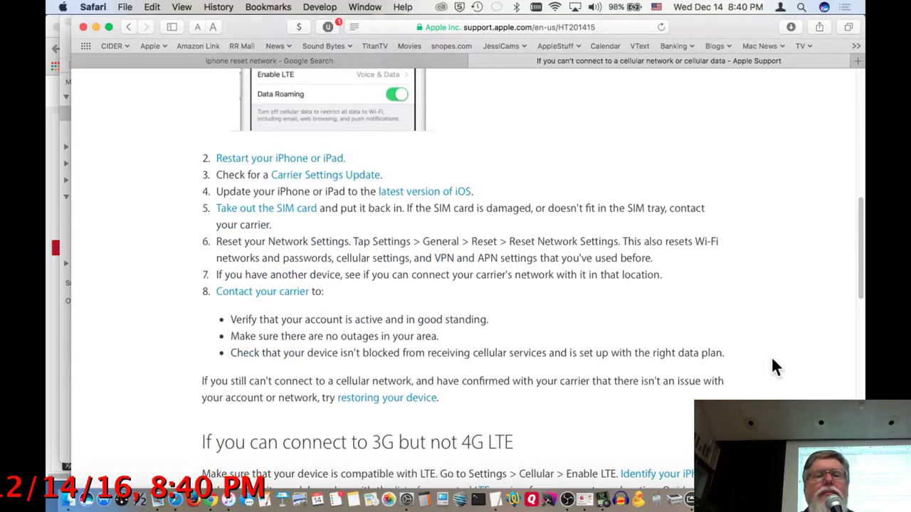
scroll(776, 366, down, 10)
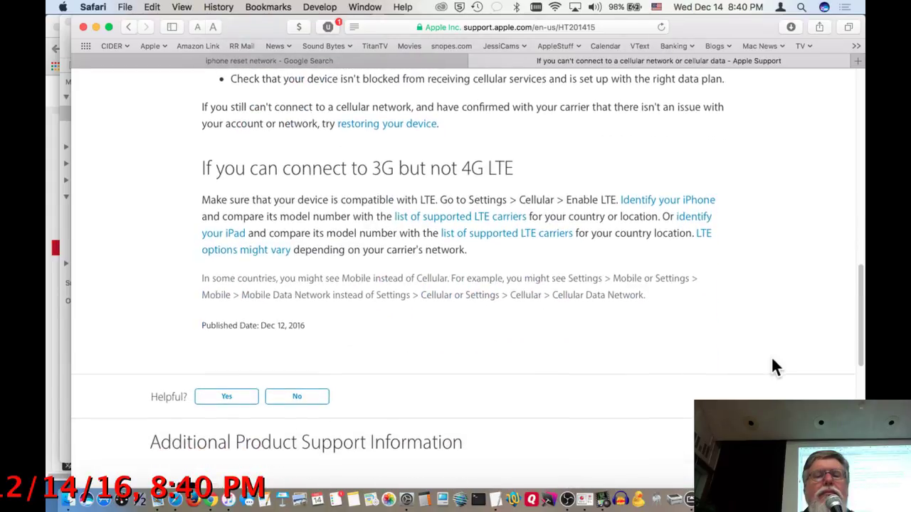
scroll(776, 366, down, 5)
scroll(775, 367, up, 8)
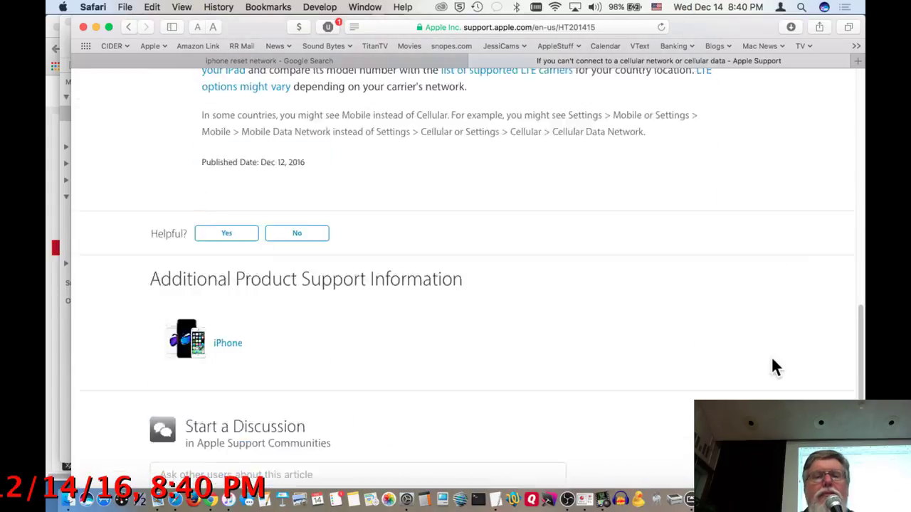
scroll(776, 367, up, 3)
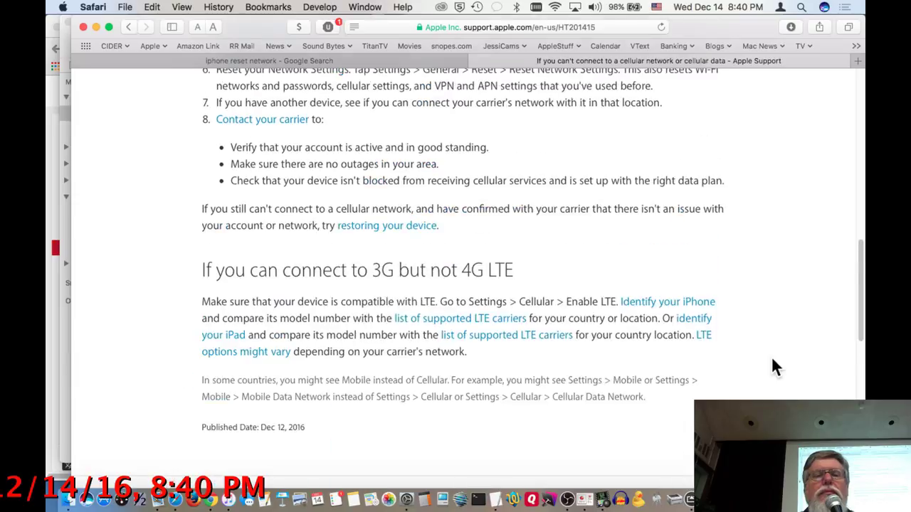
key(super+bracketleft)
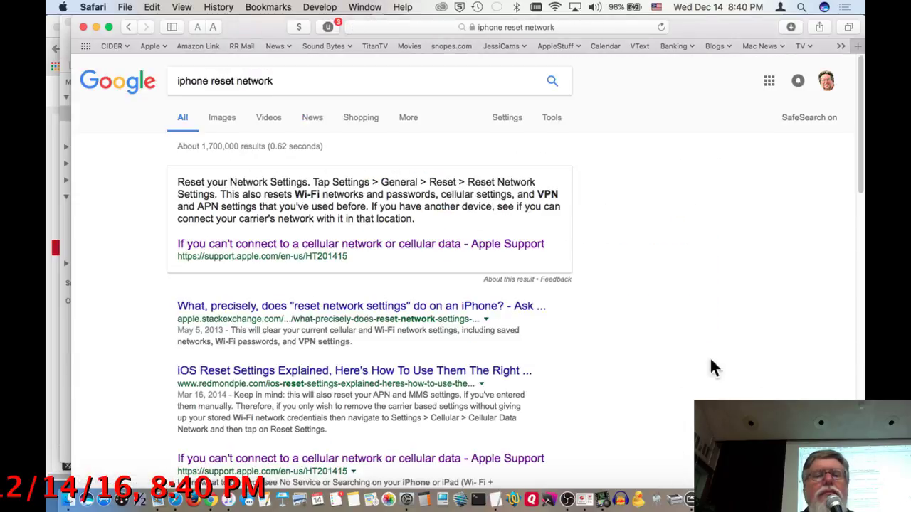
- Open the Ask Different search result "What, precisely, does 'reset network settings' do on an iPhone?"
scroll(709, 363, down, 3)
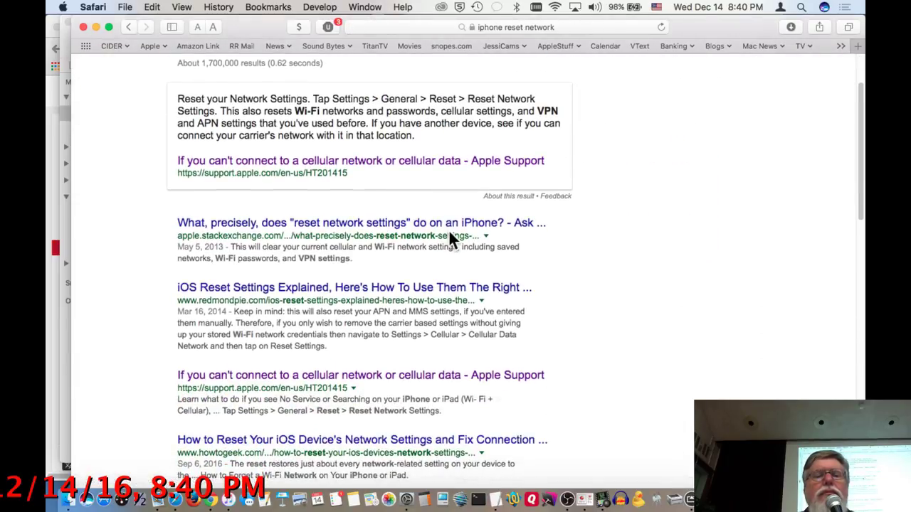
super+click(430, 225)
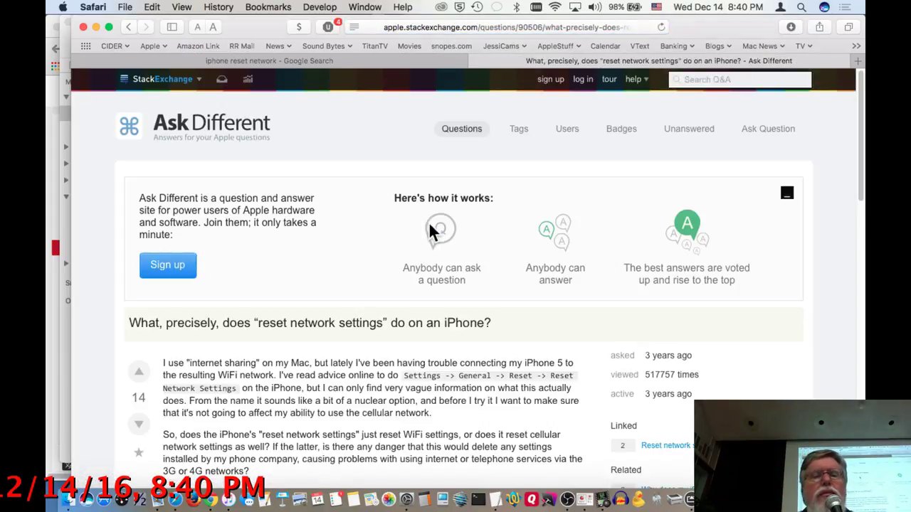
- Read the Ask Different question about resetting iPhone network settings, its answer and the iOS 9 comment, through to the page footer
scroll(429, 225, down, 3)
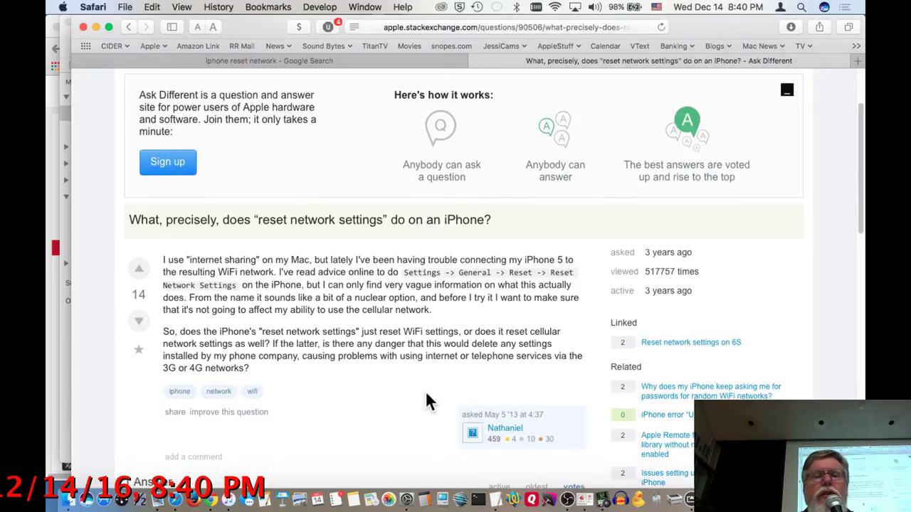
scroll(427, 399, down, 1)
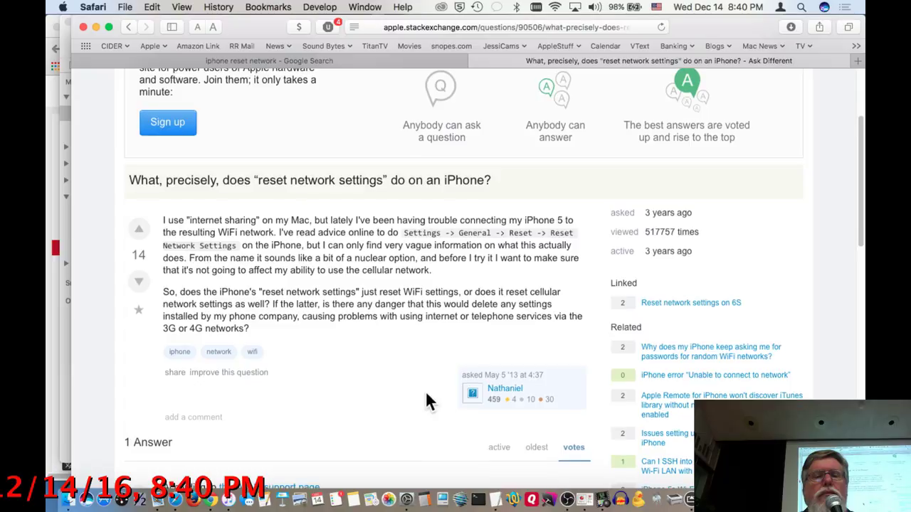
scroll(426, 395, down, 5)
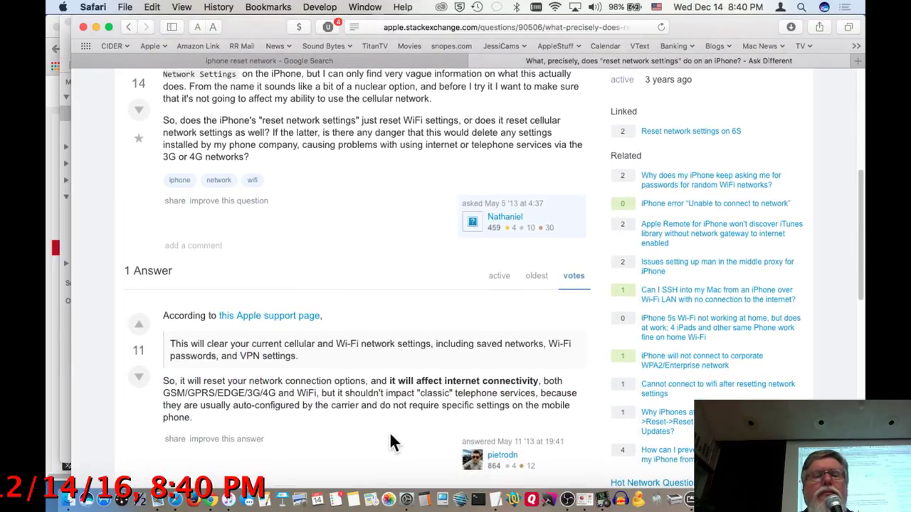
scroll(389, 438, up, 3)
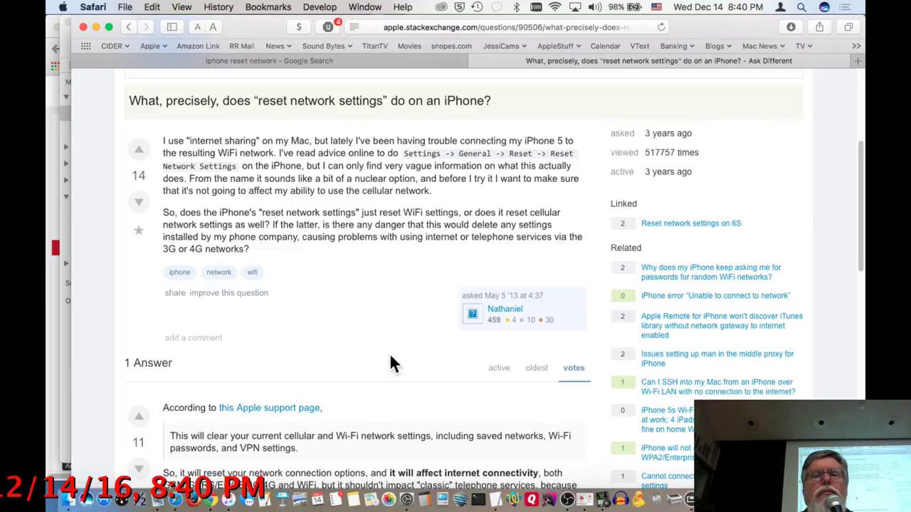
scroll(392, 359, down, 4)
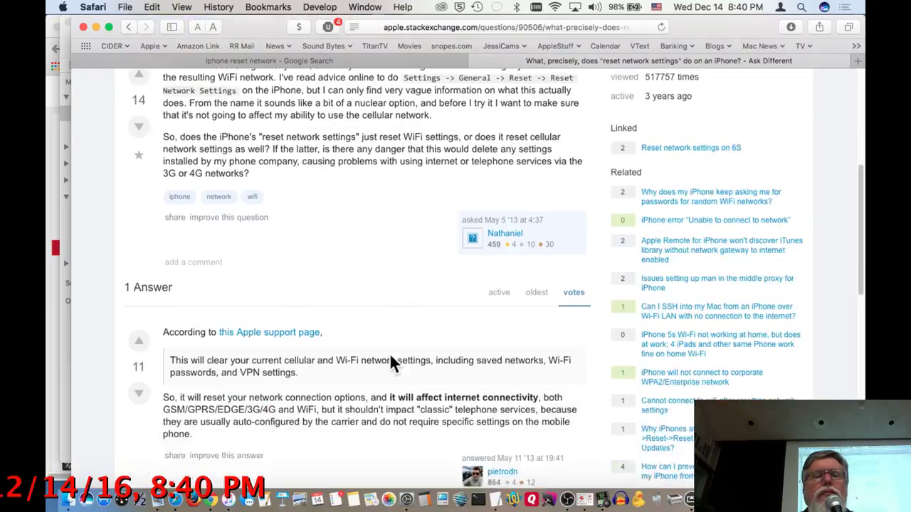
scroll(391, 359, down, 1)
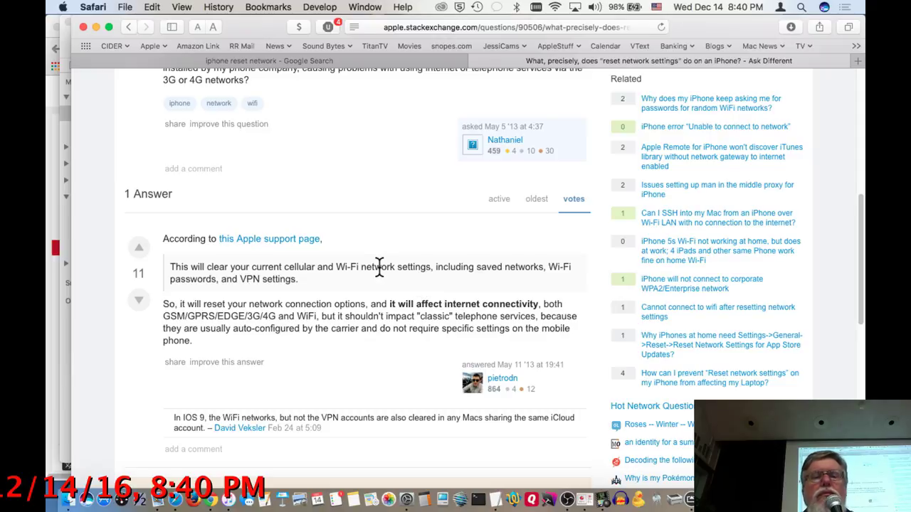
scroll(379, 267, down, 1)
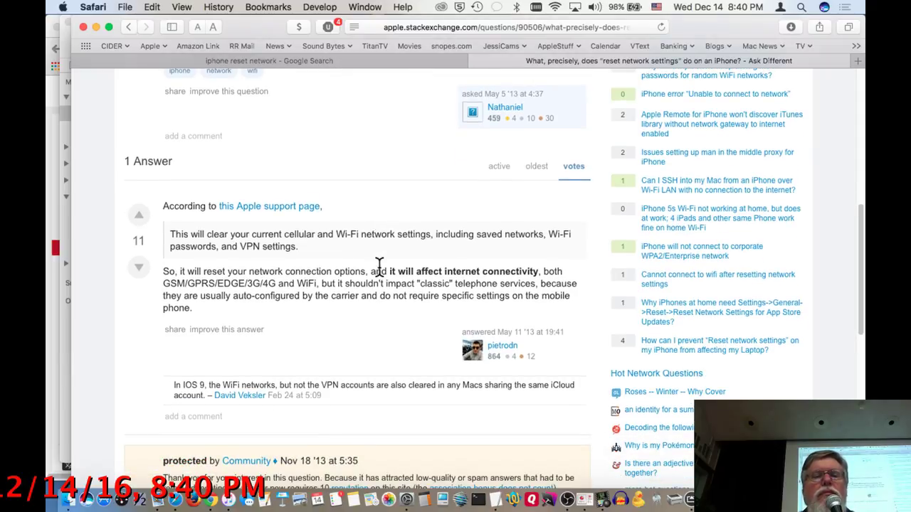
scroll(379, 267, down, 1)
scroll(366, 311, down, 2)
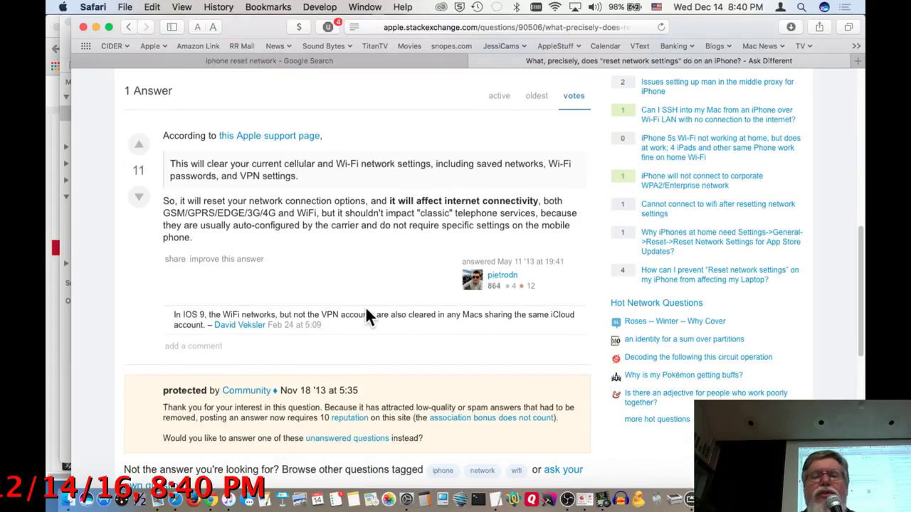
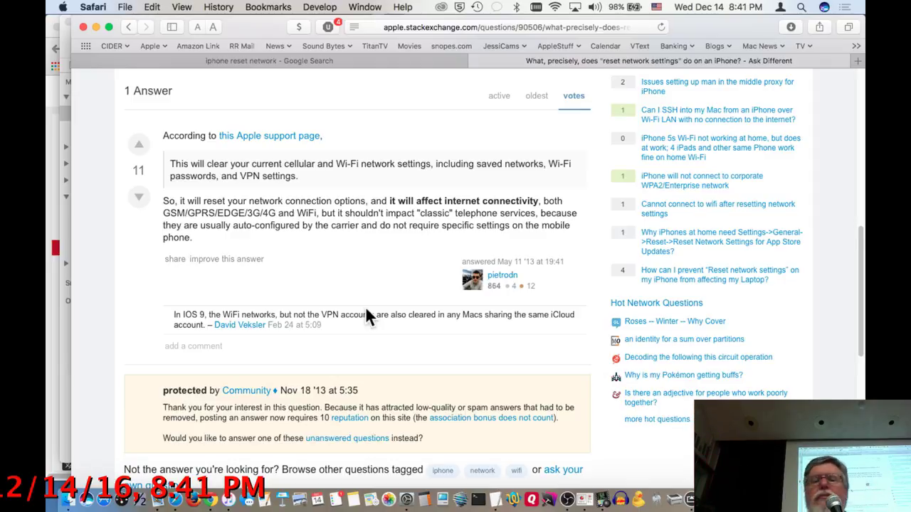
scroll(365, 317, down, 2)
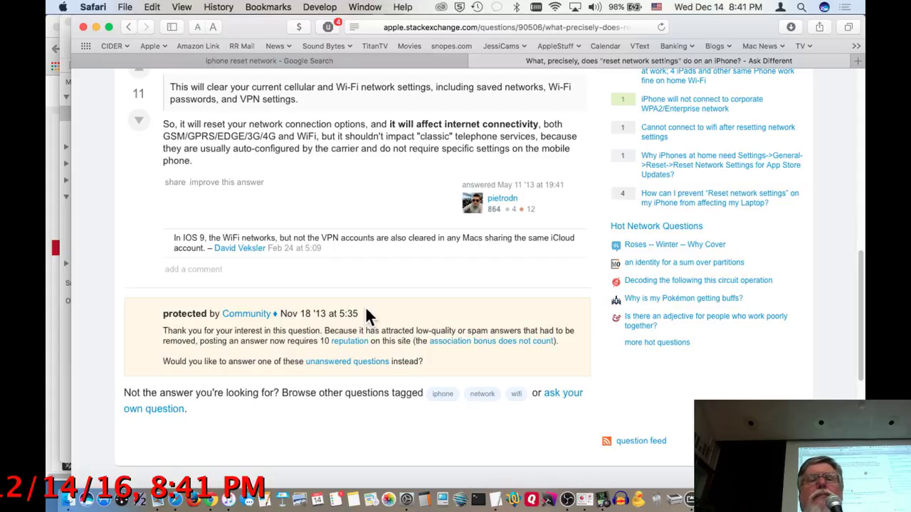
scroll(368, 316, down, 3)
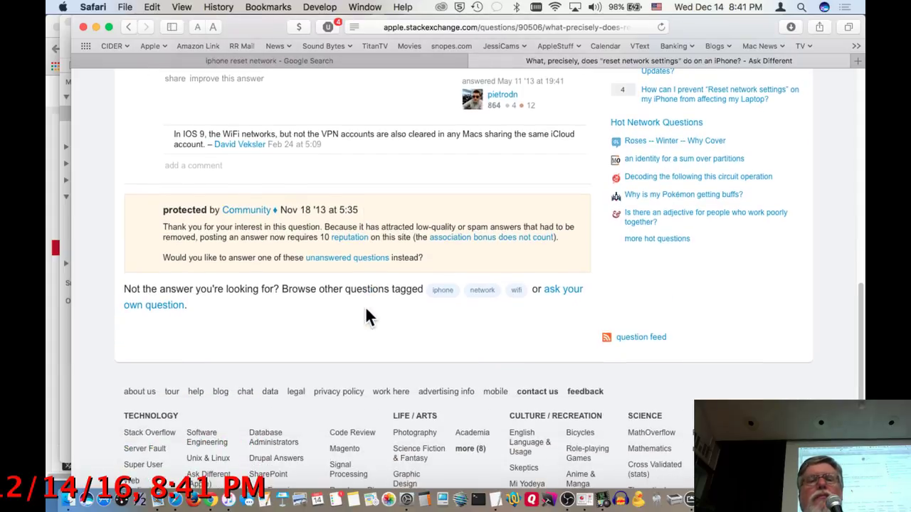
- Close the Ask Different page and go back to the earlier search results for "phone didn't ring but a message waiting"
key(super+w)
click(365, 8)
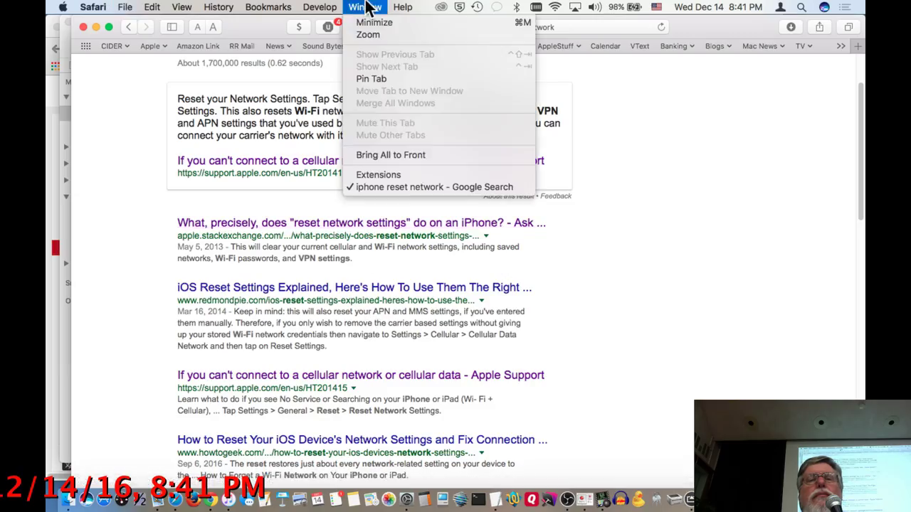
click(369, 7)
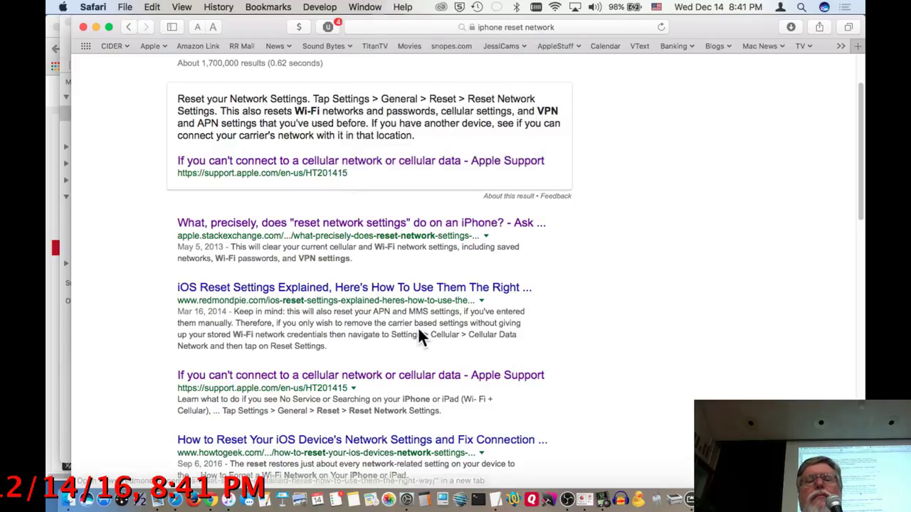
scroll(420, 335, up, 2)
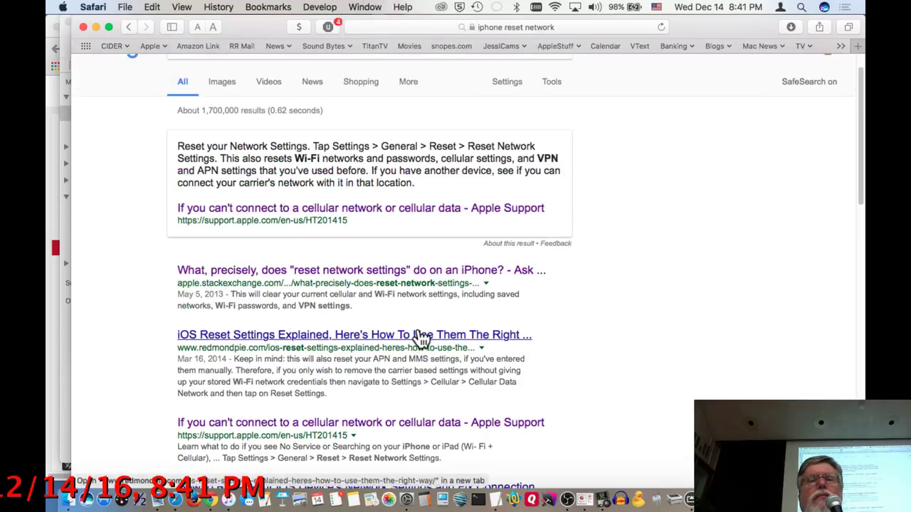
scroll(568, 312, down, 3)
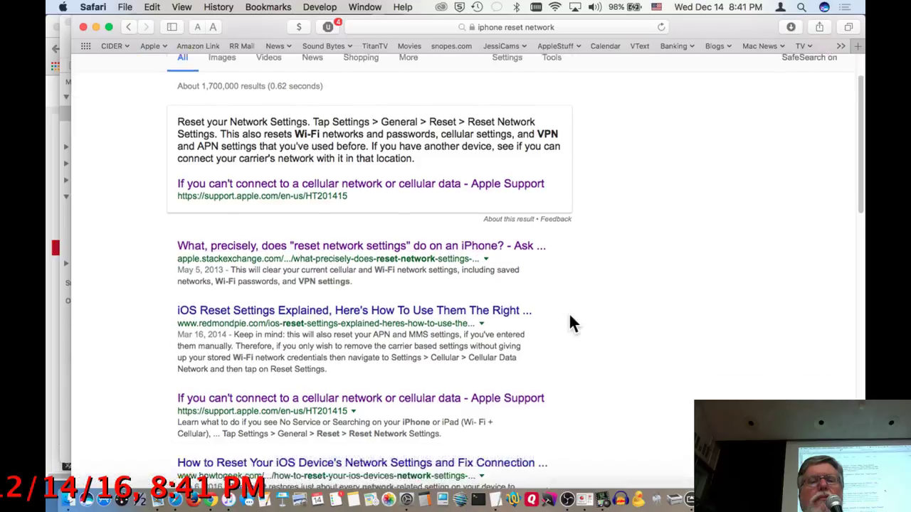
click(128, 27)
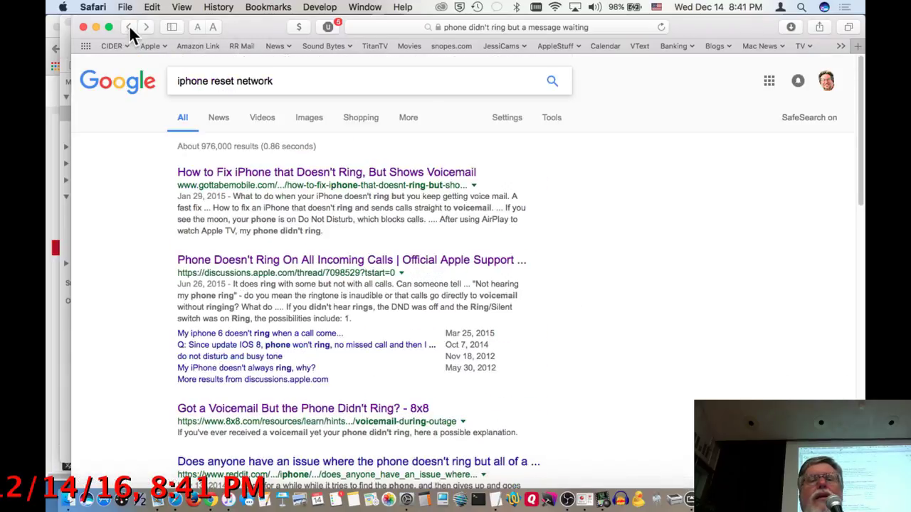
- Look through the search results and open Payette Forward's "My iPhone Won't Ring! Here's The Real Reason Why." in a new tab
scroll(126, 179, down, 6)
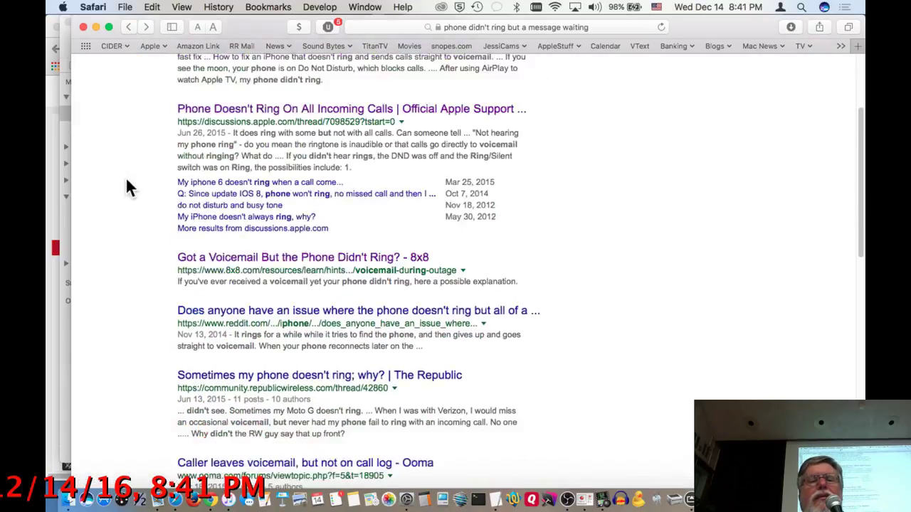
scroll(126, 188, down, 1)
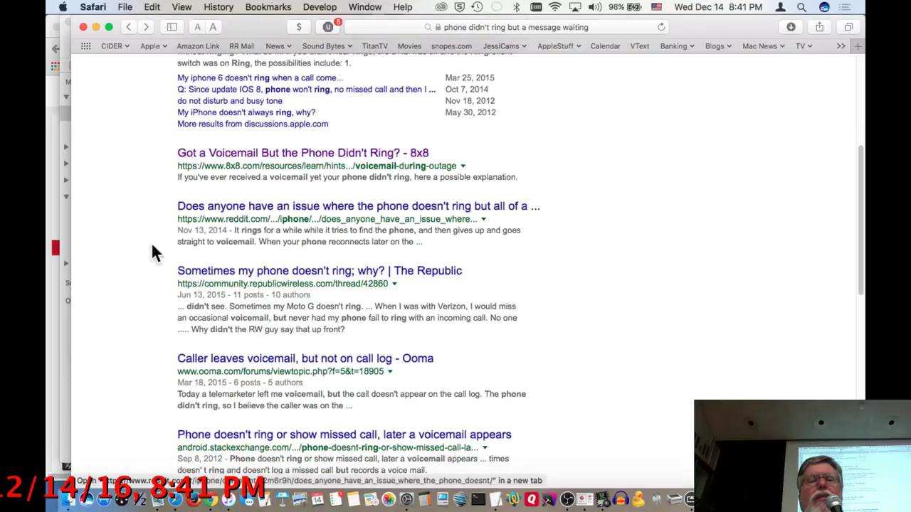
scroll(151, 259, down, 1)
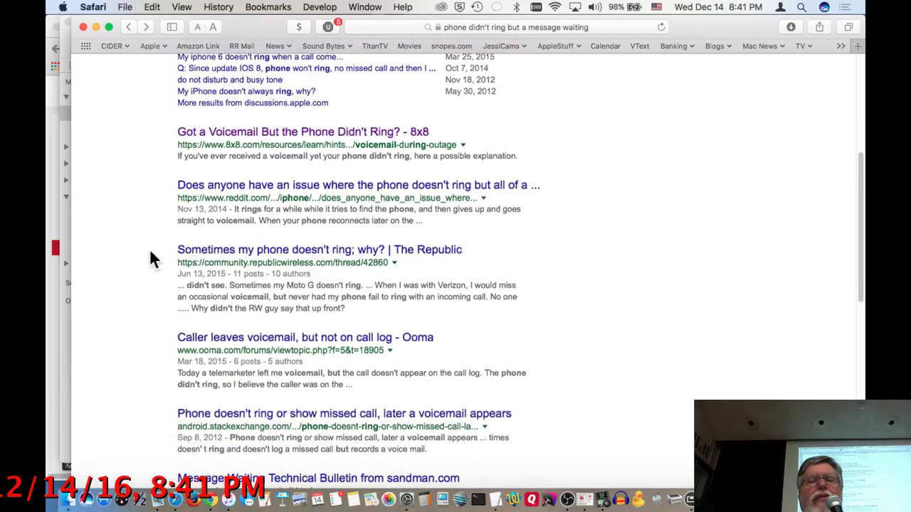
scroll(151, 259, down, 4)
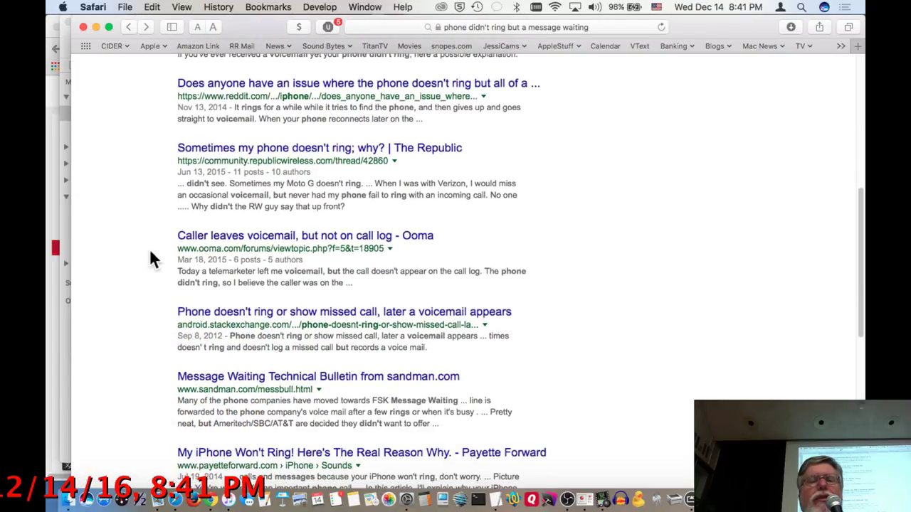
scroll(150, 259, down, 3)
scroll(150, 258, down, 2)
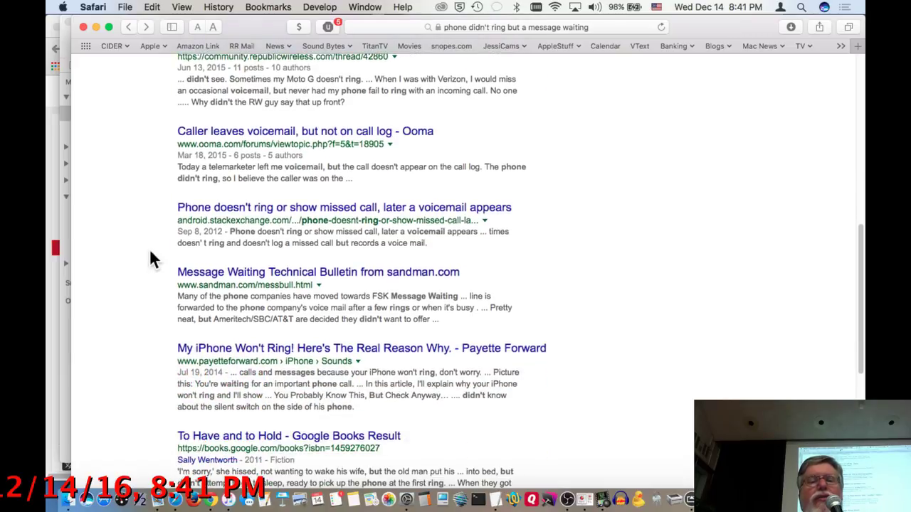
scroll(151, 259, down, 3)
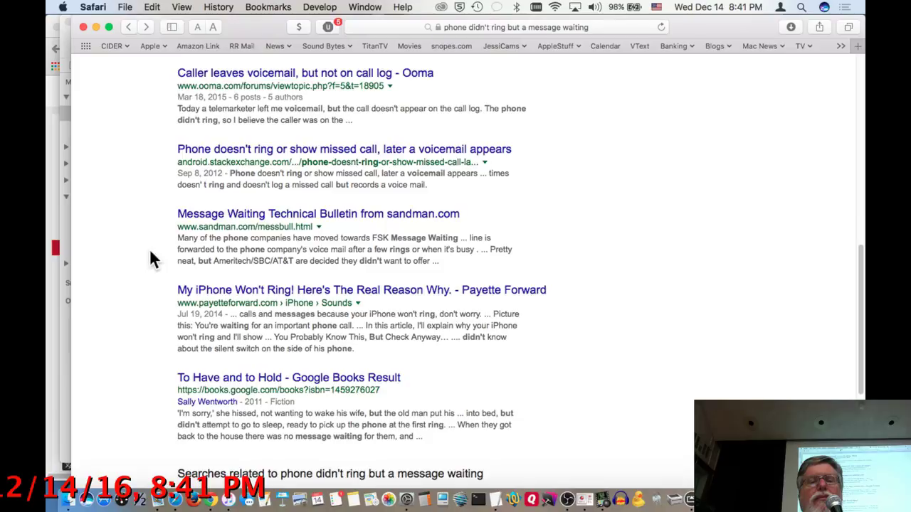
scroll(151, 259, down, 2)
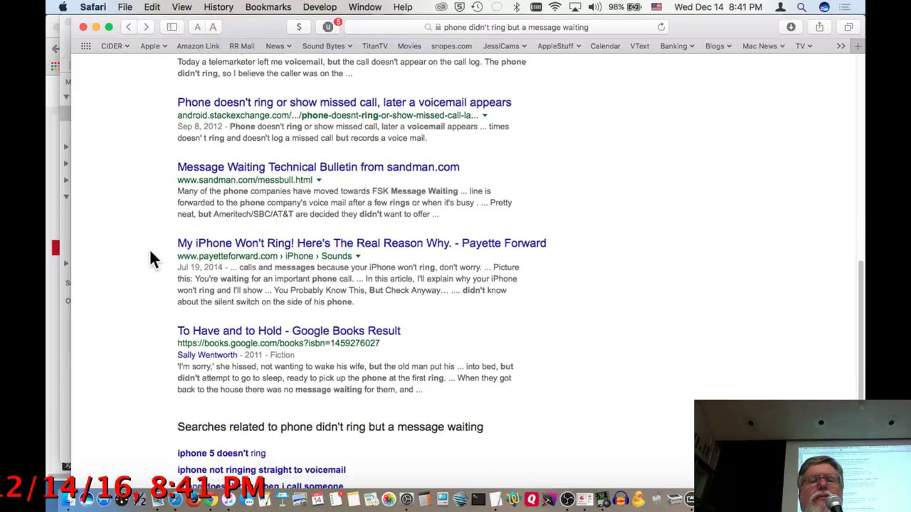
super+click(237, 244)
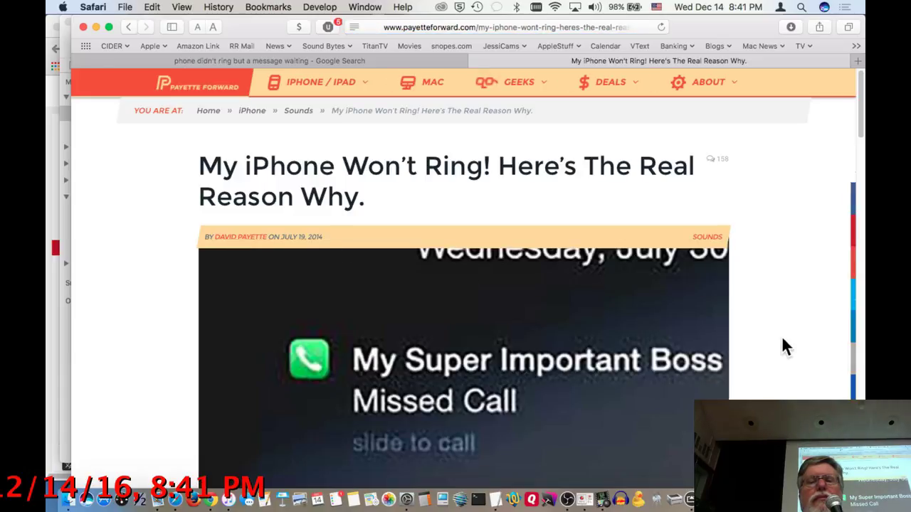
- Read the Payette Forward article's introduction, its ring/silent switch check and its sections on Do Not Disturb
scroll(781, 335, down, 5)
scroll(763, 332, down, 5)
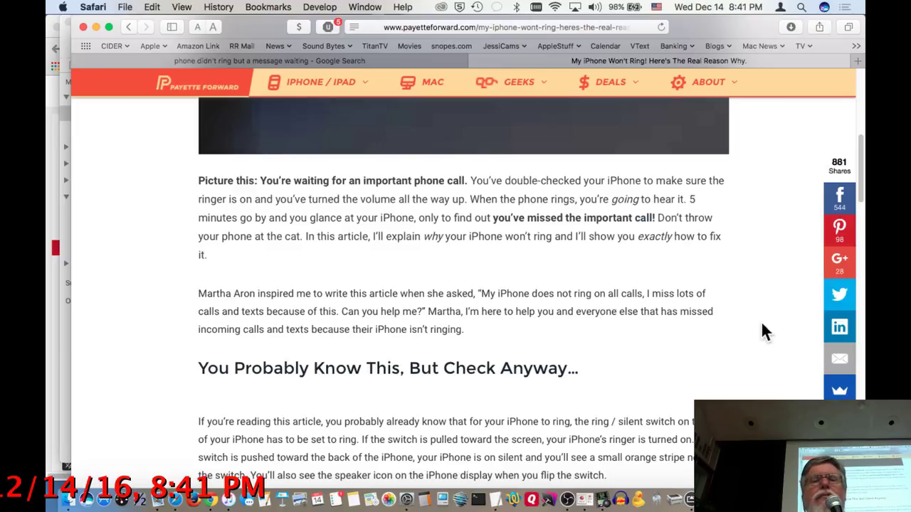
scroll(761, 329, down, 3)
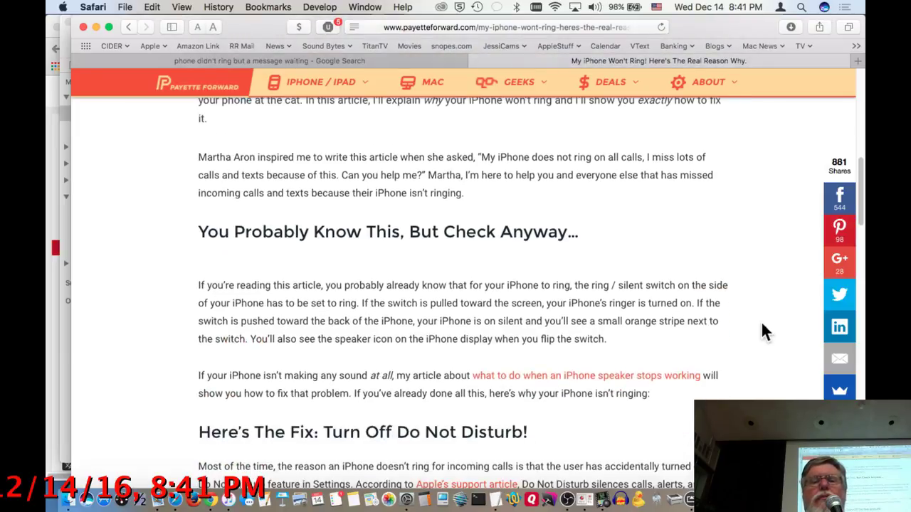
scroll(762, 328, down, 3)
scroll(762, 330, down, 4)
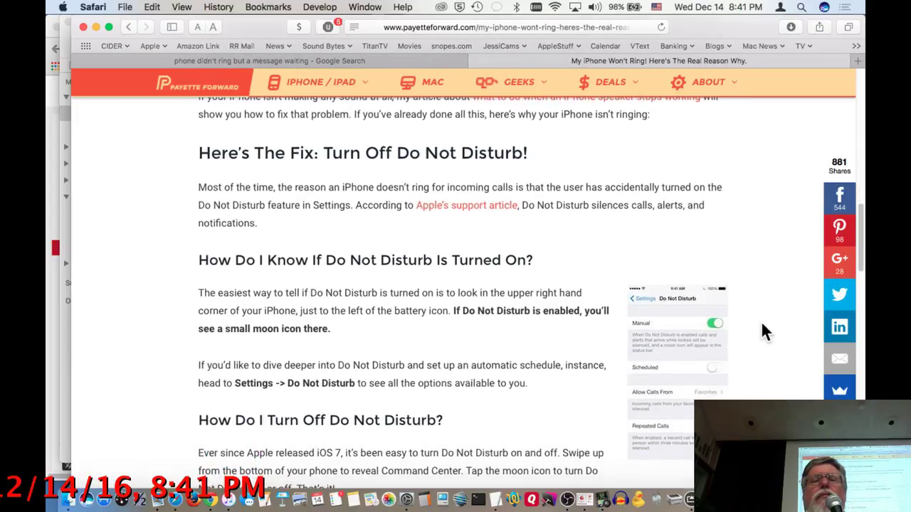
scroll(762, 329, down, 2)
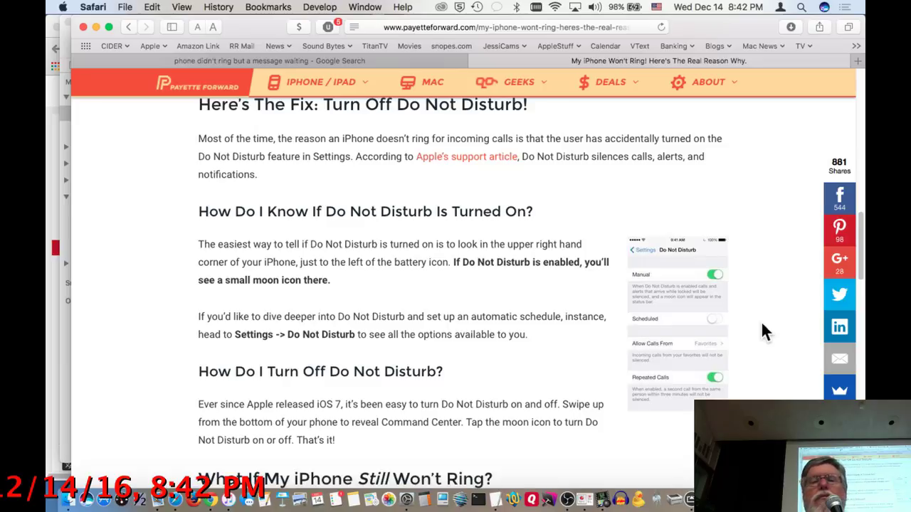
- Read the "What If My iPhone Still Won't Ring?" and "Wrapping It Up" sections, and close the article
scroll(762, 325, down, 5)
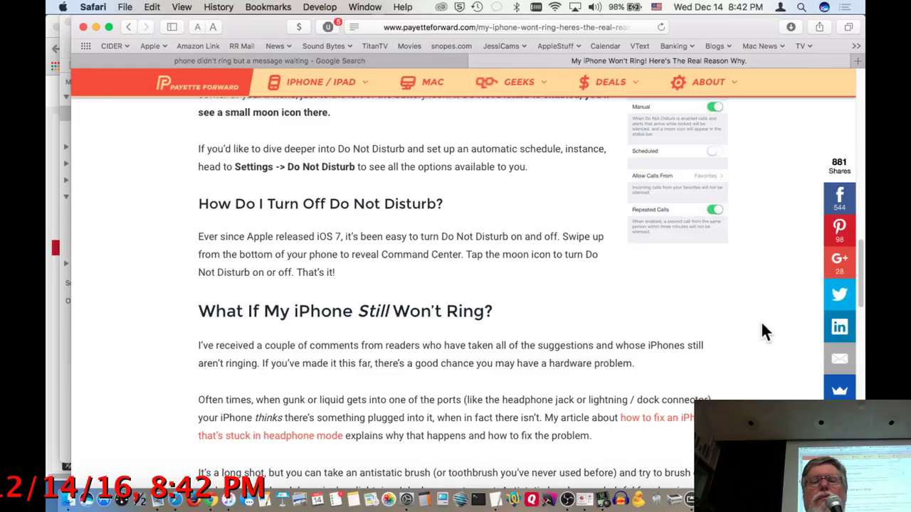
scroll(761, 325, down, 4)
scroll(761, 327, down, 4)
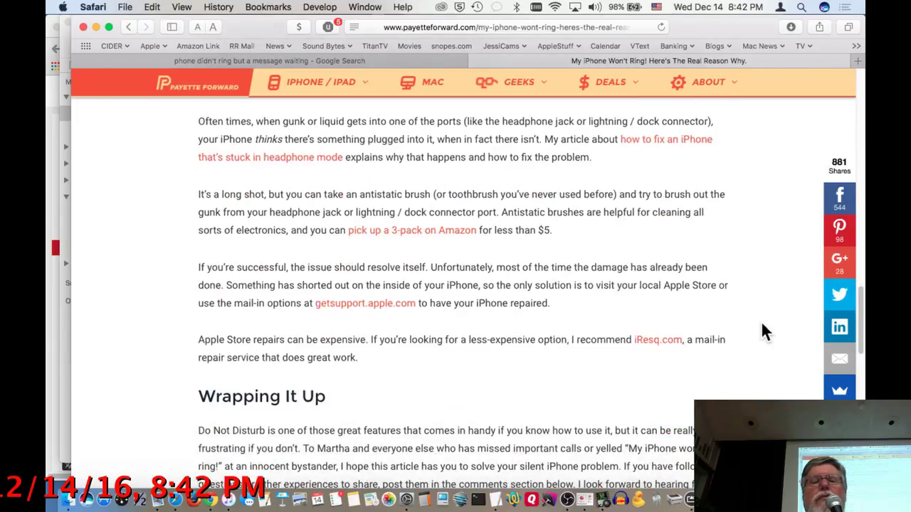
scroll(763, 330, down, 3)
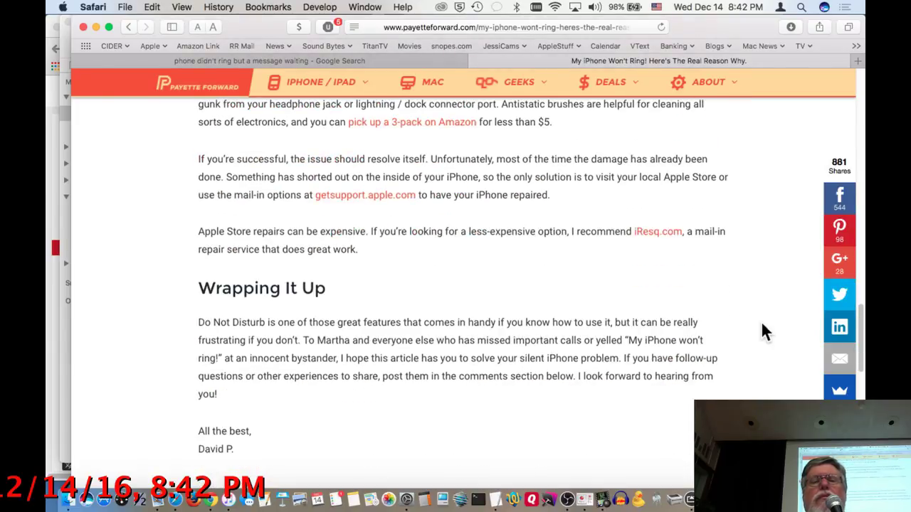
scroll(762, 331, down, 4)
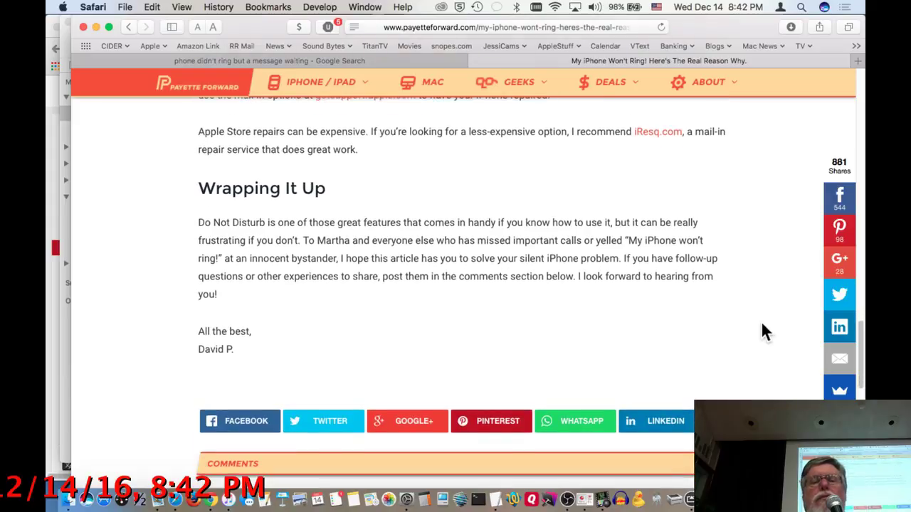
key(super+w)
- Search the web for "conserve" and look over the ConServe company entry and the first results
key(super+l)
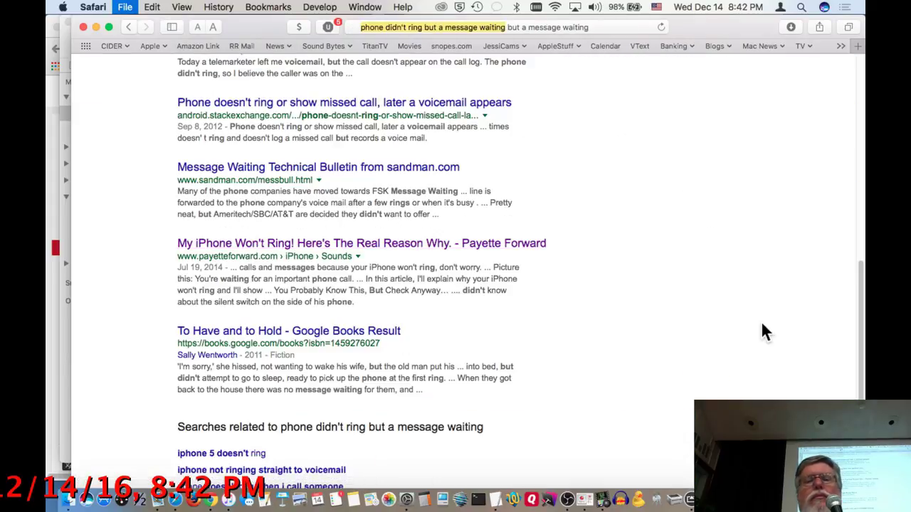
text(con)
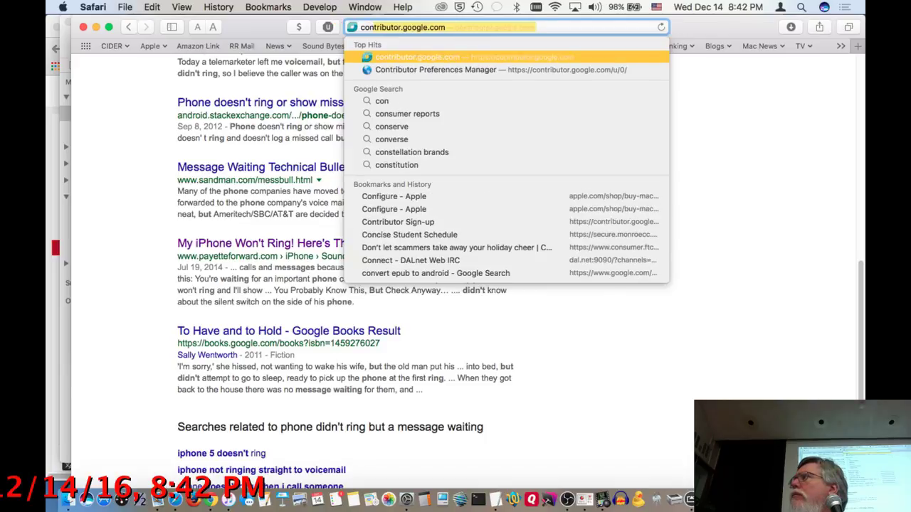
text(serve)
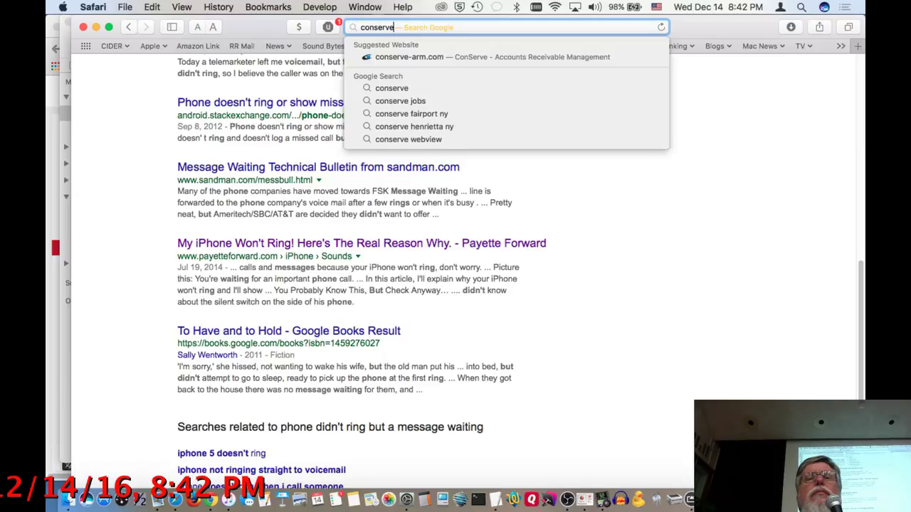
key(Return)
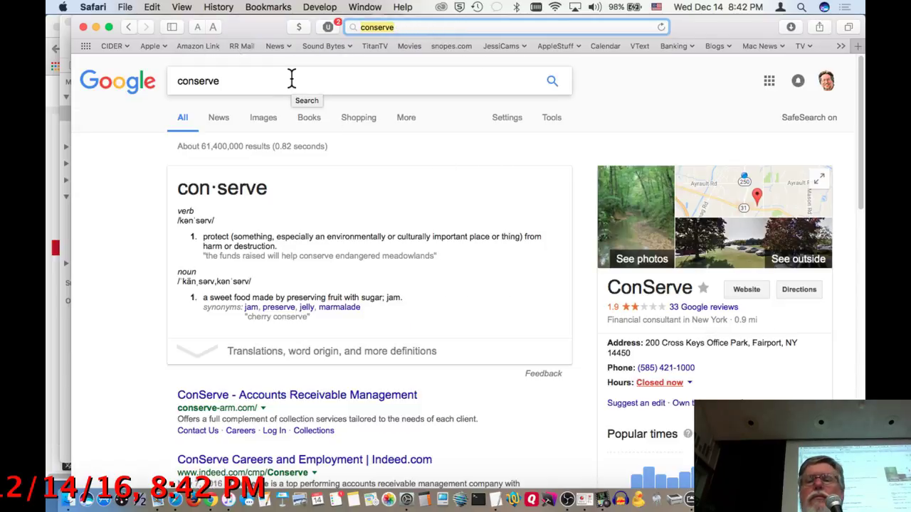
scroll(291, 80, down, 3)
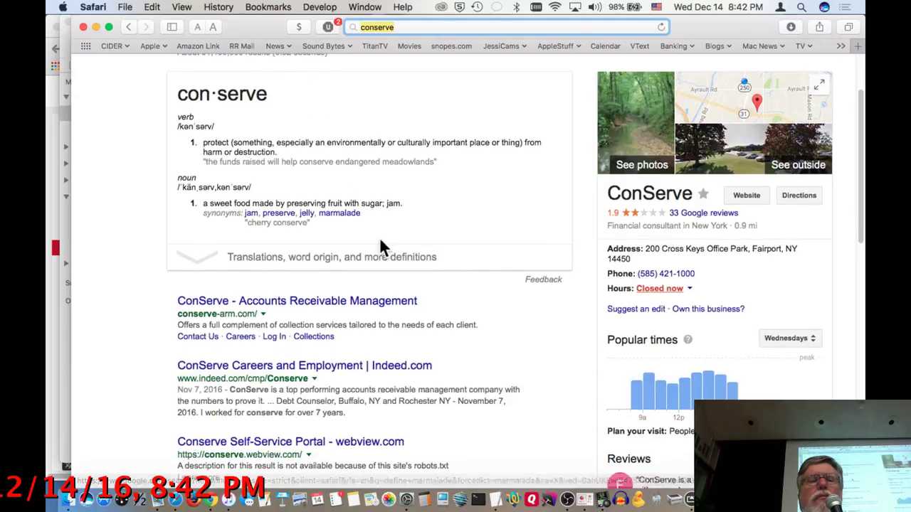
scroll(540, 281, up, 3)
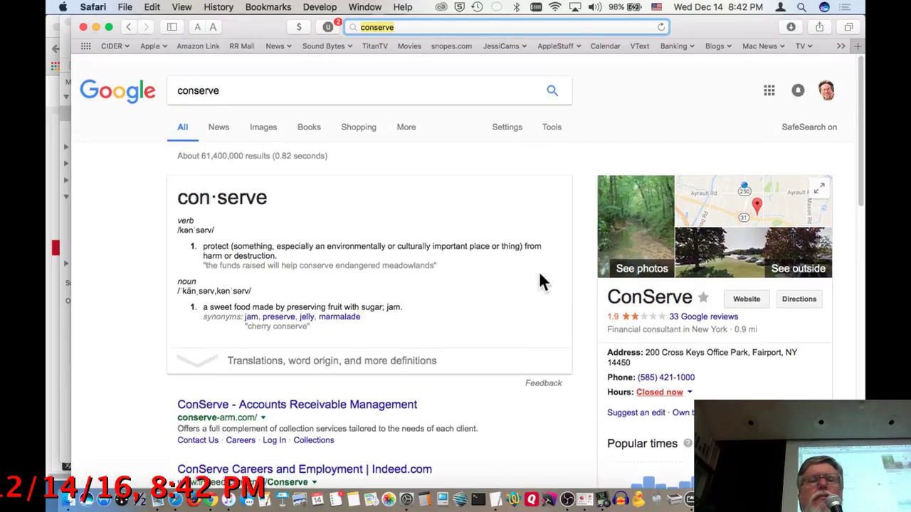
- Refine the search to "conserve phone center" and open ConServe's Contact Us page in a new tab
click(386, 81)
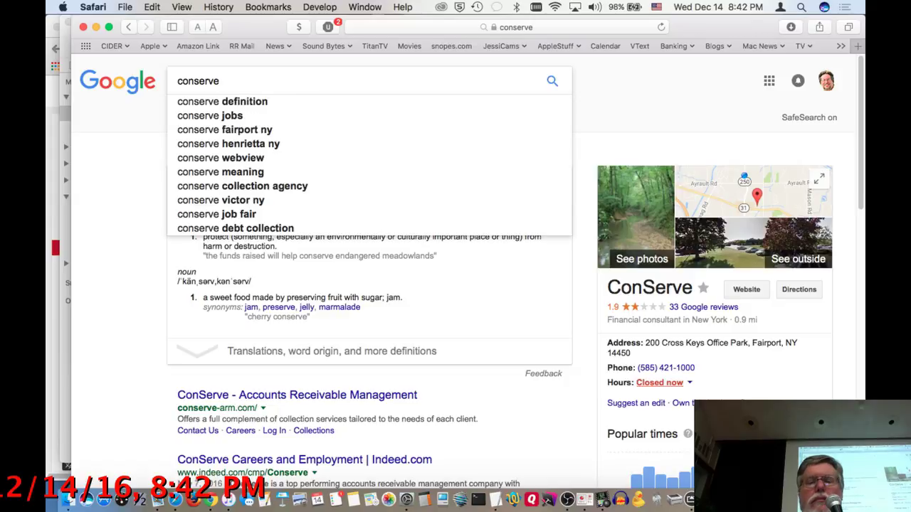
text(phone center)
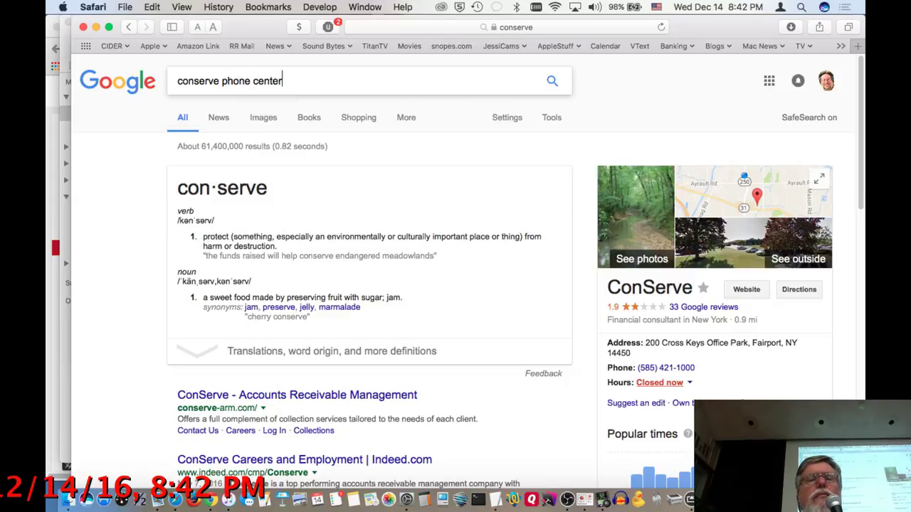
key(Return)
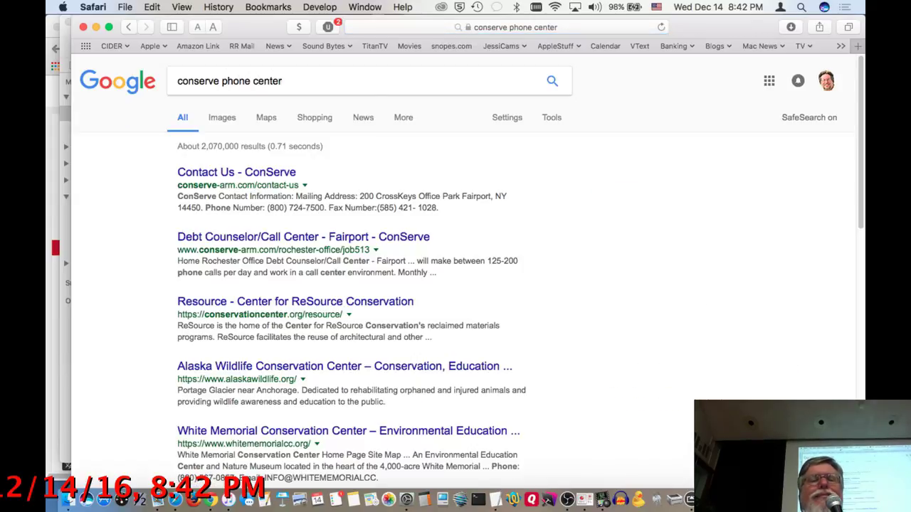
click(201, 177)
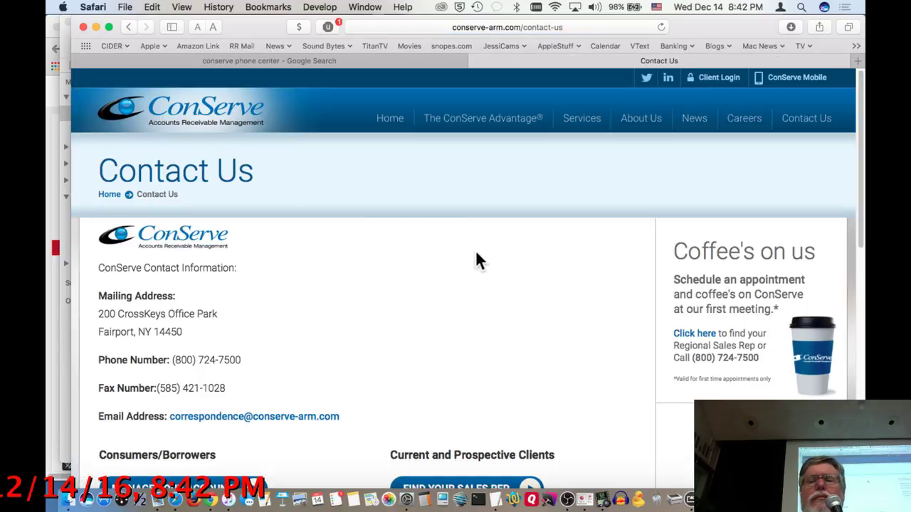
- Look through ConServe's Contact Us page down to its footer links, and close the page
scroll(477, 253, down, 3)
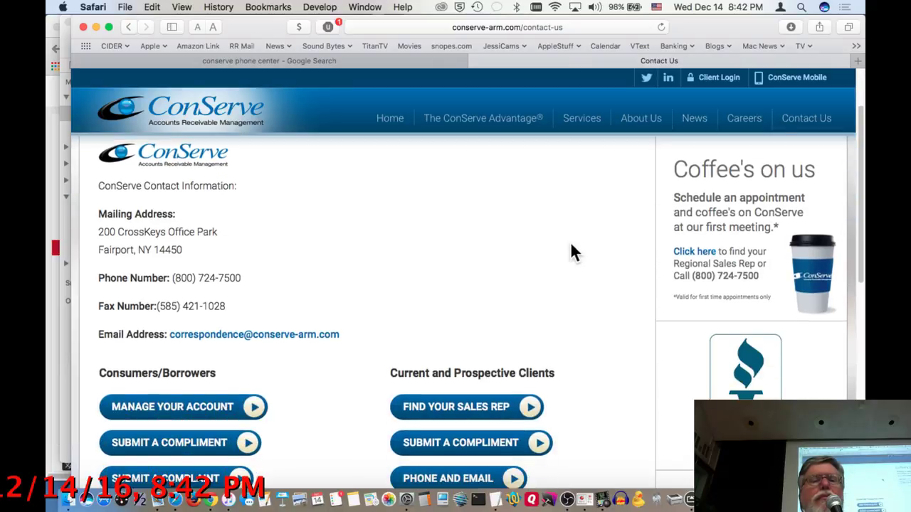
scroll(571, 245, down, 10)
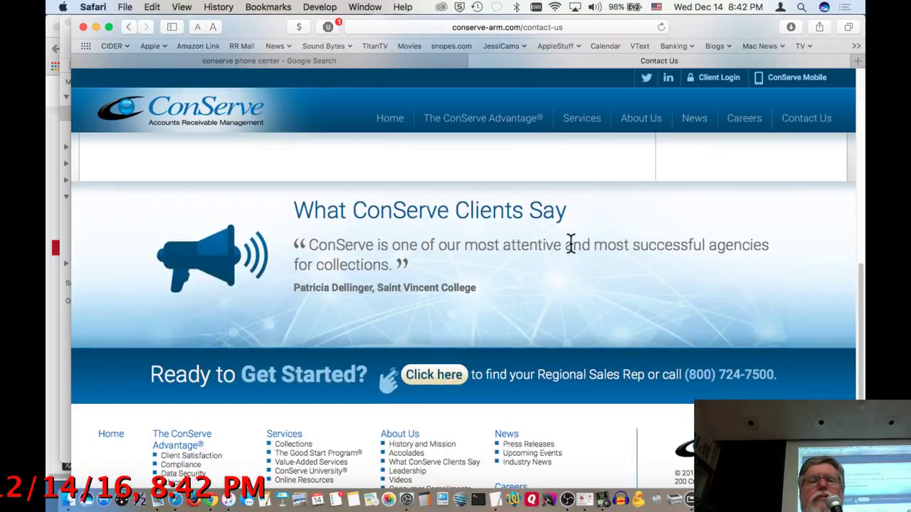
scroll(571, 243, down, 3)
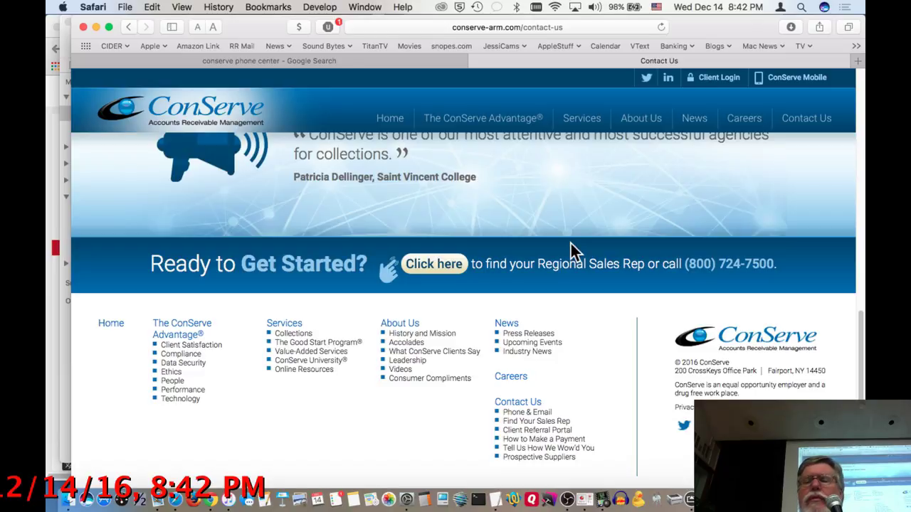
scroll(570, 243, up, 8)
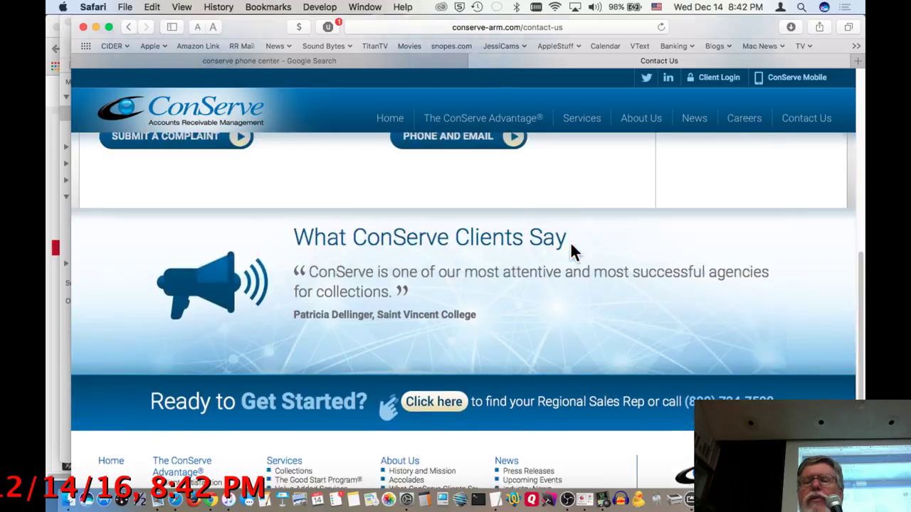
scroll(571, 251, down, 10)
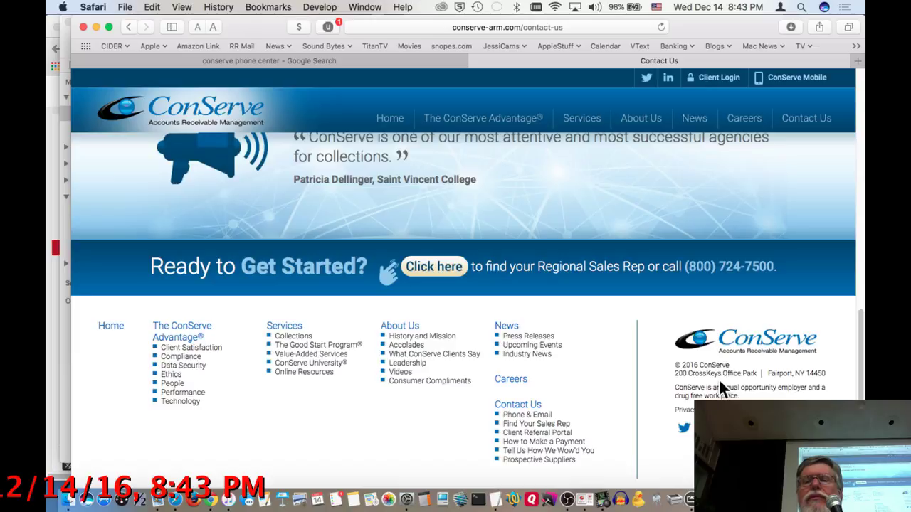
scroll(720, 384, up, 12)
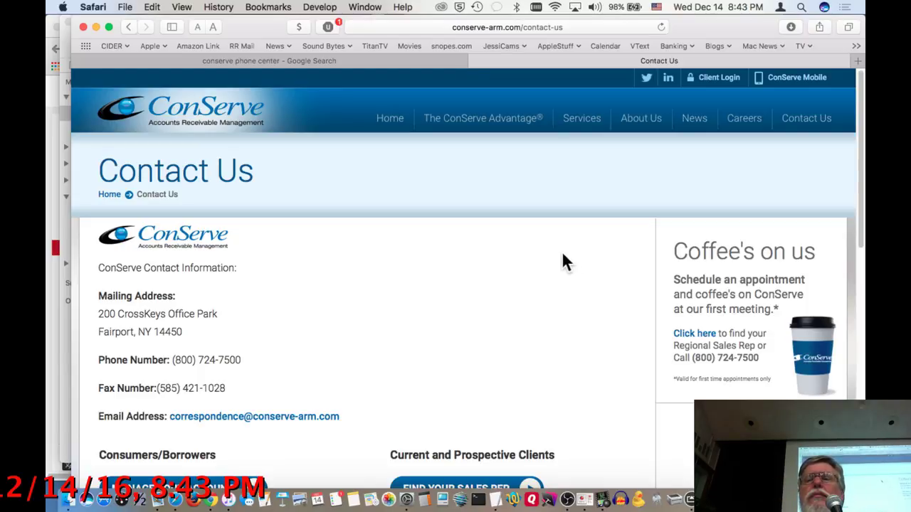
key(super+w)
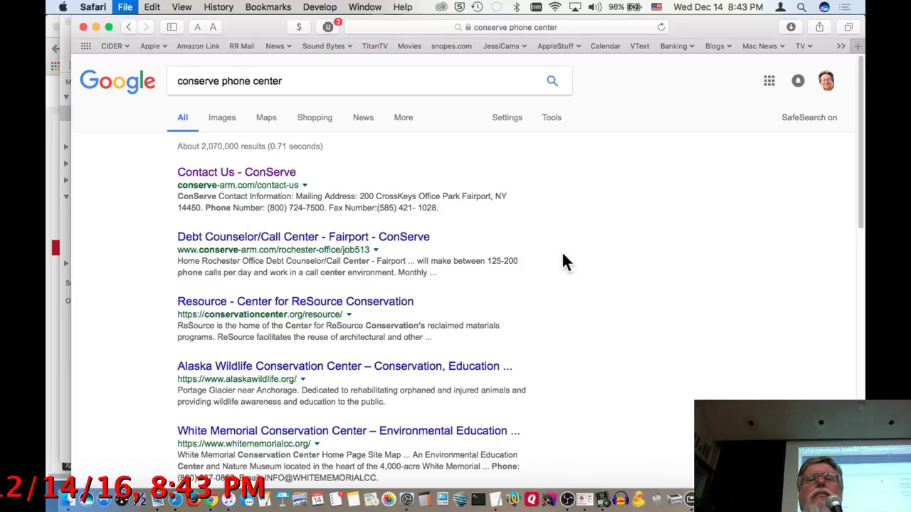
- Change the search to "conserve call center" and limit the results to the past month
double_click(235, 81)
text(call)
key(Return)
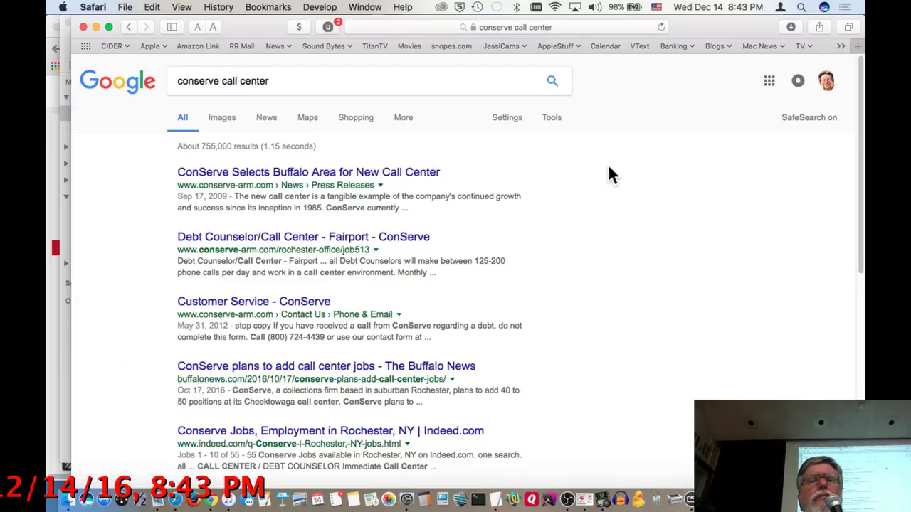
scroll(609, 174, down, 2)
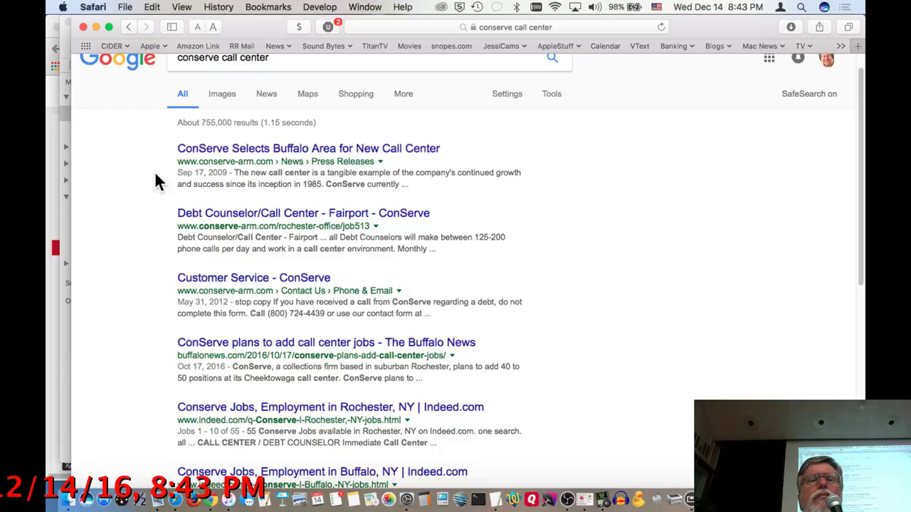
click(552, 99)
click(202, 129)
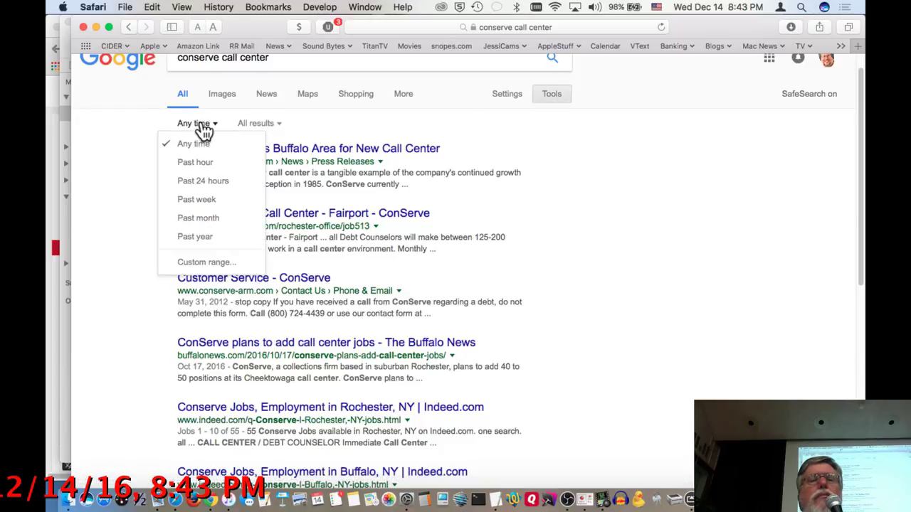
click(205, 218)
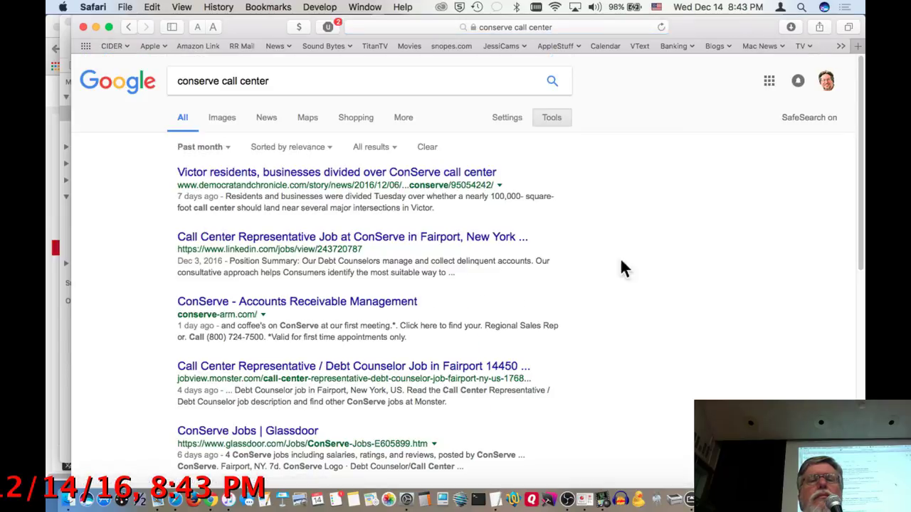
- Open the Democrat & Chronicle article "Victor residents, businesses divided over ConServe call center" and view its opening paragraphs
click(456, 179)
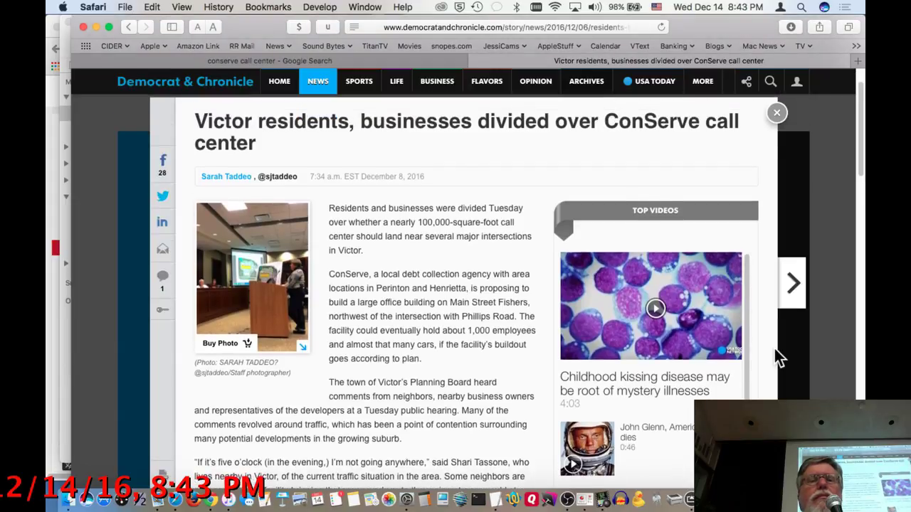
scroll(776, 356, up, 5)
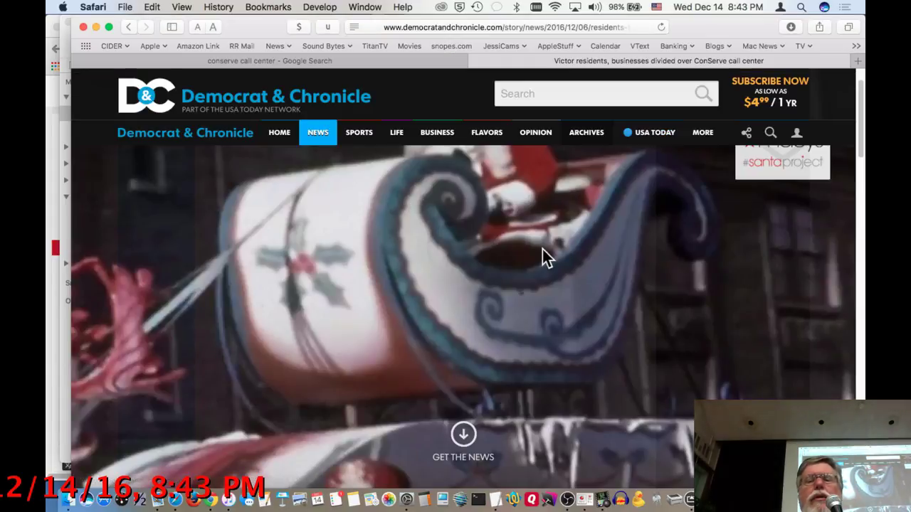
scroll(512, 414, down, 5)
scroll(515, 424, down, 3)
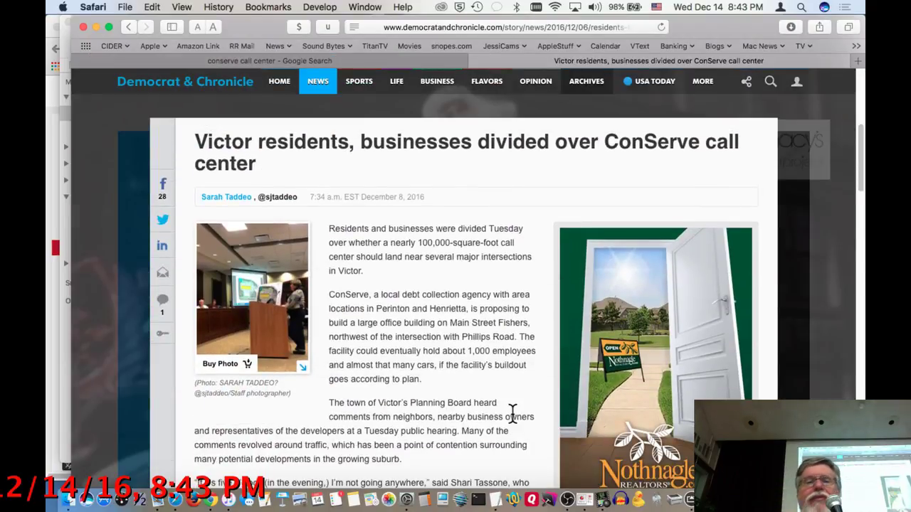
scroll(513, 414, up, 1)
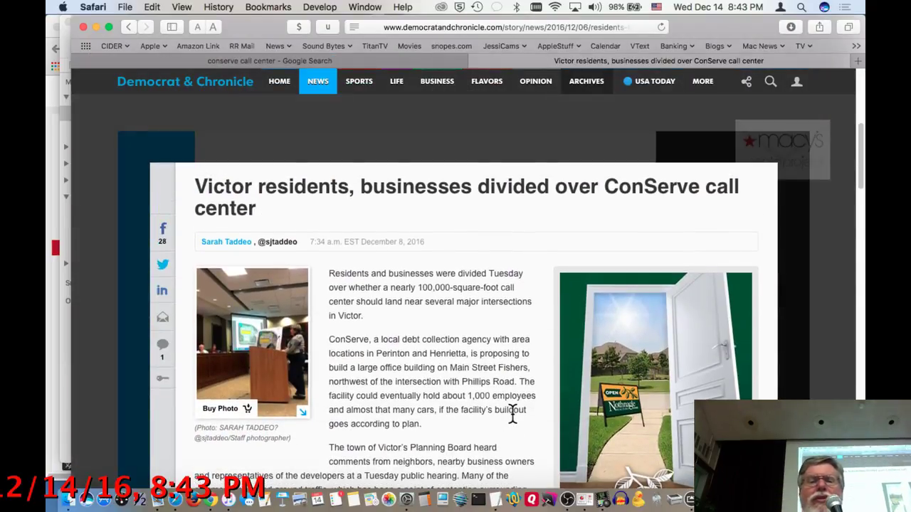
scroll(512, 413, down, 1)
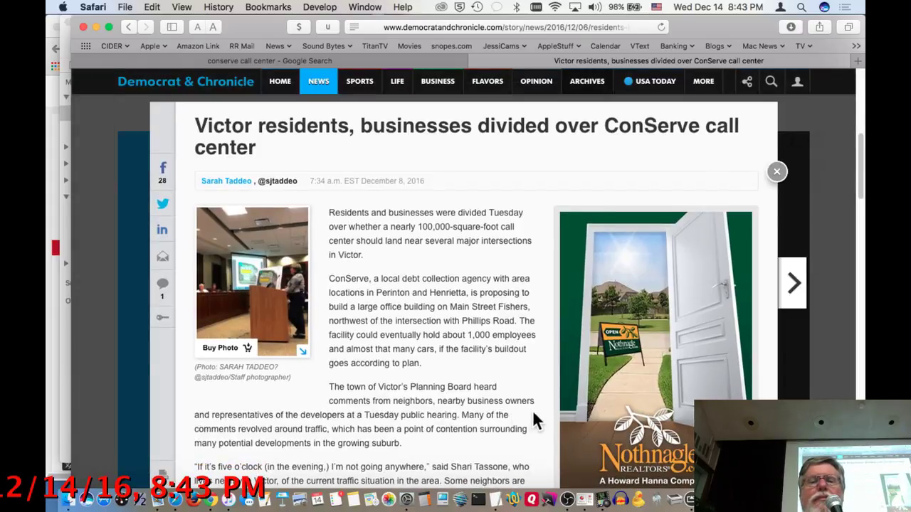
- Read the article's sections on the proposed facility, the traffic study and the reactions of nearby business owners
scroll(533, 413, down, 1)
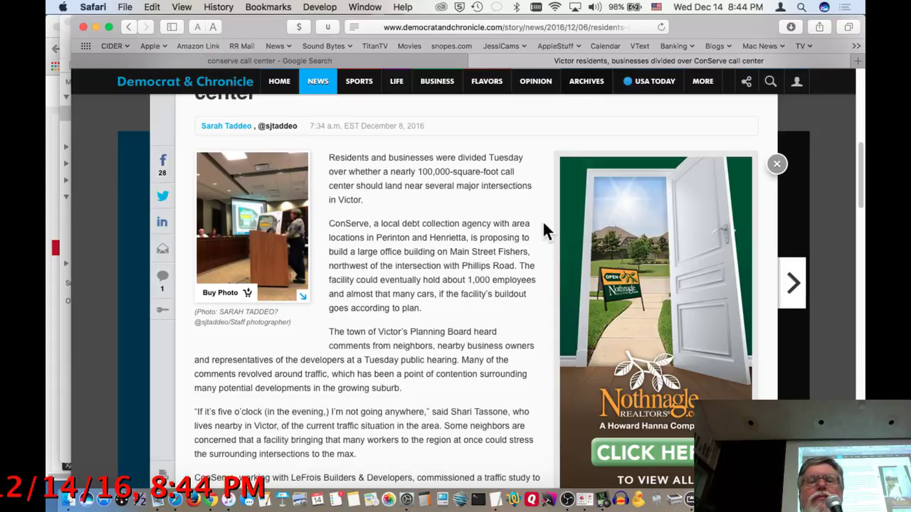
scroll(544, 224, down, 3)
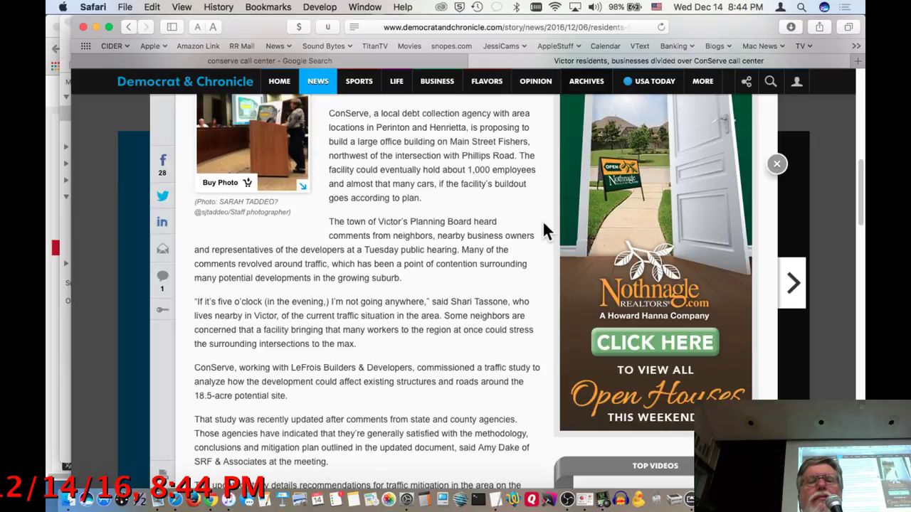
scroll(543, 223, down, 1)
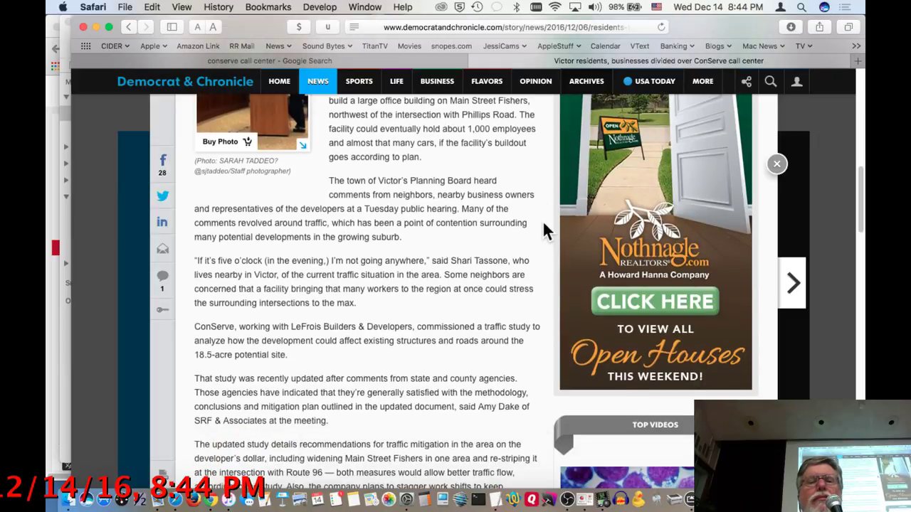
scroll(544, 224, down, 2)
scroll(543, 225, down, 2)
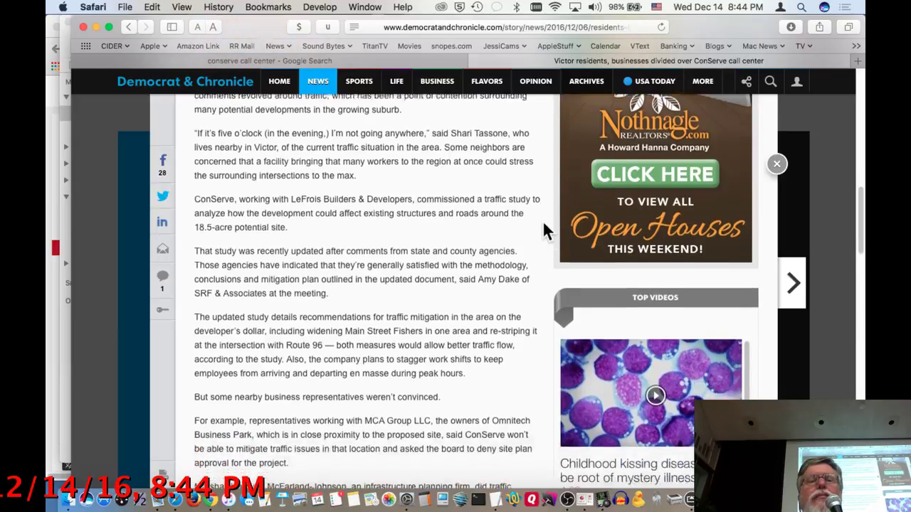
scroll(543, 225, down, 4)
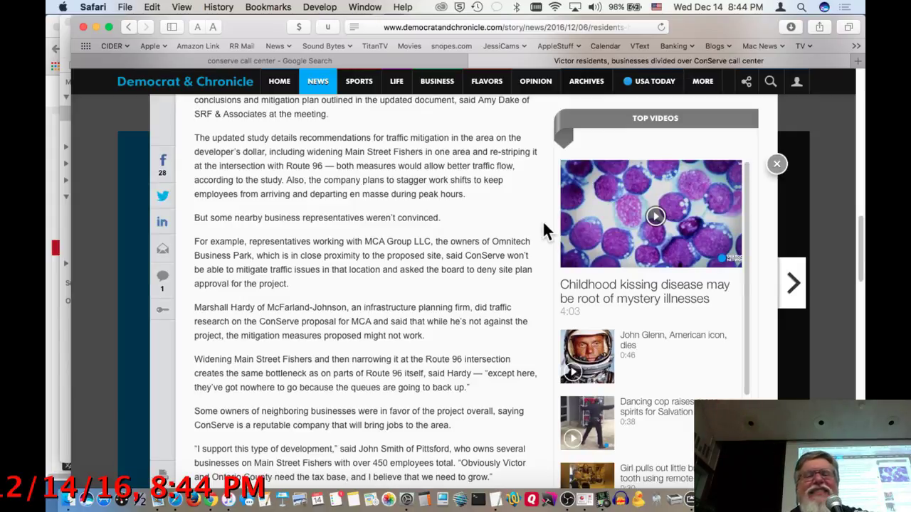
scroll(543, 230, down, 2)
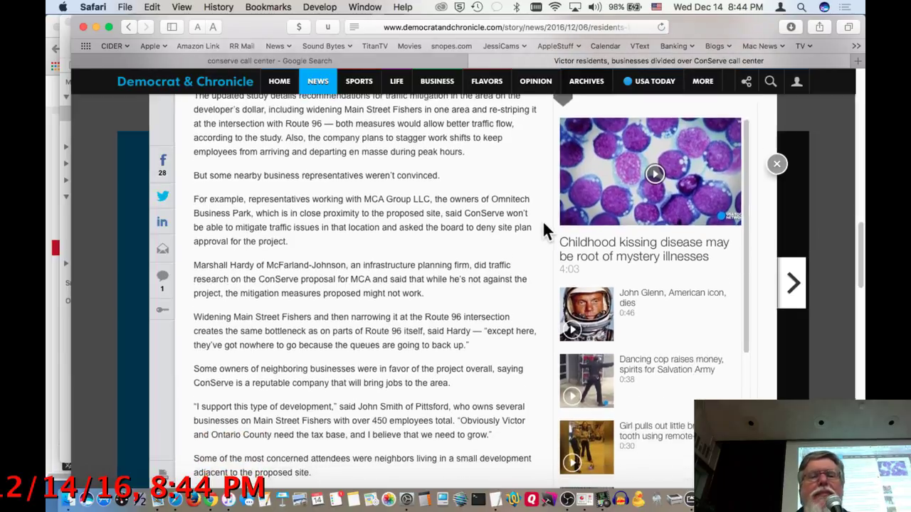
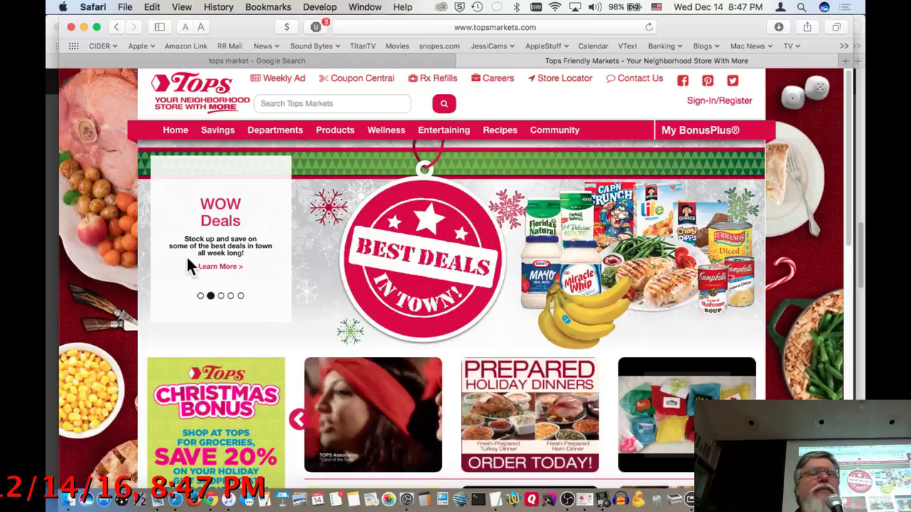
- Open the Community section of the Tops Markets site and look through its offers
click(544, 132)
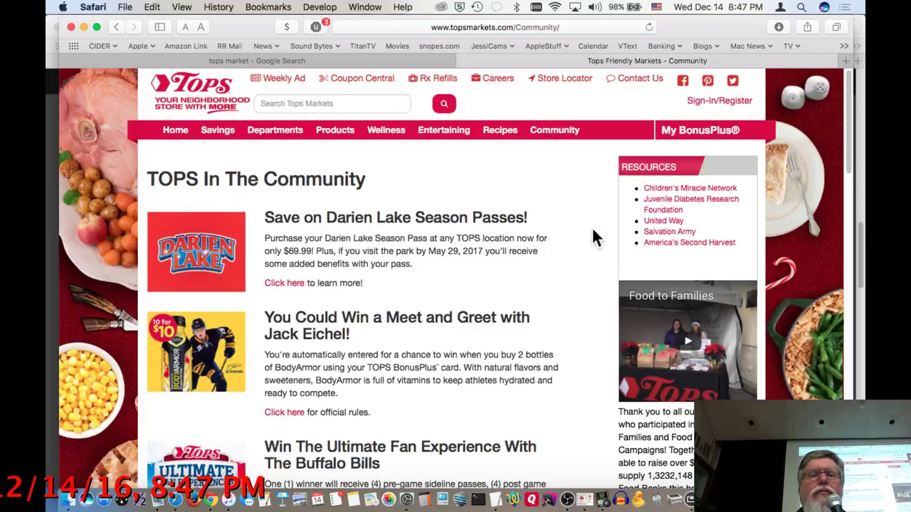
scroll(592, 229, down, 3)
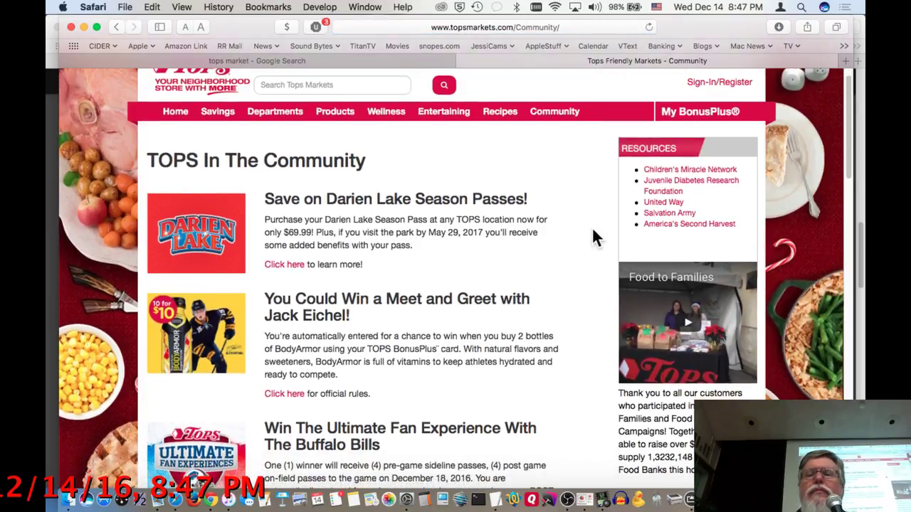
- Look through the remaining programs on the Tops Community page and open the details of Cash For Causes
scroll(593, 229, down, 8)
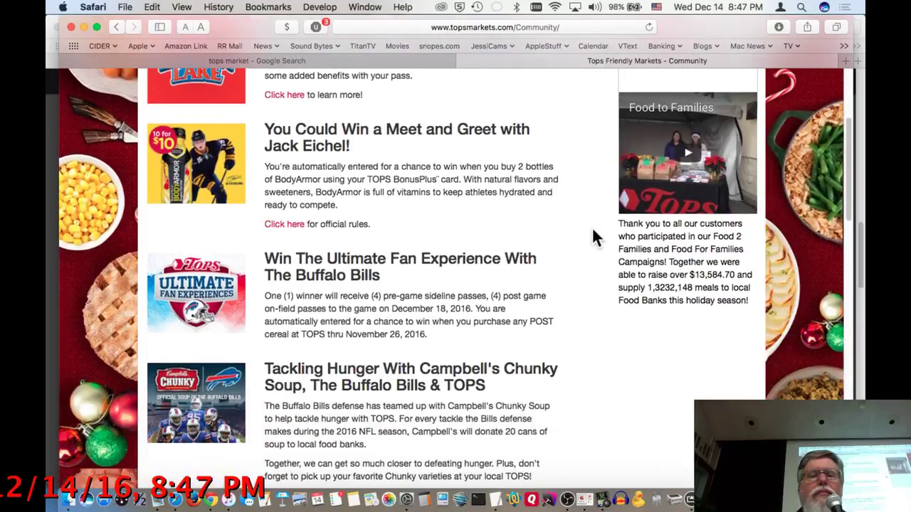
scroll(592, 229, down, 12)
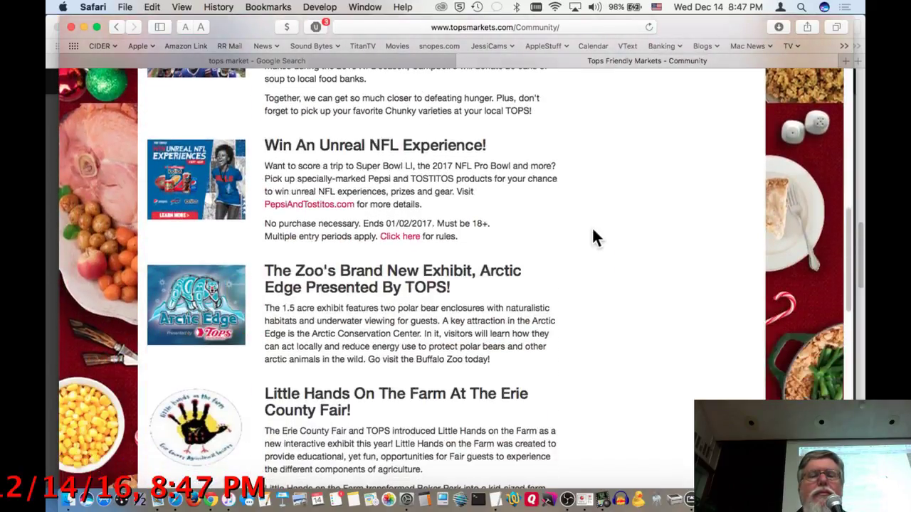
scroll(592, 229, down, 8)
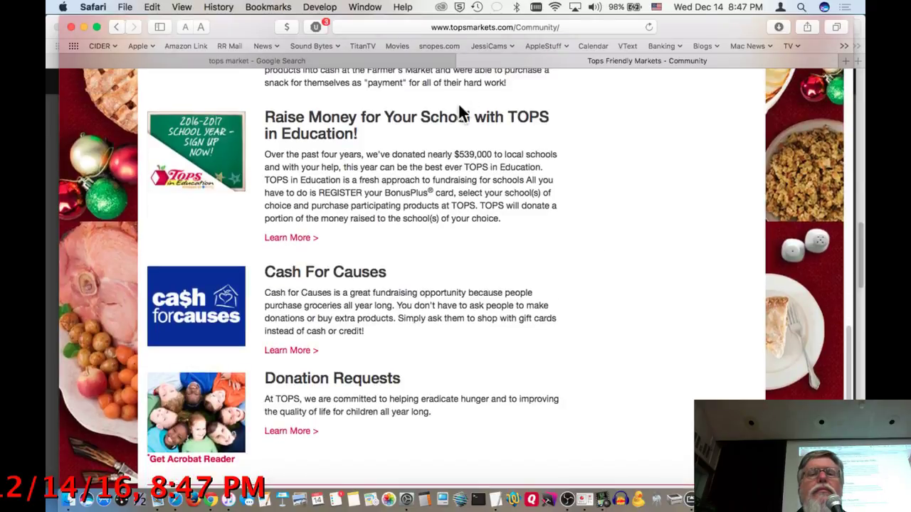
scroll(649, 246, down, 2)
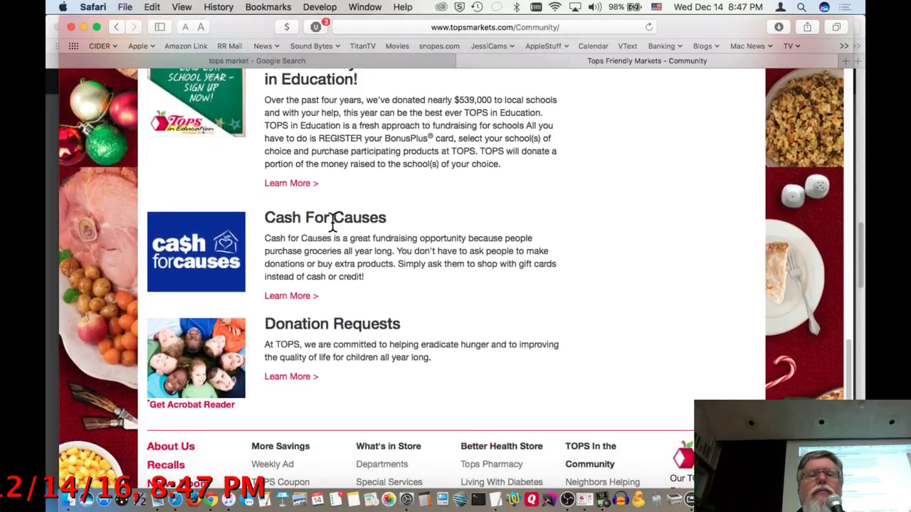
click(294, 298)
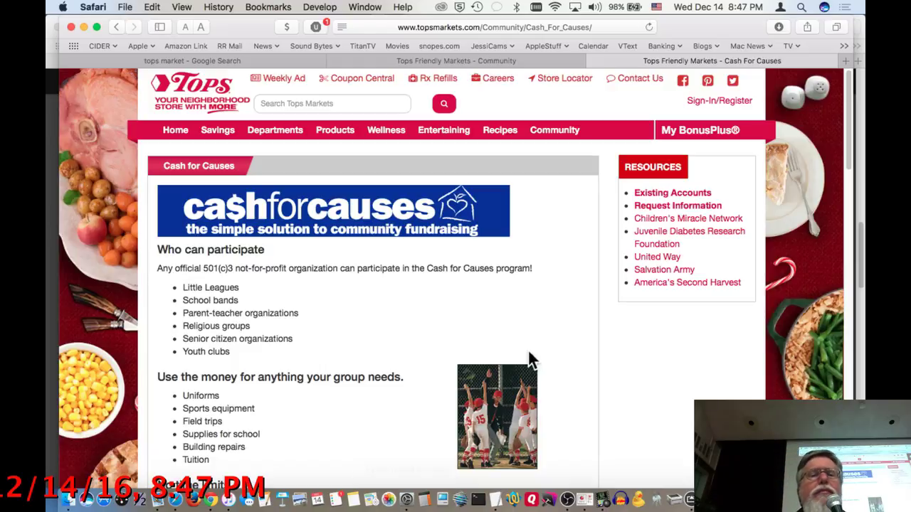
- Read the Cash for Causes page's sections on who can participate, uses of the money and how the program works
scroll(546, 320, down, 3)
scroll(547, 313, down, 1)
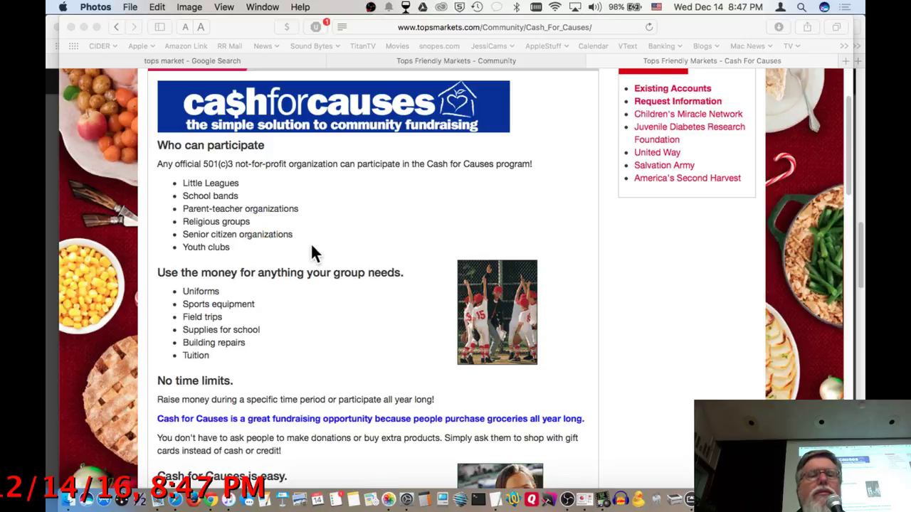
key(super+q)
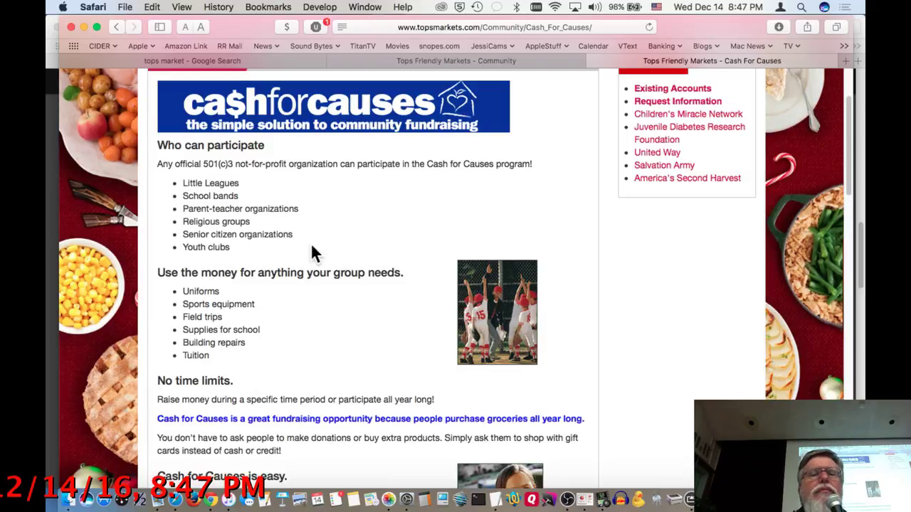
scroll(312, 247, down, 2)
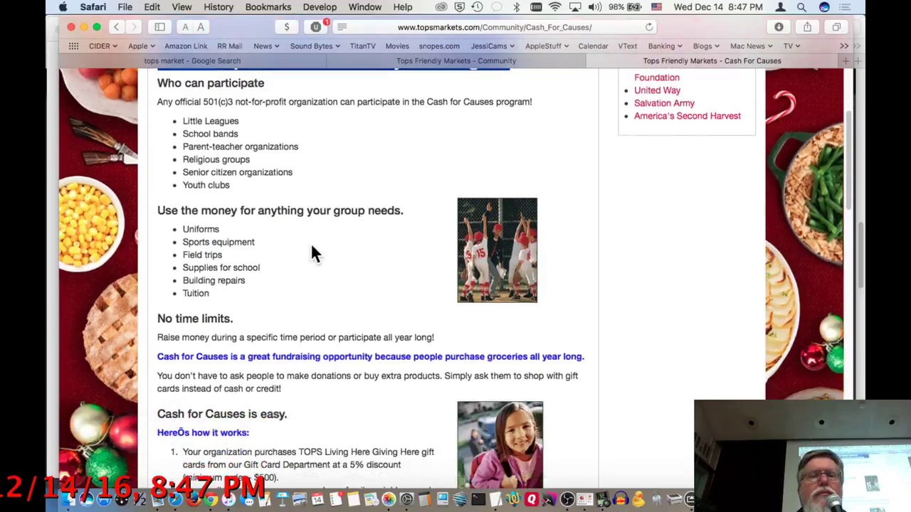
scroll(313, 247, down, 4)
scroll(312, 247, down, 5)
scroll(310, 243, up, 10)
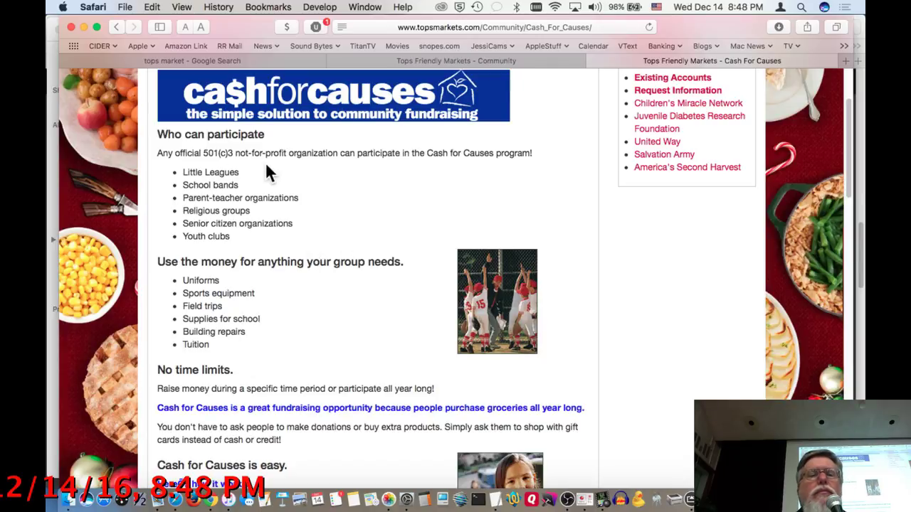
scroll(266, 166, up, 1)
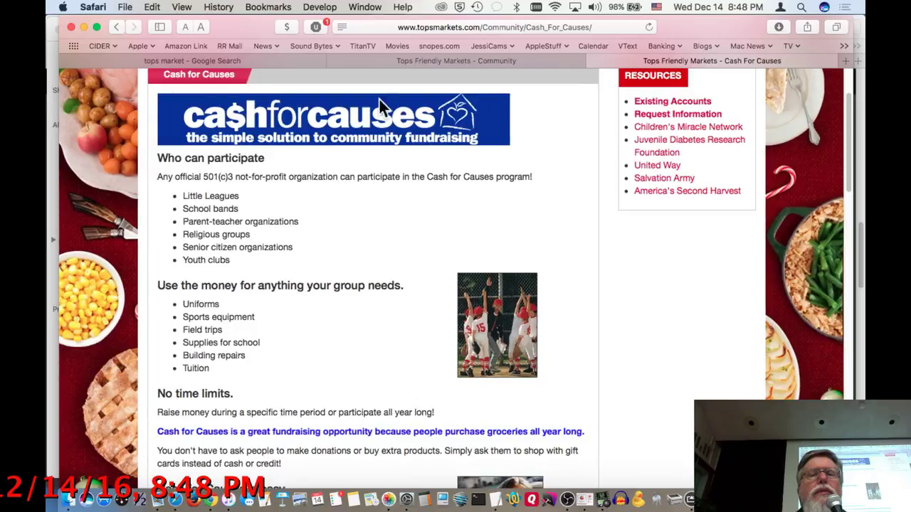
- Return to the Tops Community page, view its end, and close the Tops pages together with the "tops market" search
click(385, 57)
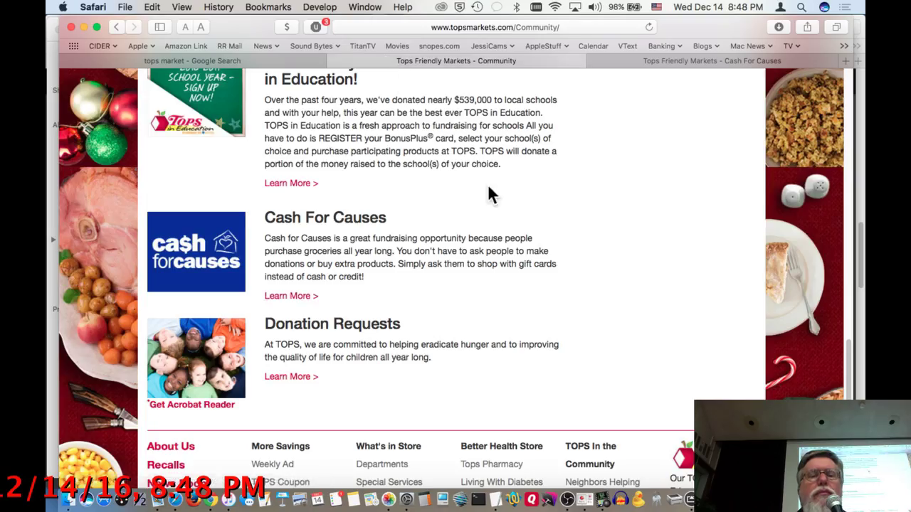
scroll(489, 188, down, 2)
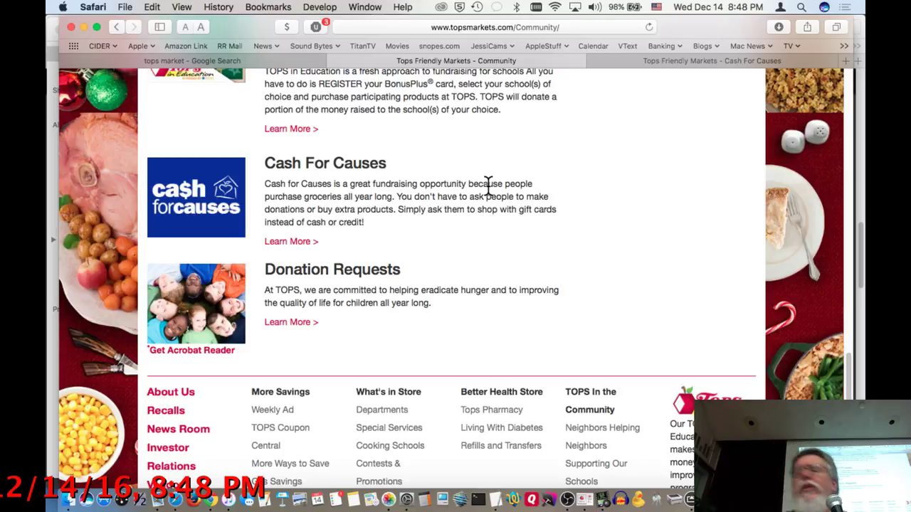
scroll(488, 186, down, 4)
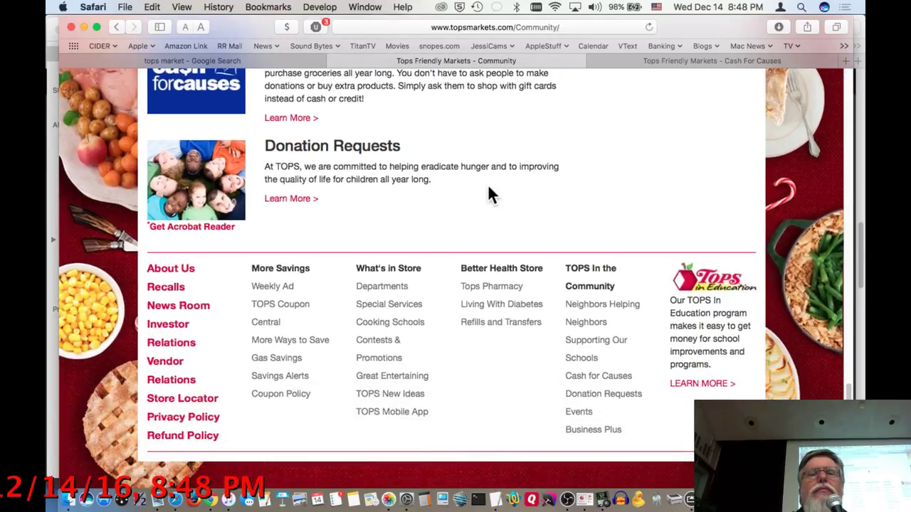
key(super+w)
key(super+w)
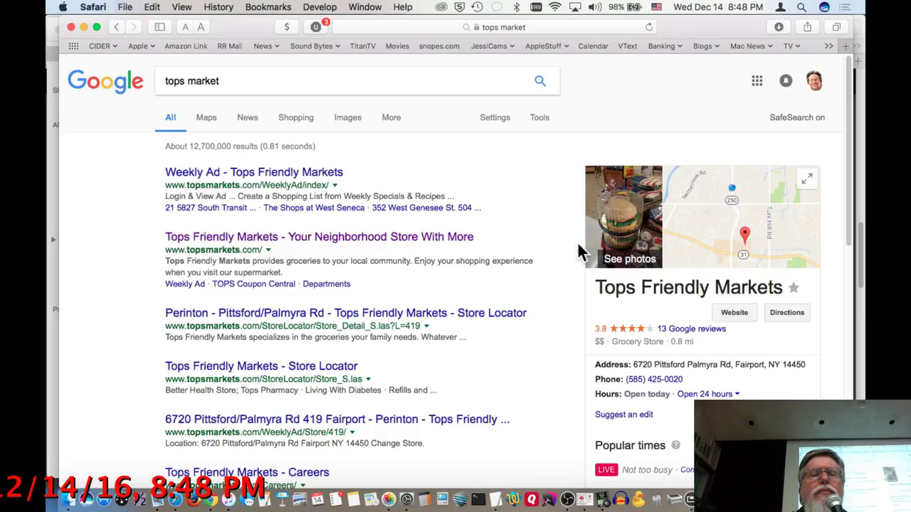
key(super+w)
- Read the Democrat & Chronicle article "Eastview Mall had big effect on Victor" through the former farm site and early development plans
scroll(505, 257, down, 3)
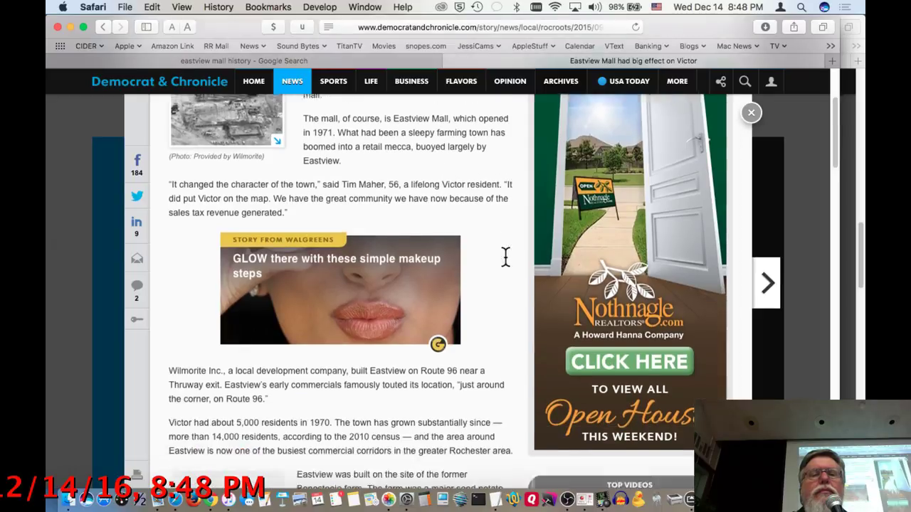
scroll(505, 257, down, 2)
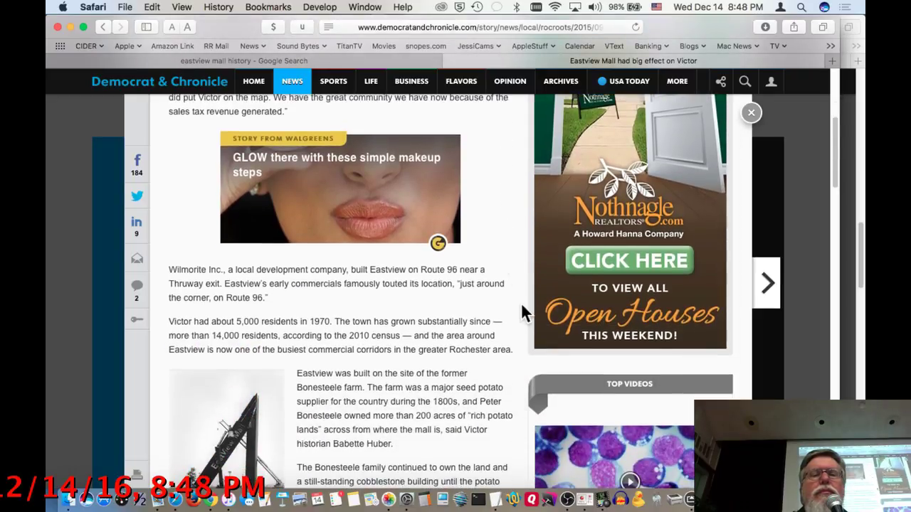
scroll(521, 302, down, 3)
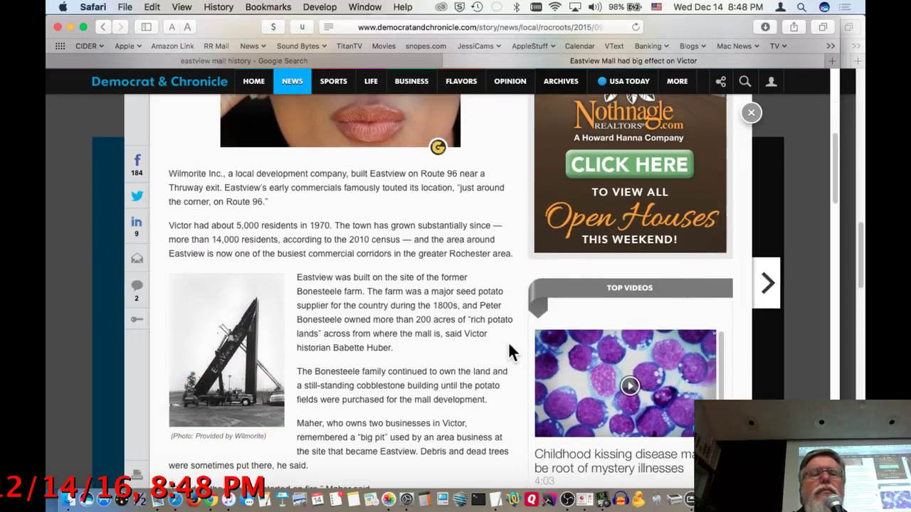
scroll(508, 350, down, 1)
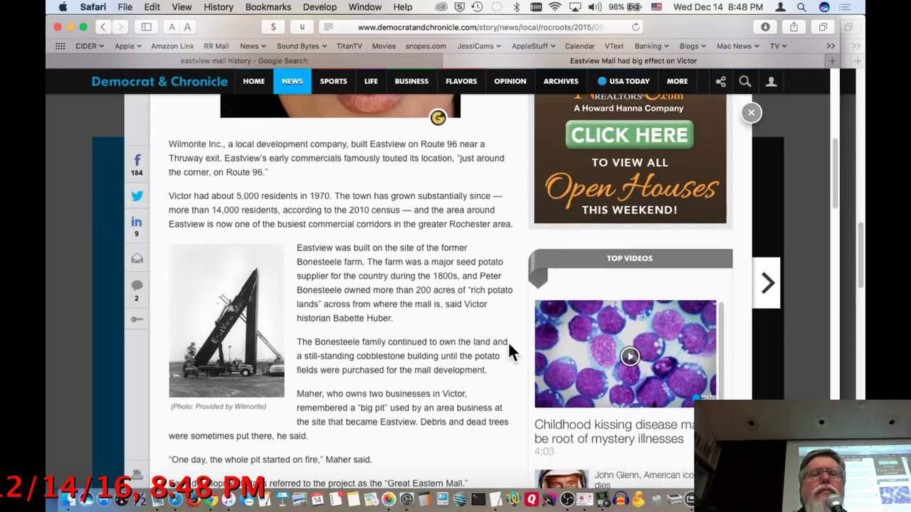
scroll(508, 348, down, 2)
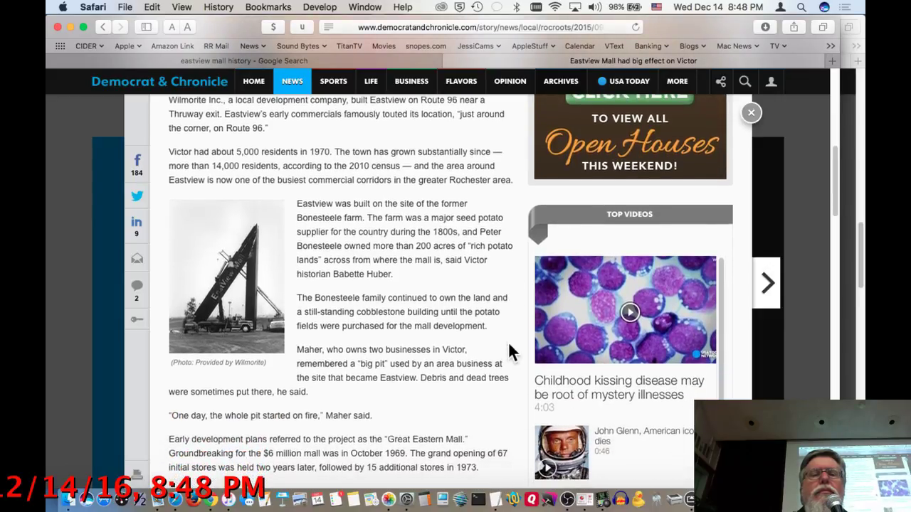
scroll(508, 350, down, 2)
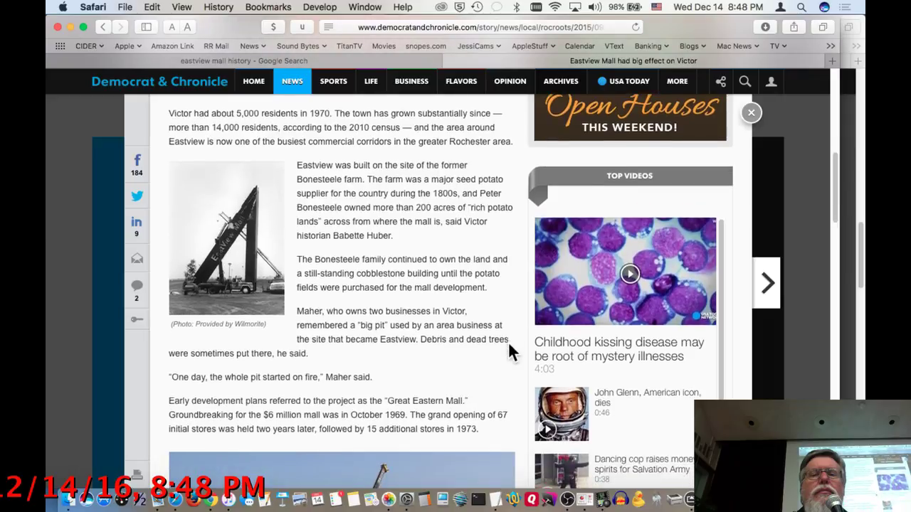
scroll(508, 345, down, 2)
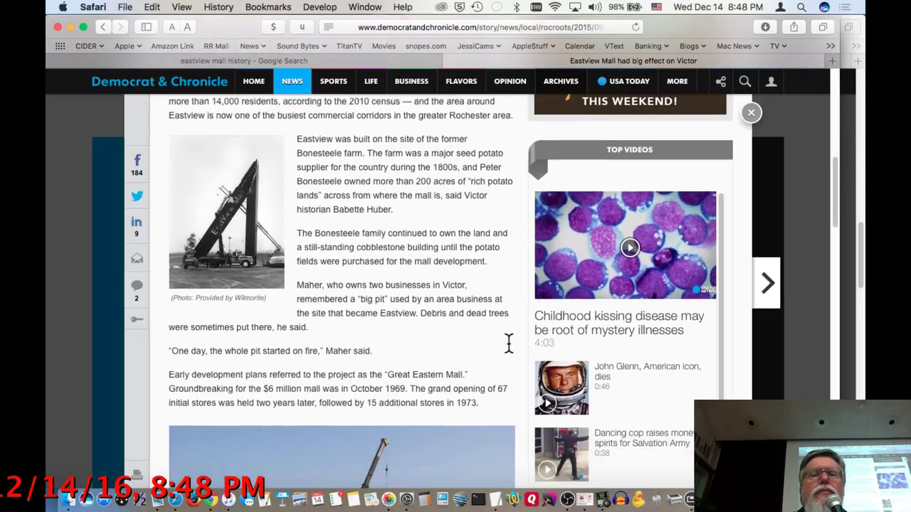
scroll(509, 350, down, 2)
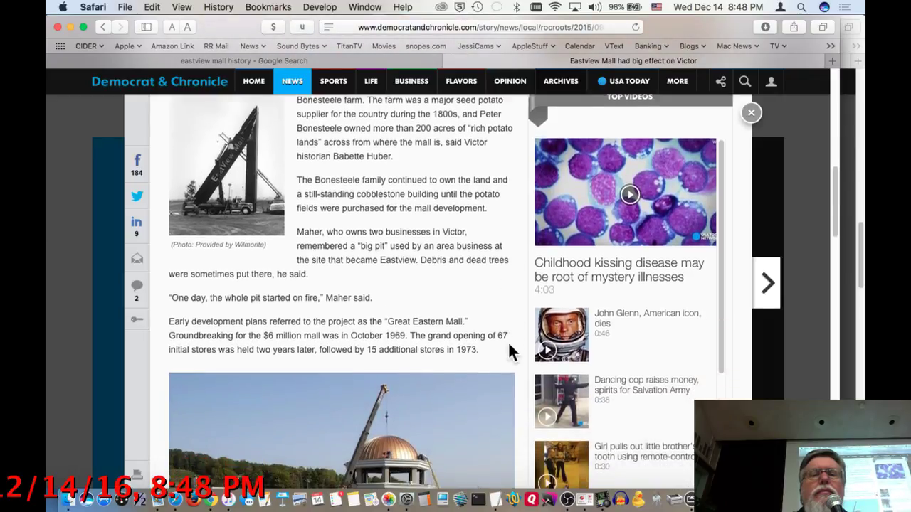
scroll(509, 350, down, 3)
scroll(508, 349, down, 1)
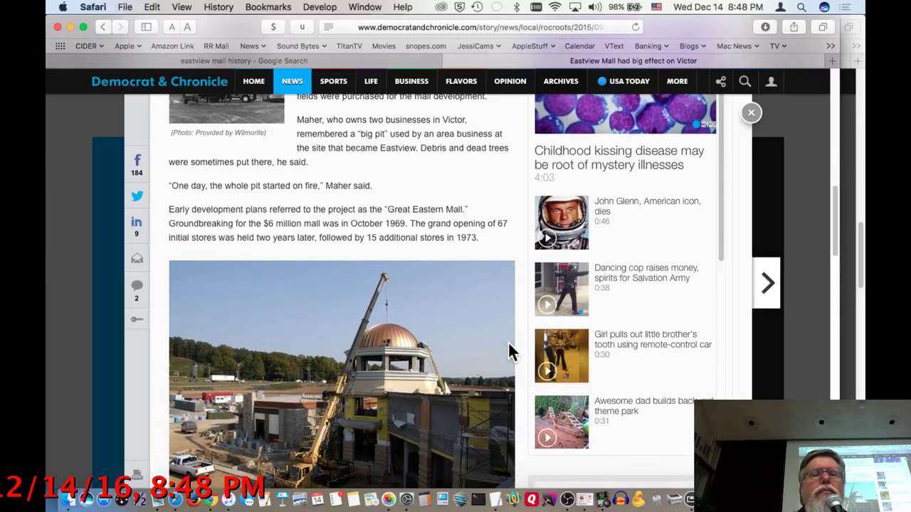
- Read the Eastview Mall article's closing sections on the outdoor sign, the mall's expansions and Route 96 traffic
scroll(508, 348, down, 4)
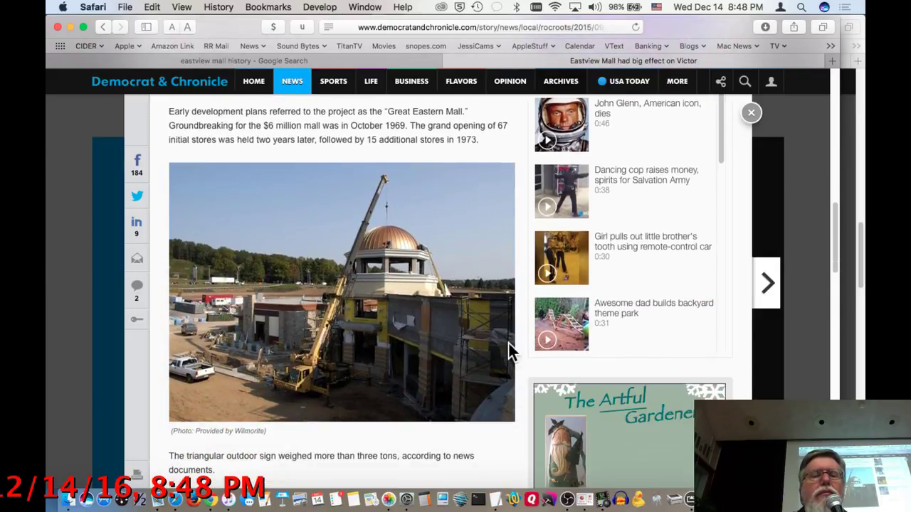
scroll(508, 348, down, 3)
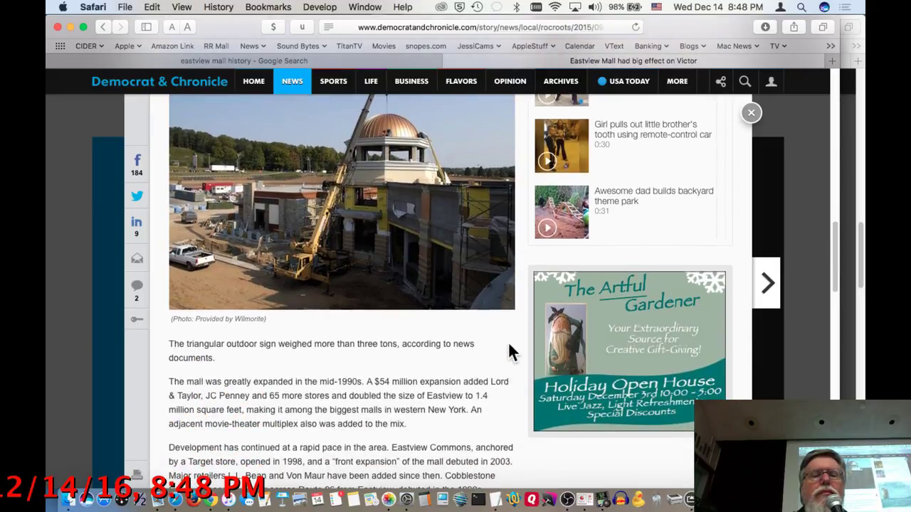
scroll(508, 348, down, 4)
scroll(508, 344, down, 3)
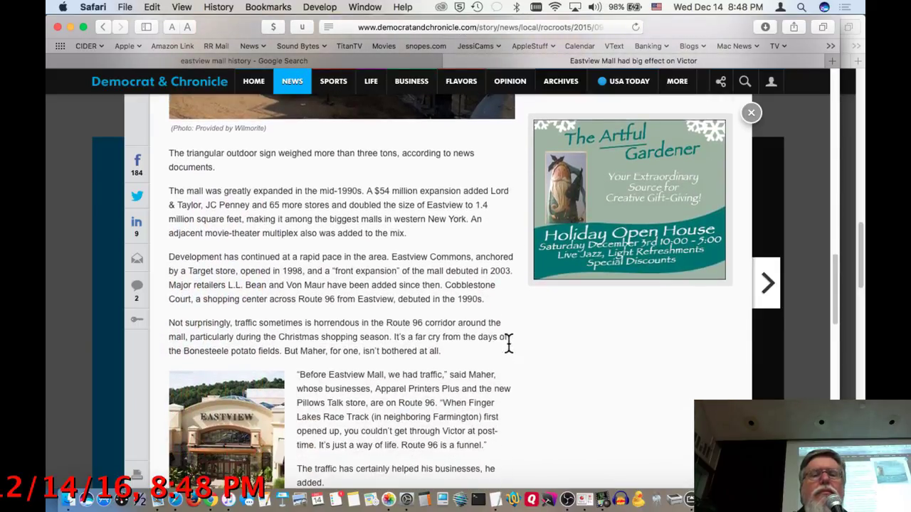
scroll(508, 351, down, 2)
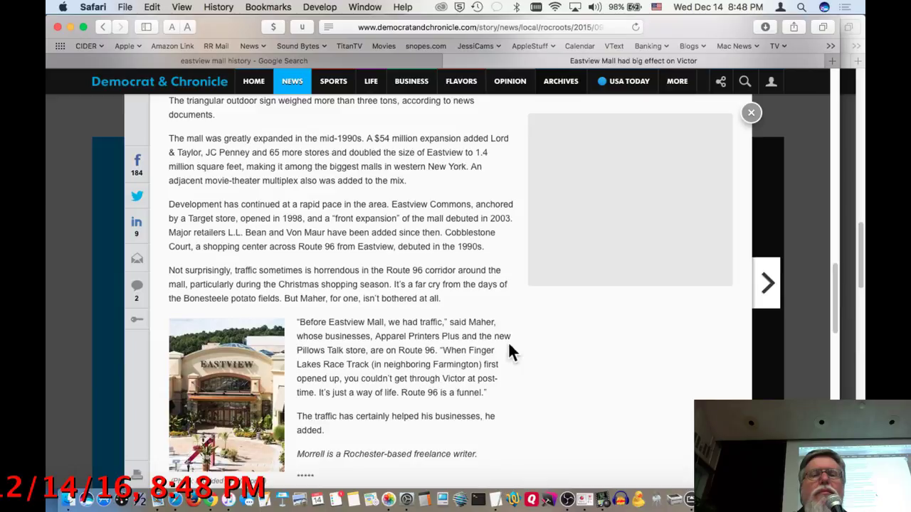
scroll(510, 350, down, 2)
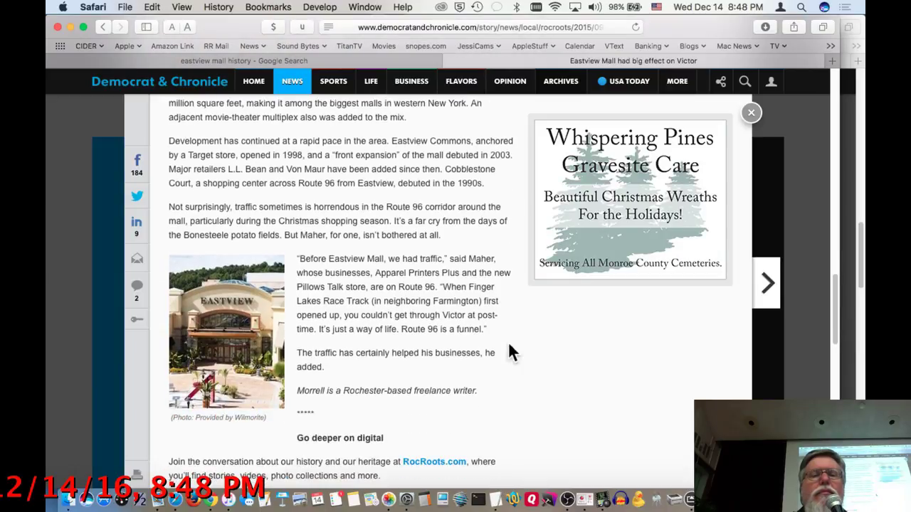
scroll(510, 348, down, 1)
- Return to the start of the Eastview Mall article and review the paragraphs on the mall's opening and Victor's growth
scroll(510, 348, up, 8)
scroll(510, 349, up, 8)
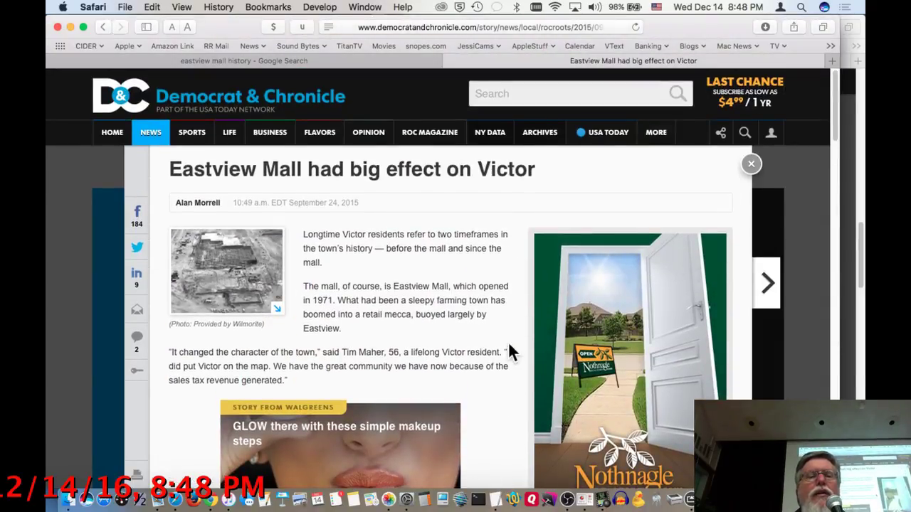
scroll(508, 349, down, 6)
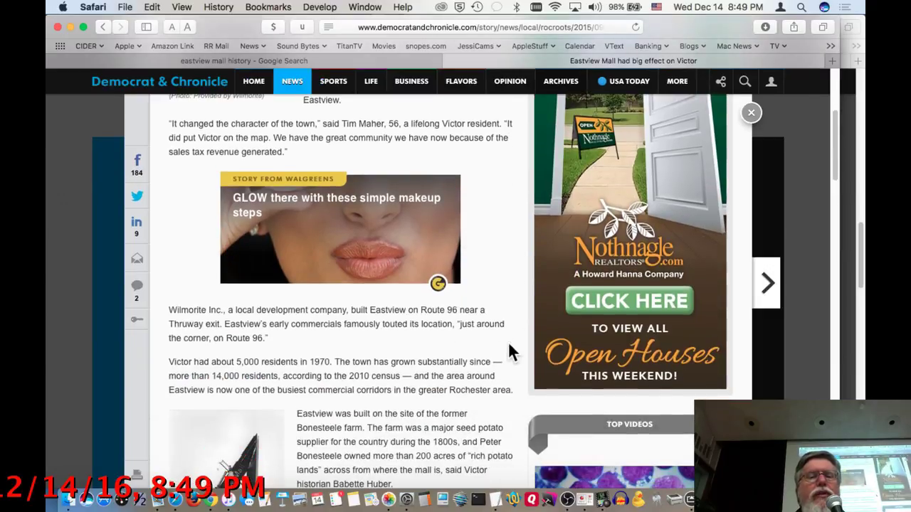
scroll(508, 349, down, 2)
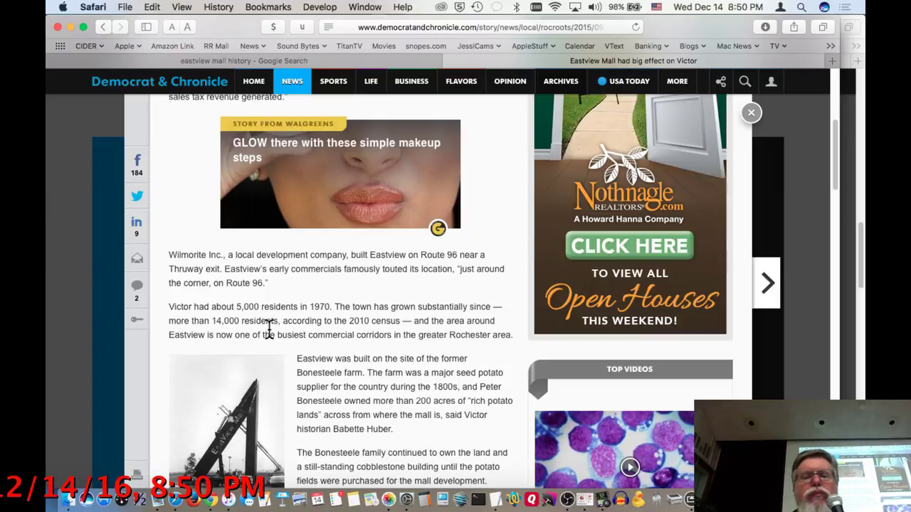
- Switch to Photos and look through the Moments from 2012 to 2014
key(super+Tab)
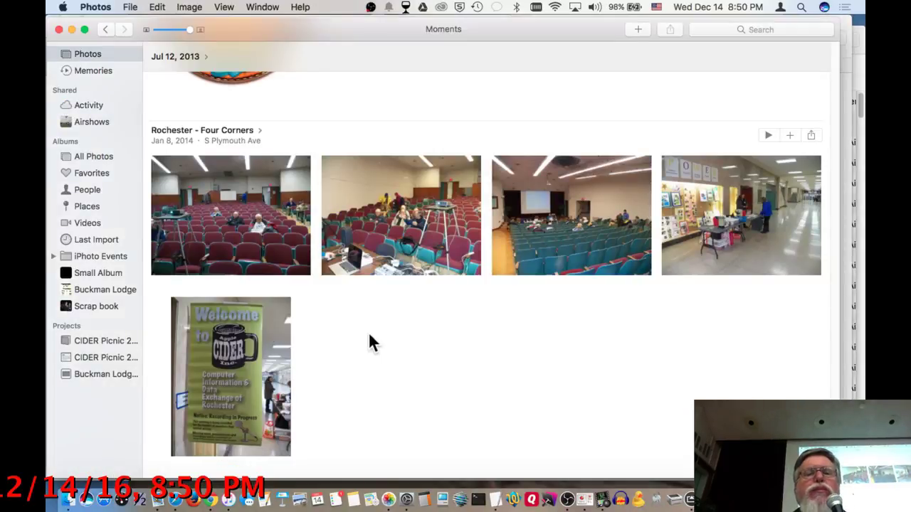
scroll(370, 336, up, 5)
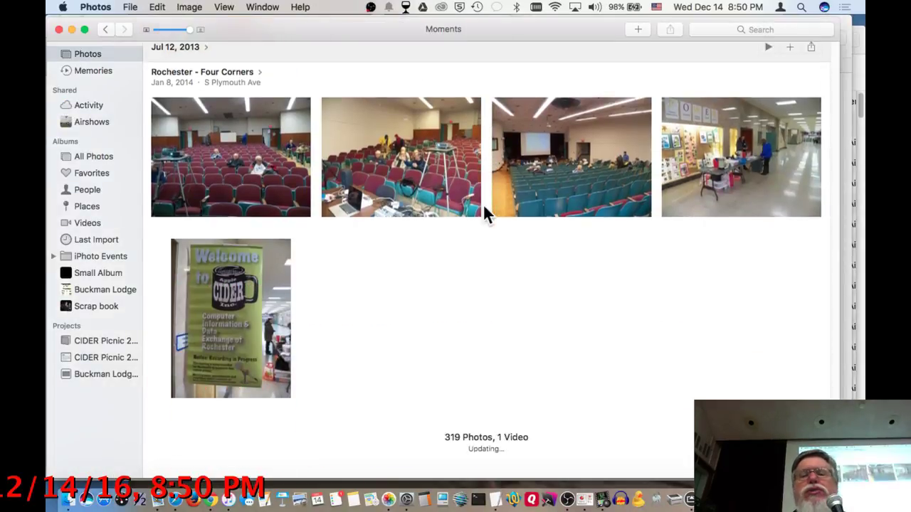
scroll(484, 213, up, 10)
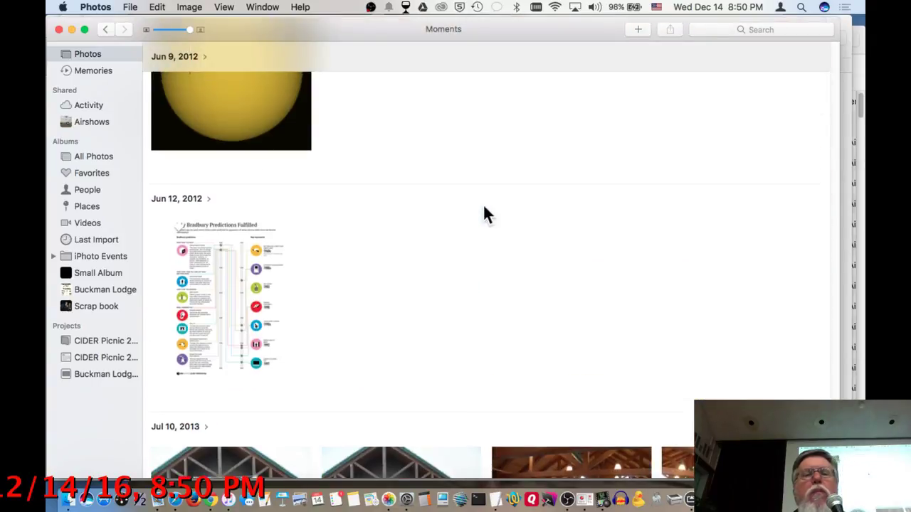
scroll(484, 209, down, 5)
scroll(484, 208, up, 10)
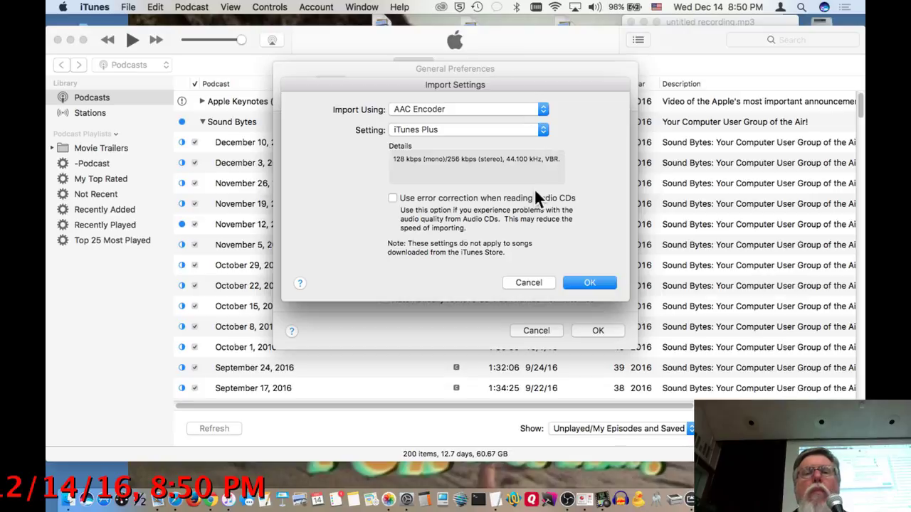
- Cancel the iTunes import settings and the general preferences without applying any changes
click(527, 283)
click(532, 331)
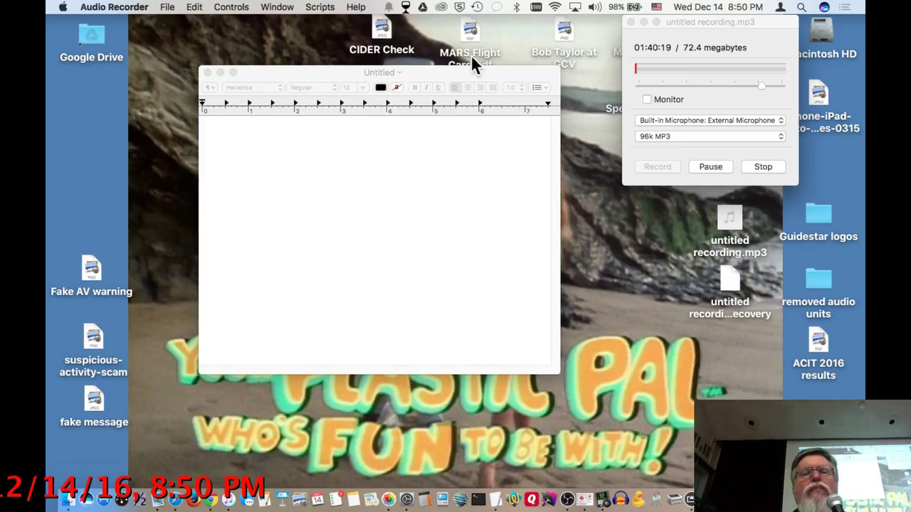
- Close the character viewer and quit TextEdit, and hide the Audio Recorder window to clear the desktop
click(491, 129)
key(ctrl+super+space)
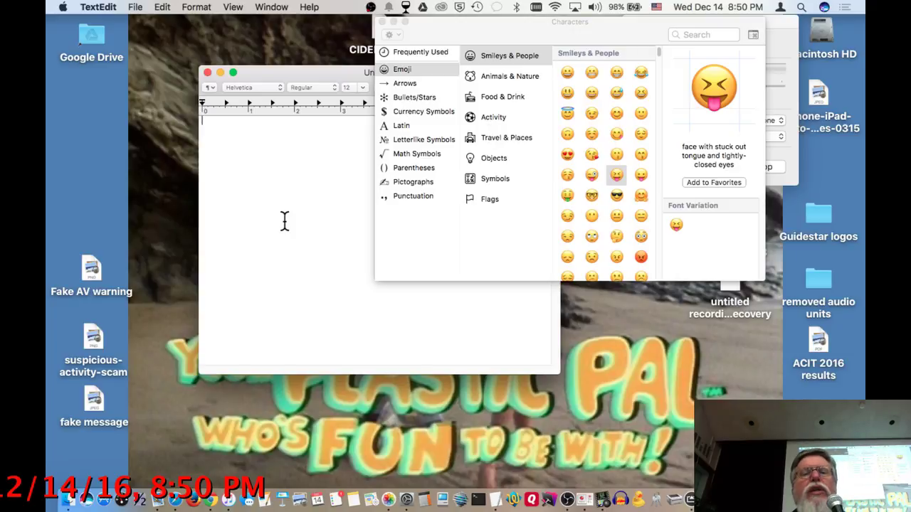
click(382, 22)
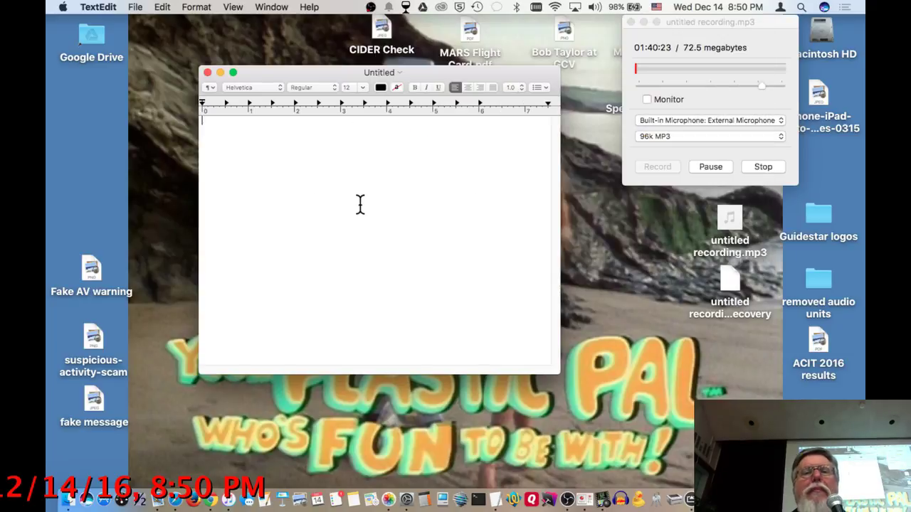
key(super+q)
click(390, 207)
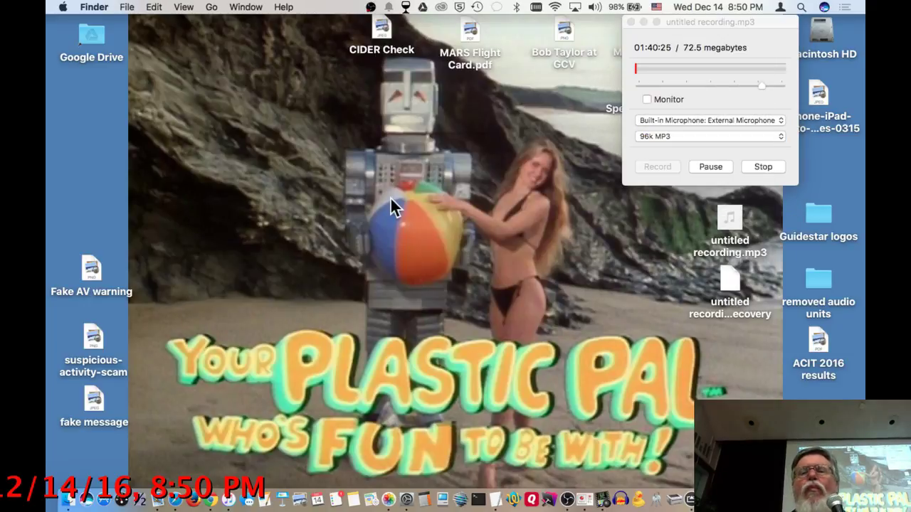
click(737, 28)
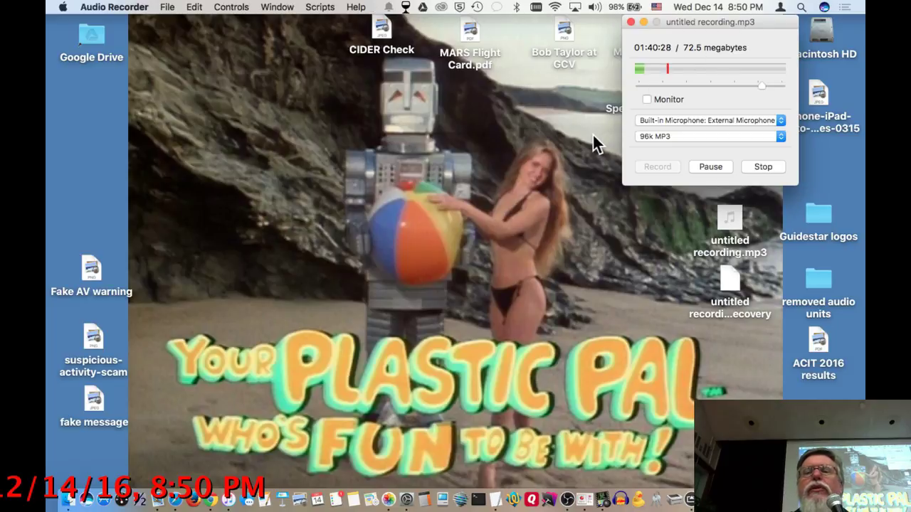
key(super+h)
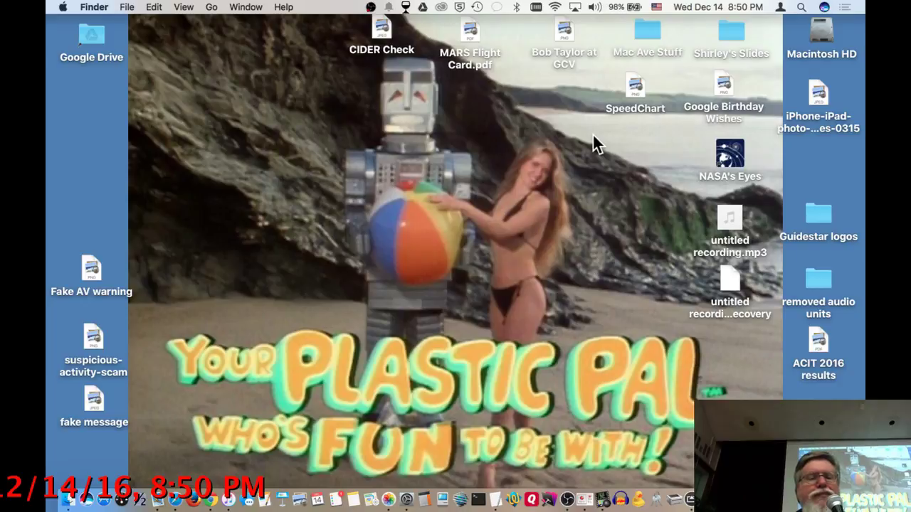
- Switch to Safari, open the Apple CIDER home page and review the December 14 and 17 meeting details
key(super+Tab)
key(super+Tab)
key(super+Tab)
key(super+Tab)
key(super+Tab)
key(super+Tab)
key(super+Tab)
key(super+Tab)
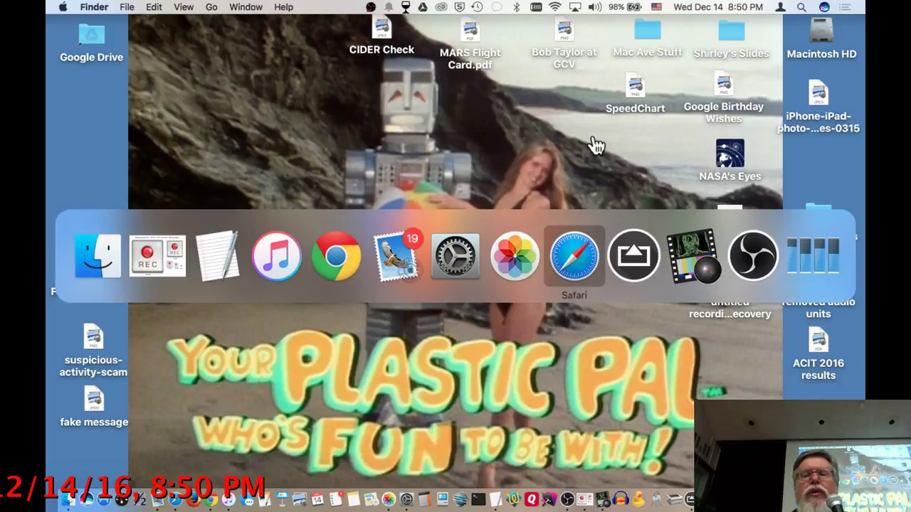
key(super+shift+h)
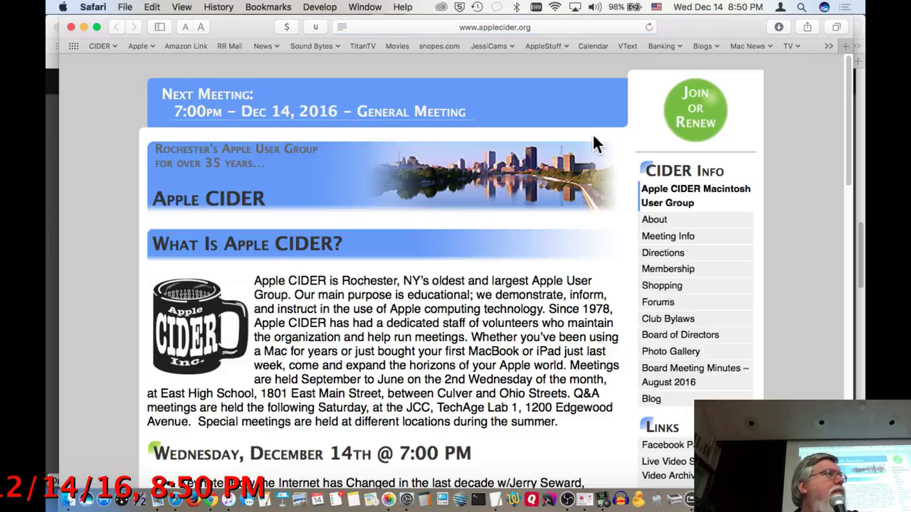
scroll(536, 335, down, 5)
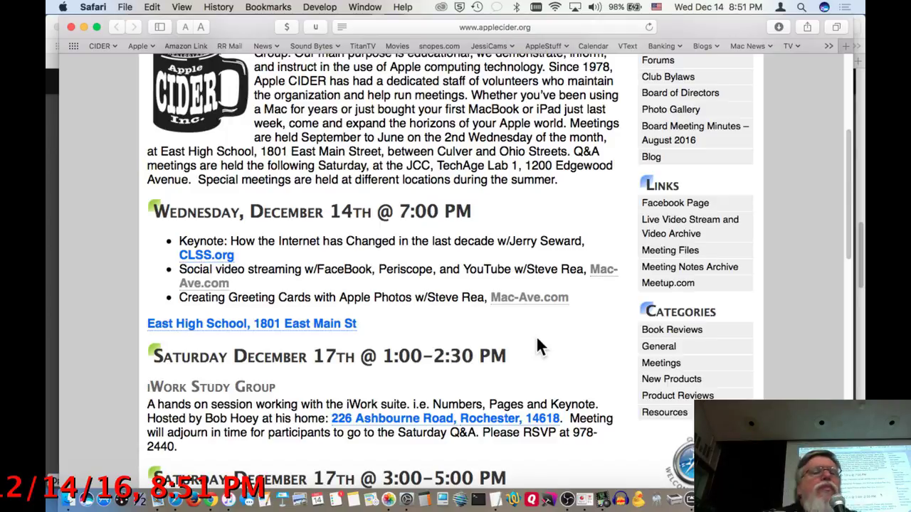
key(super+h)
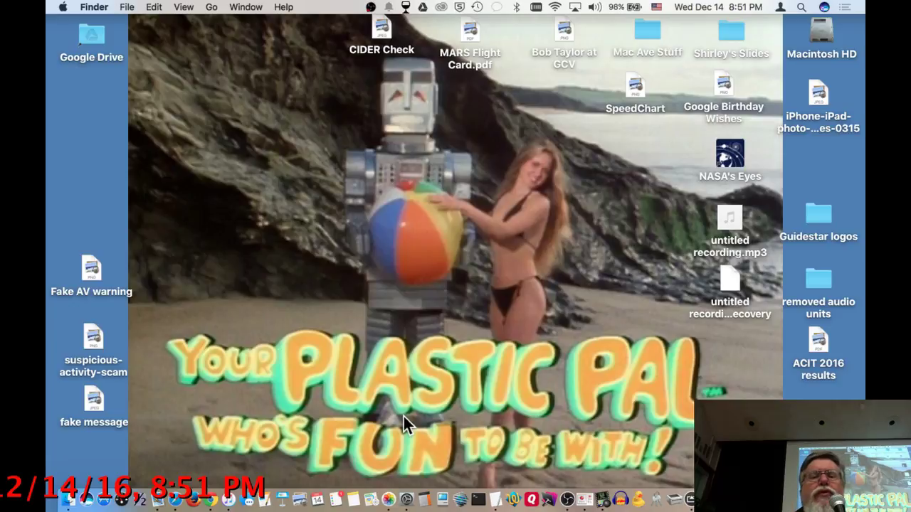
- Switch to Photos and demonstrate the sidebar by hiding it, showing it again and hiding it once more
click(387, 501)
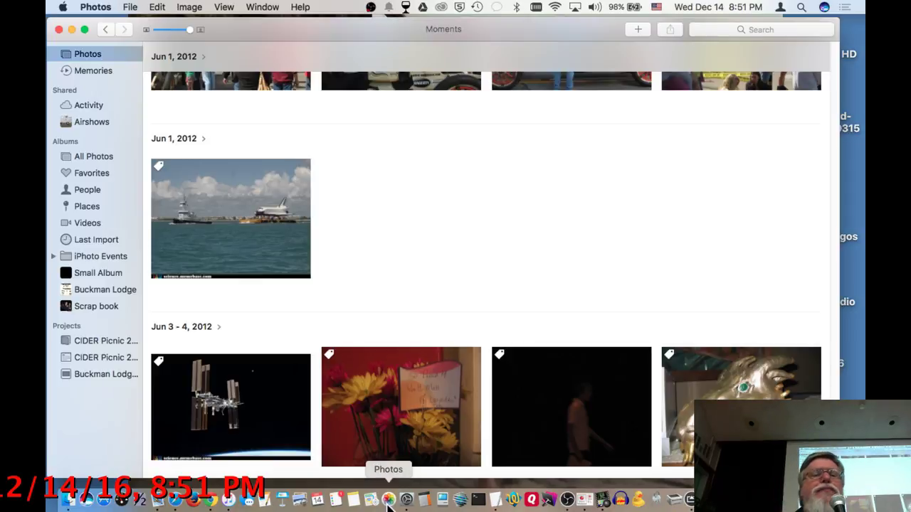
click(215, 7)
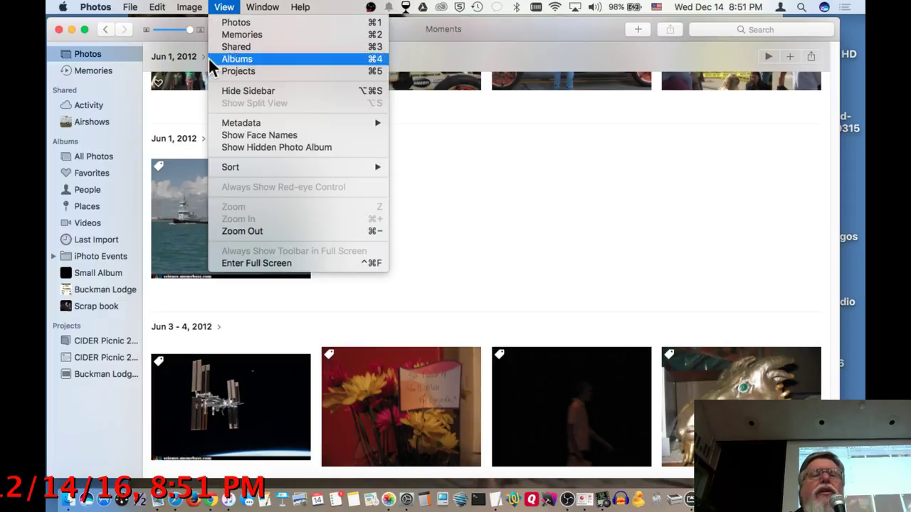
click(215, 92)
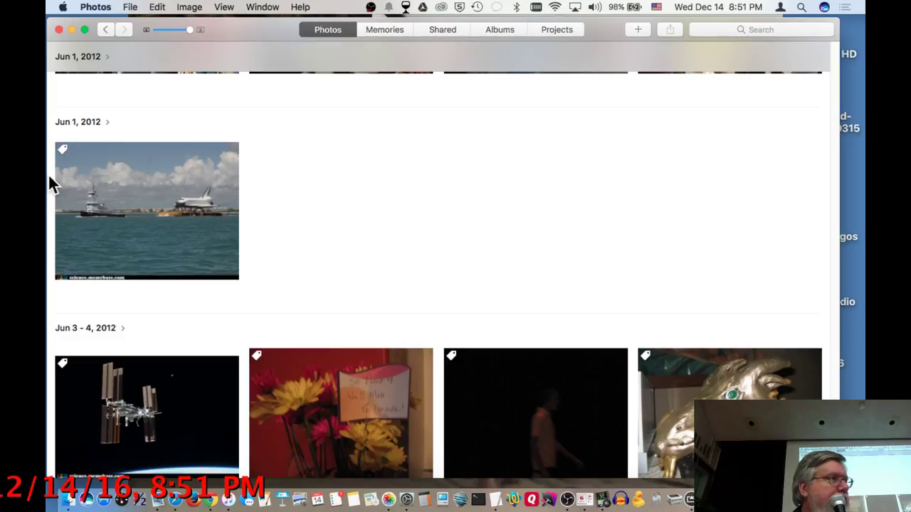
click(225, 7)
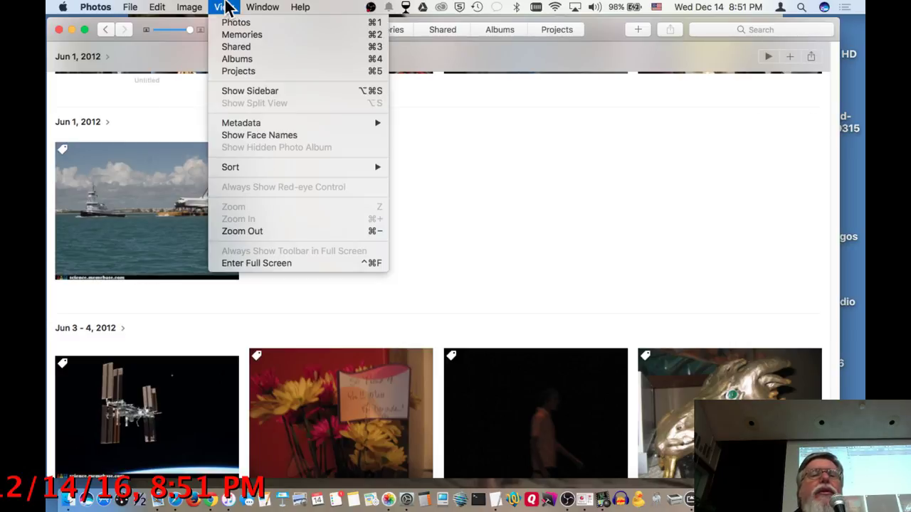
click(283, 92)
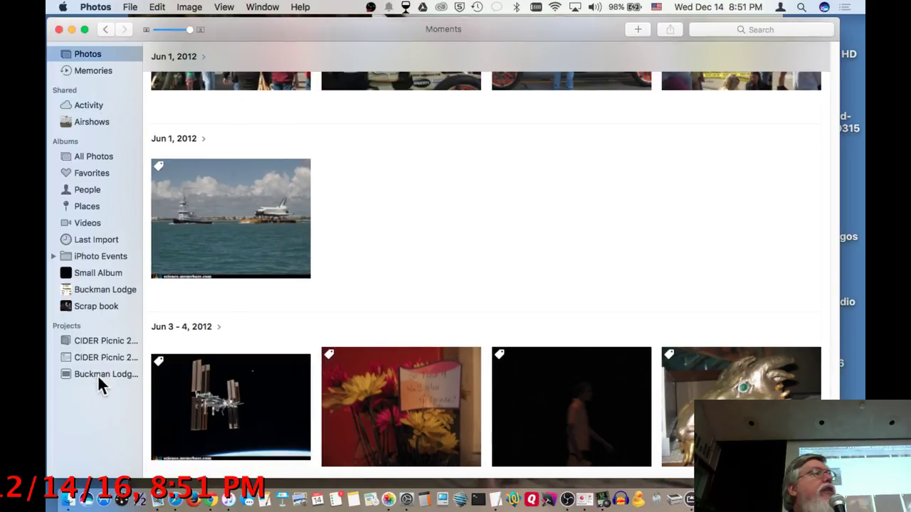
click(226, 7)
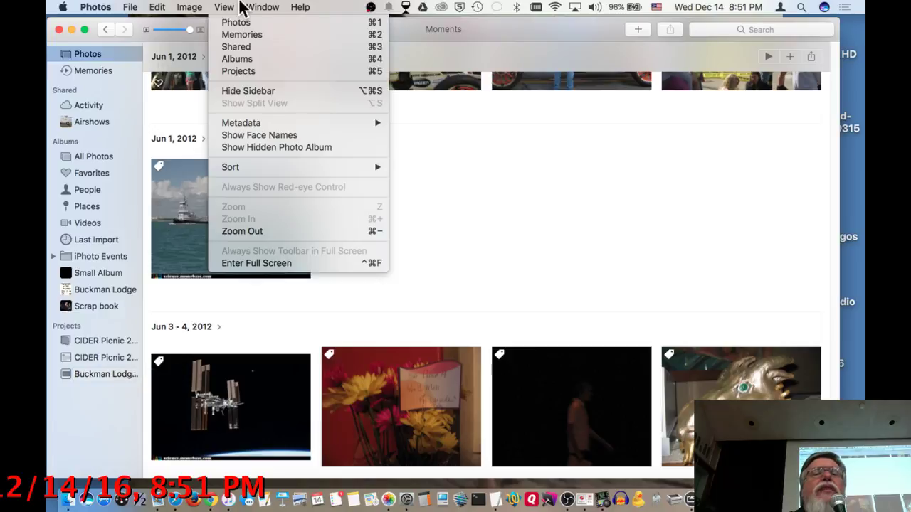
click(235, 90)
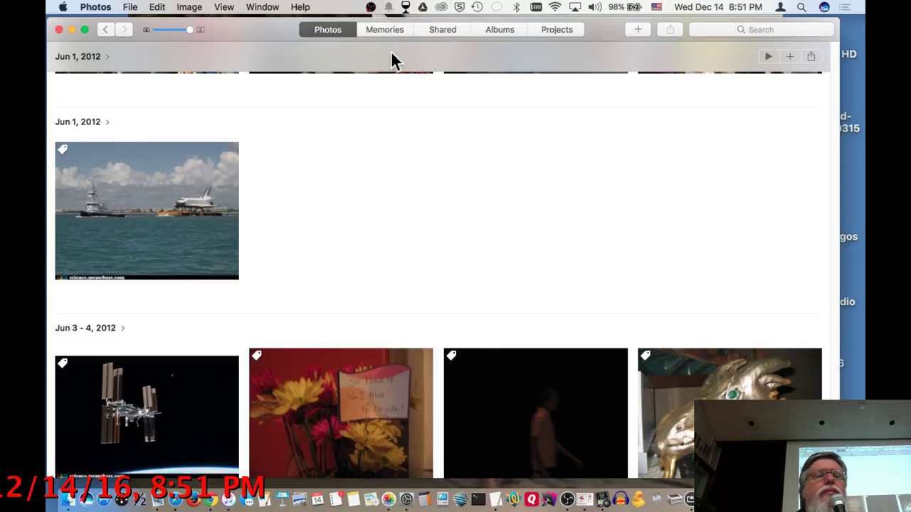
- View the Jun 1, 2012 space shuttle barge photo on its own and return to the Moments thumbnails
click(158, 246)
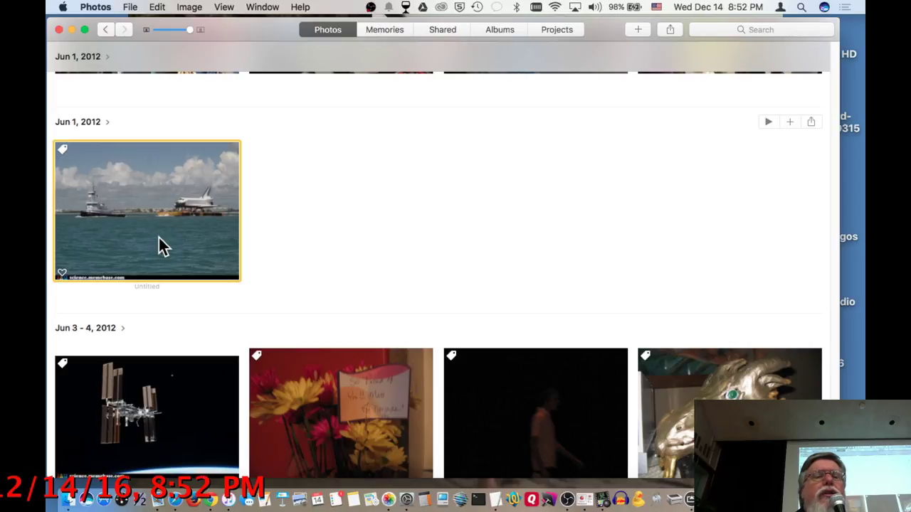
double_click(159, 237)
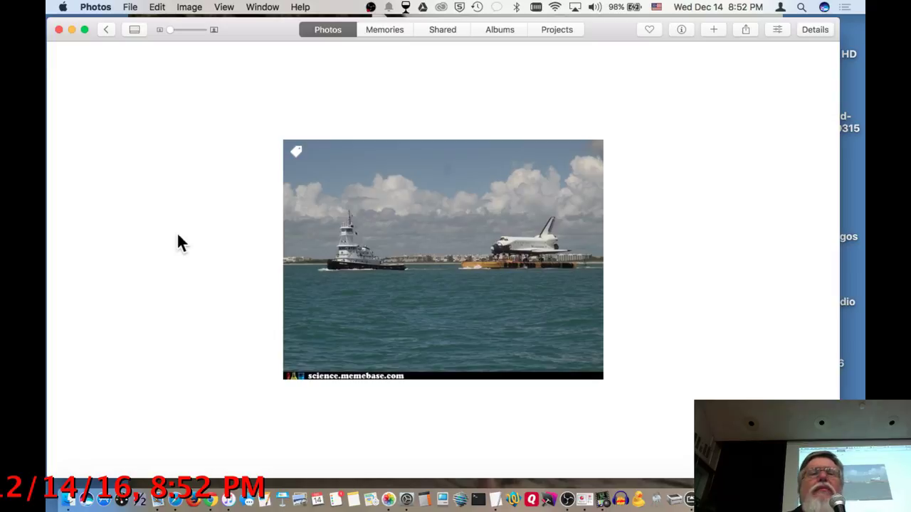
click(105, 30)
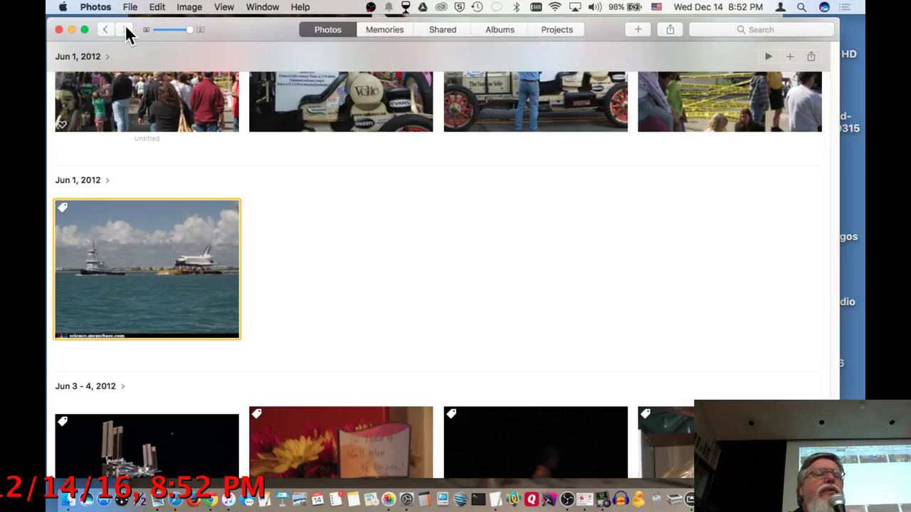
mouse_move(188, 30)
mouse_down()
mouse_move(165, 30)
mouse_move(194, 29)
mouse_up()
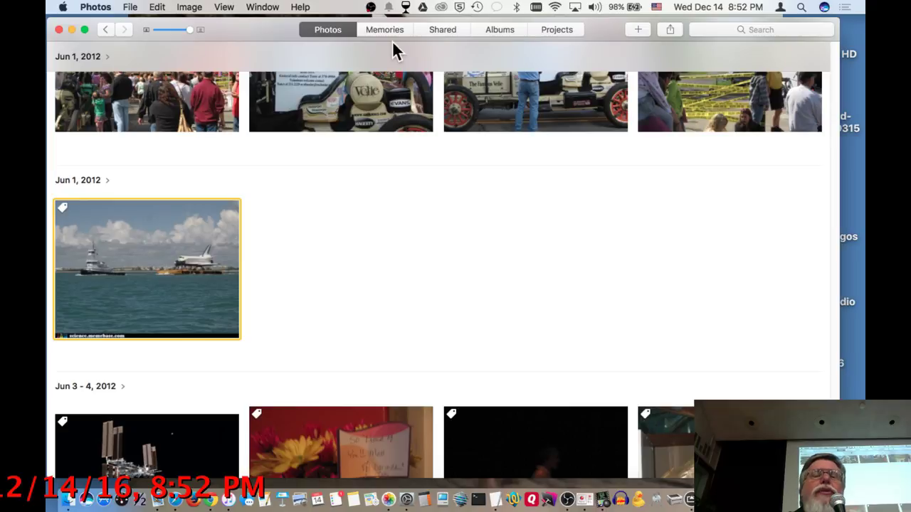
- Show the Albums overview in Photos, check the stream status in OBS and return to Photos
click(499, 31)
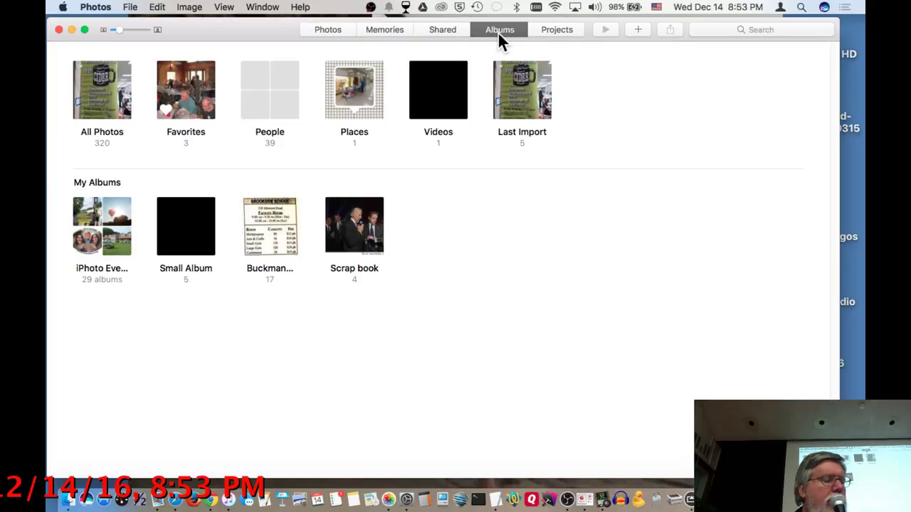
click(567, 500)
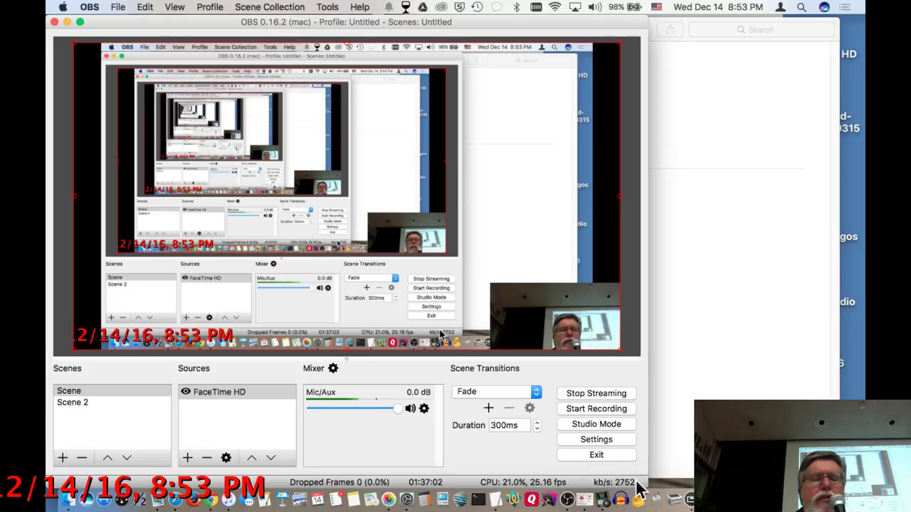
click(689, 416)
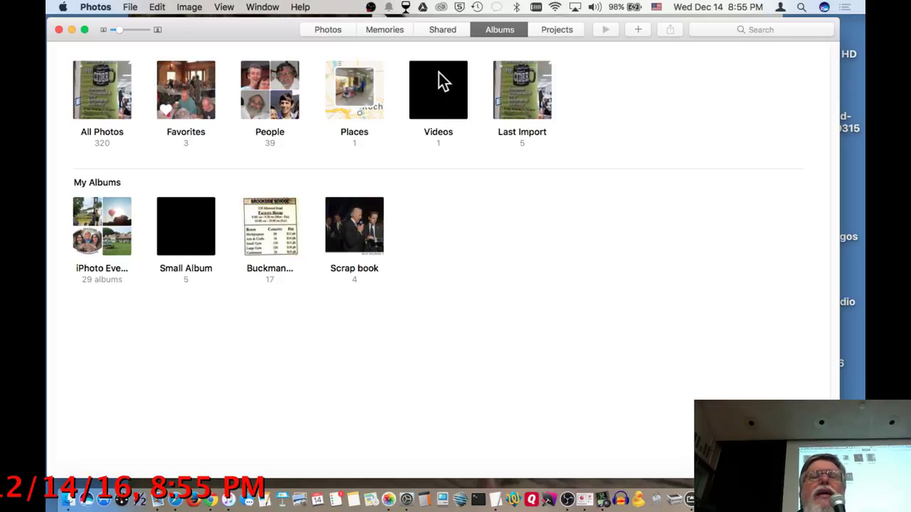
- Look through the Memories for July 8, 2009 and July 10, 2013, and display the Projects overview
click(383, 30)
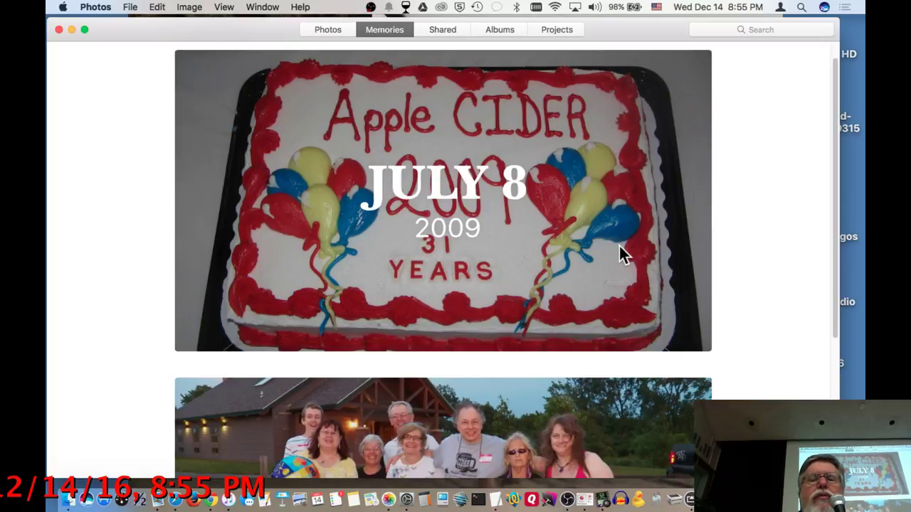
scroll(621, 256, down, 5)
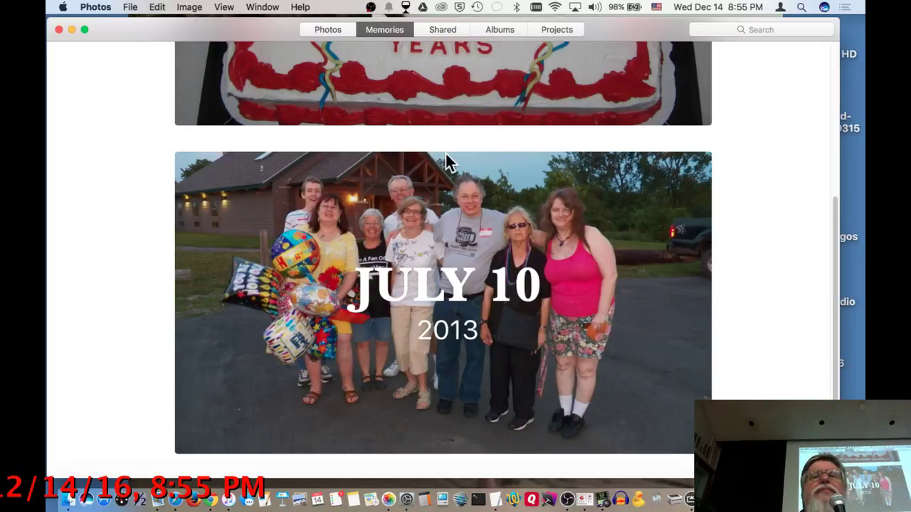
click(562, 29)
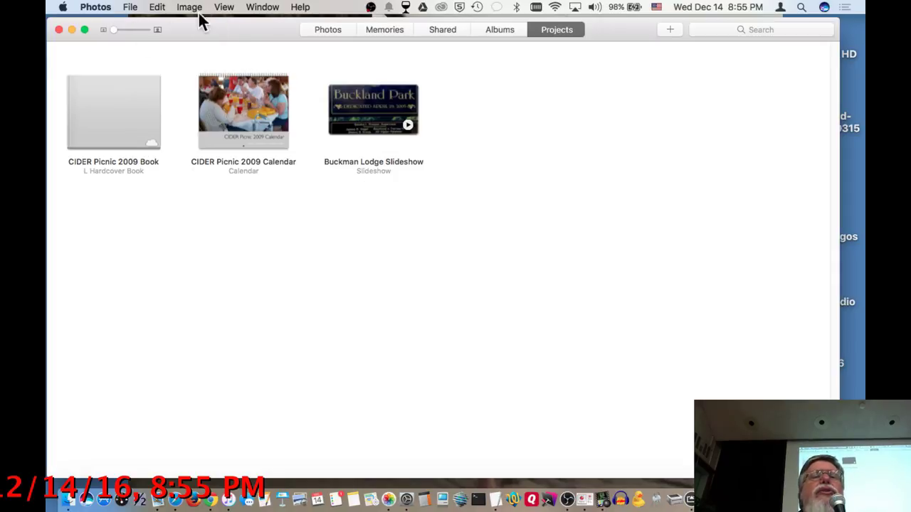
- Show the Photos sidebar again and look over the commands for creating books, cards, calendars and slideshows
click(224, 7)
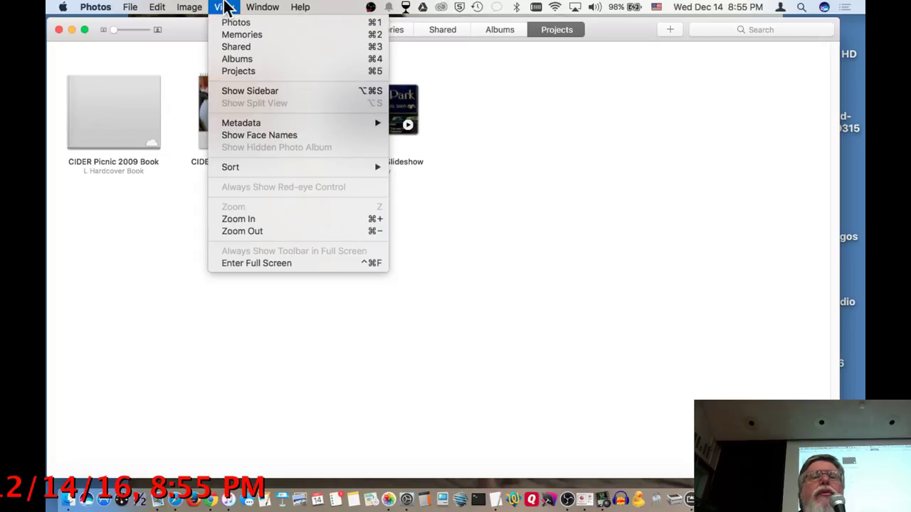
click(236, 92)
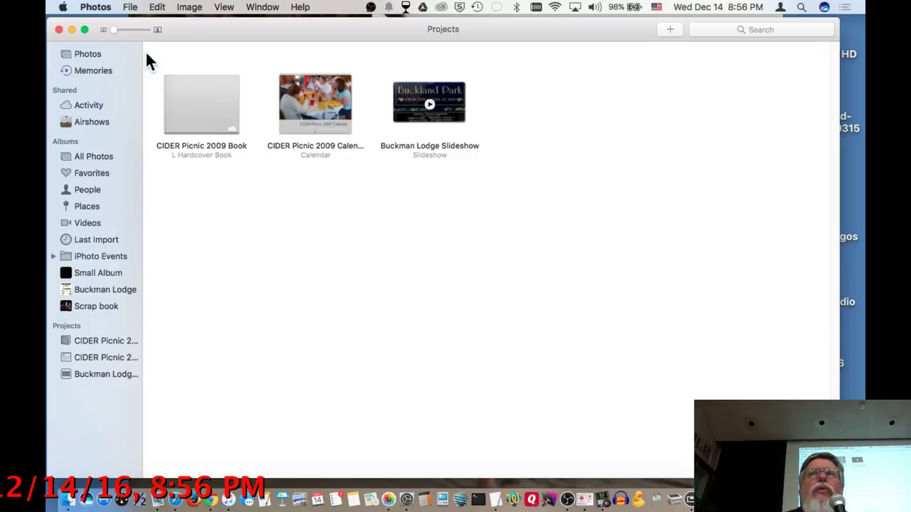
click(131, 9)
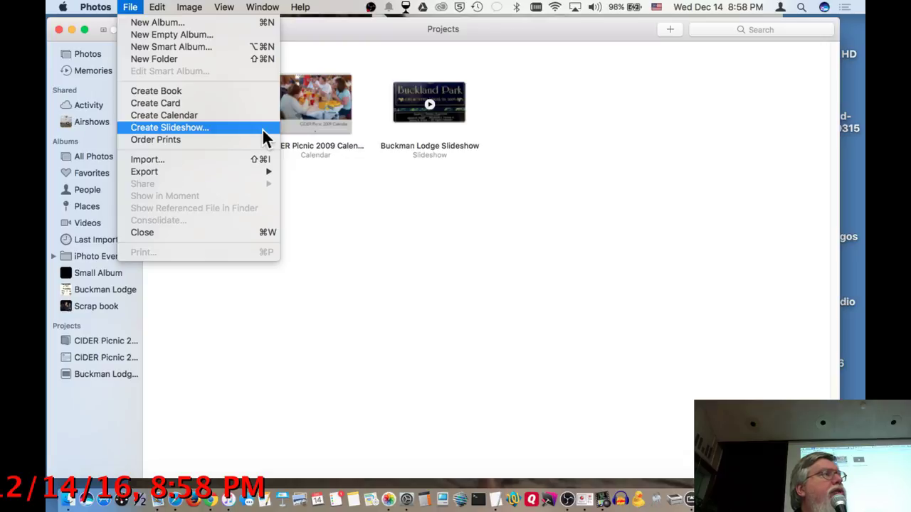
click(340, 252)
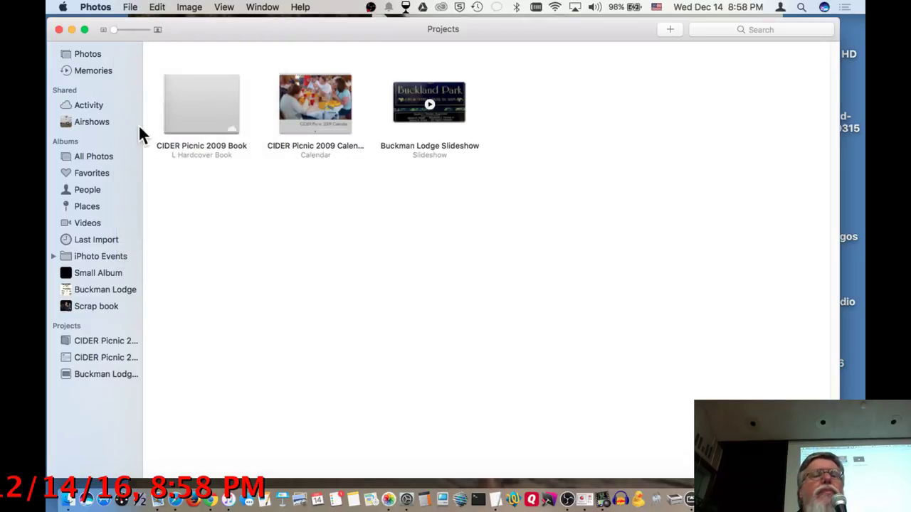
- Look through the shared Airshows album and return to the June 2012 Moments in the photo library
click(89, 54)
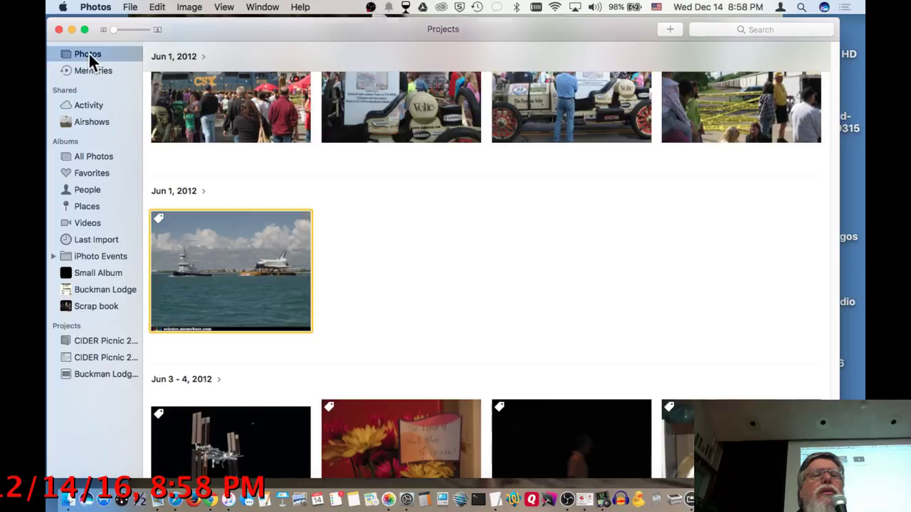
click(92, 121)
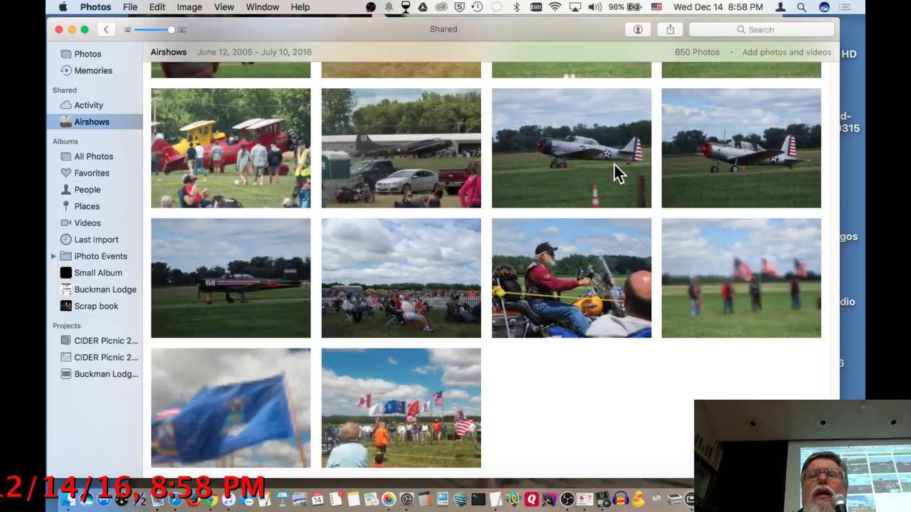
scroll(614, 165, up, 5)
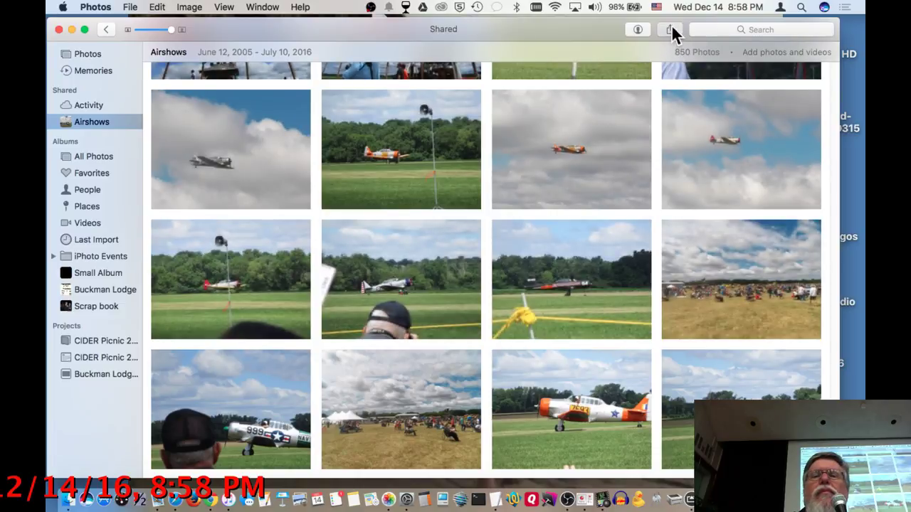
click(87, 55)
scroll(375, 218, down, 5)
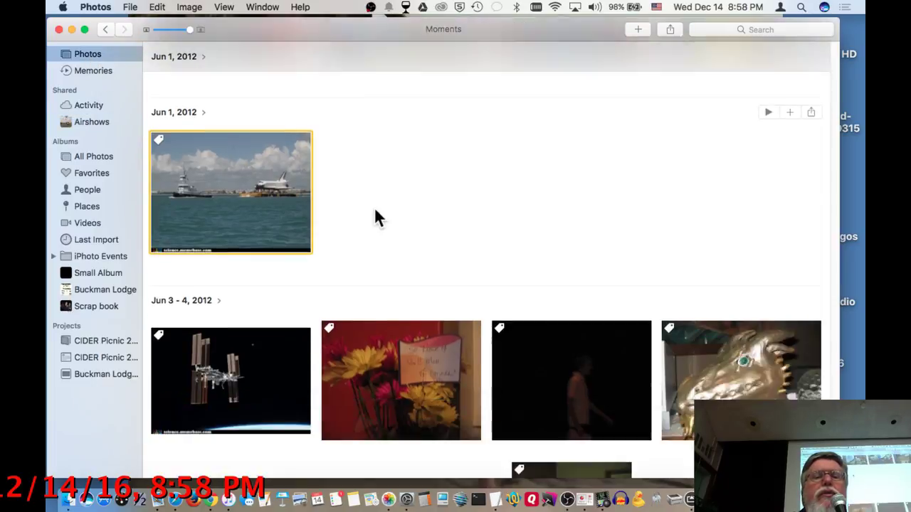
- View the June 4, 2012 moment's summary, and play part of the Buckman Lodge Slideshow project with the volume raised before pausing and exiting it
click(186, 177)
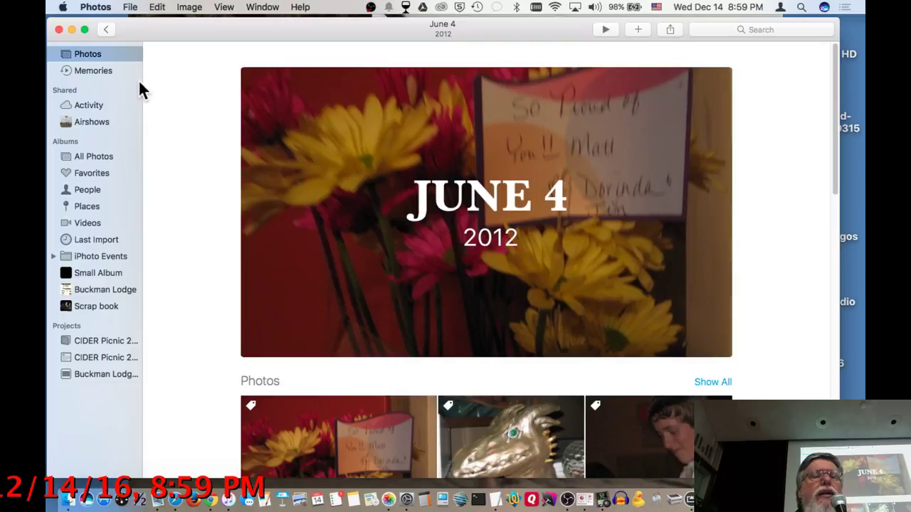
click(118, 377)
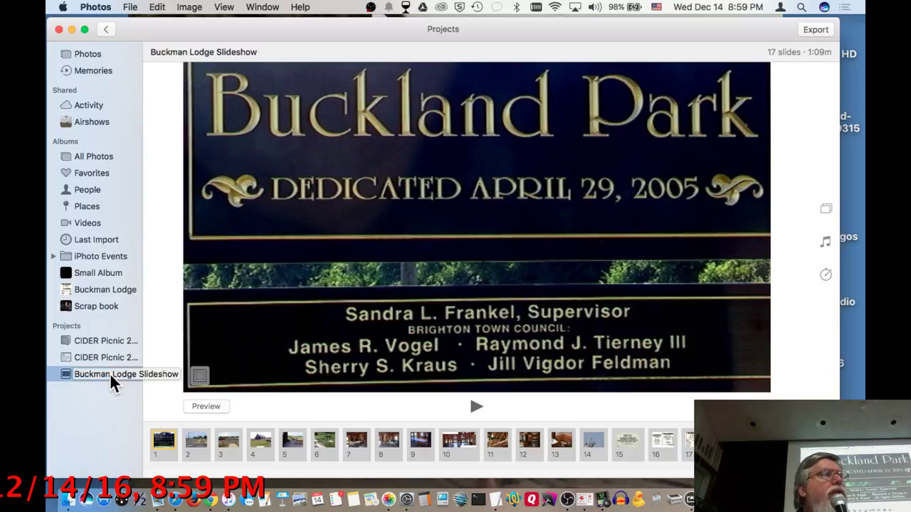
click(473, 403)
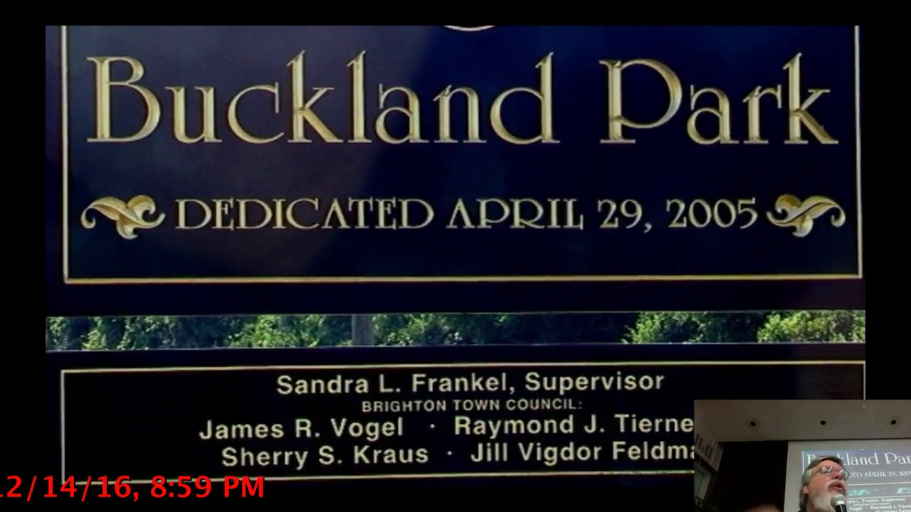
key(XF86AudioRaiseVolume)
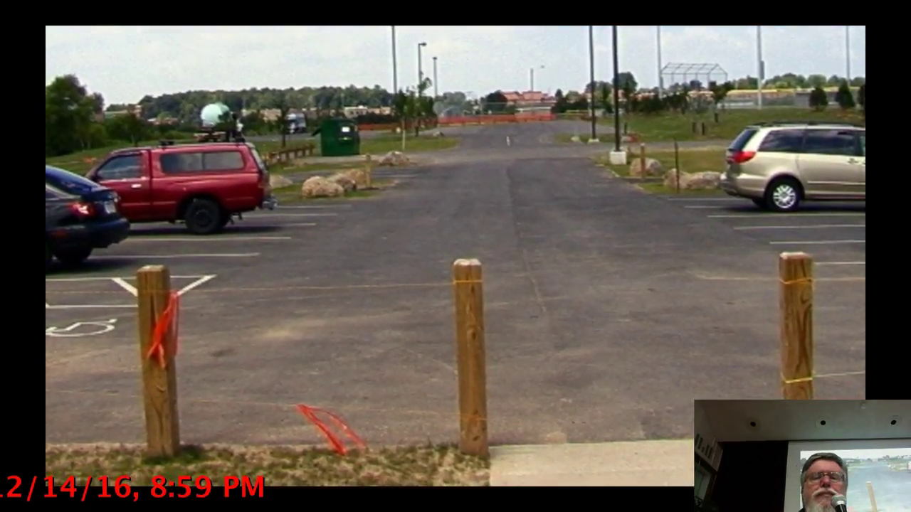
mouse_move(425, 331)
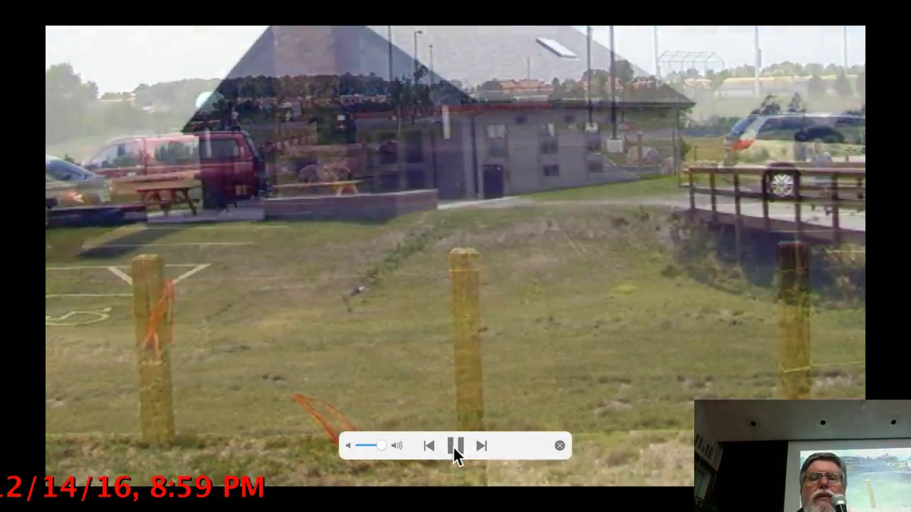
click(454, 445)
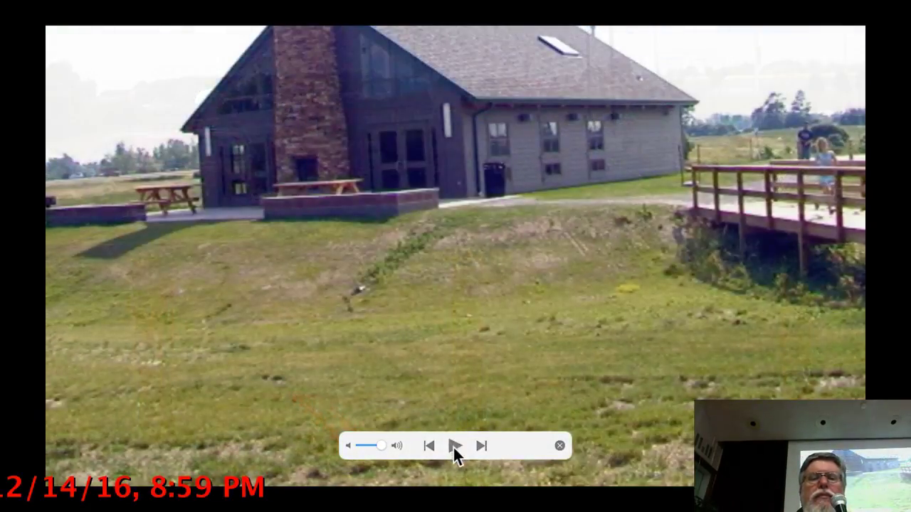
click(559, 446)
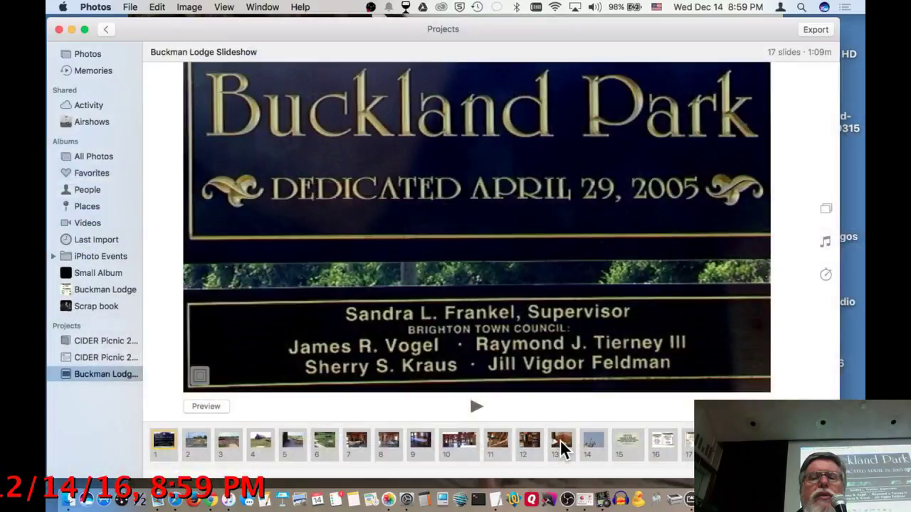
- Look over the Buckman Lodge Slideshow's music, duration and theme settings, ending on its selected music
click(826, 243)
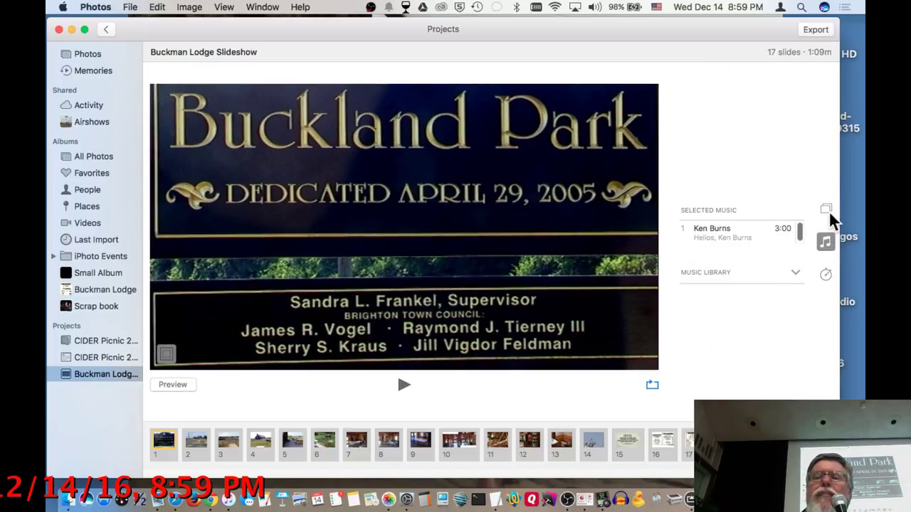
click(825, 275)
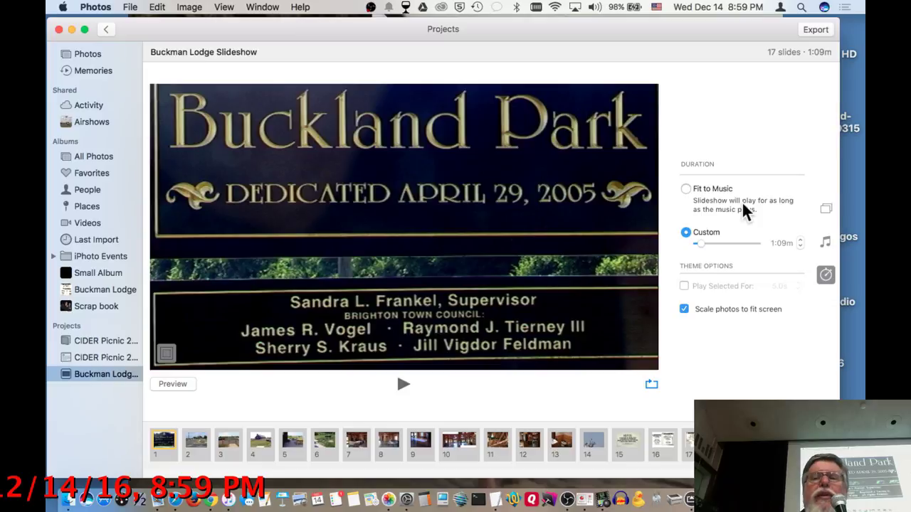
click(826, 210)
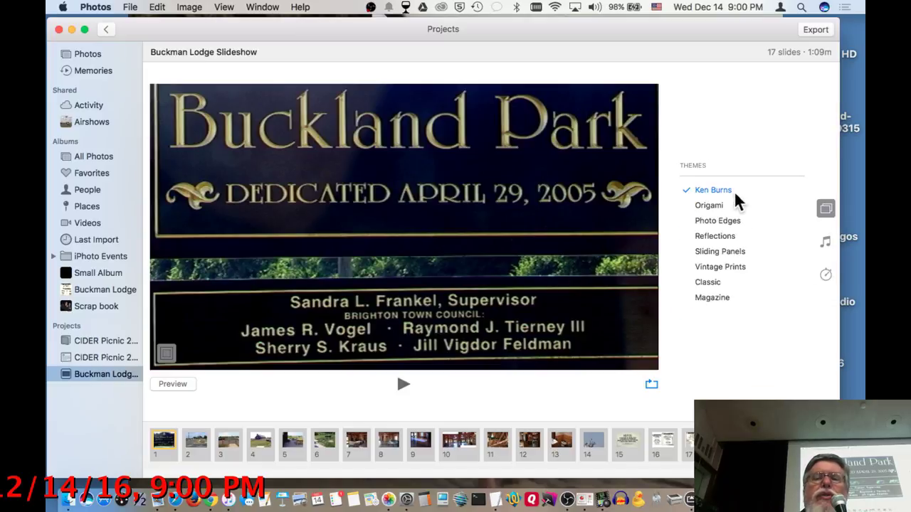
click(825, 244)
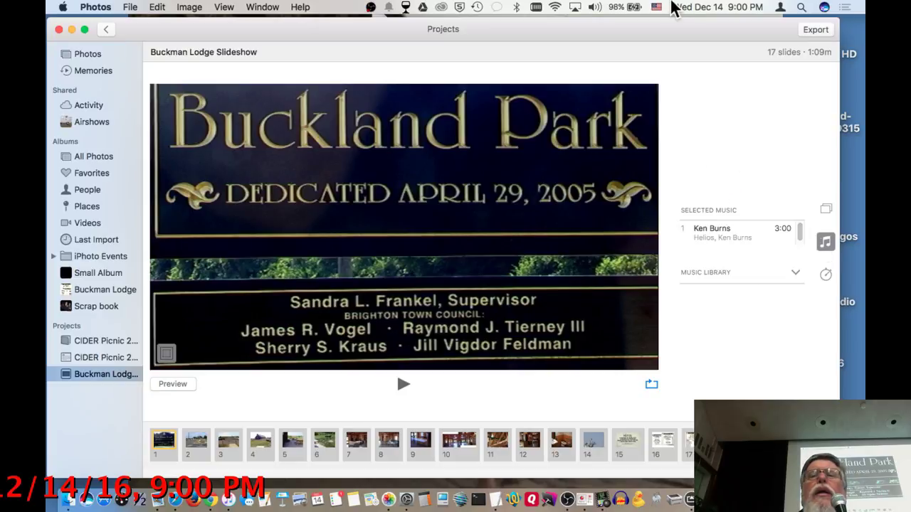
- Set the Mac's sound output device to Headphones
click(592, 7)
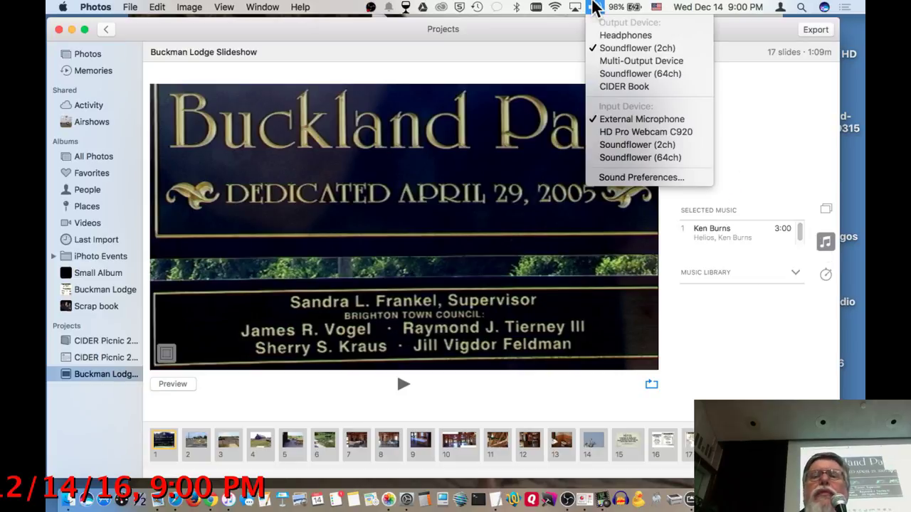
click(597, 37)
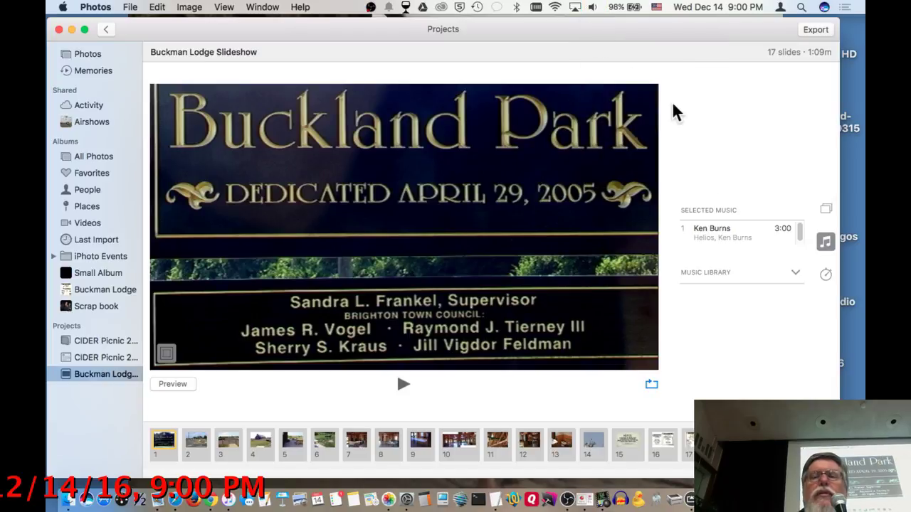
key(super+Tab)
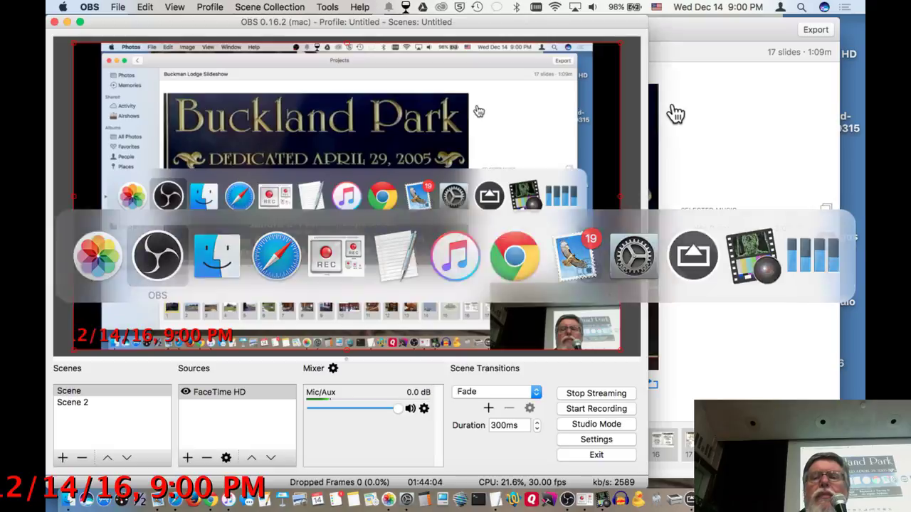
key(super+Tab)
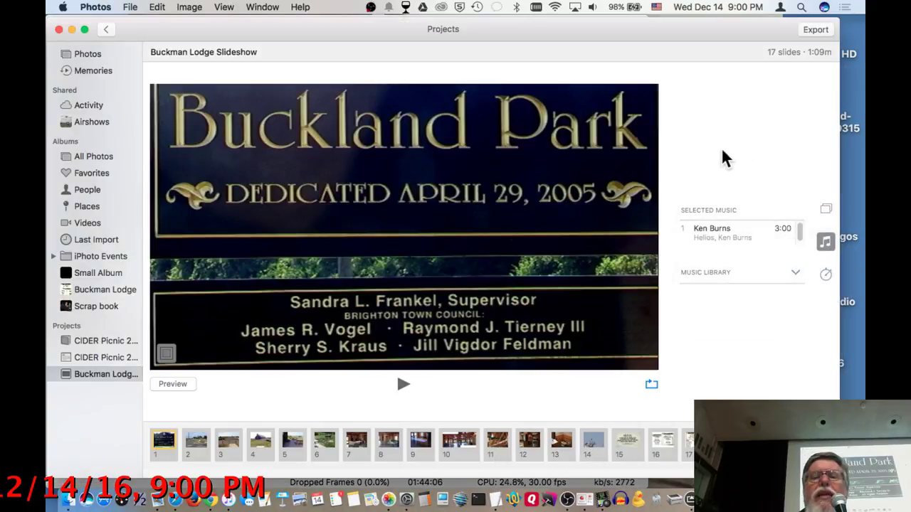
- Play the Buckman Lodge Slideshow project full screen, and exit playback
mouse_move(729, 242)
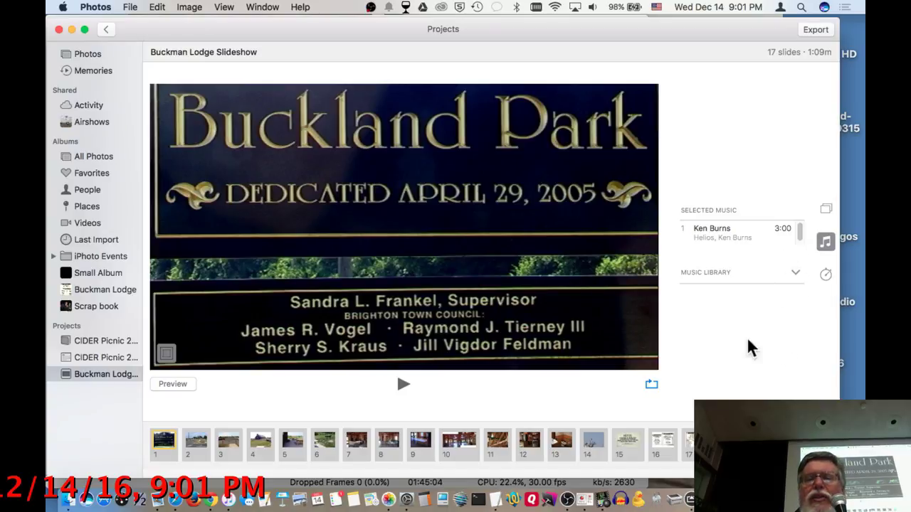
click(401, 385)
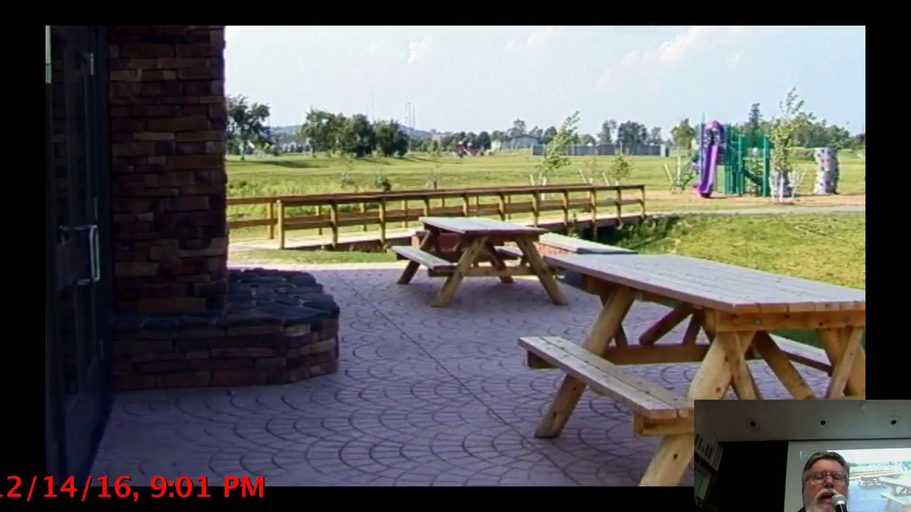
key(Escape)
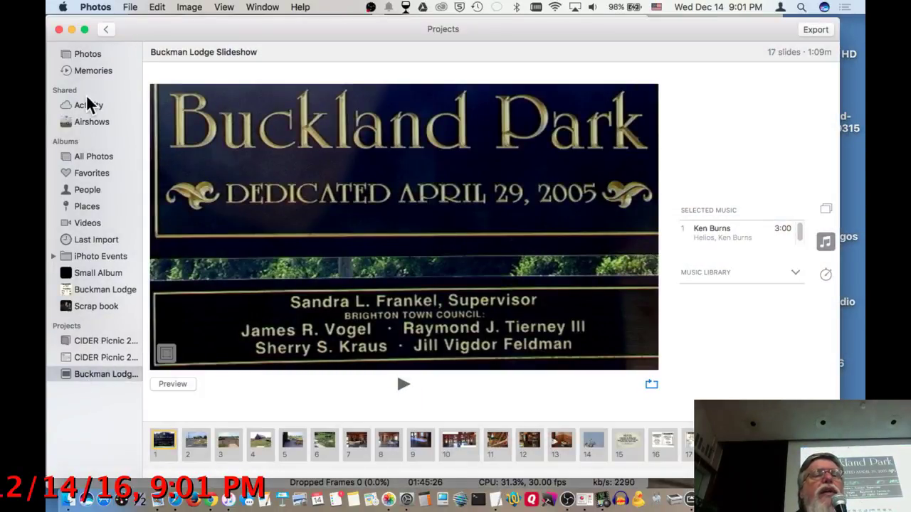
- Play an instant slideshow of the Jun 1, 2012 moment with the Classic theme after viewing the music choices, and exit playback
click(88, 52)
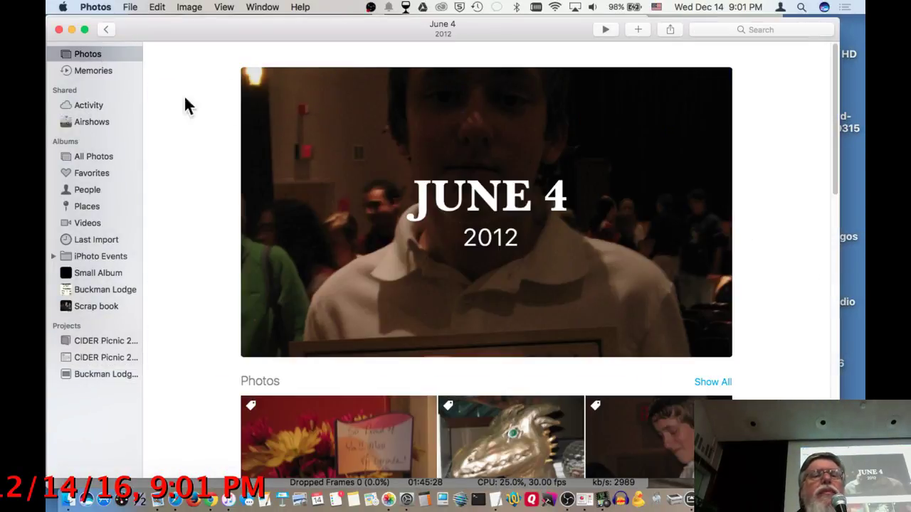
click(108, 30)
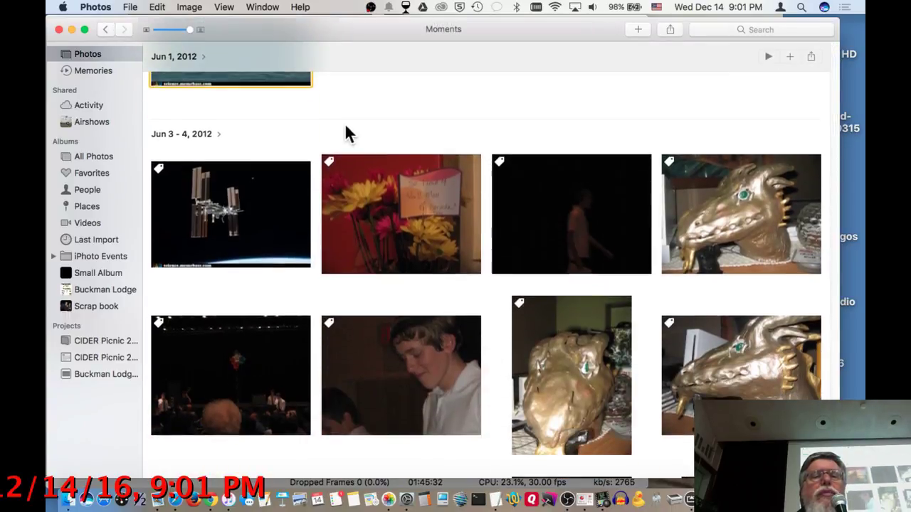
scroll(346, 133, up, 10)
scroll(345, 126, up, 5)
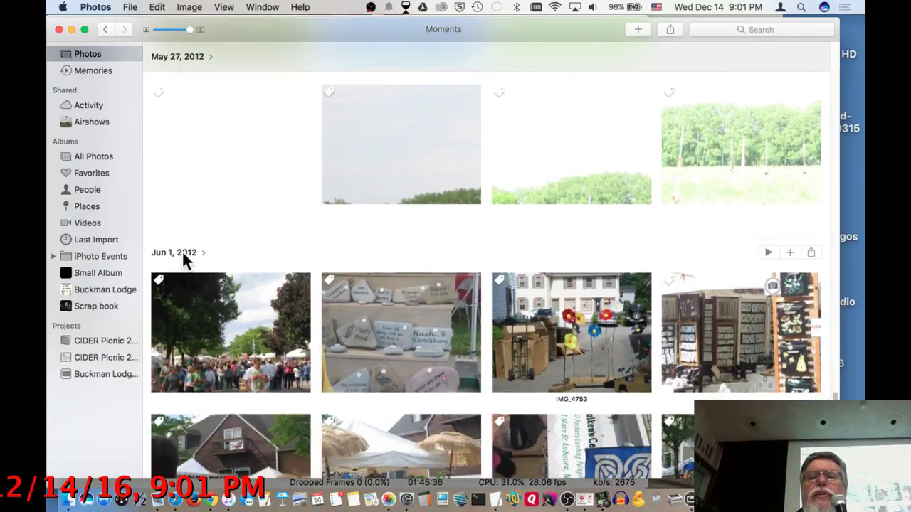
click(769, 253)
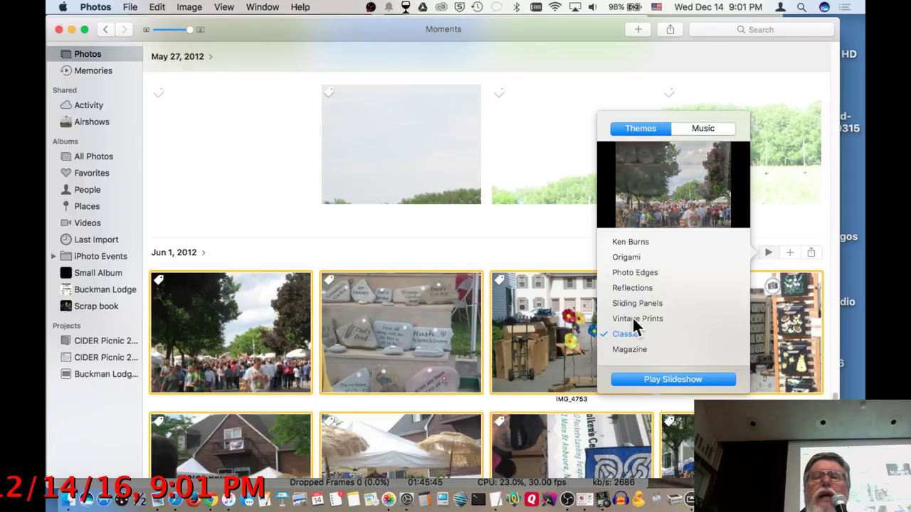
click(696, 127)
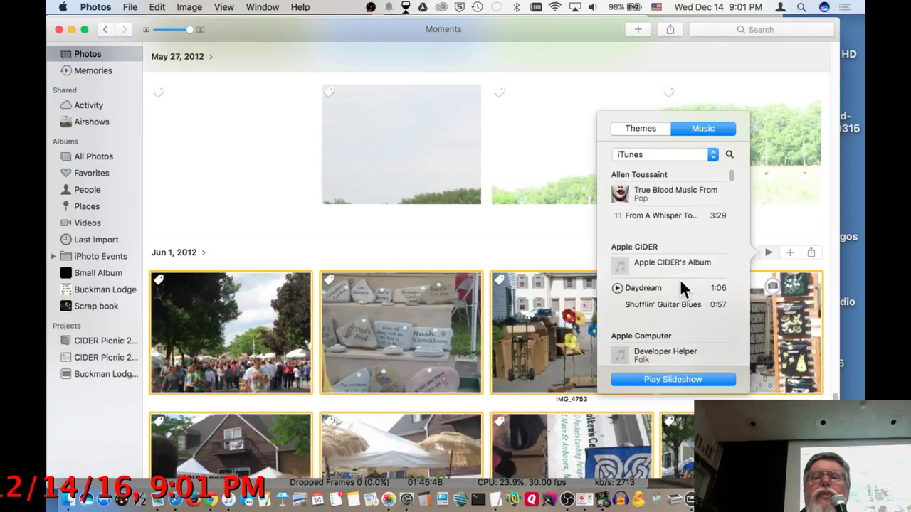
click(643, 126)
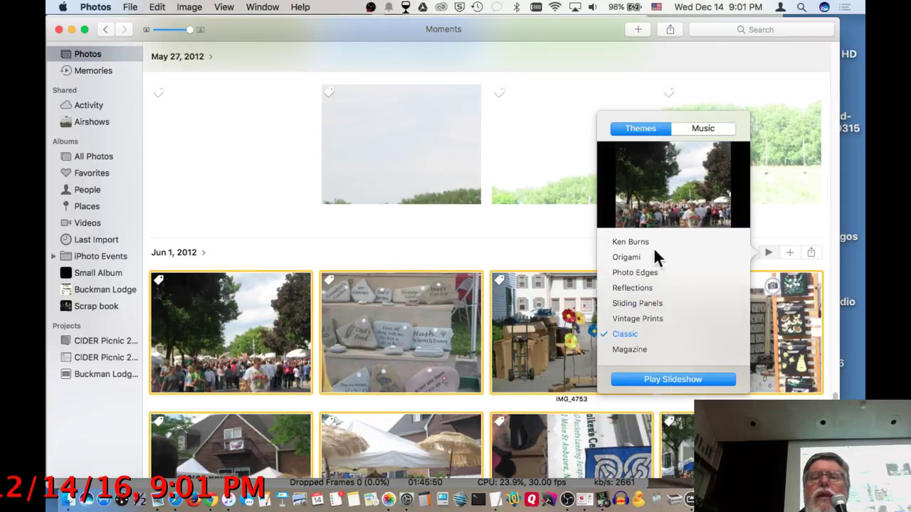
click(680, 382)
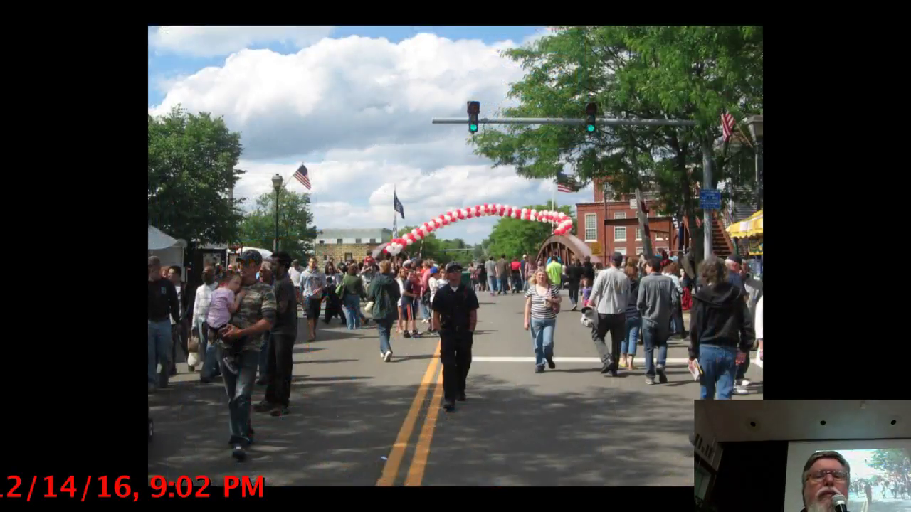
key(Escape)
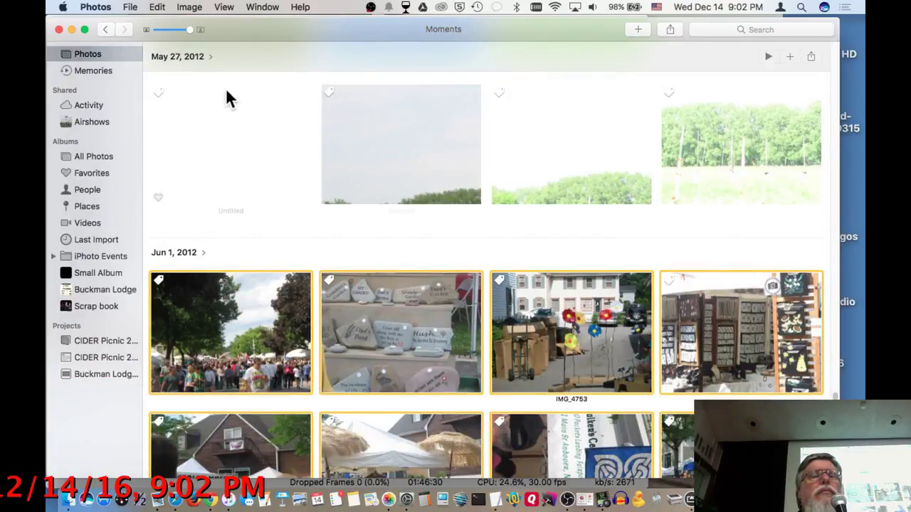
- Open the slideshow export settings for the Buckman Lodge Slideshow project
click(132, 7)
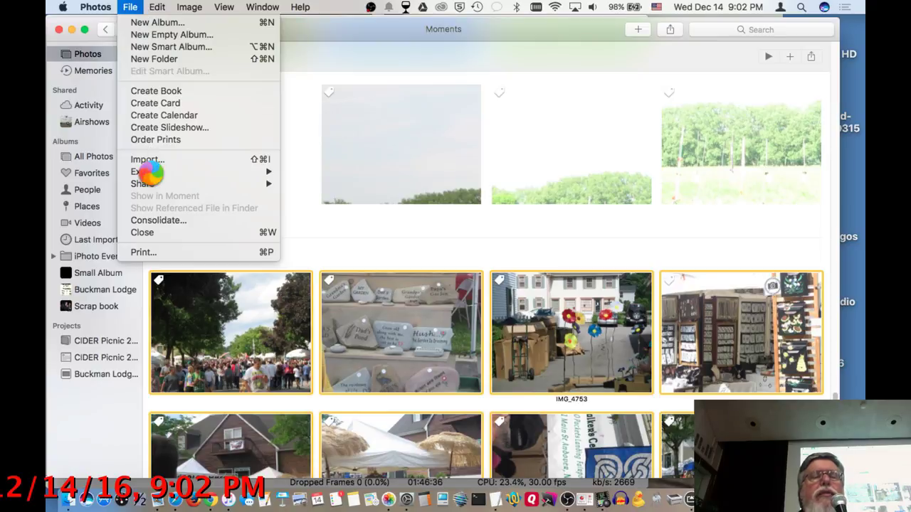
mouse_move(151, 177)
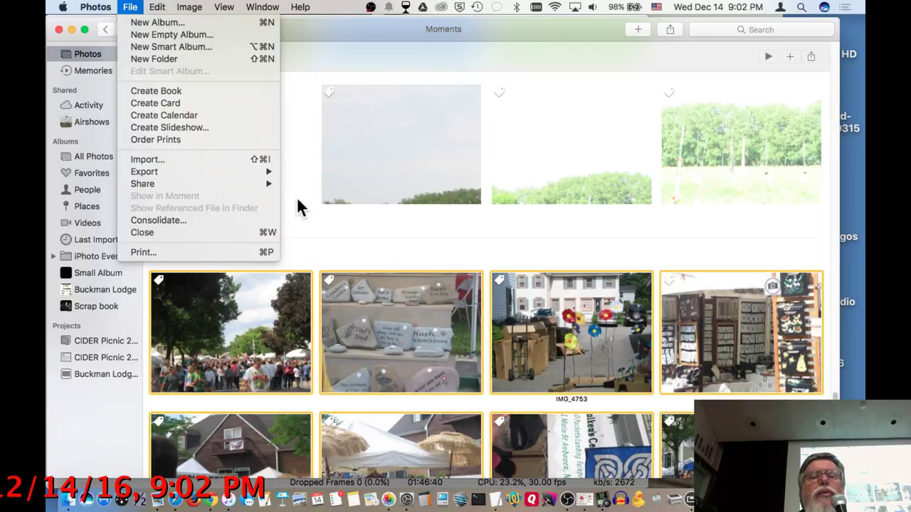
click(95, 424)
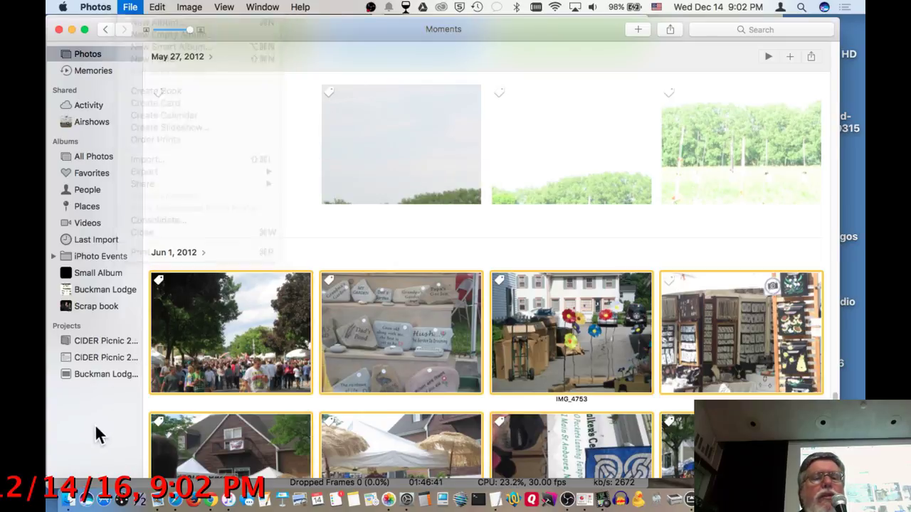
click(111, 370)
click(131, 7)
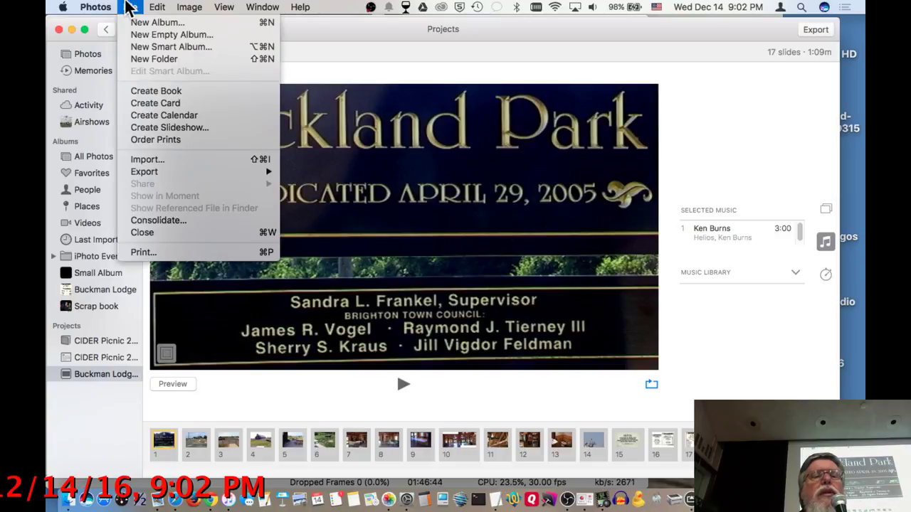
mouse_move(179, 180)
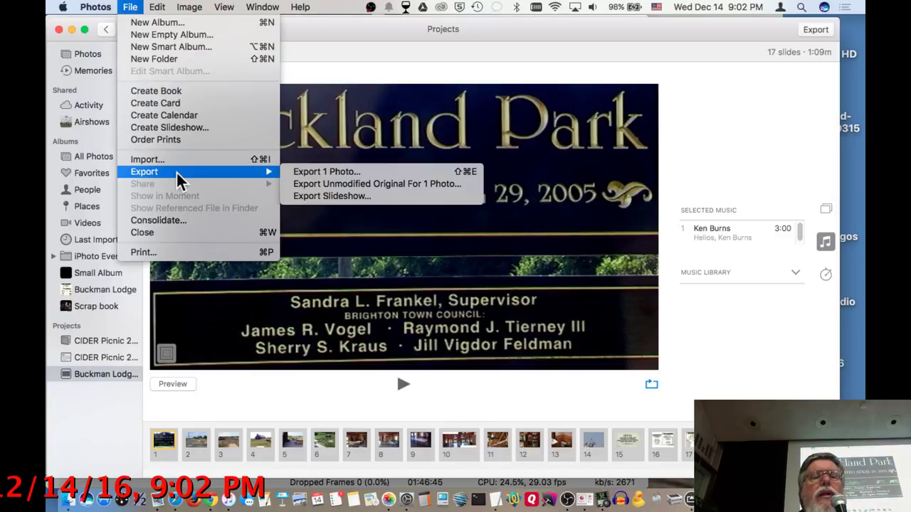
click(295, 198)
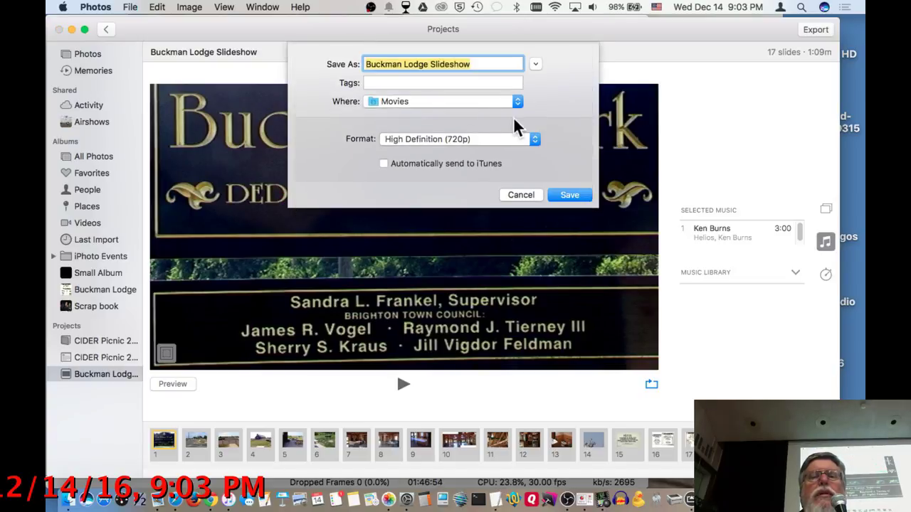
- Examine the export's available video formats and save locations, and cancel the export
click(534, 140)
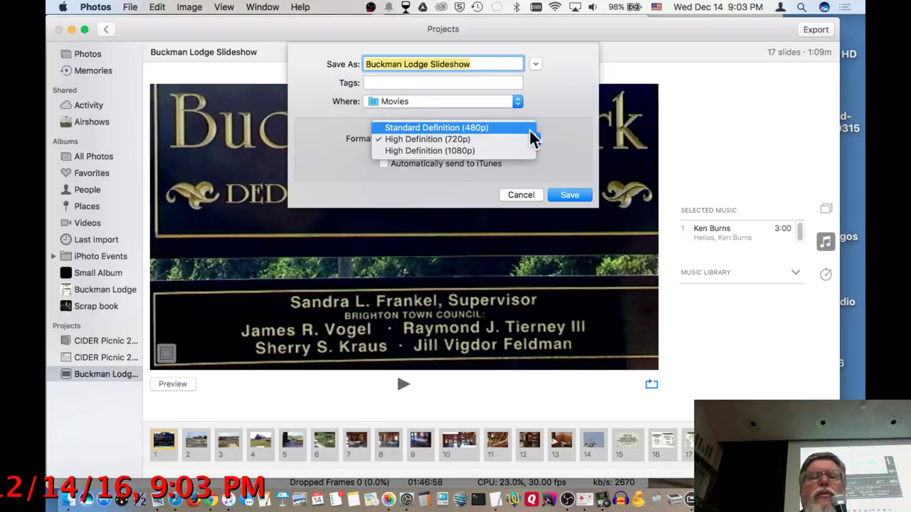
click(561, 152)
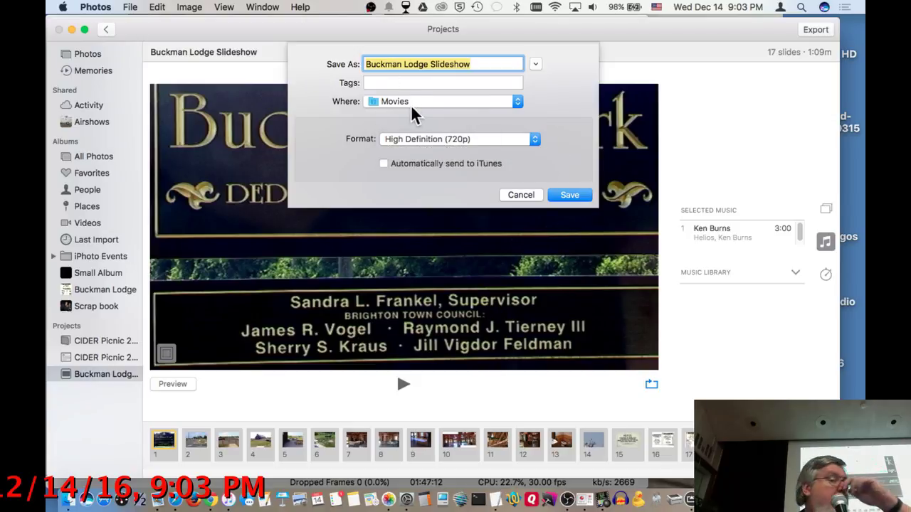
click(468, 144)
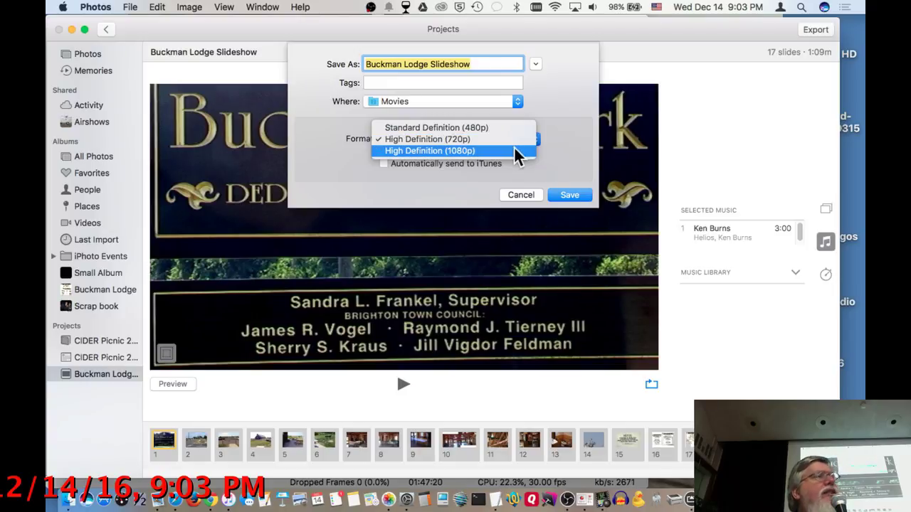
click(542, 79)
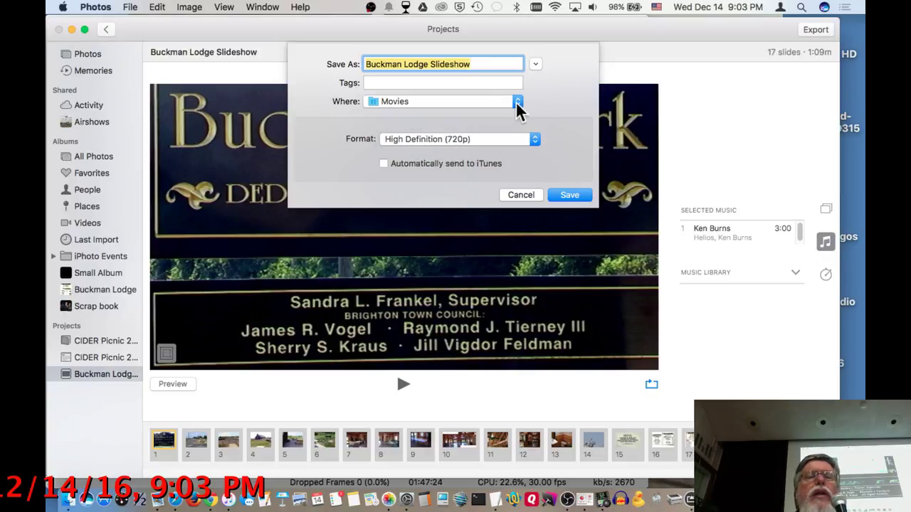
click(518, 102)
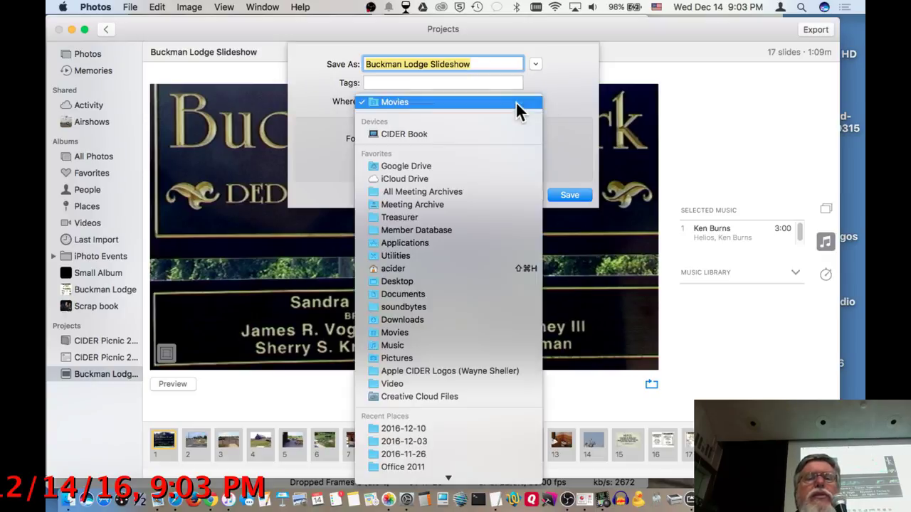
click(553, 102)
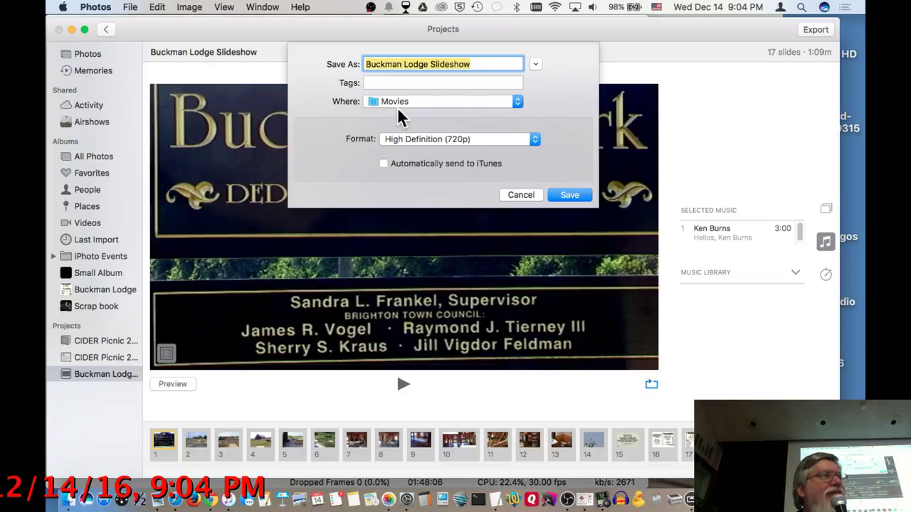
click(520, 196)
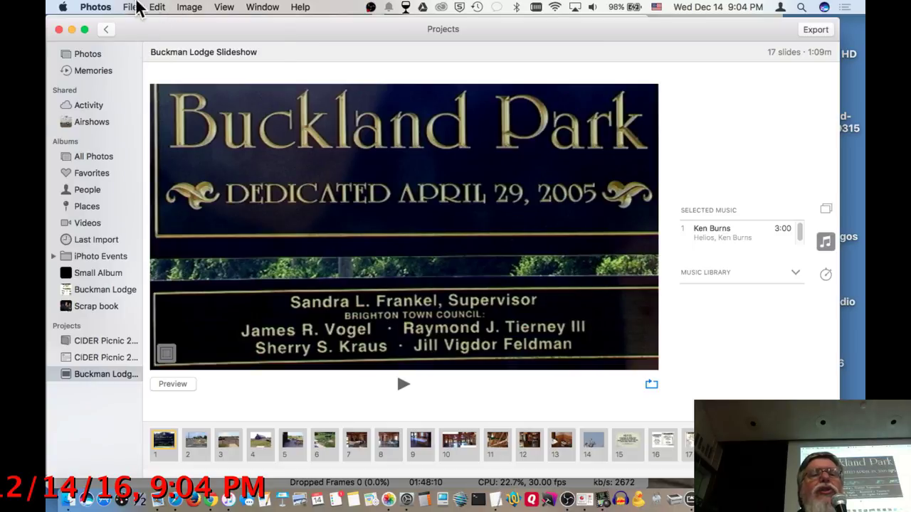
- Try to create a card from the selected Jun 1, 2012 photos in the photo library, and cancel at the format choice
click(131, 7)
click(127, 7)
click(94, 54)
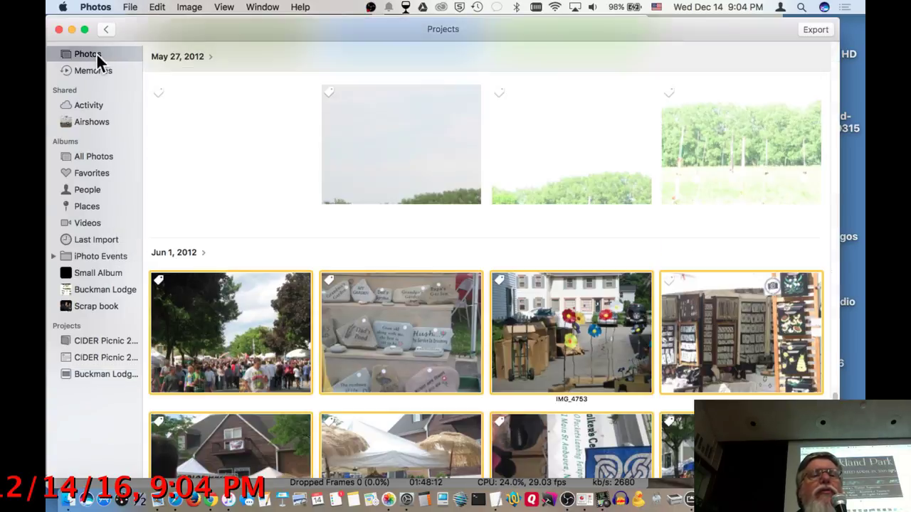
click(132, 7)
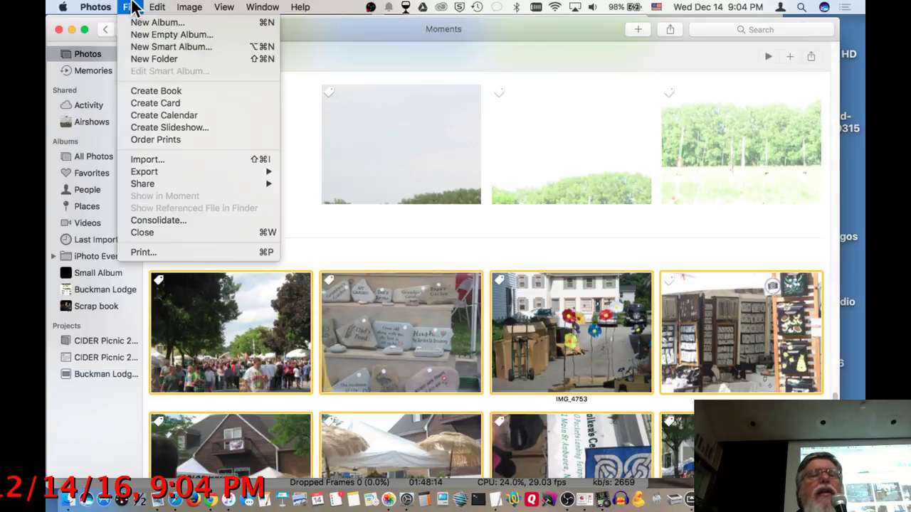
click(141, 103)
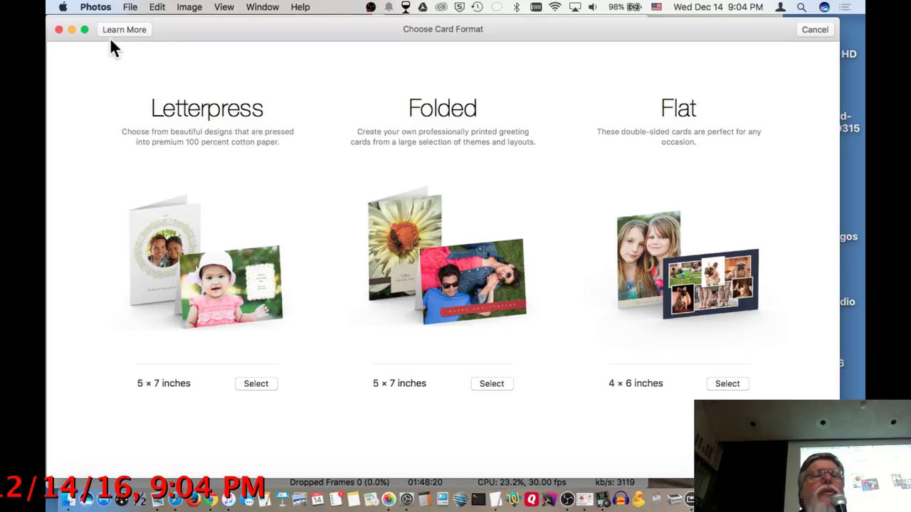
click(815, 29)
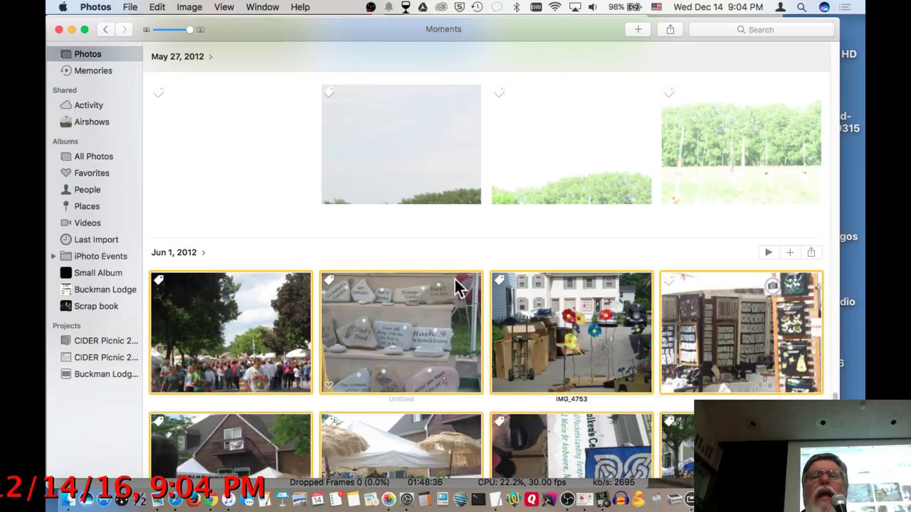
- Start a new card with no photos selected and choose the Folded 5 × 7 inch format after viewing the Letterpress themes
click(583, 242)
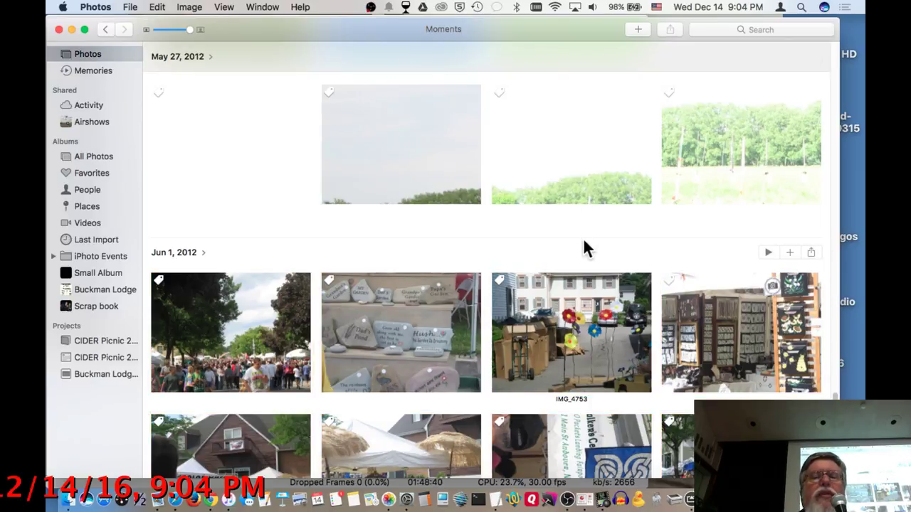
click(129, 7)
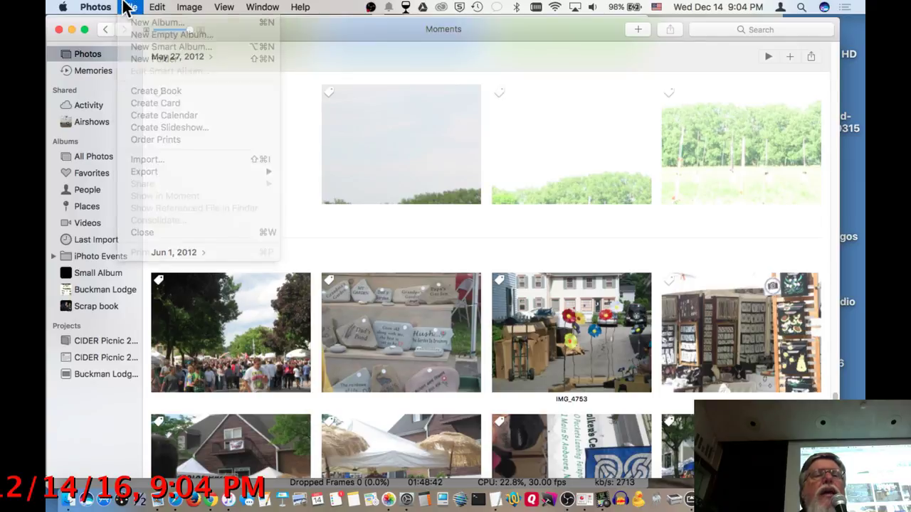
click(145, 104)
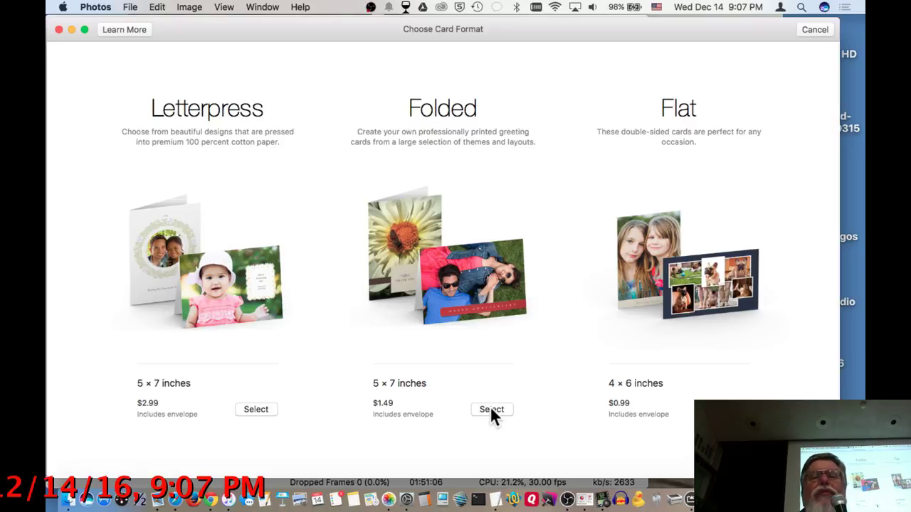
click(258, 410)
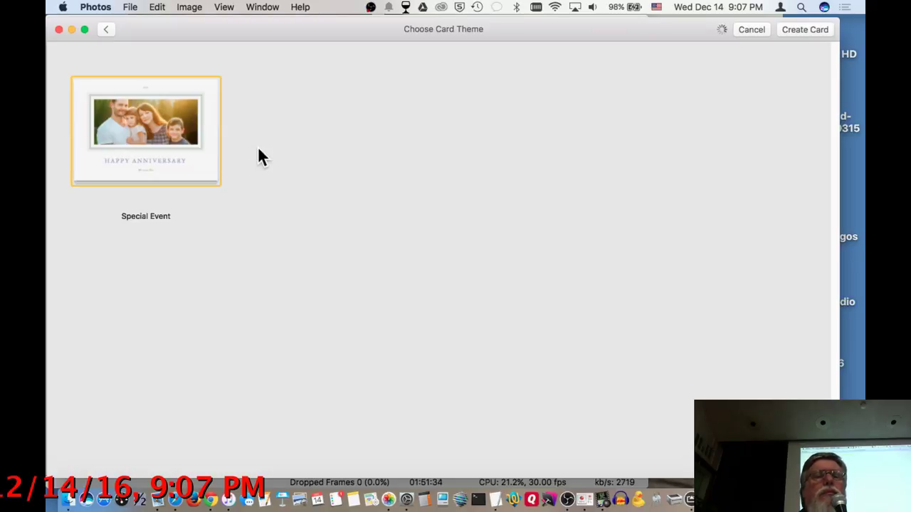
click(106, 29)
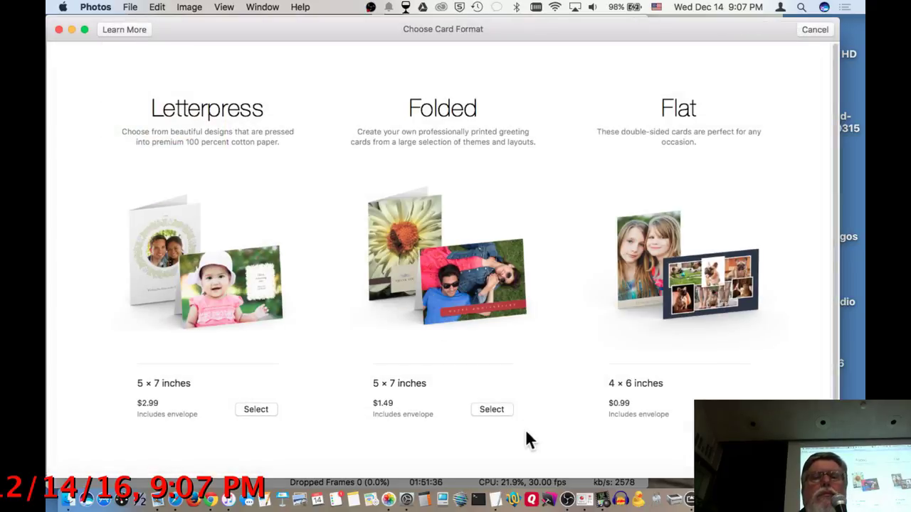
click(491, 410)
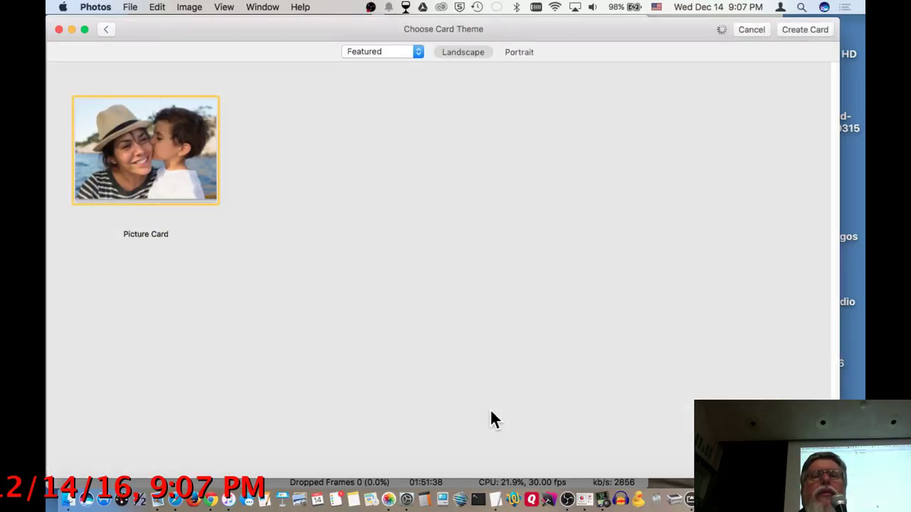
- Create the card with the portrait Year In Review theme from the Holidays category after comparing the landscape and portrait designs
click(407, 50)
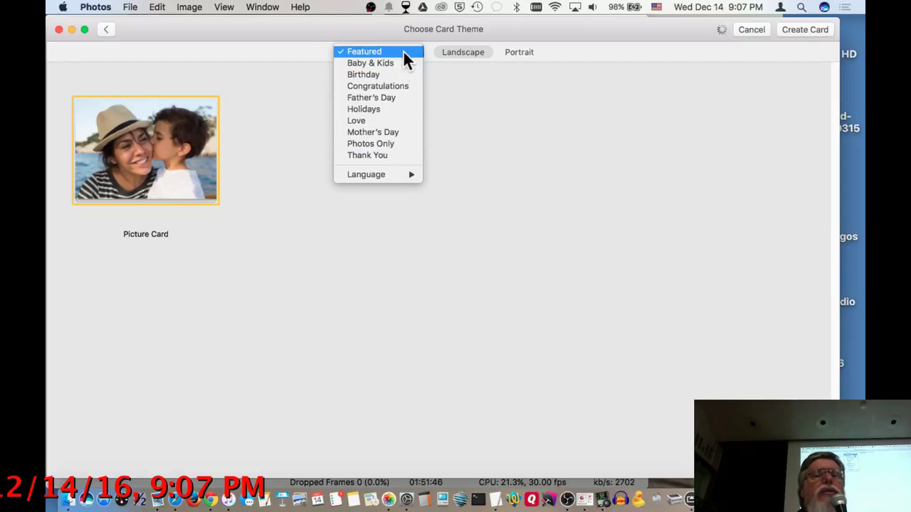
click(398, 111)
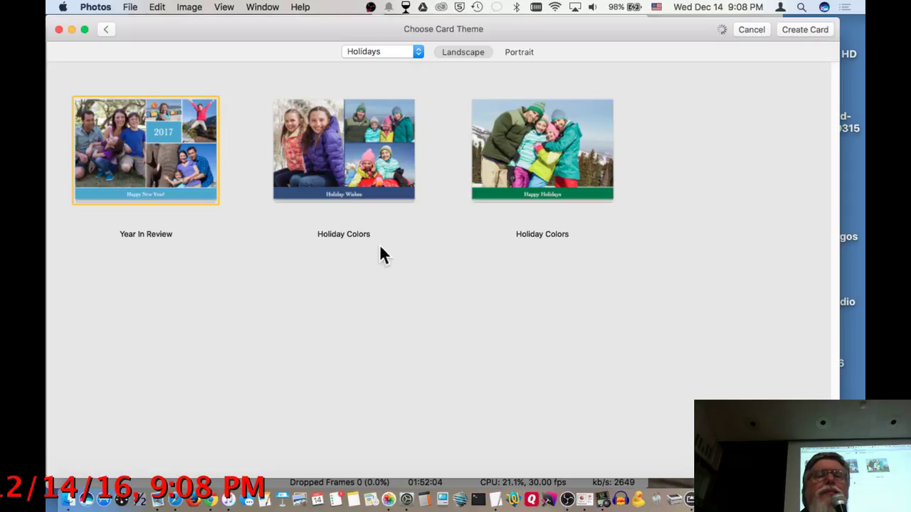
click(511, 53)
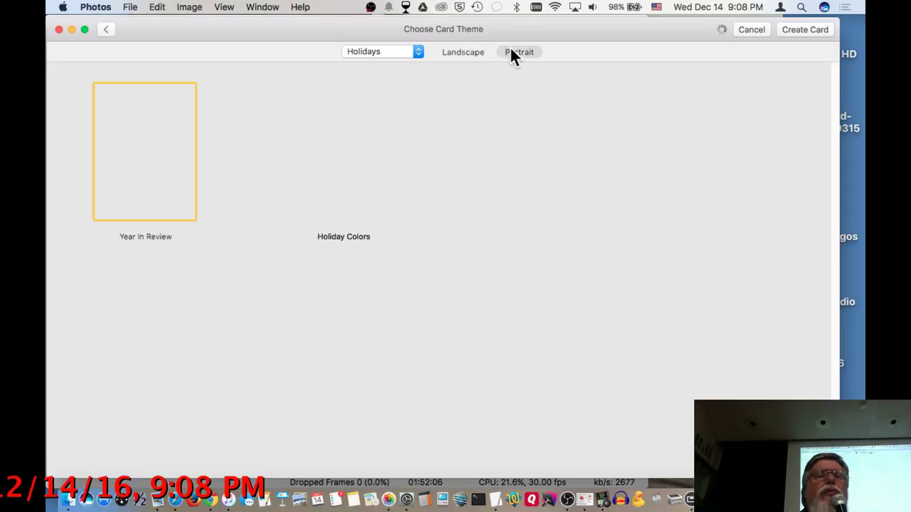
click(464, 53)
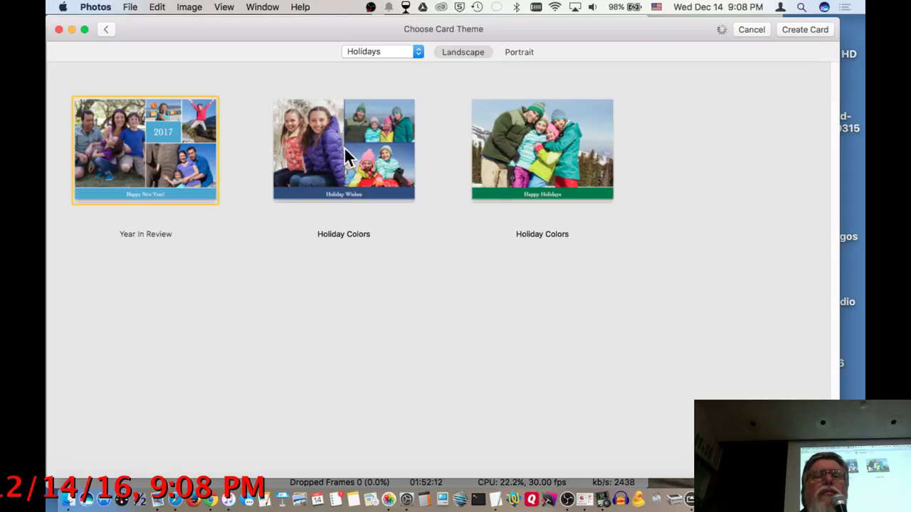
click(509, 53)
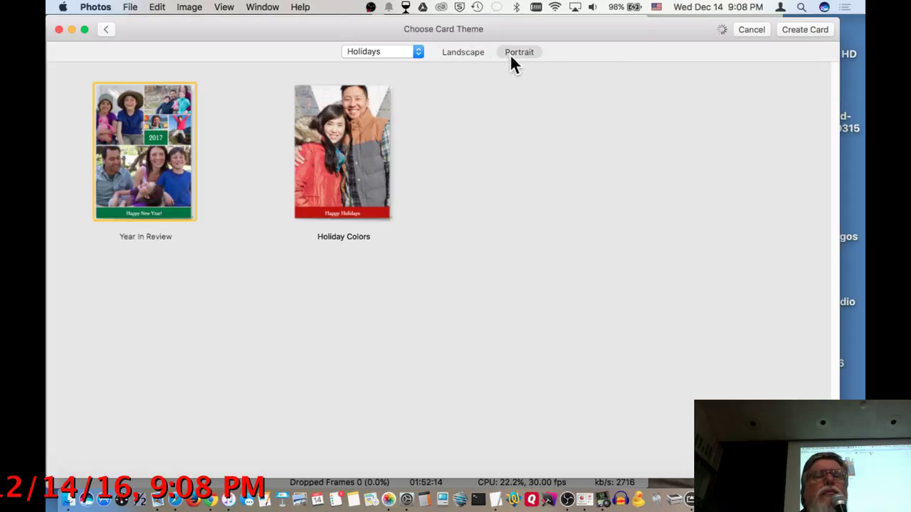
click(811, 31)
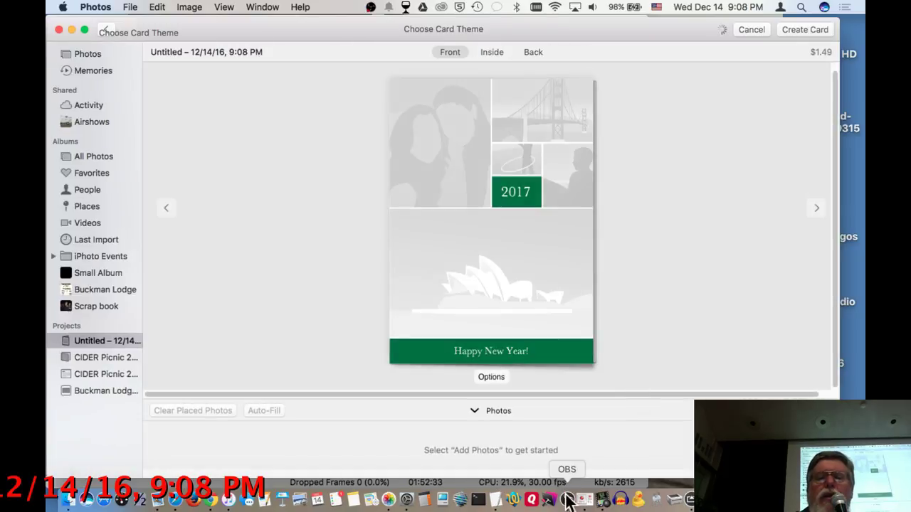
- Switch to OBS and the YouTube live dashboard in Chrome to check the live stream, and return to Photos
click(567, 492)
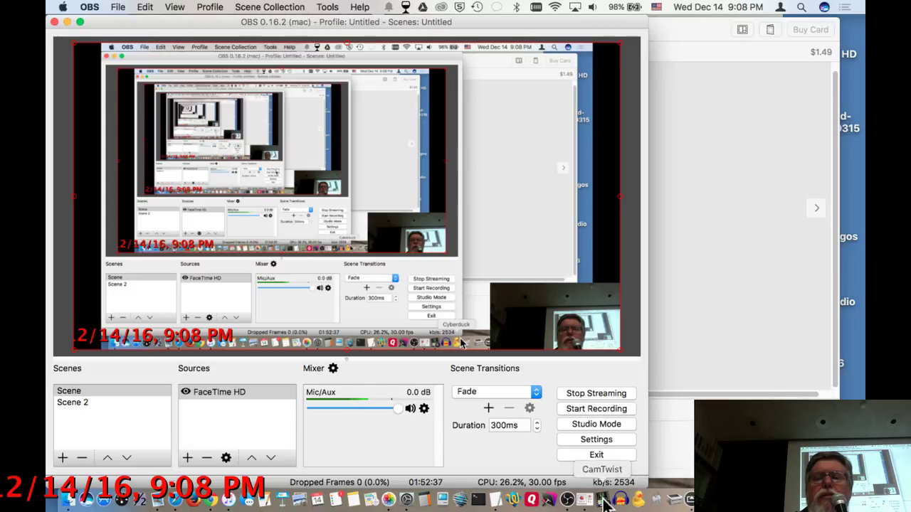
click(214, 500)
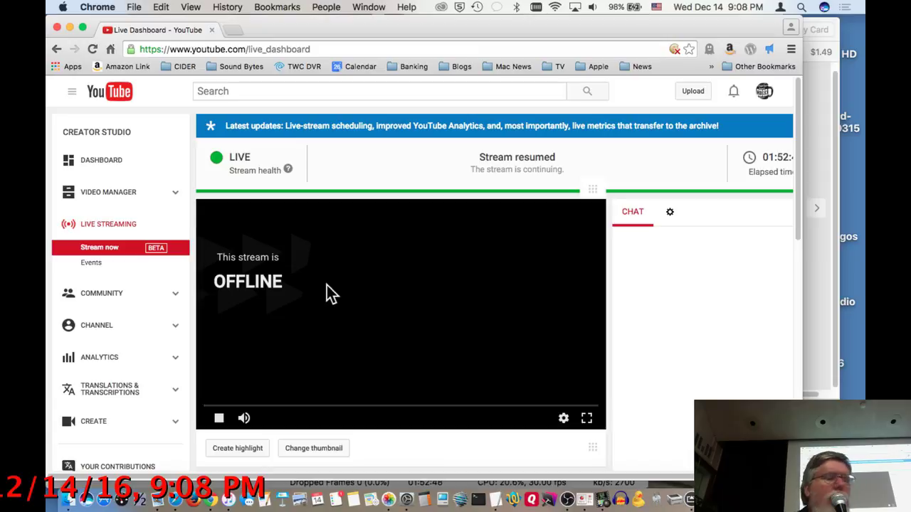
click(567, 499)
key(super+Tab)
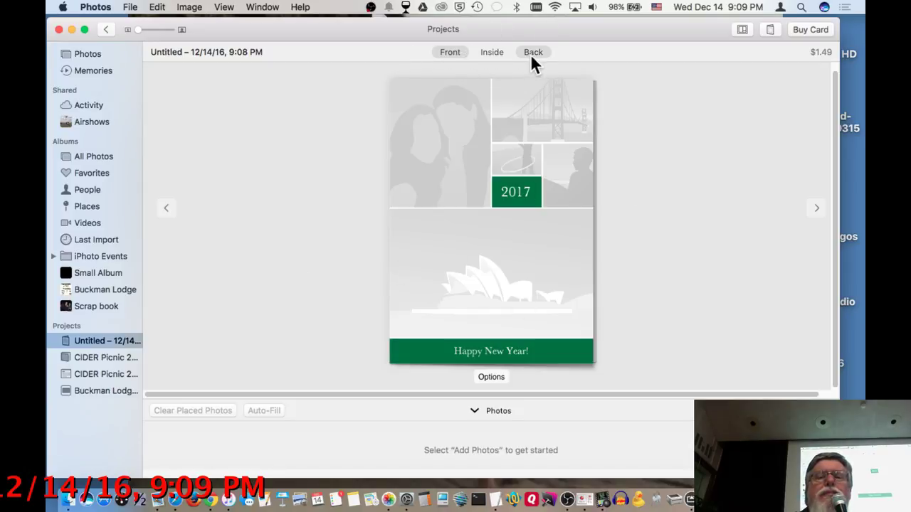
- Set the card's front to the 9-photo layout with a green greeting banner after trying the one without a banner
click(497, 380)
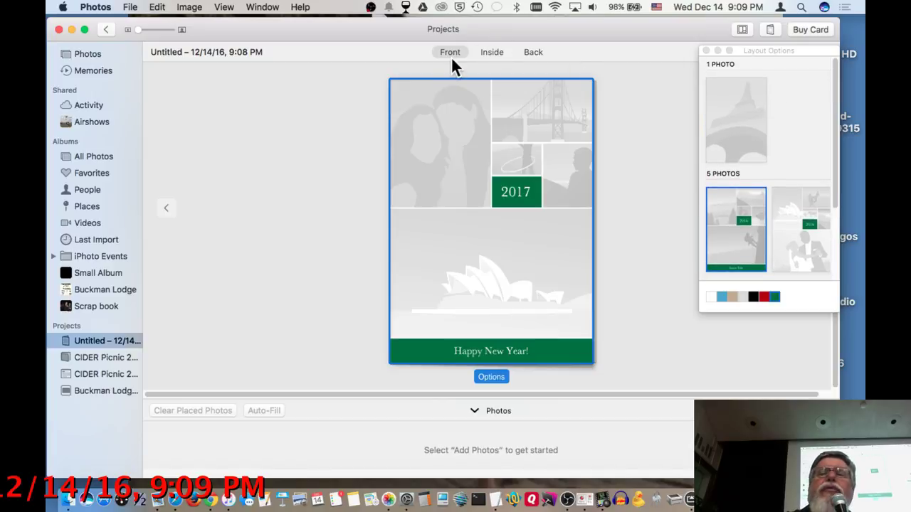
scroll(735, 123, down, 2)
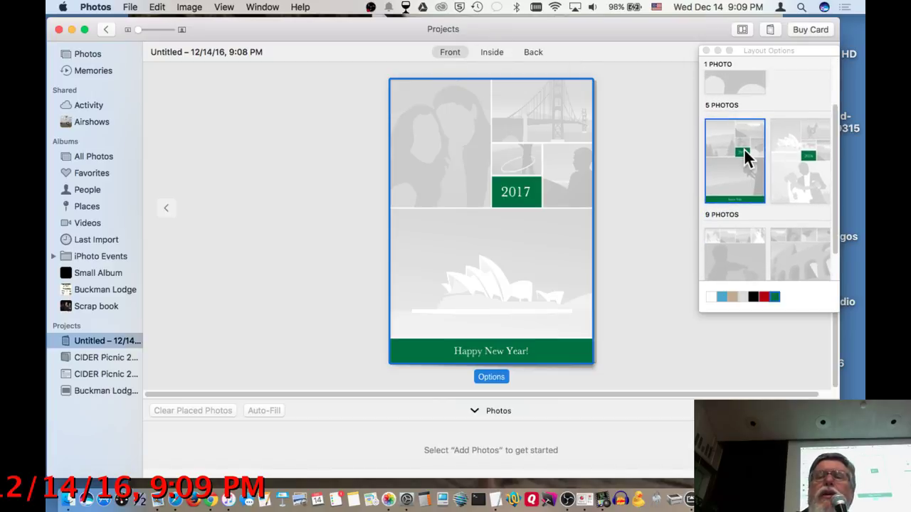
scroll(790, 167, right, 1)
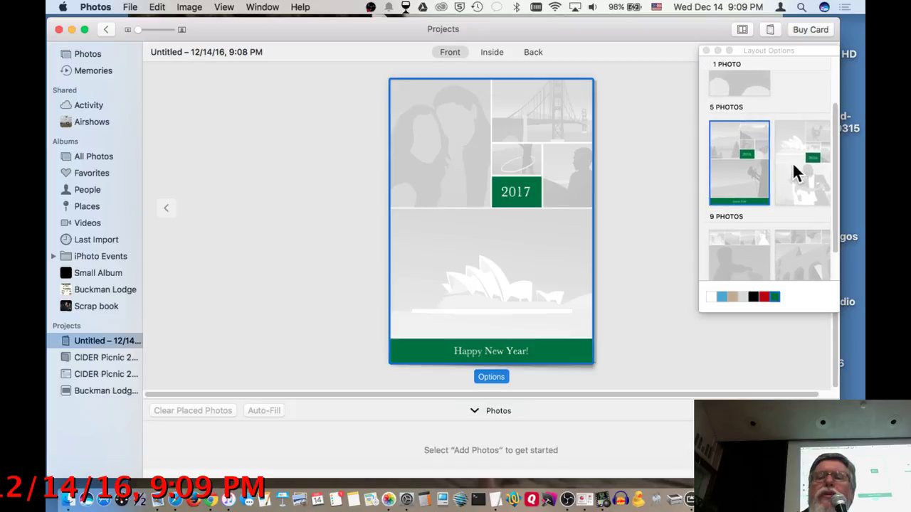
scroll(791, 169, down, 1)
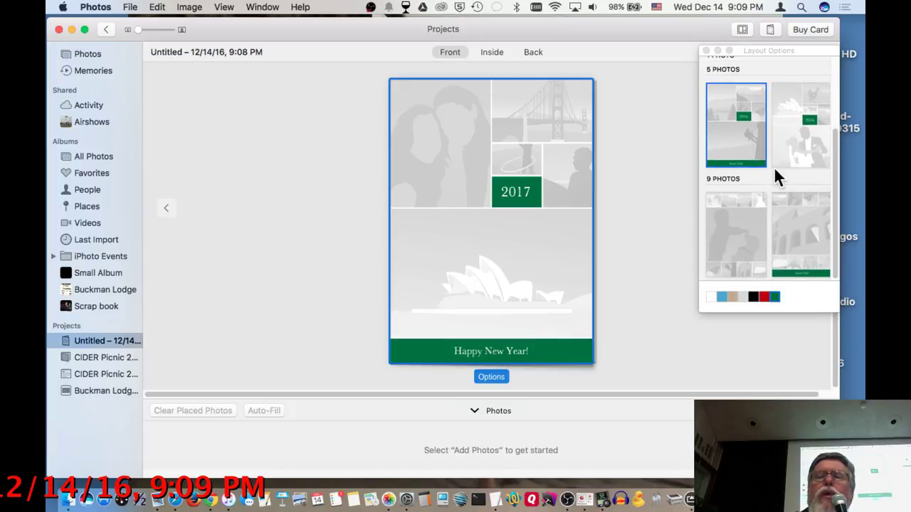
click(743, 243)
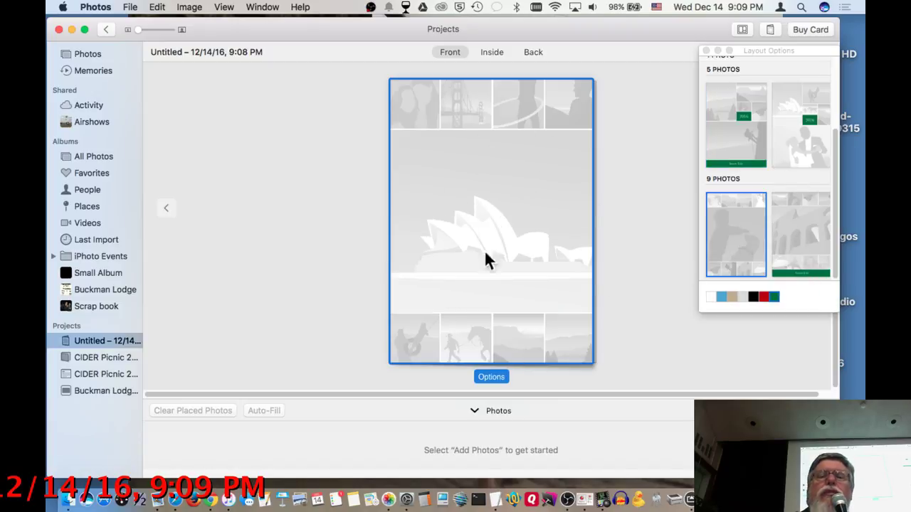
click(802, 273)
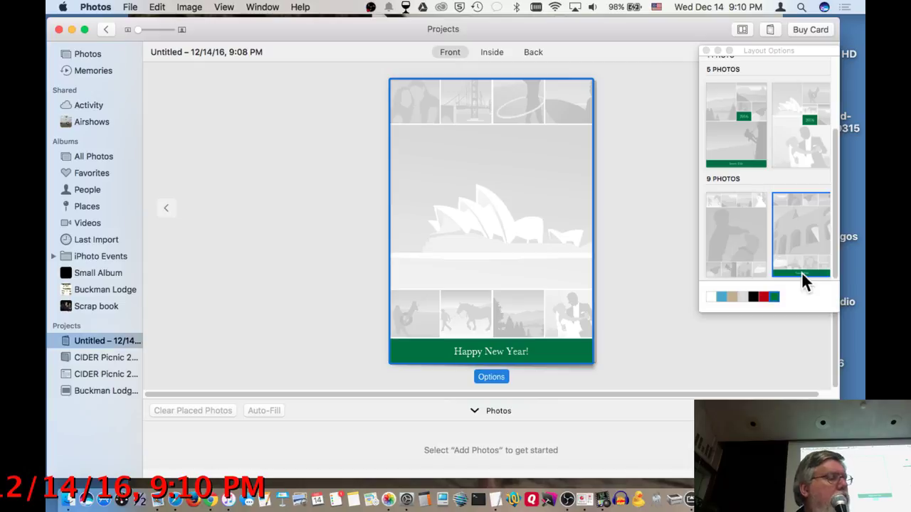
- Recheck the stream in OBS and its status, elapsed time and viewers on the YouTube dashboard in Chrome, and return to Photos
key(super+Tab)
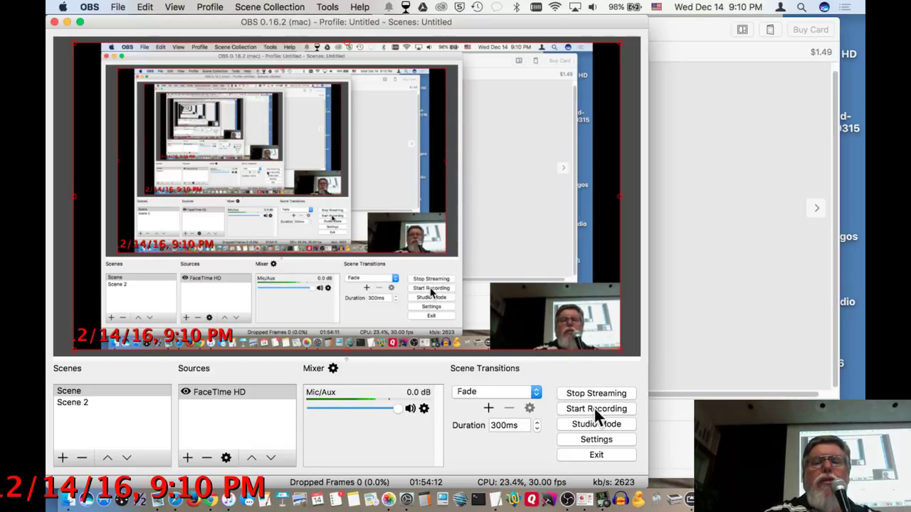
key(super+Tab)
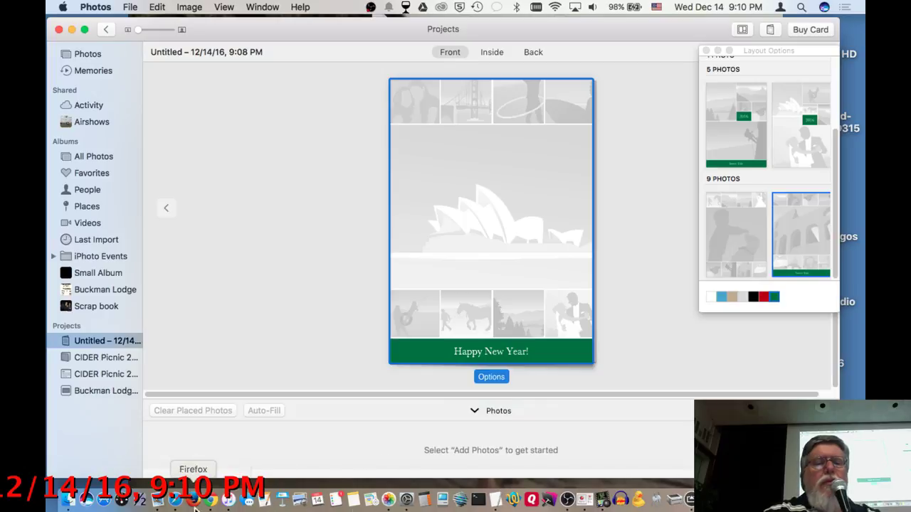
click(220, 500)
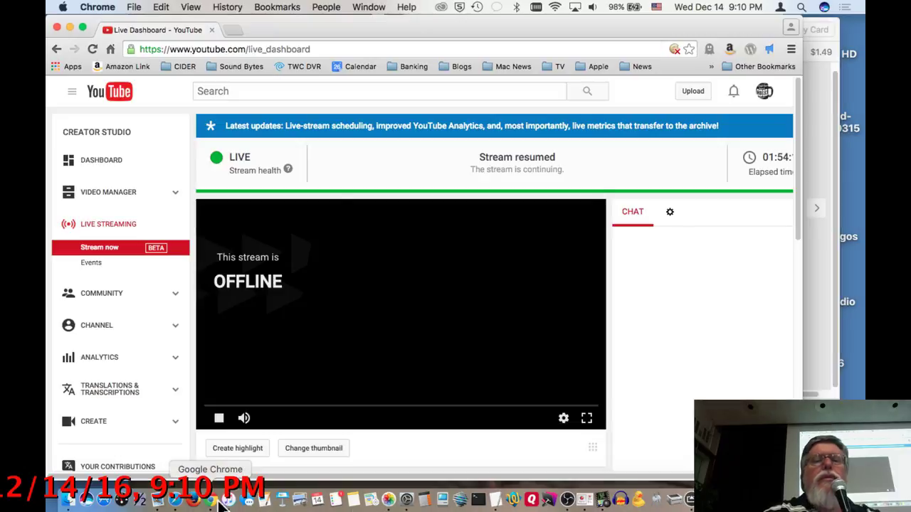
scroll(246, 164, right, 3)
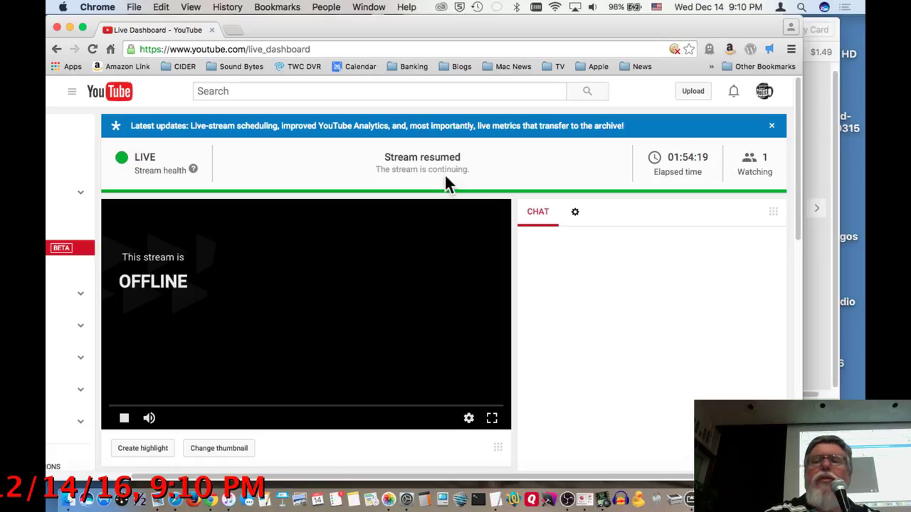
key(super+Tab)
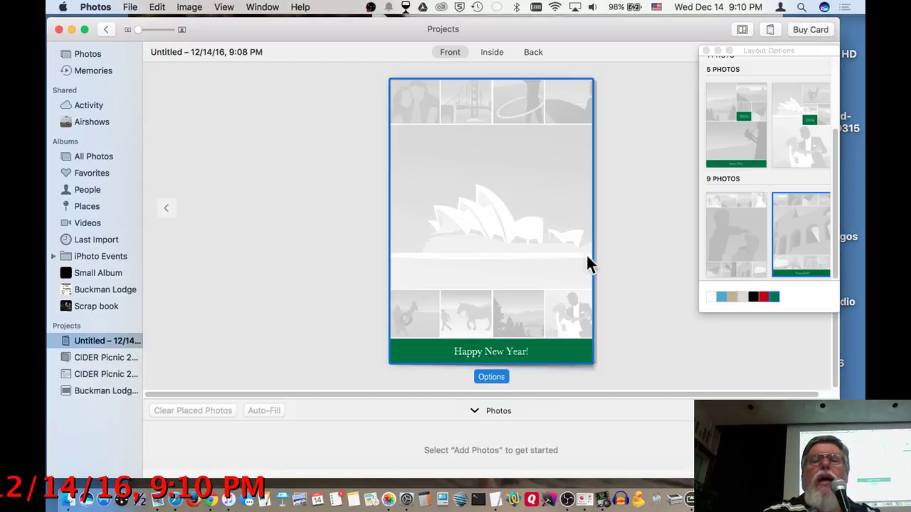
- Change the greeting on the card's front to "Happy Holodays", skipping the Osaka font downloads and reverting the autocorrected spelling
click(495, 350)
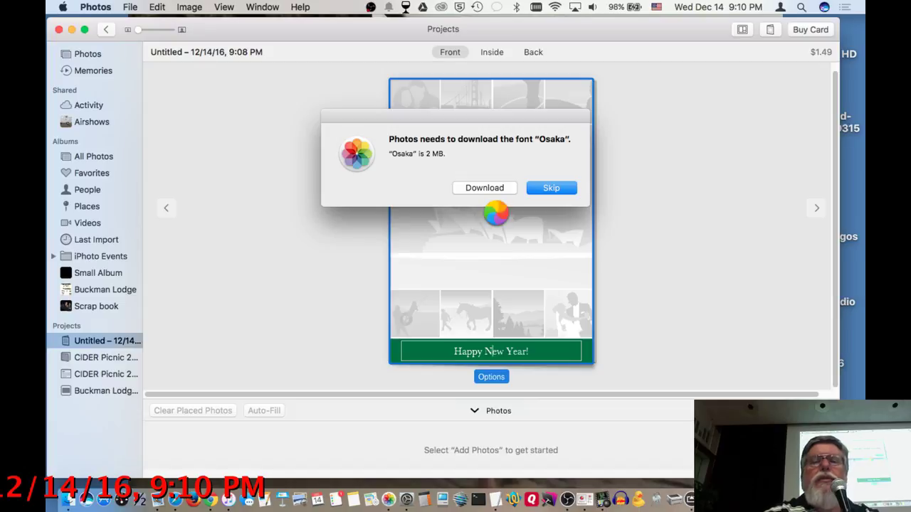
click(557, 188)
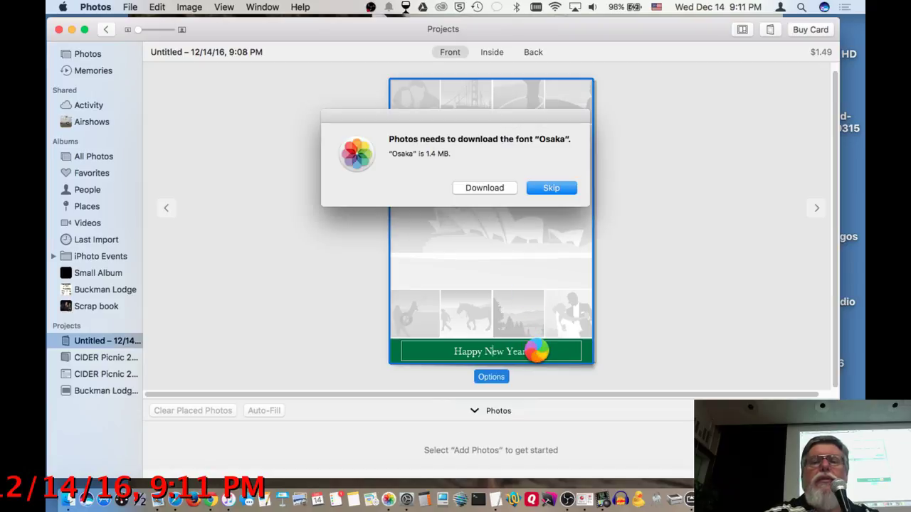
click(541, 187)
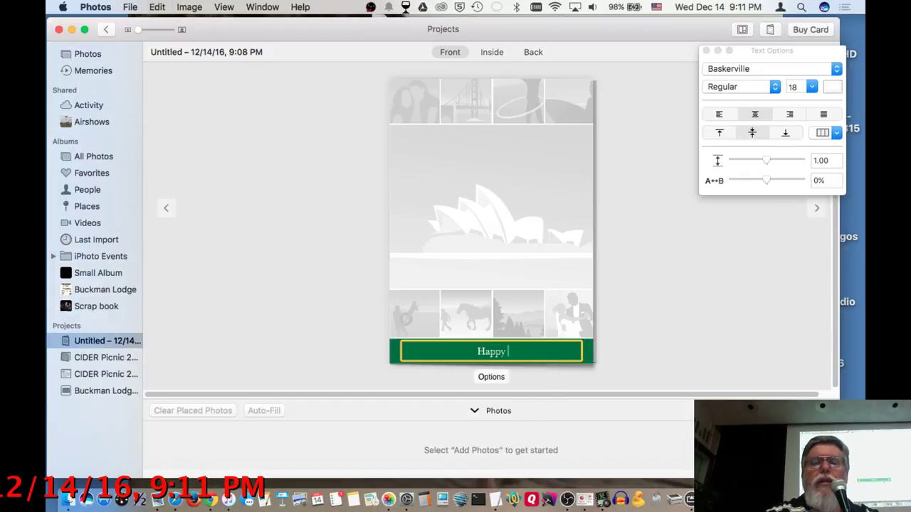
text(Holodays)
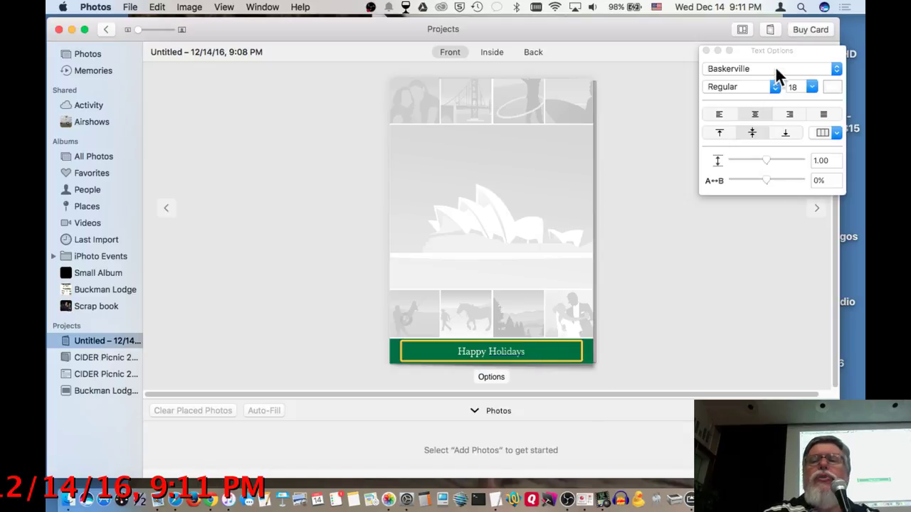
key(super+a)
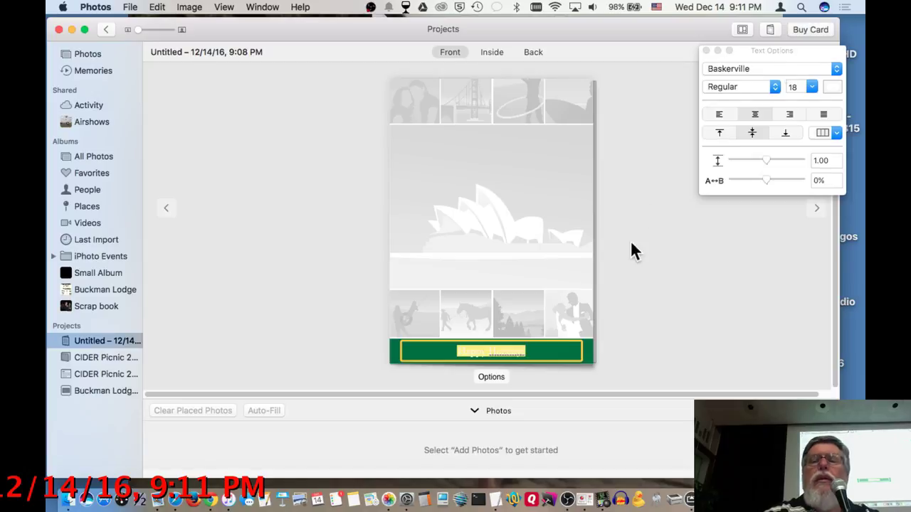
click(552, 351)
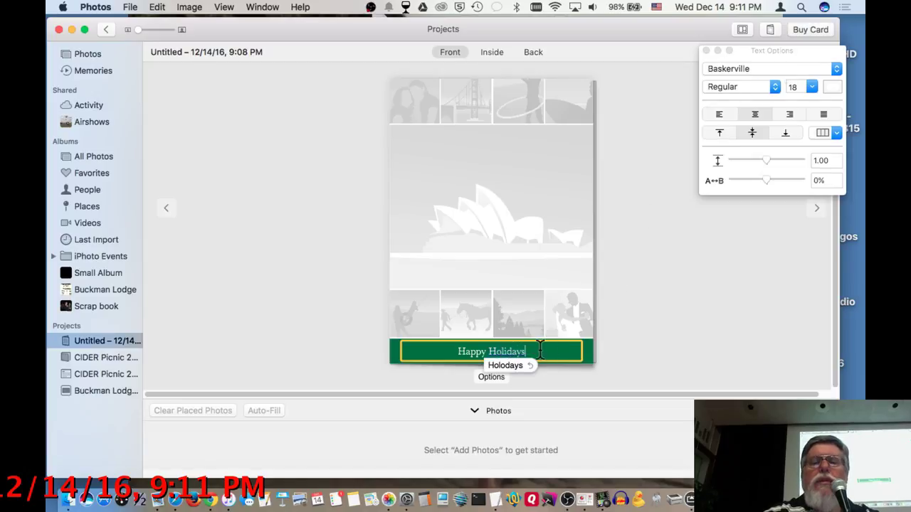
click(507, 366)
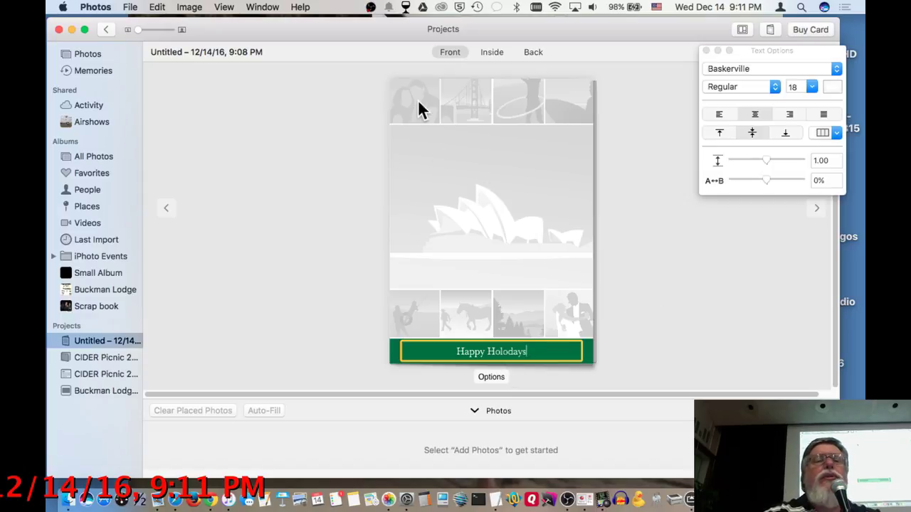
- Add the Apple CIDER cake photo of Jul 12, 2013 and the whole Jul 10, 2013 moment to the card project
click(213, 88)
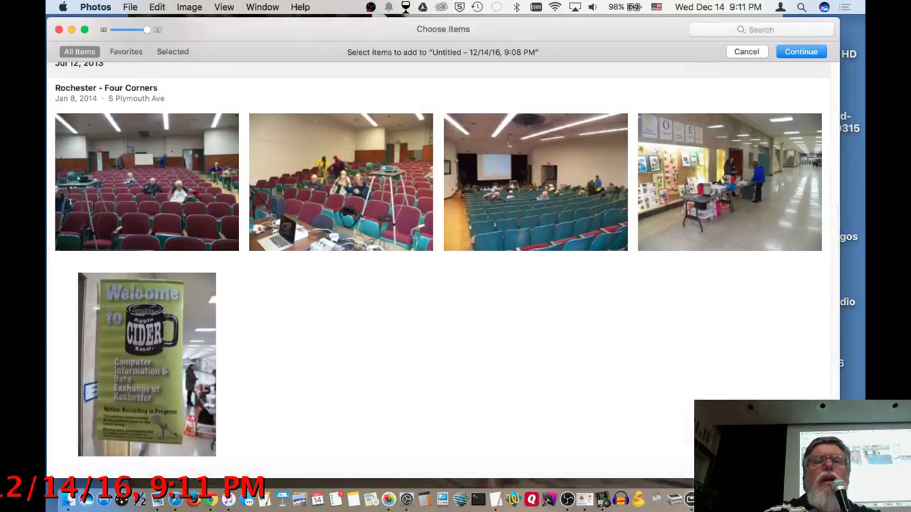
scroll(513, 348, up, 3)
scroll(513, 348, up, 3)
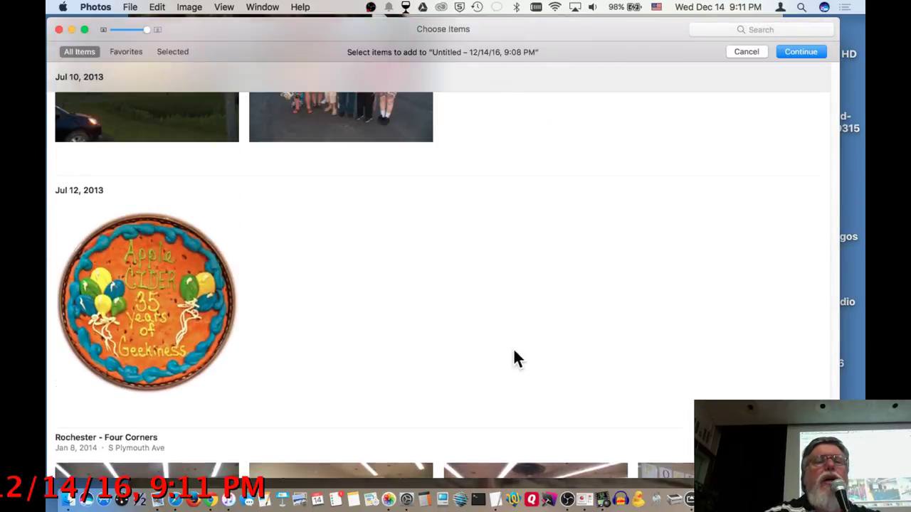
click(202, 291)
scroll(392, 227, up, 5)
scroll(395, 228, up, 5)
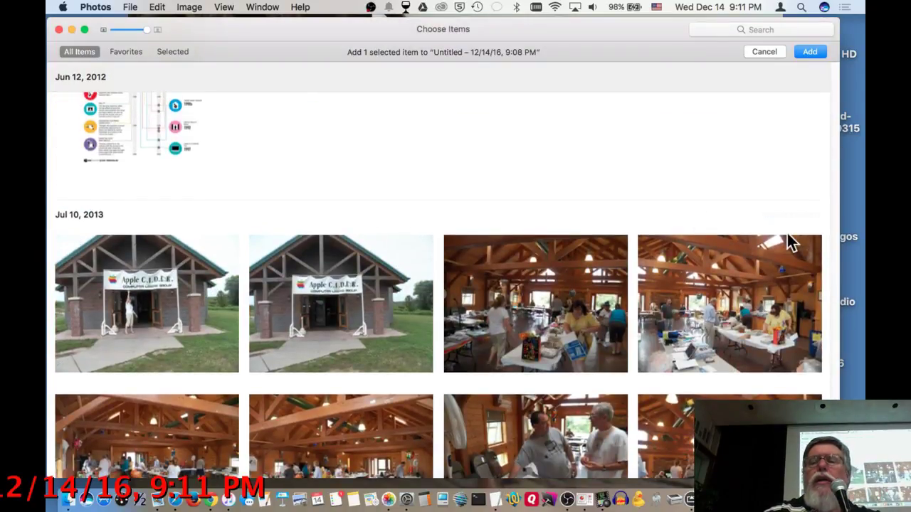
click(763, 304)
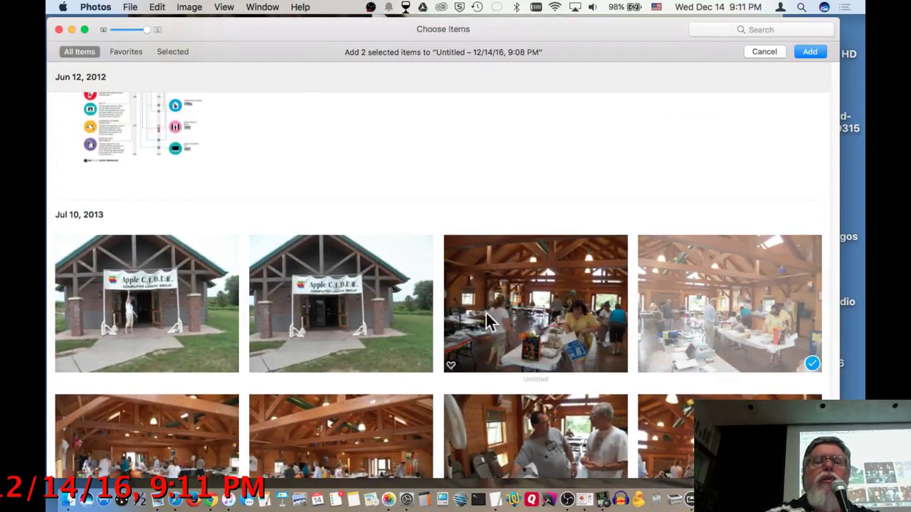
click(394, 298)
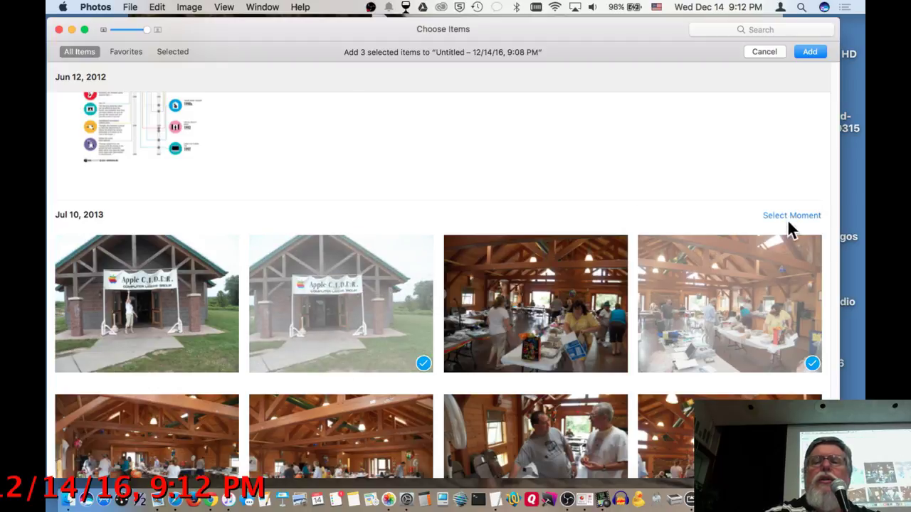
click(790, 222)
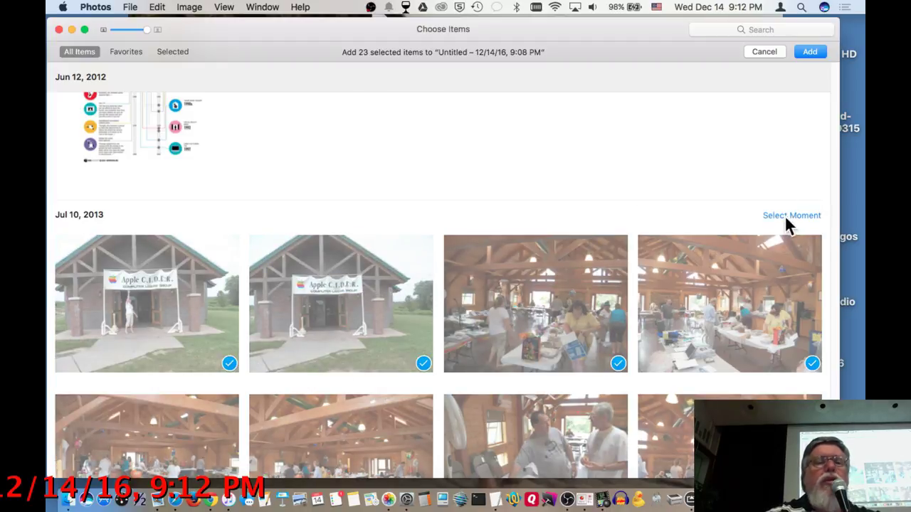
scroll(680, 188, up, 10)
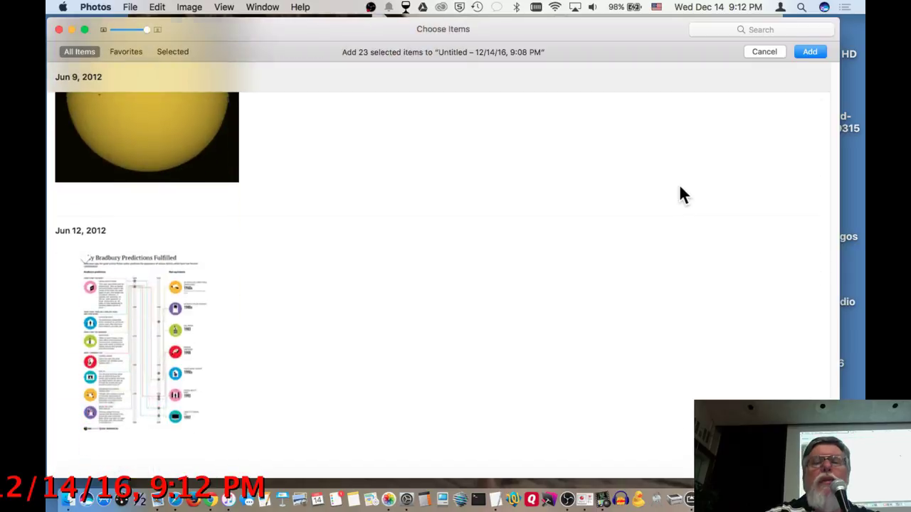
scroll(679, 193, down, 5)
click(811, 52)
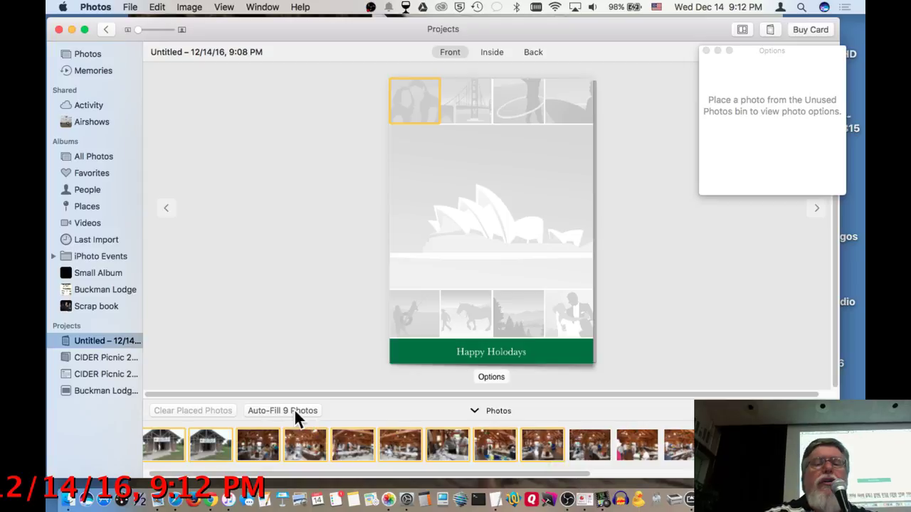
- Place the cake photo in the front's large frame, auto-fill the other frames, and swap the first bottom-row photo for the pavilion one
scroll(405, 438, right, 10)
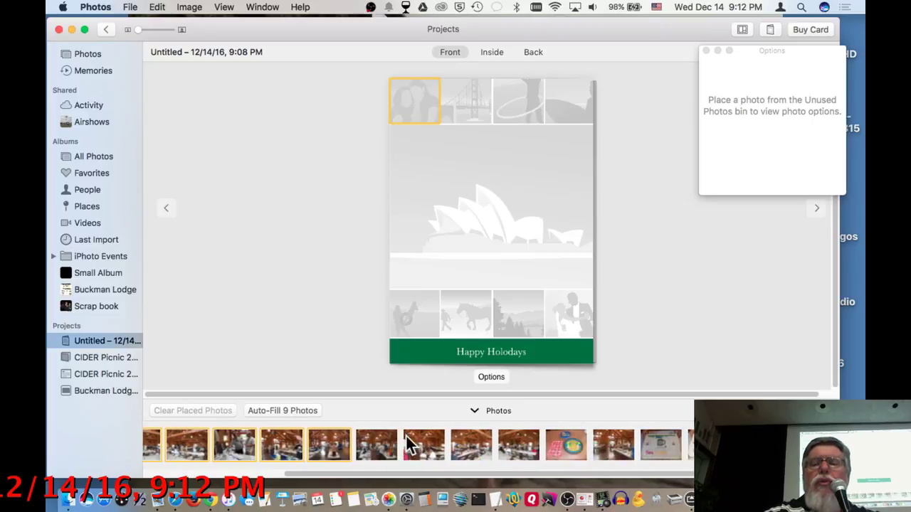
scroll(406, 442, right, 3)
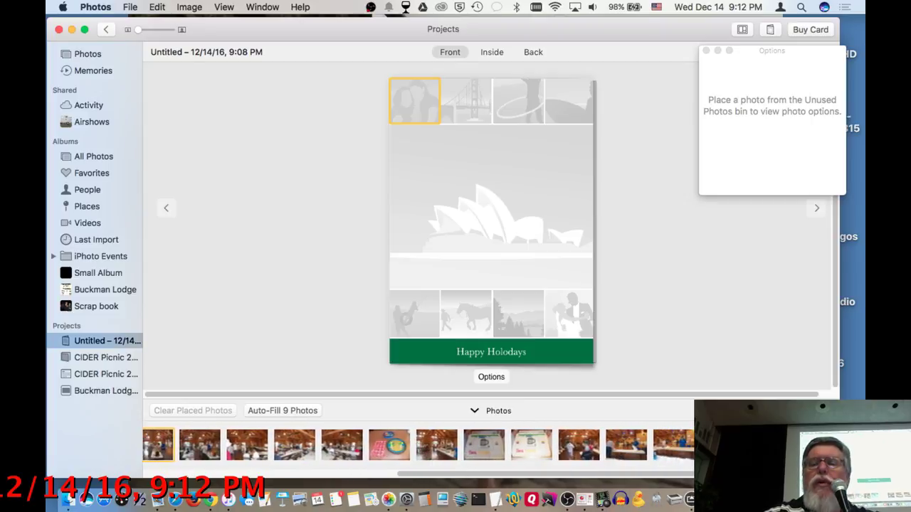
drag(389, 445, 517, 225)
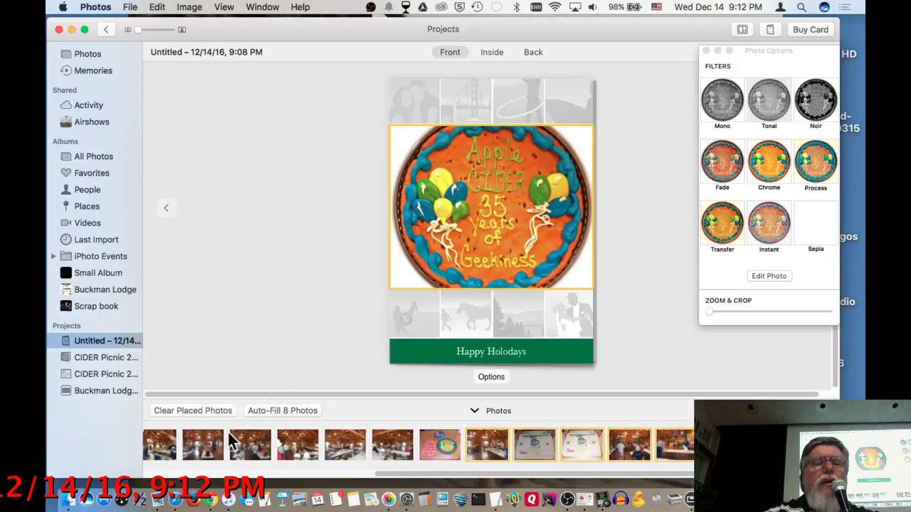
click(277, 408)
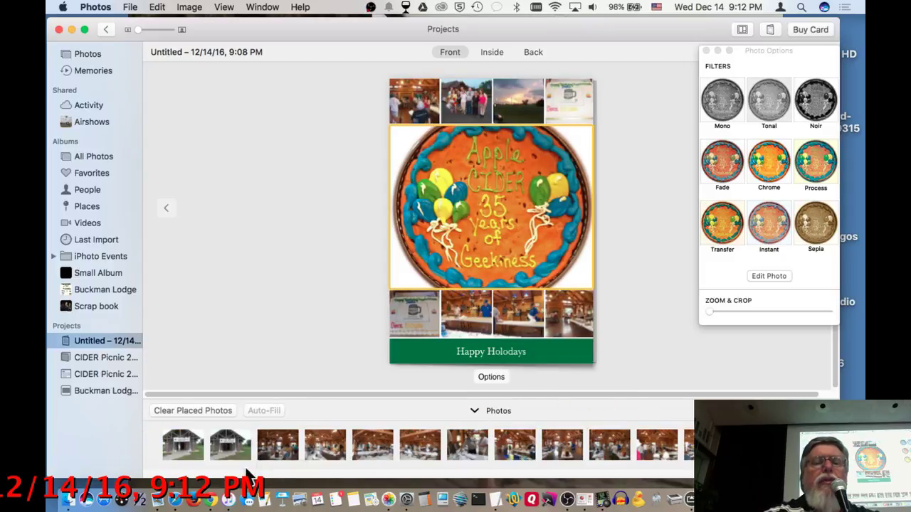
drag(234, 449, 424, 315)
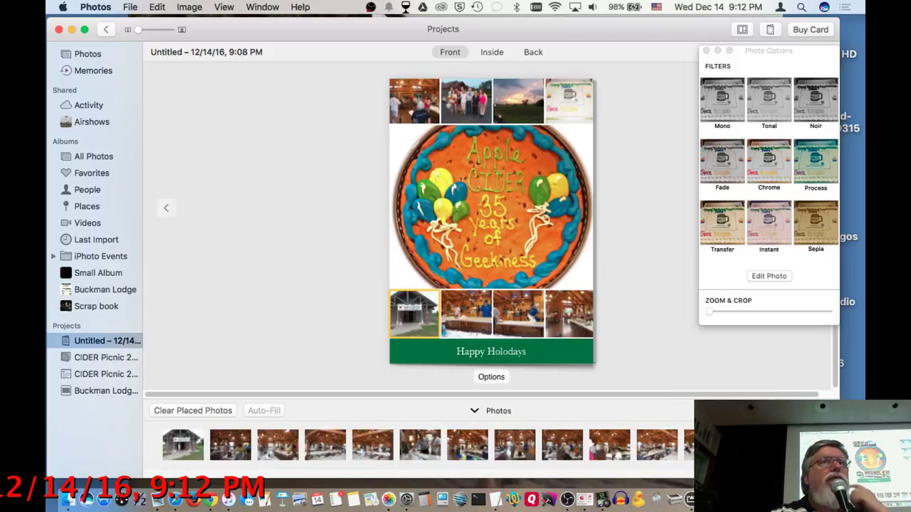
- Apply the Chrome filter to the cake photo on the card's front after trying Sepia
click(476, 203)
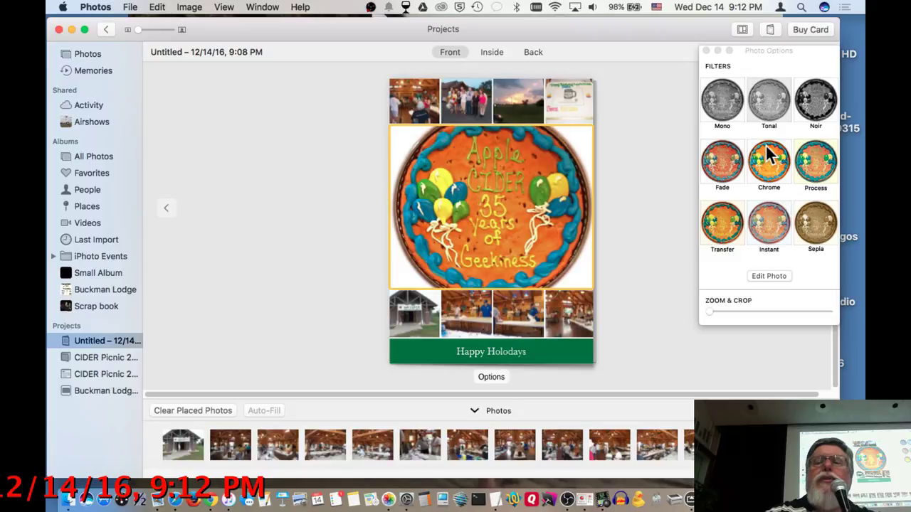
click(815, 222)
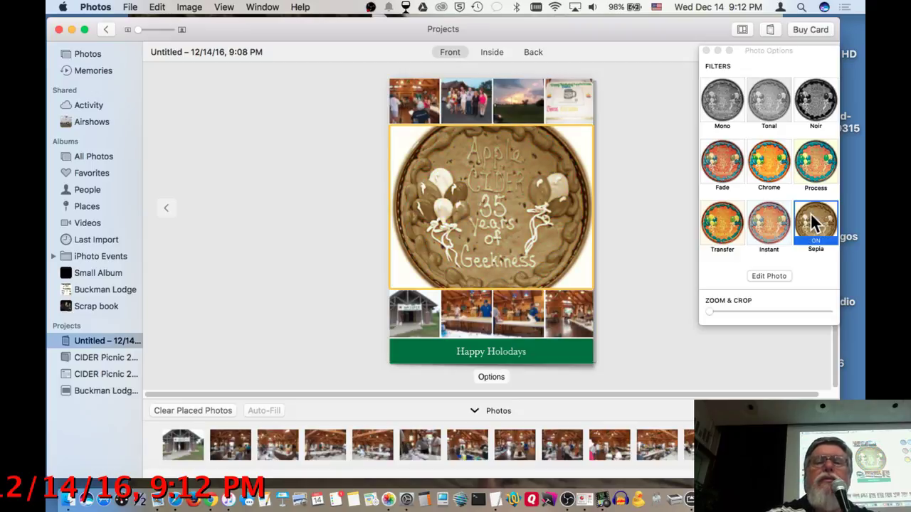
click(773, 168)
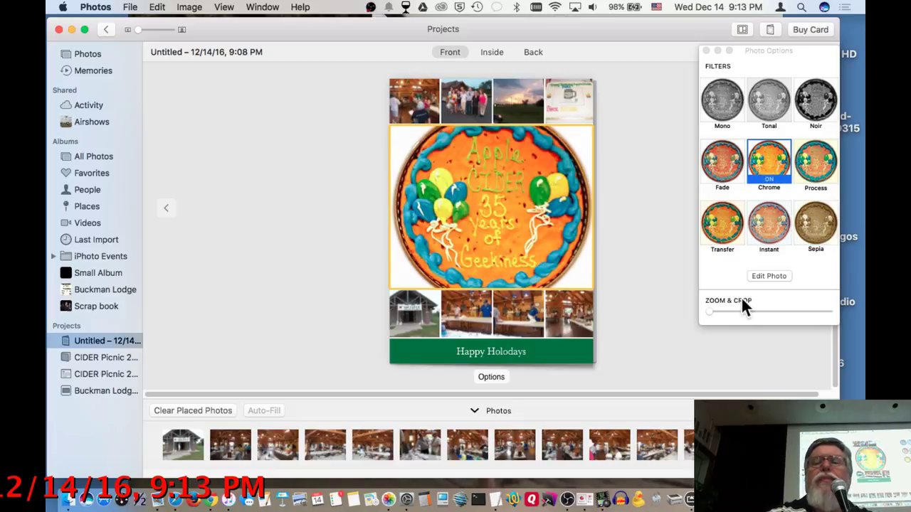
- Try the crop zoom on the cake photo, and zoom in on the third photo in the bottom row
mouse_move(706, 312)
mouse_down()
mouse_move(749, 311)
mouse_move(697, 318)
mouse_up()
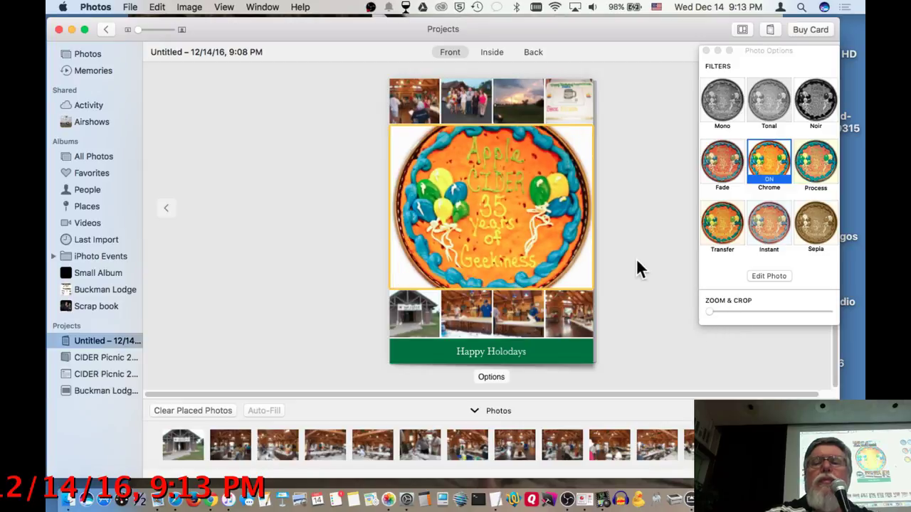
click(510, 308)
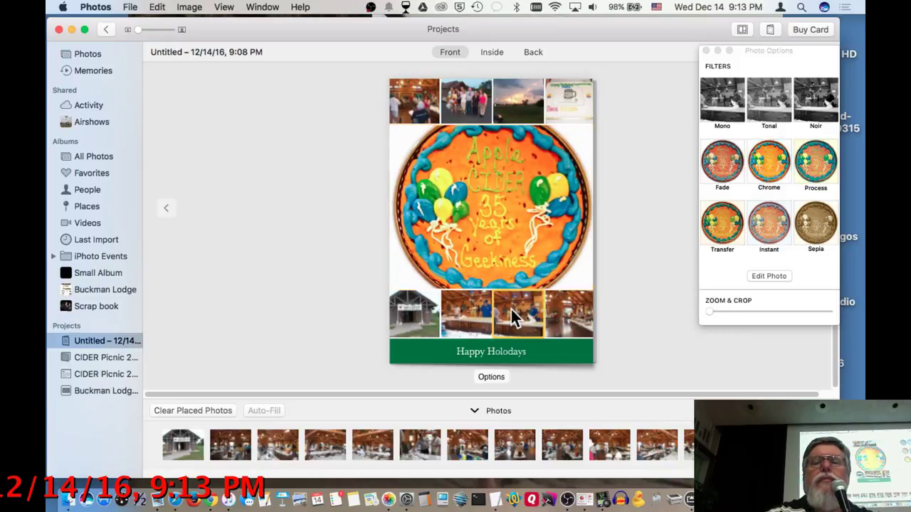
drag(707, 311, 746, 311)
- Open the cake photo for editing to view the available adjustments, and return to the card without editing it
click(579, 221)
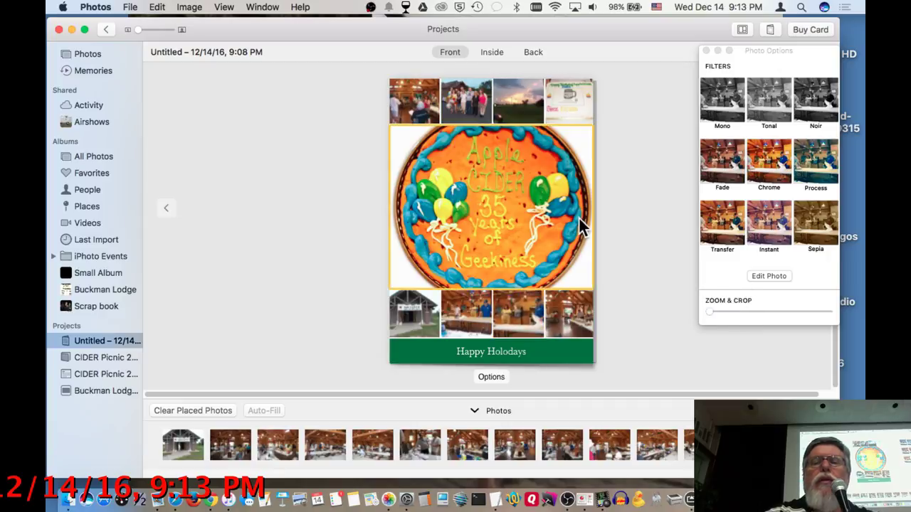
click(773, 276)
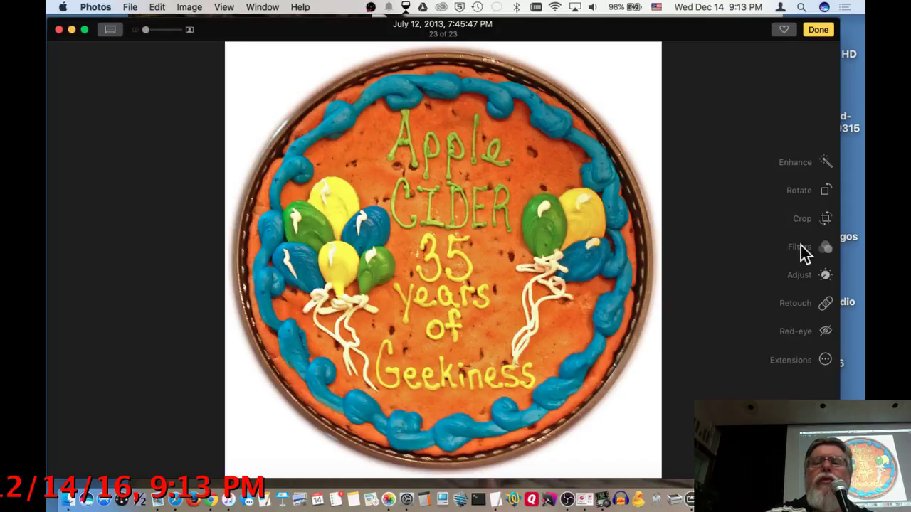
click(816, 31)
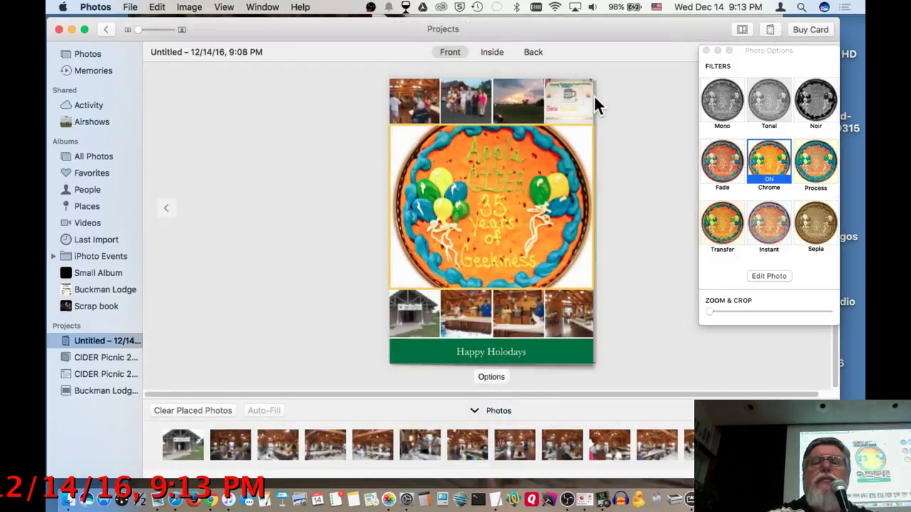
- Auto-fill the card's inside with 10 photos and check its placeholder body and message text boxes
click(491, 53)
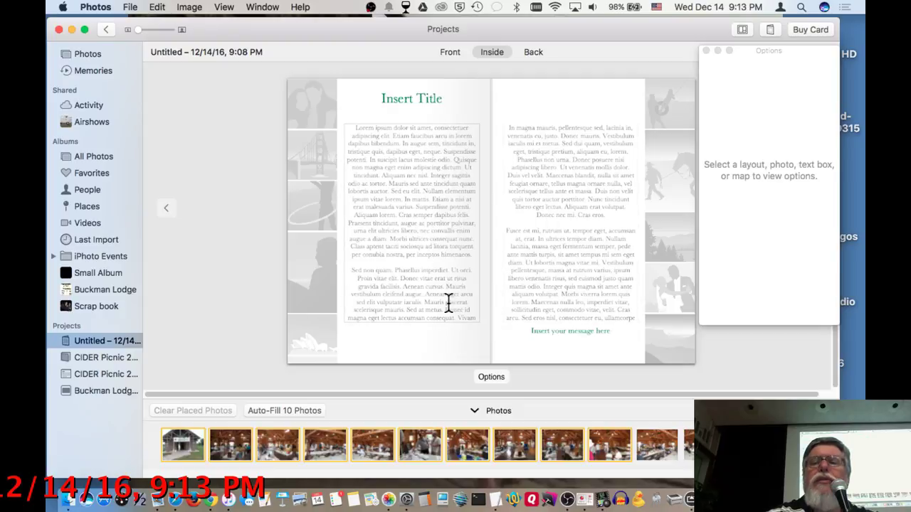
click(410, 231)
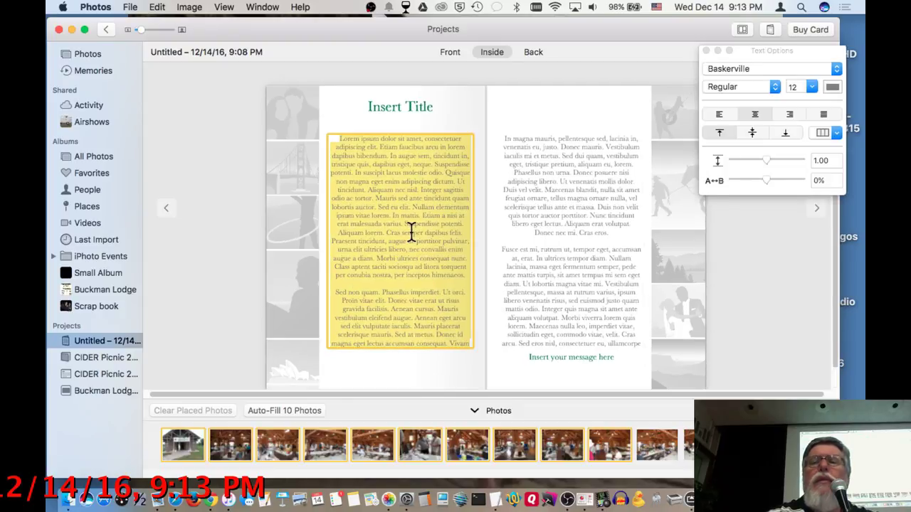
click(303, 114)
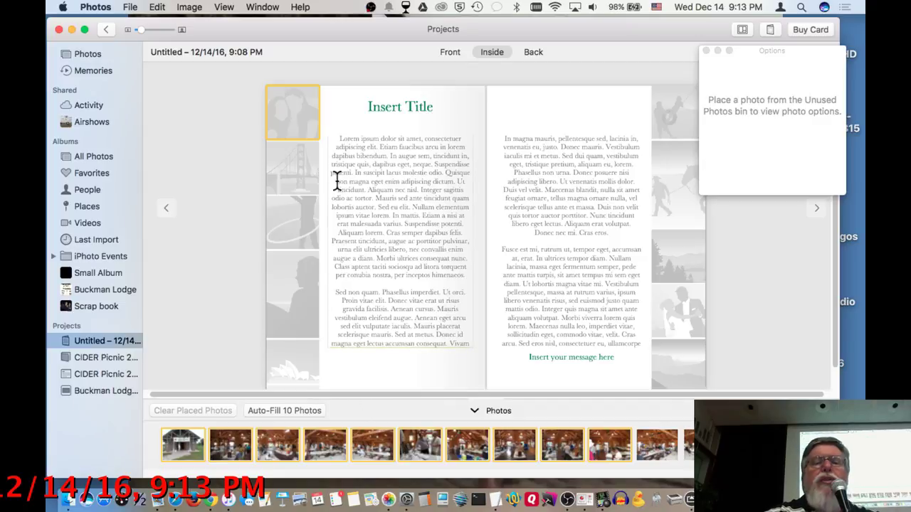
click(289, 409)
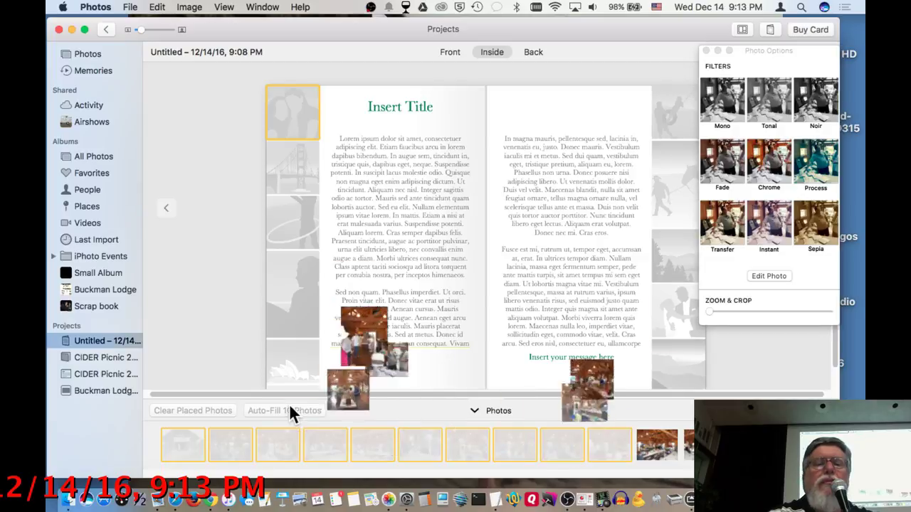
click(408, 170)
click(513, 181)
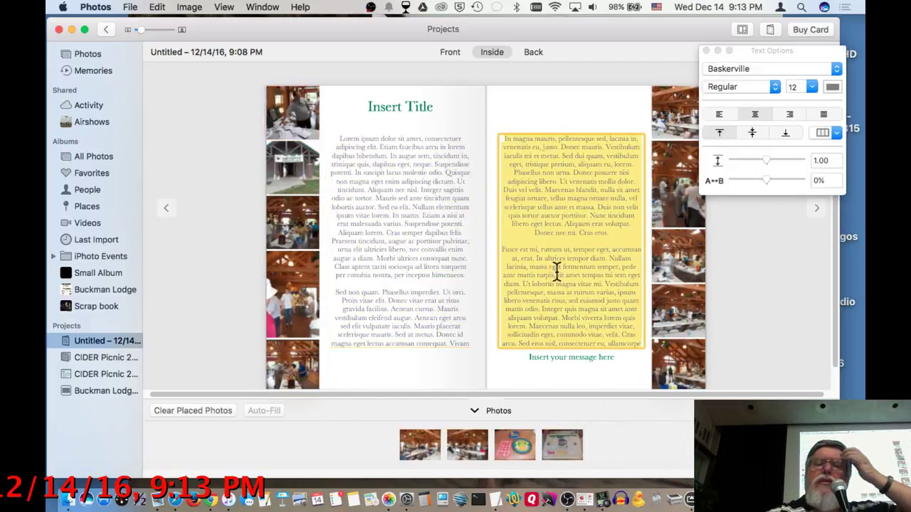
click(570, 357)
- Delete the "Made on a Mac" Apple logo from the card's back, and try undoing the deletion
click(530, 52)
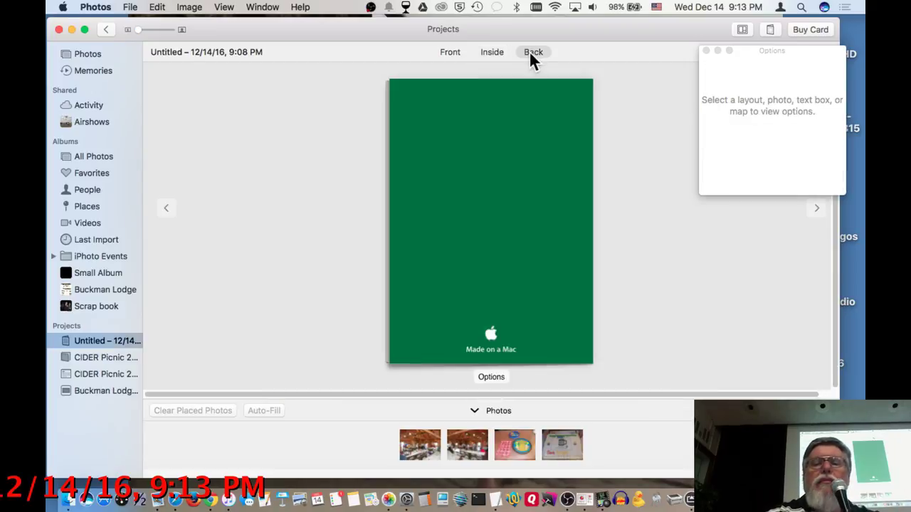
click(518, 209)
click(486, 346)
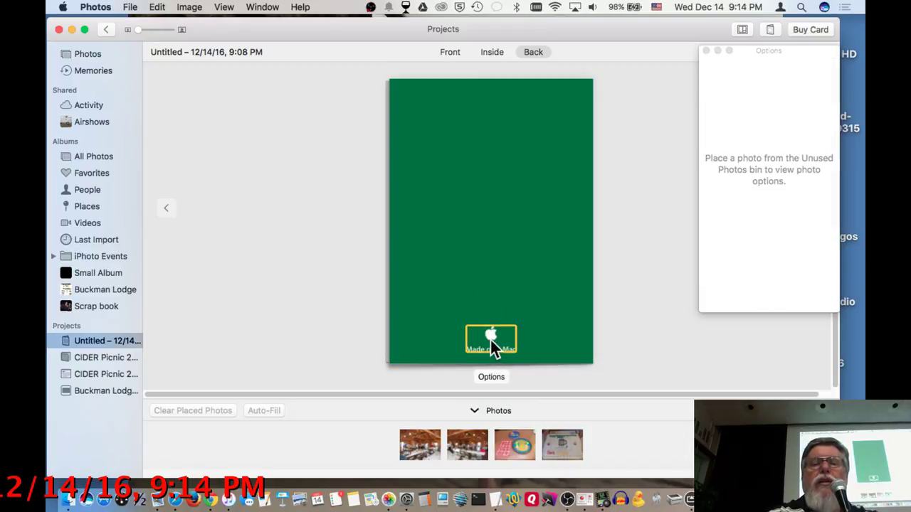
key(Delete)
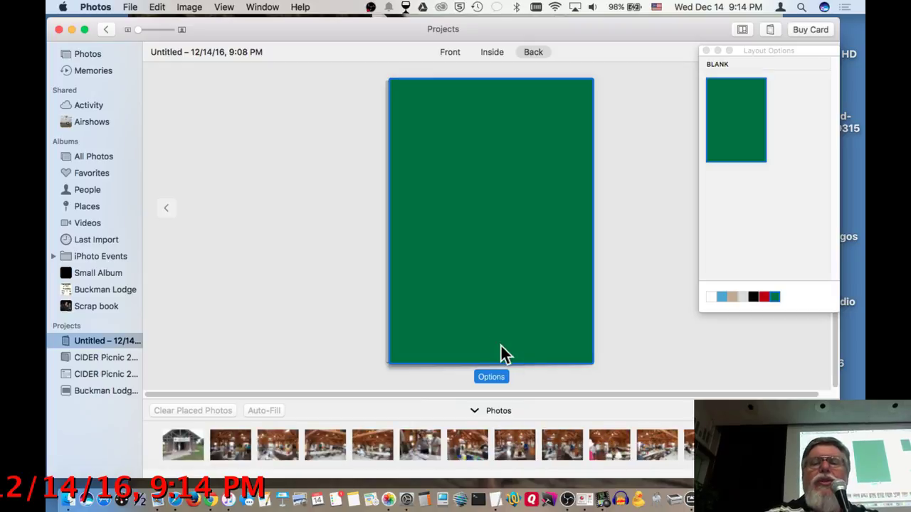
click(157, 6)
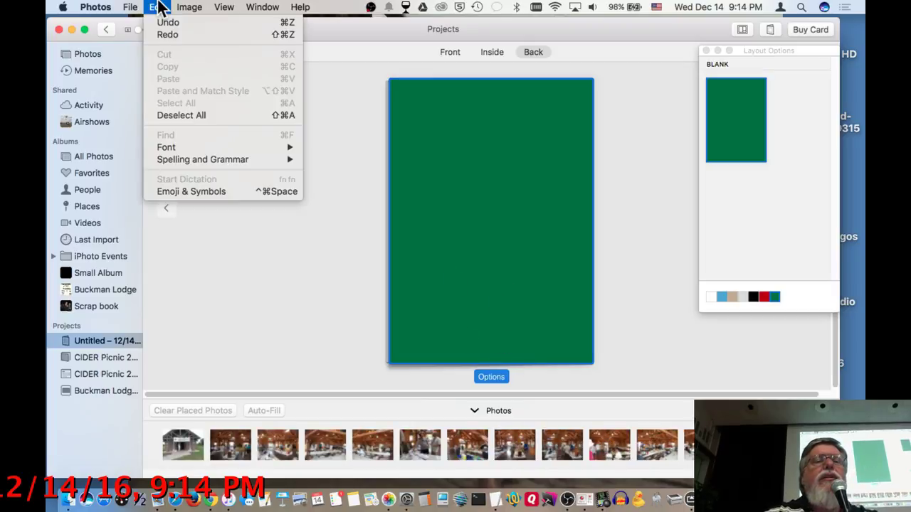
click(159, 24)
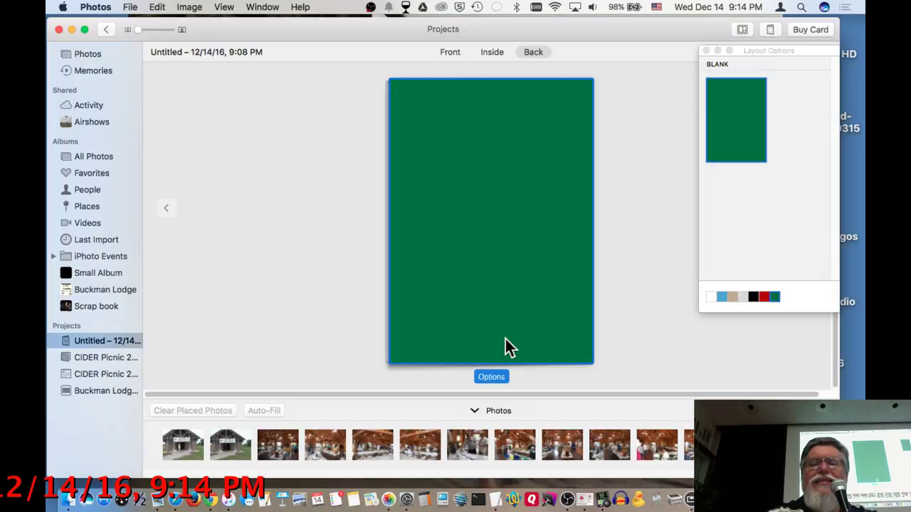
- Auto-fill the card's emptied inside with 10 photos again, and review the card's front and back
click(494, 50)
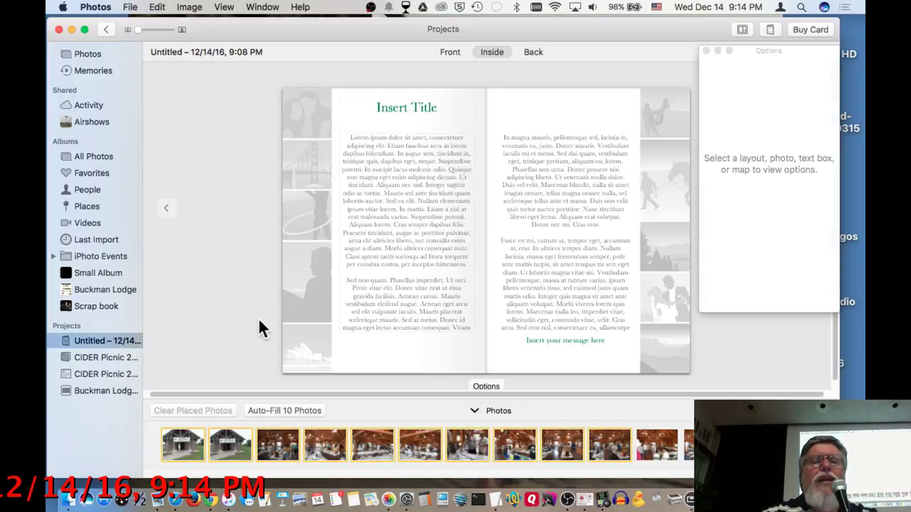
click(285, 409)
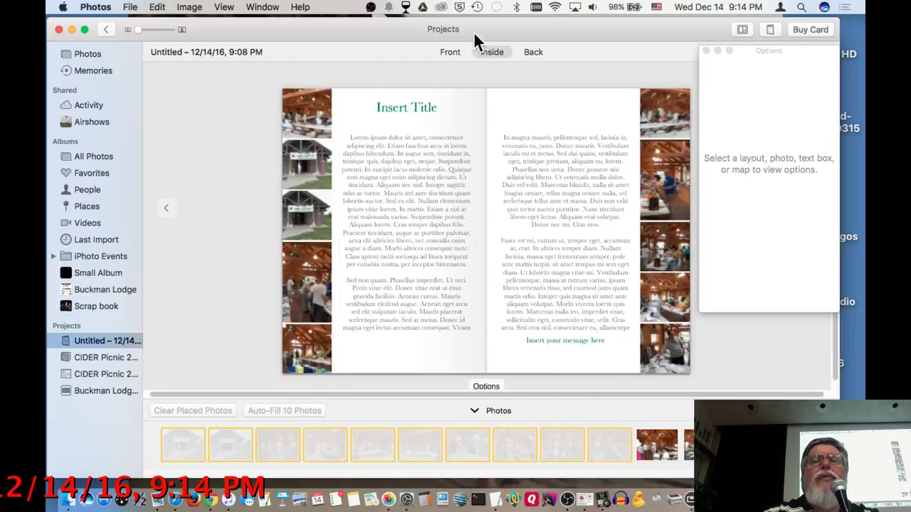
click(448, 53)
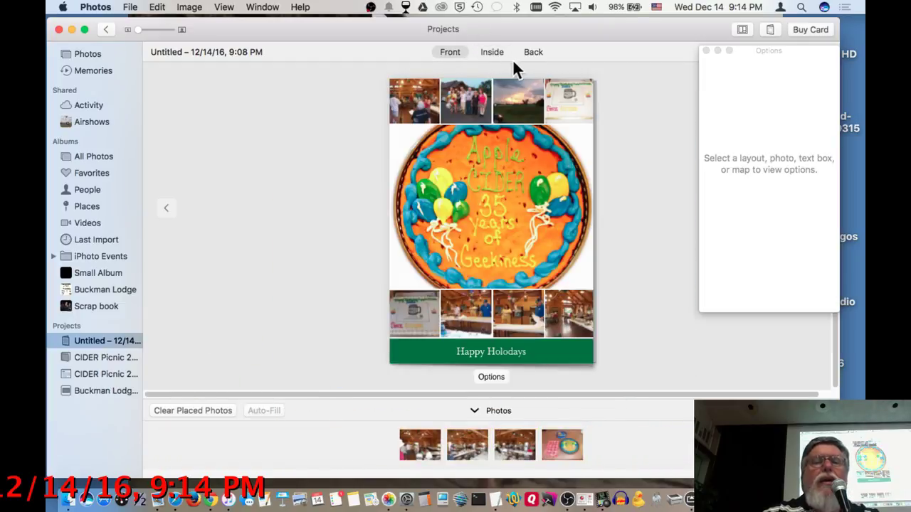
click(535, 52)
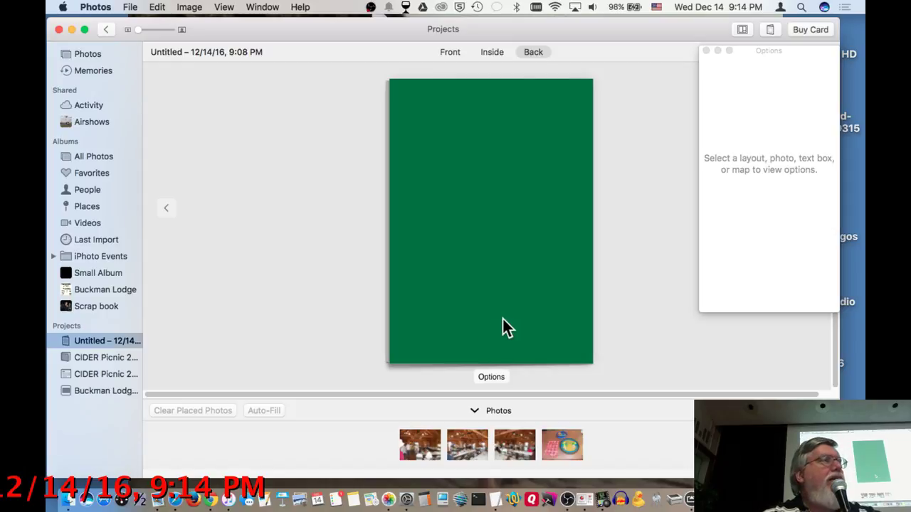
- View the layout options of the card's back and include the Apple logo on it again
click(491, 377)
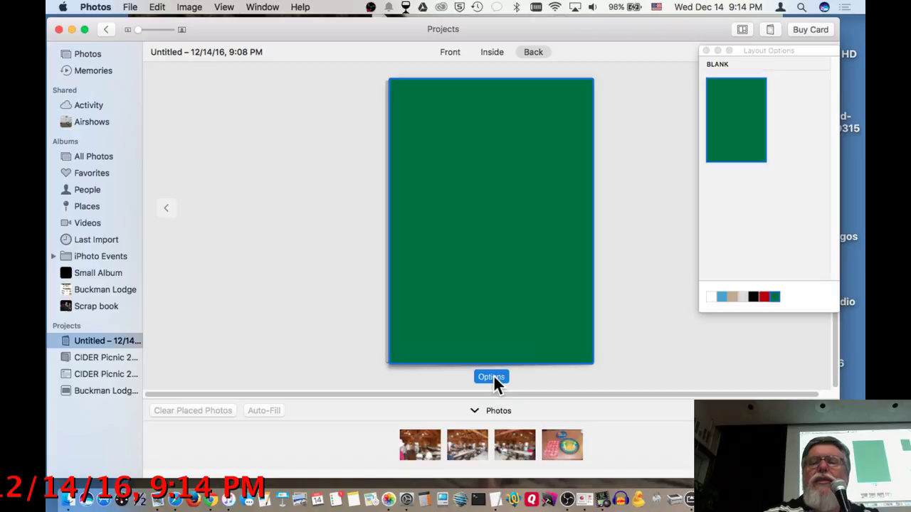
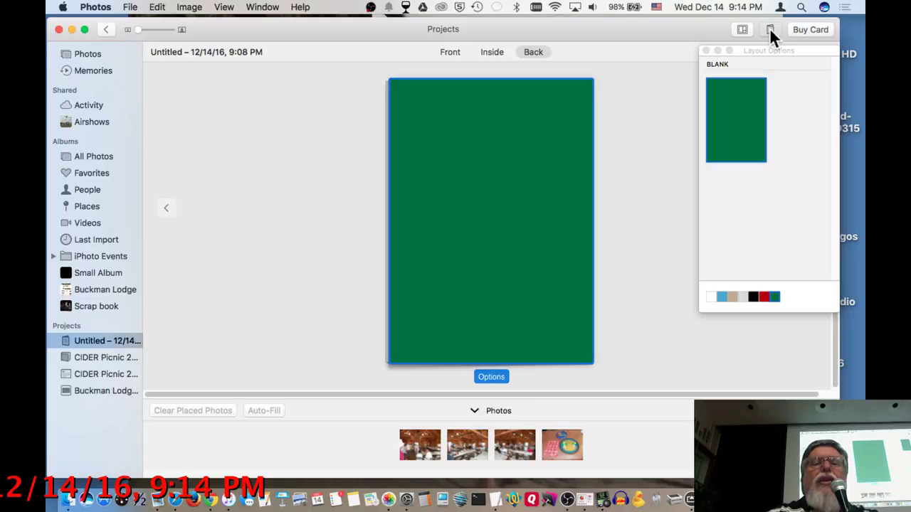
click(769, 31)
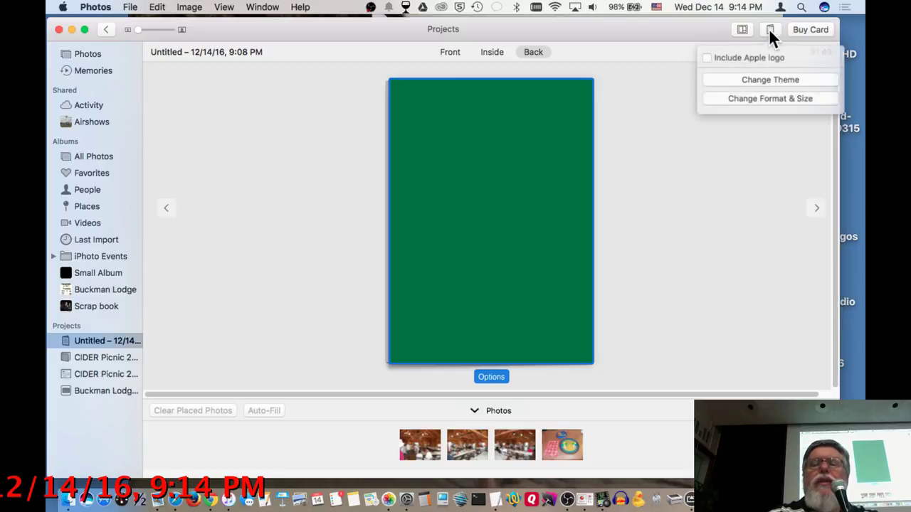
click(747, 57)
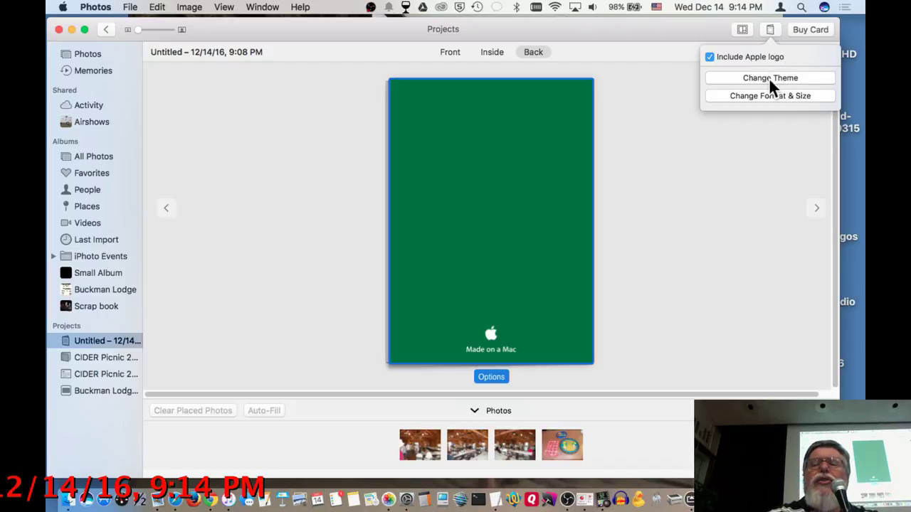
- Change the card's theme to Holiday Colors and review its front, inside and back
click(769, 79)
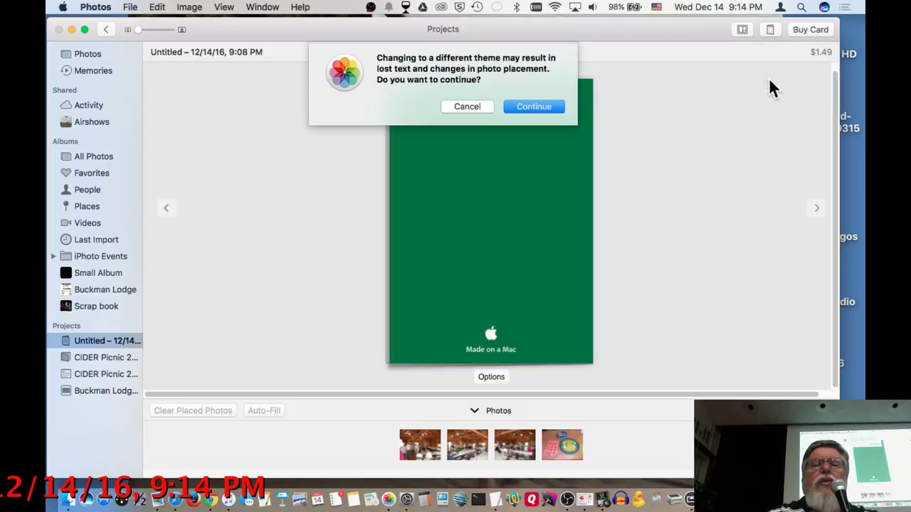
click(534, 106)
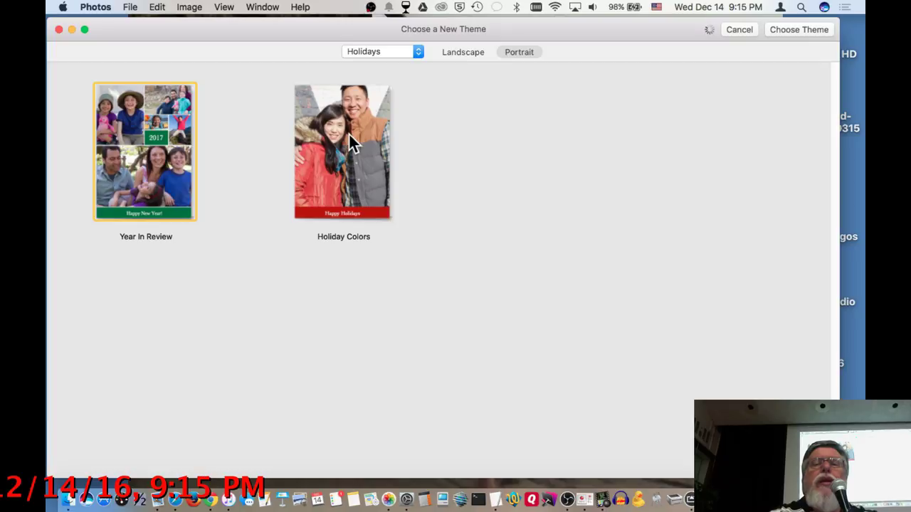
click(348, 135)
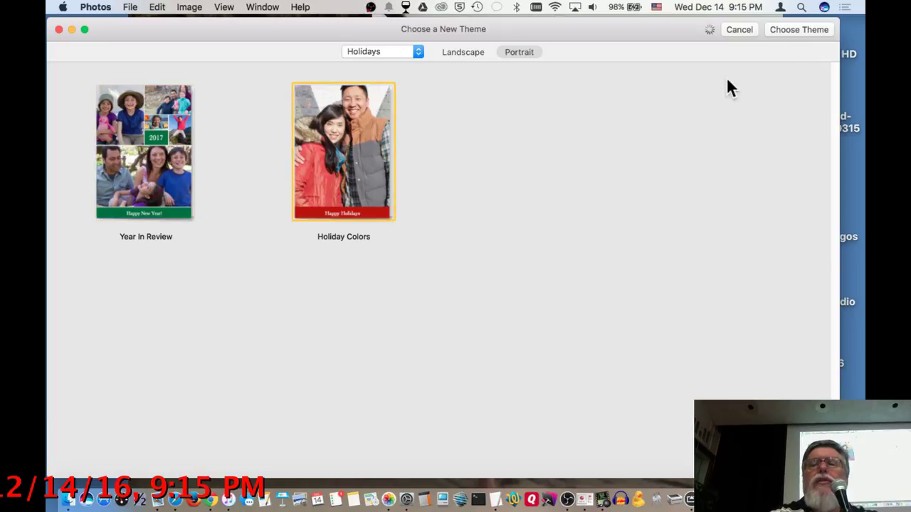
click(797, 29)
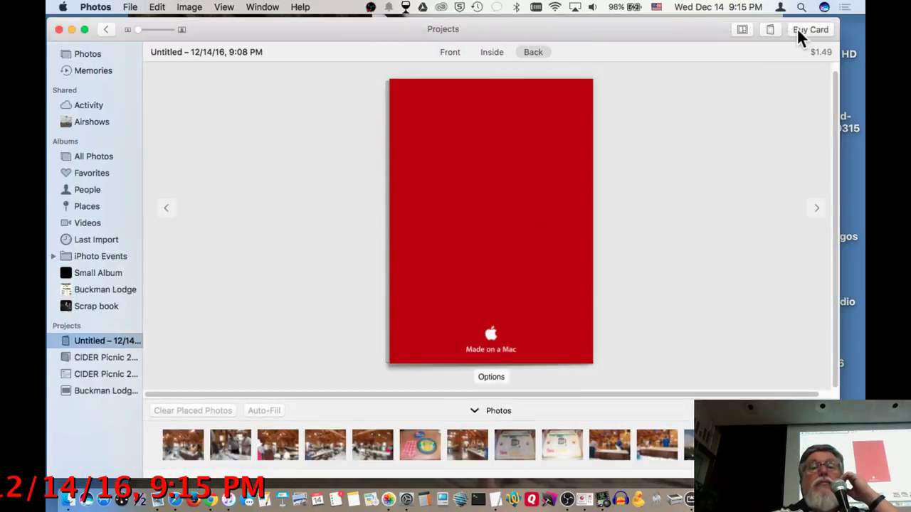
click(445, 51)
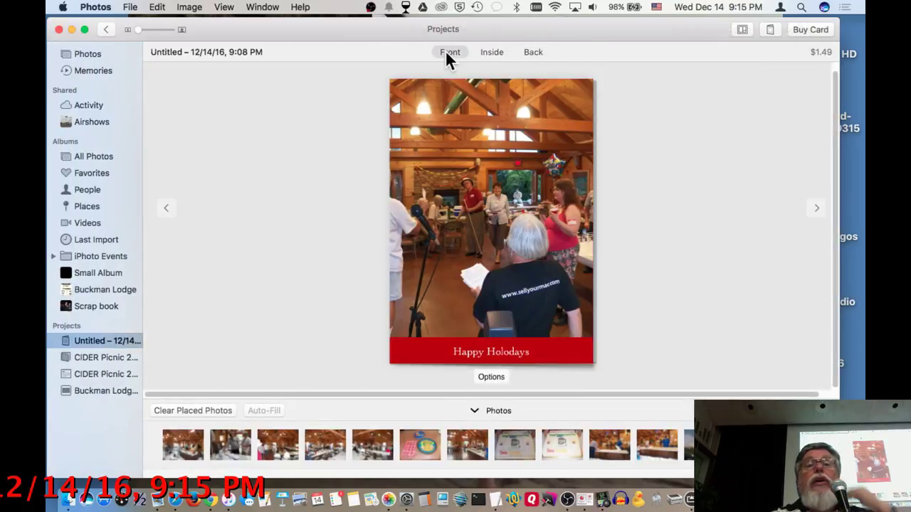
click(488, 53)
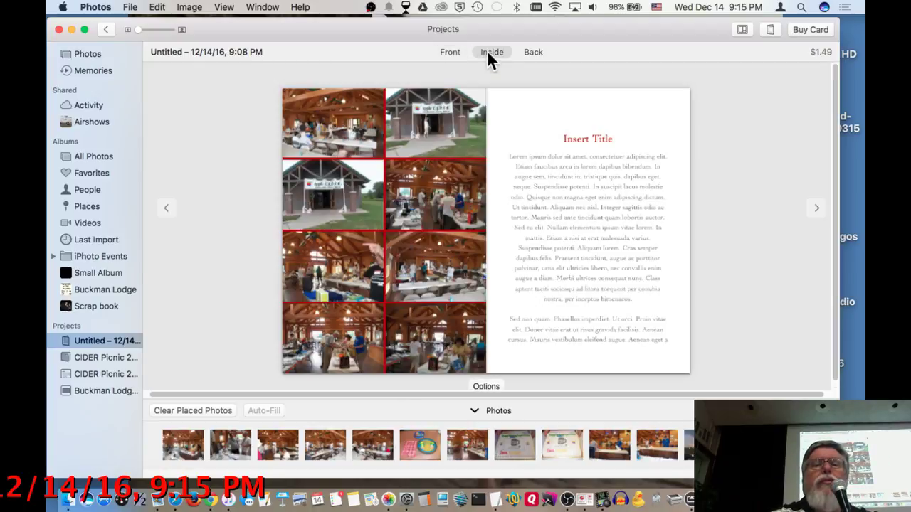
click(536, 52)
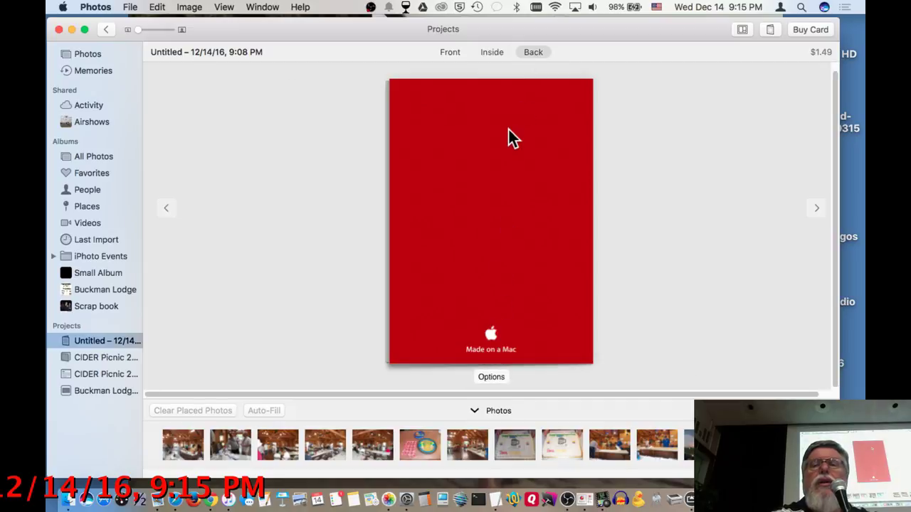
- Try to place a photo on the card's back and try its background colours, ending with red
click(500, 170)
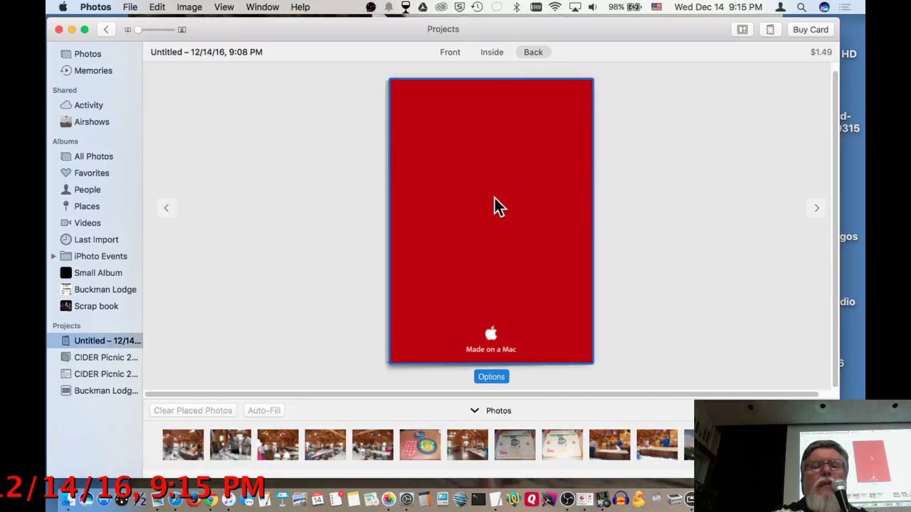
drag(420, 445, 496, 233)
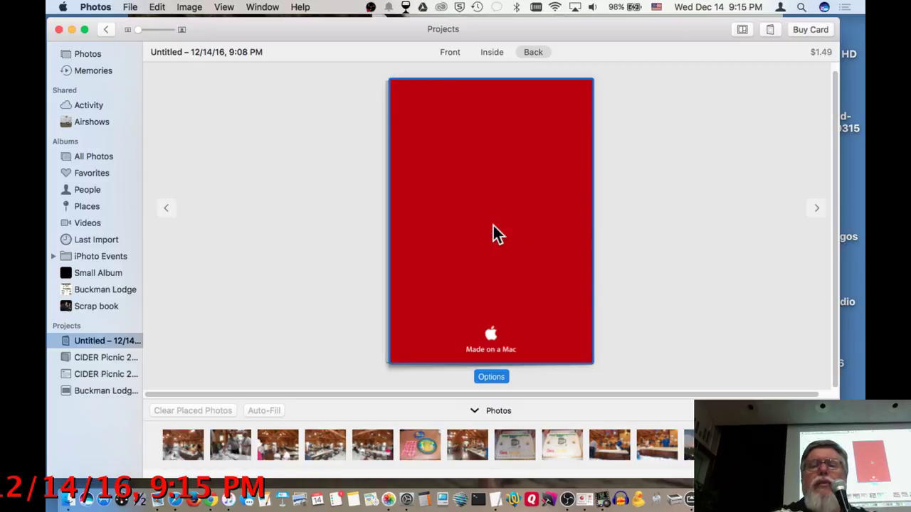
click(770, 29)
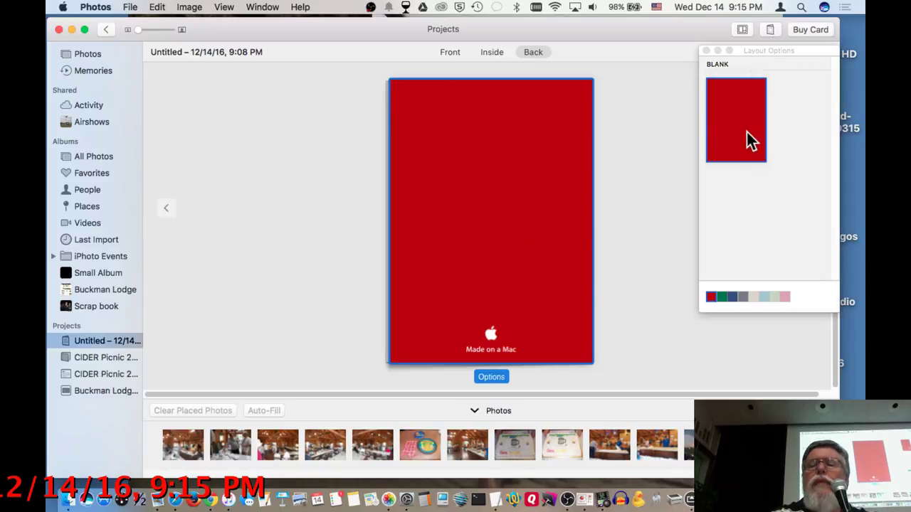
click(719, 297)
click(698, 309)
click(542, 295)
click(711, 296)
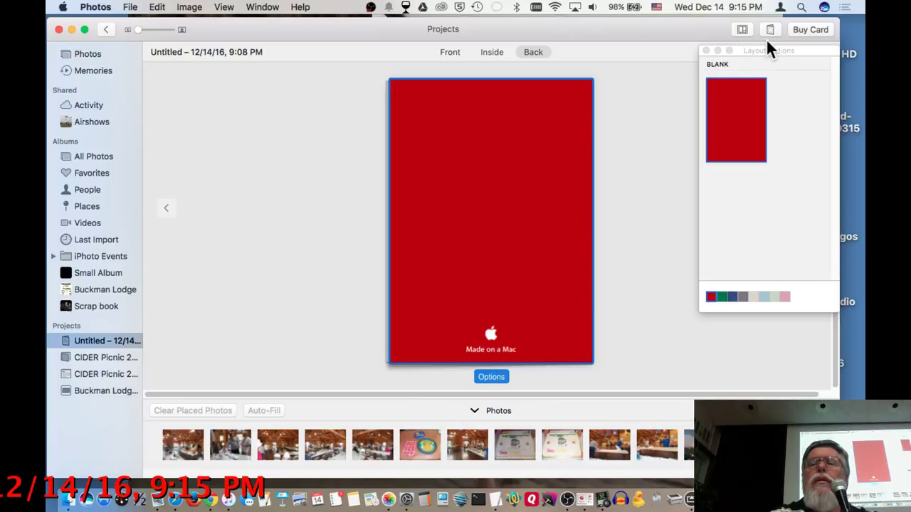
- Change the card's format to Folded 5 × 7 inches with the Year In Review theme from the Holidays category
click(769, 29)
click(773, 96)
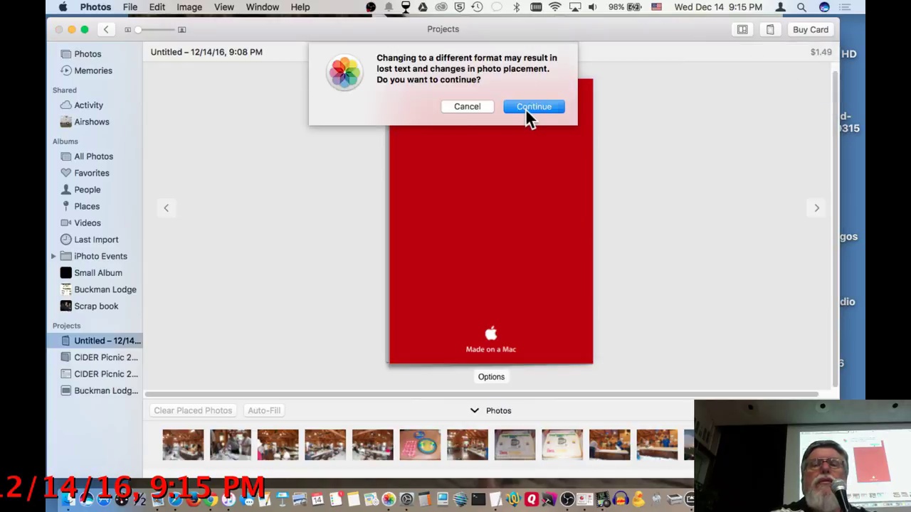
click(533, 107)
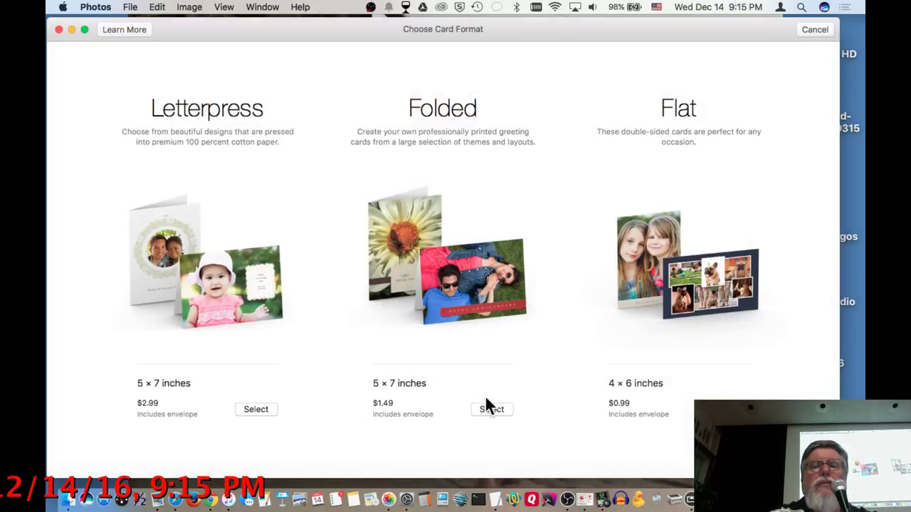
click(492, 409)
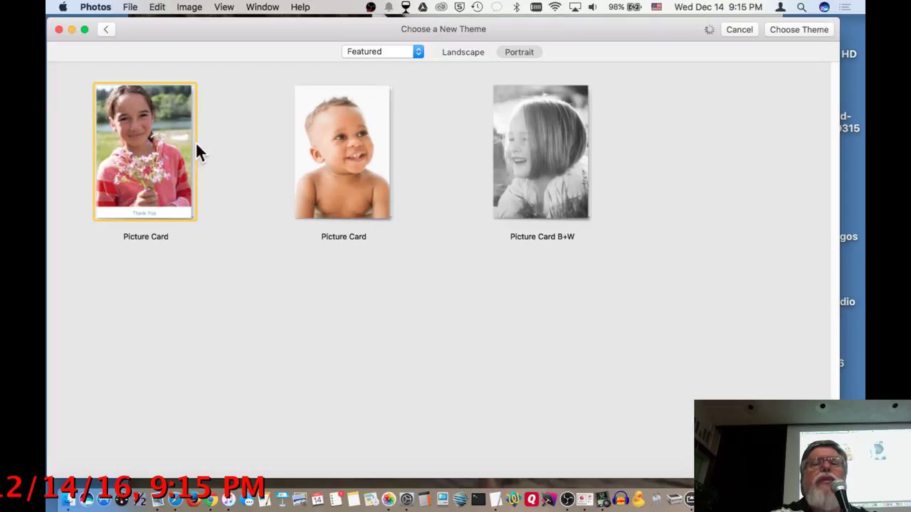
click(390, 53)
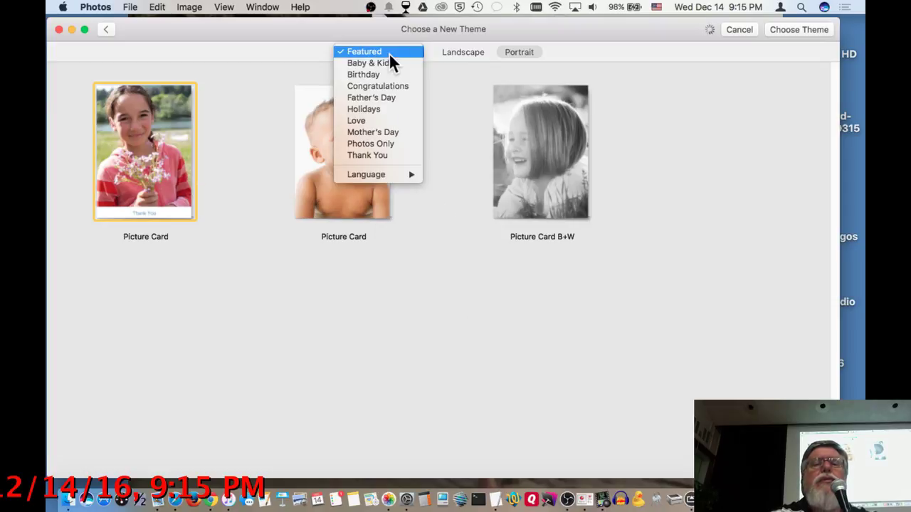
click(396, 108)
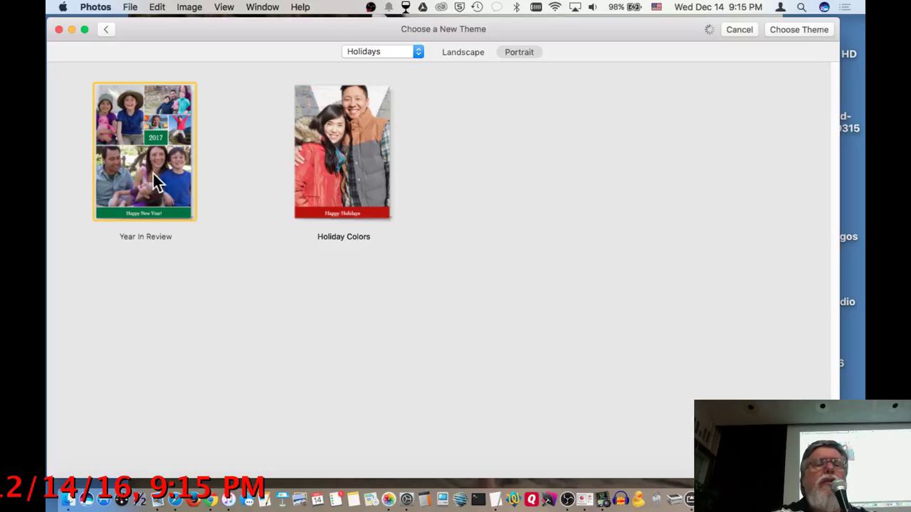
click(789, 32)
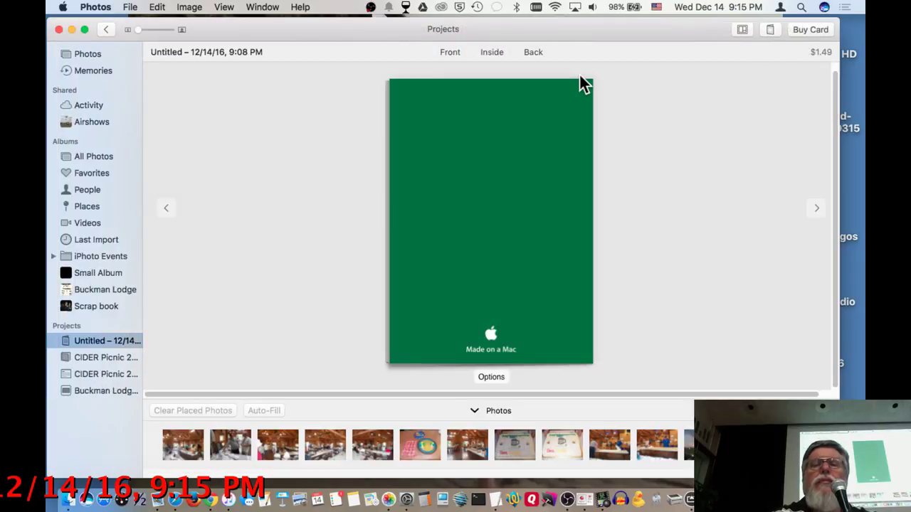
- Place the cake photo in the large lower frame of the card's front and open its photo options
click(449, 52)
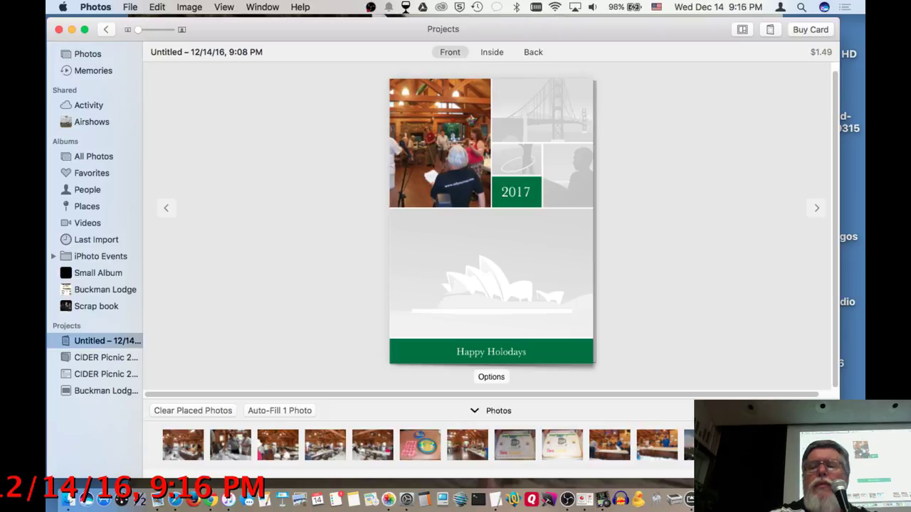
drag(419, 445, 530, 257)
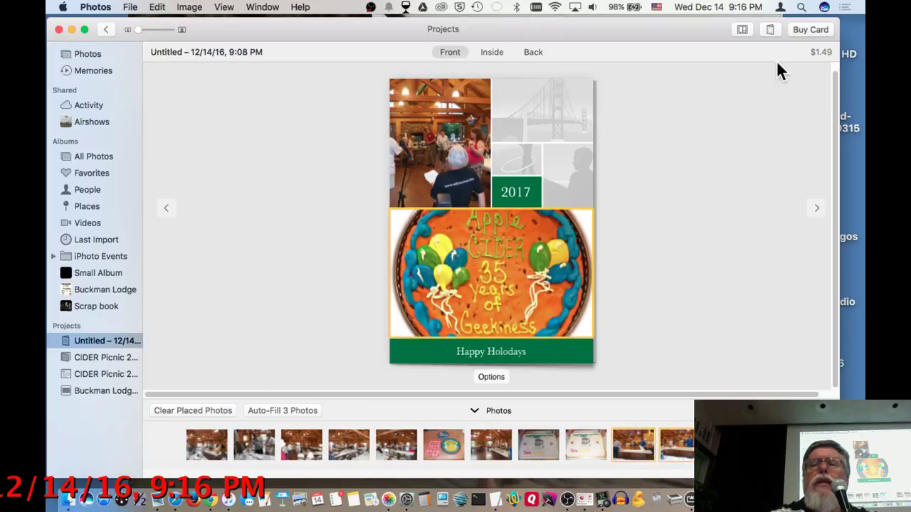
click(741, 30)
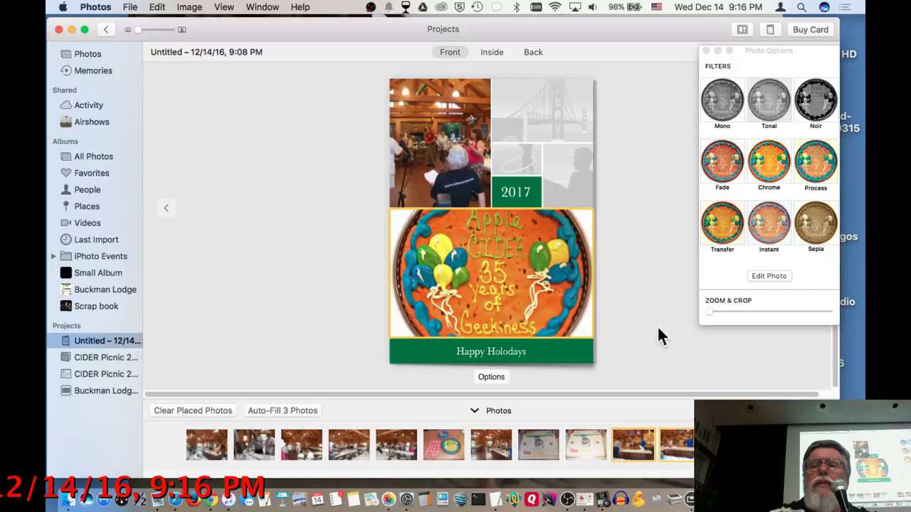
- Apply the 9-photo layout with a large central frame and a green caption band to the card's front
click(489, 378)
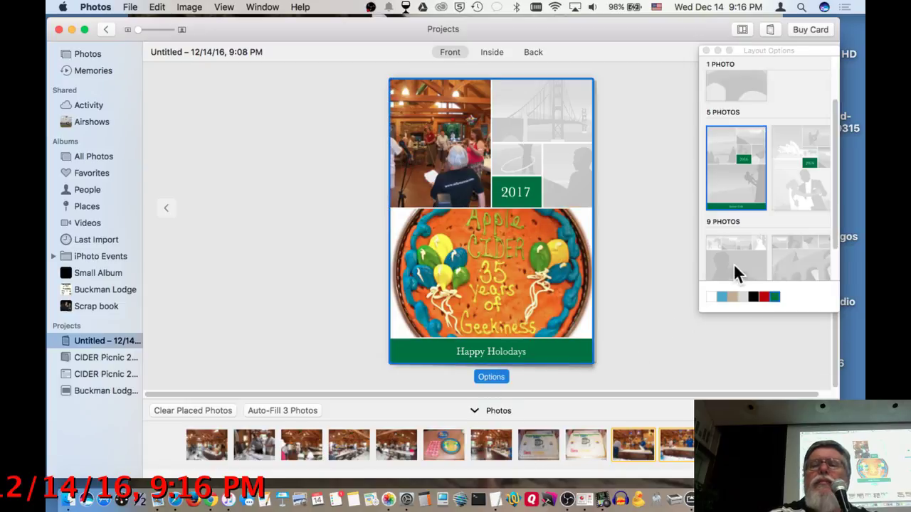
scroll(754, 214, down, 1)
scroll(761, 170, up, 3)
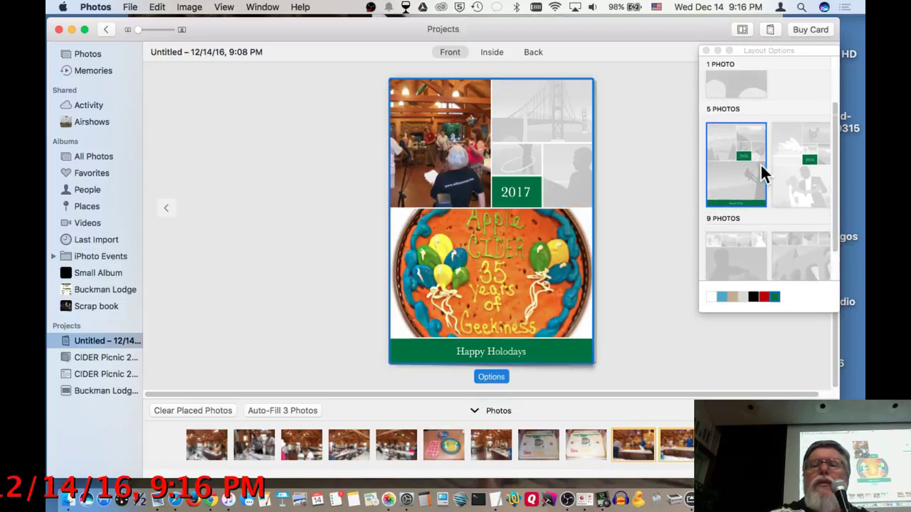
scroll(762, 170, down, 3)
scroll(761, 169, up, 3)
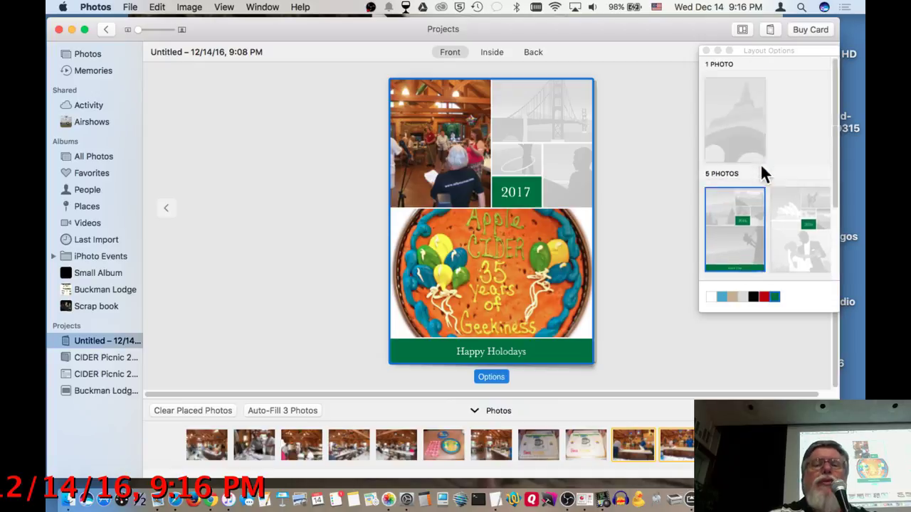
scroll(762, 170, down, 3)
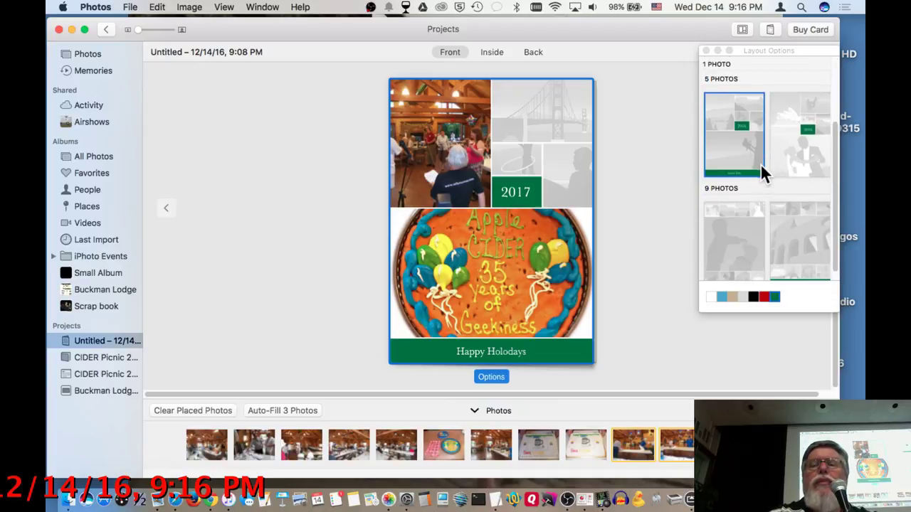
click(790, 224)
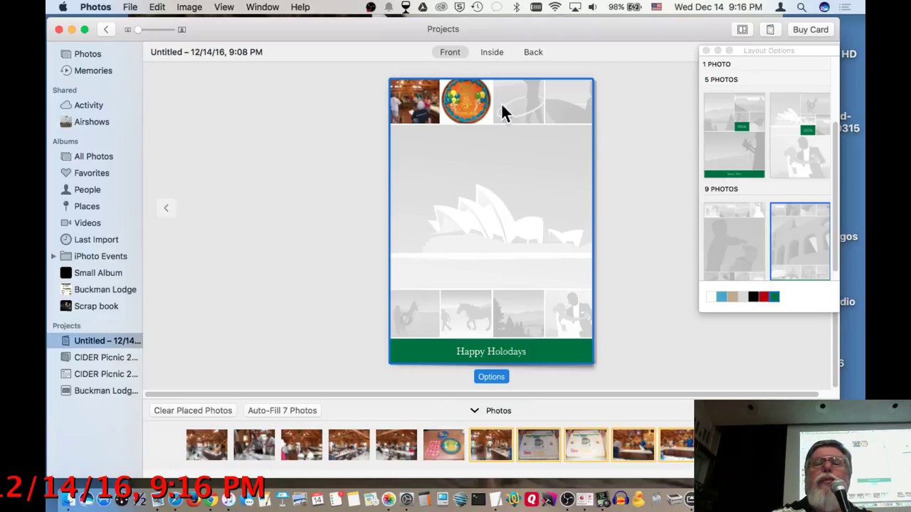
- Move the cake photo into the front's large central frame and auto-fill the remaining frames with 7 photos
drag(471, 106, 496, 183)
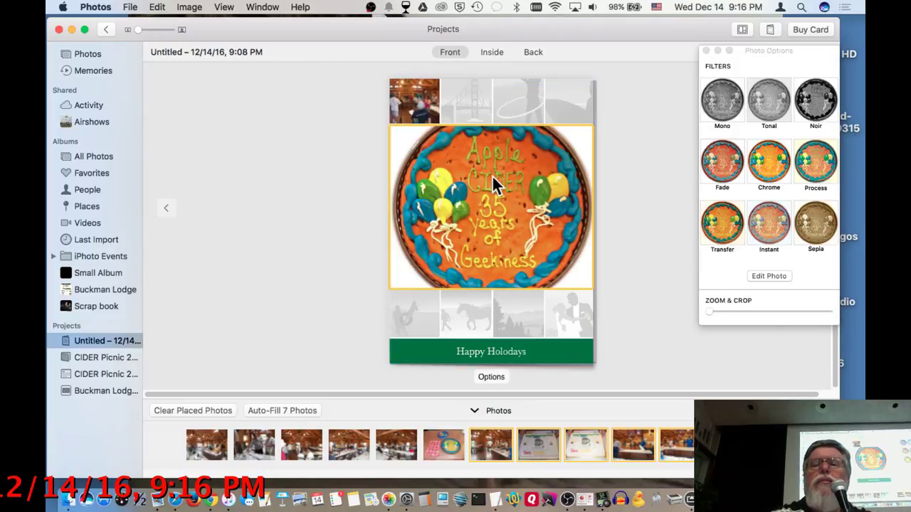
click(277, 411)
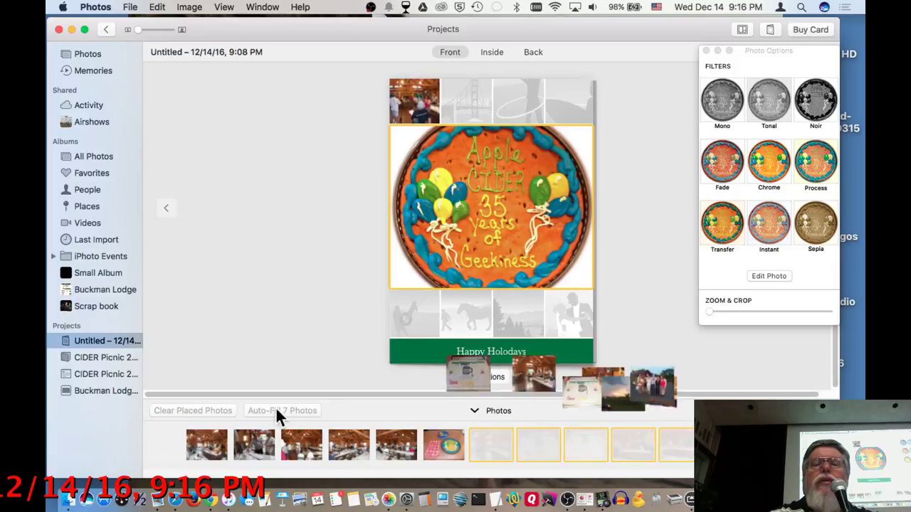
- Show the card's inside and try to buy the card, accepting the unedited placeholder text and dismissing the incomplete-card notice
click(486, 52)
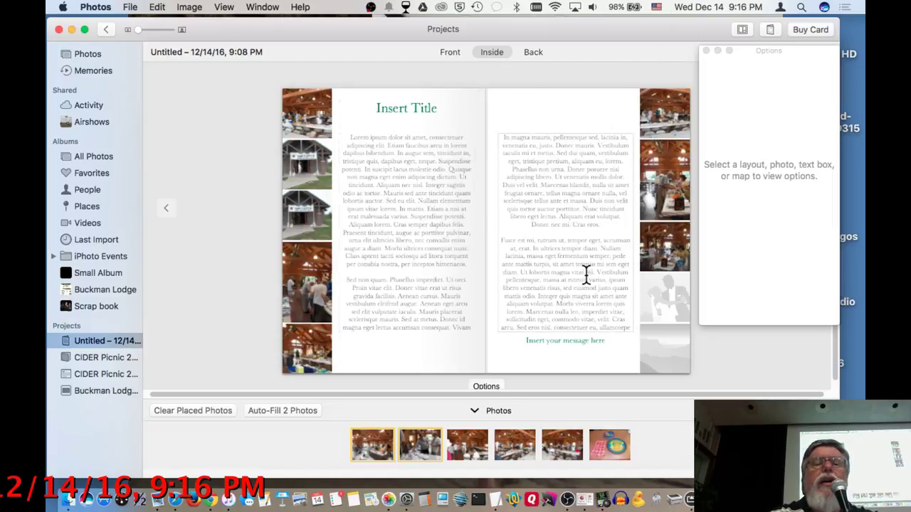
click(809, 33)
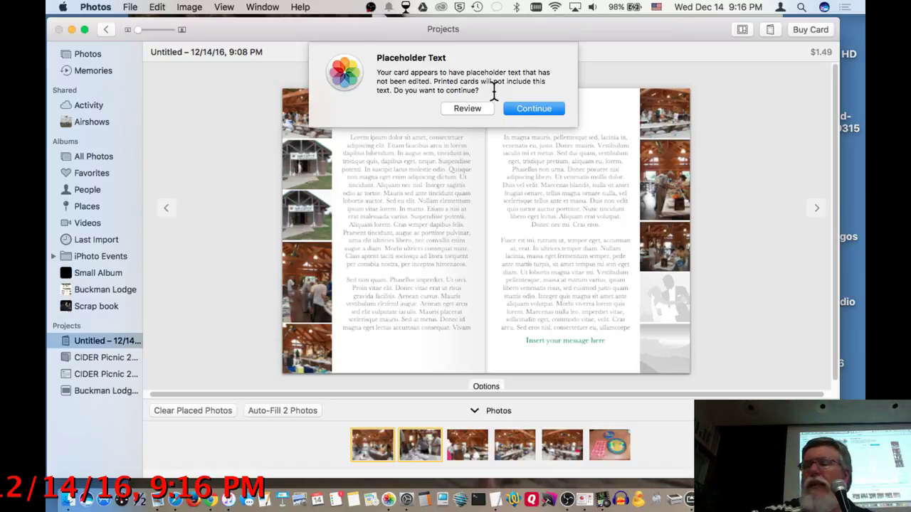
click(530, 107)
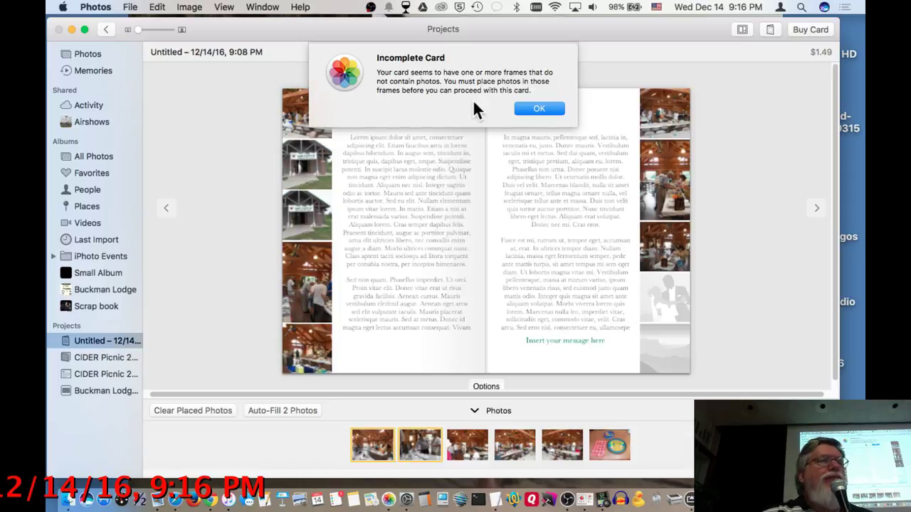
click(539, 114)
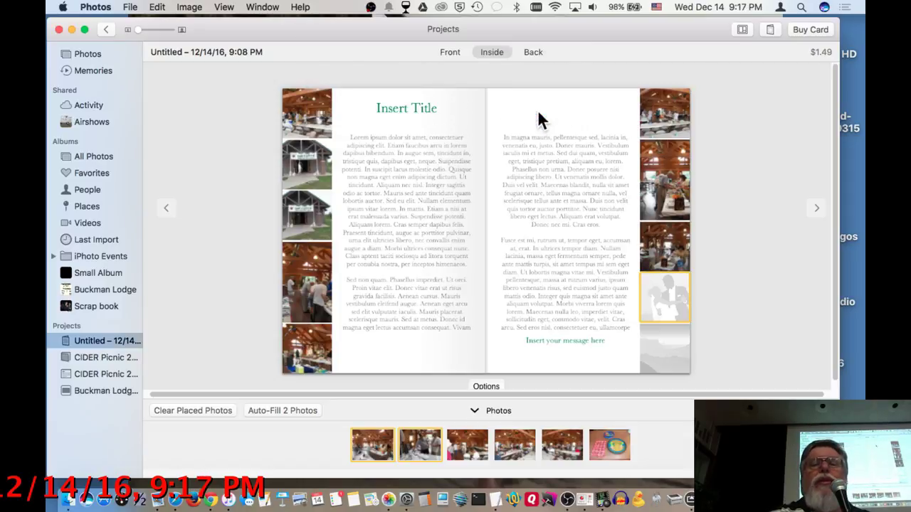
- Auto-fill the two empty photo frames inside the card and proceed to the checkout
click(295, 417)
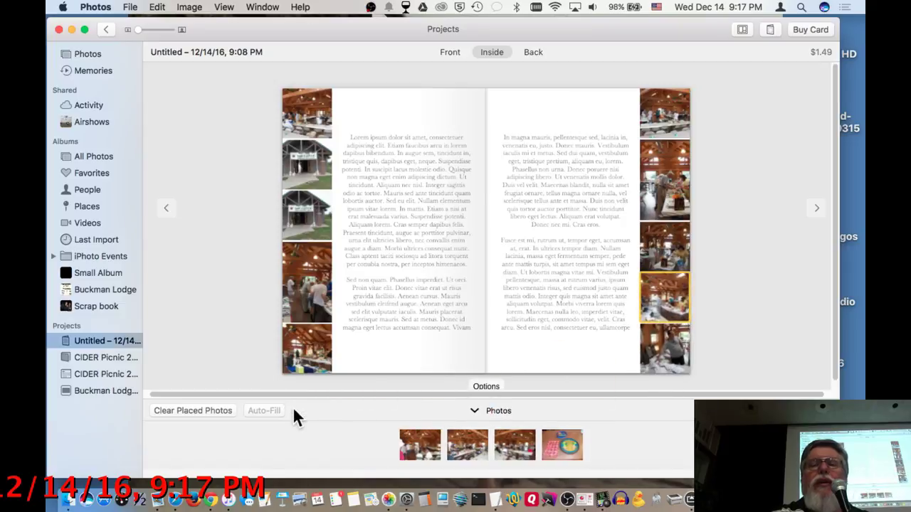
click(816, 31)
click(543, 108)
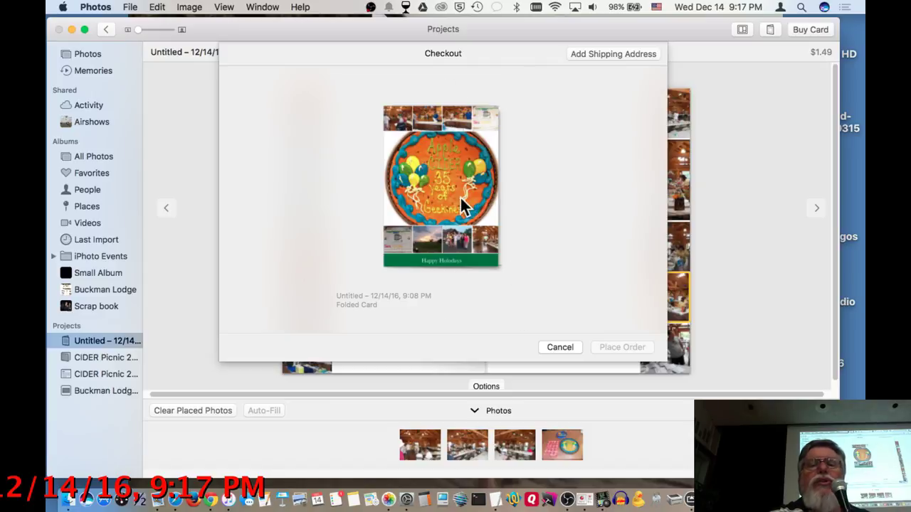
- Search the shipping contacts by first name, clear the search, and add Apple Computer Inc. as the order's shipping address
click(602, 55)
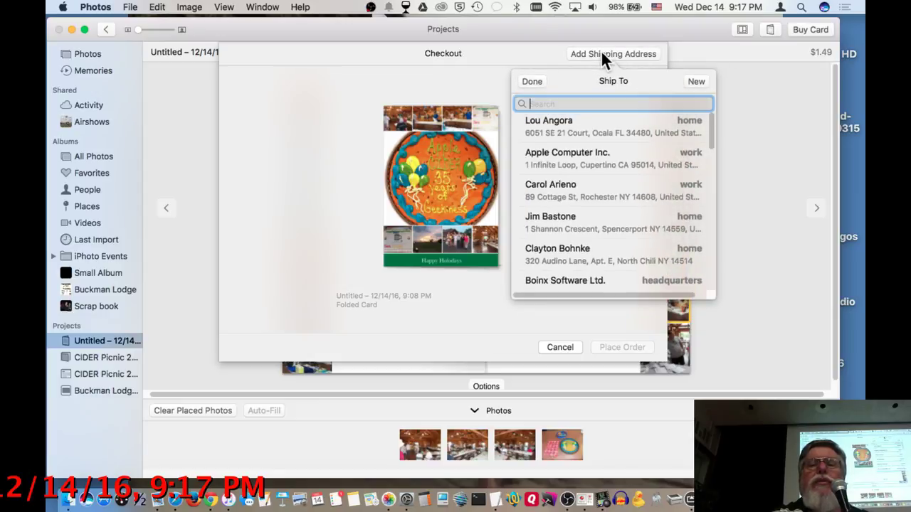
text(steve)
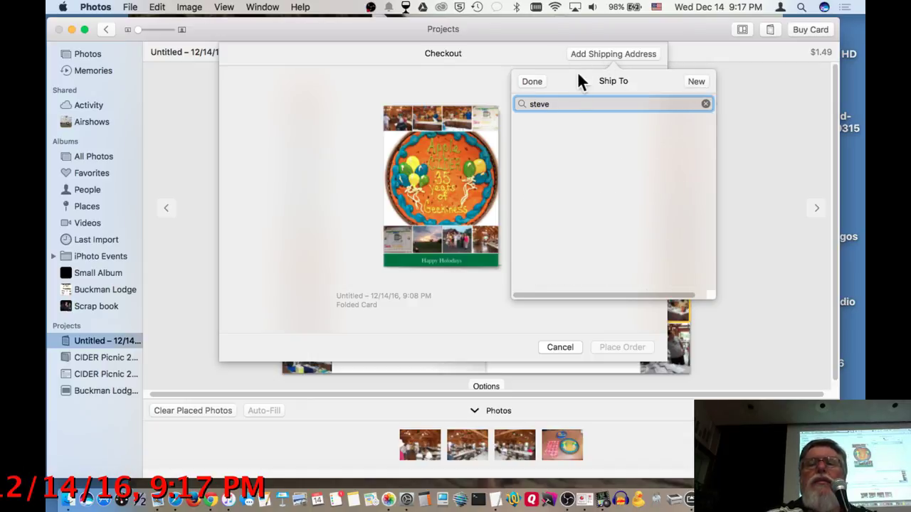
click(706, 105)
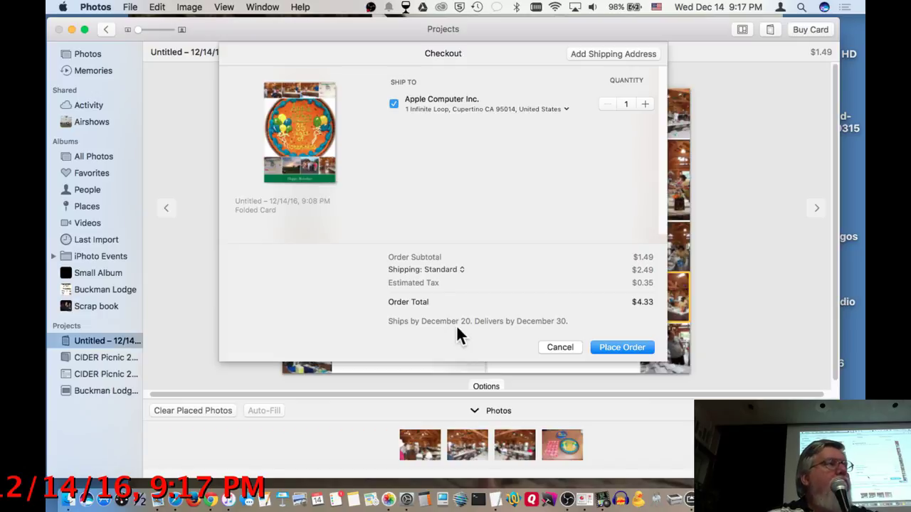
- Set the order quantity to 10 cards and change the shipping method to Express
click(645, 104)
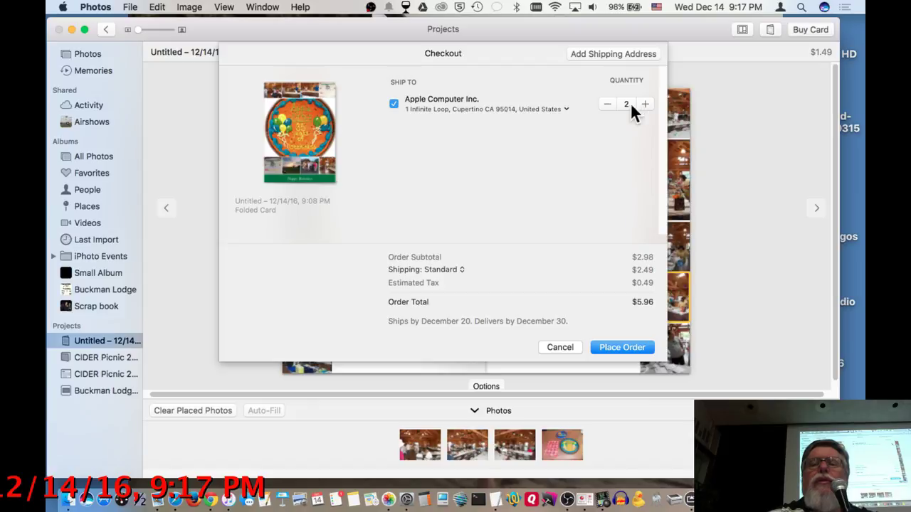
key(BackSpace)
text(10)
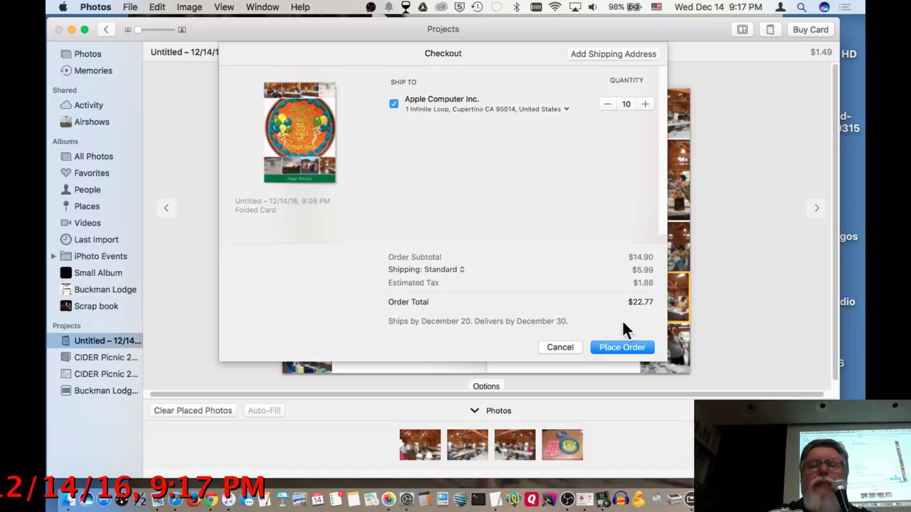
click(451, 269)
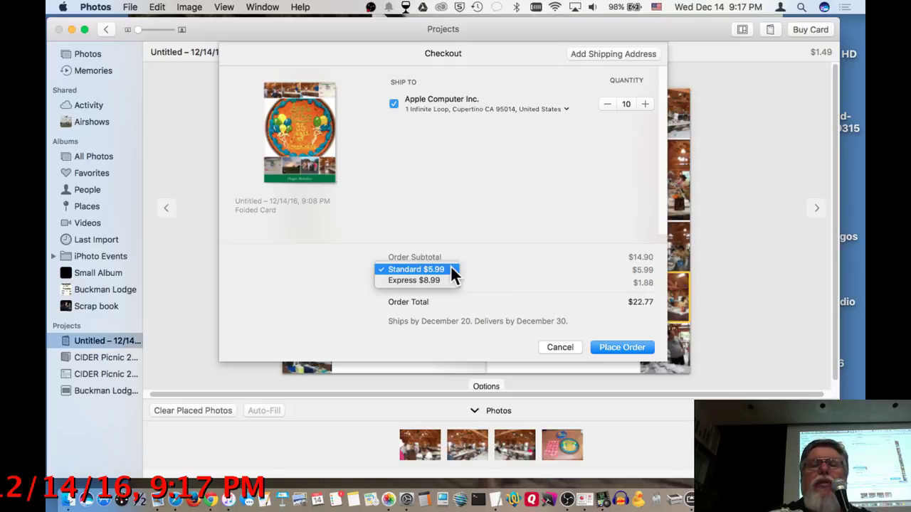
click(449, 278)
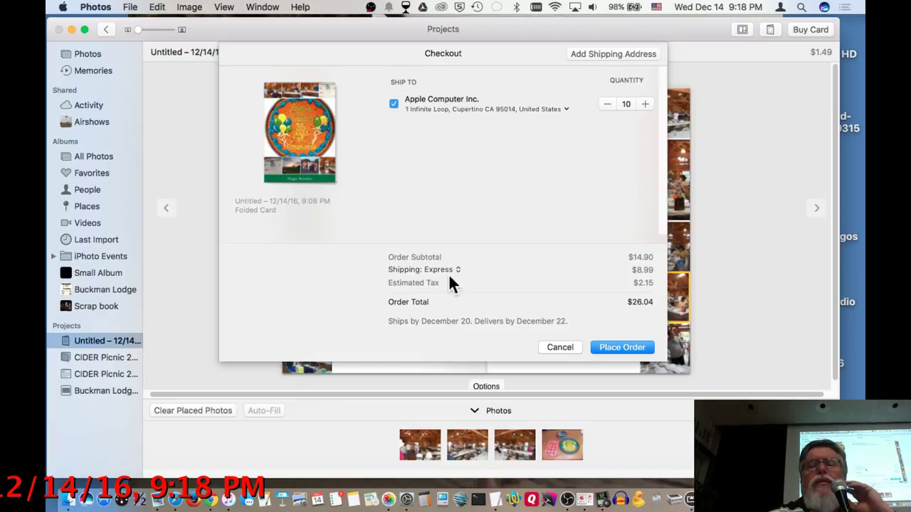
- Compare the shipping methods for the order by switching to Standard and back to Express
click(457, 272)
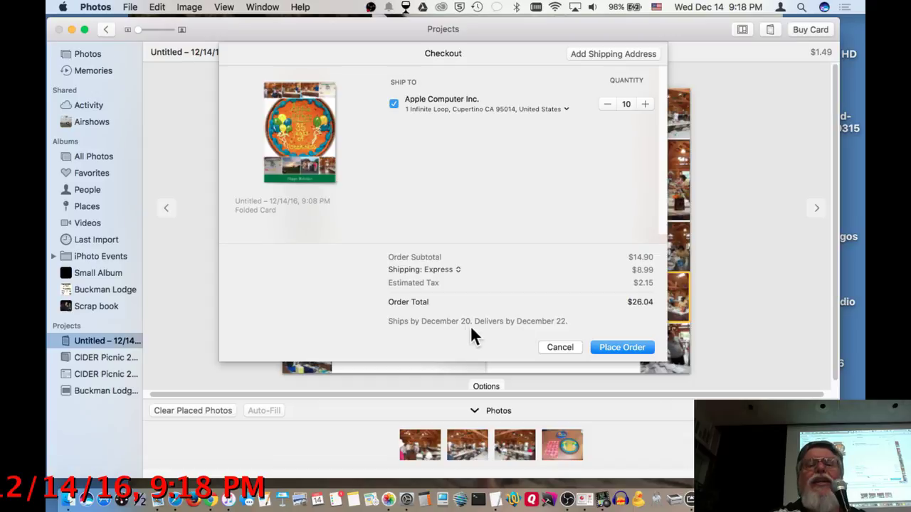
click(445, 270)
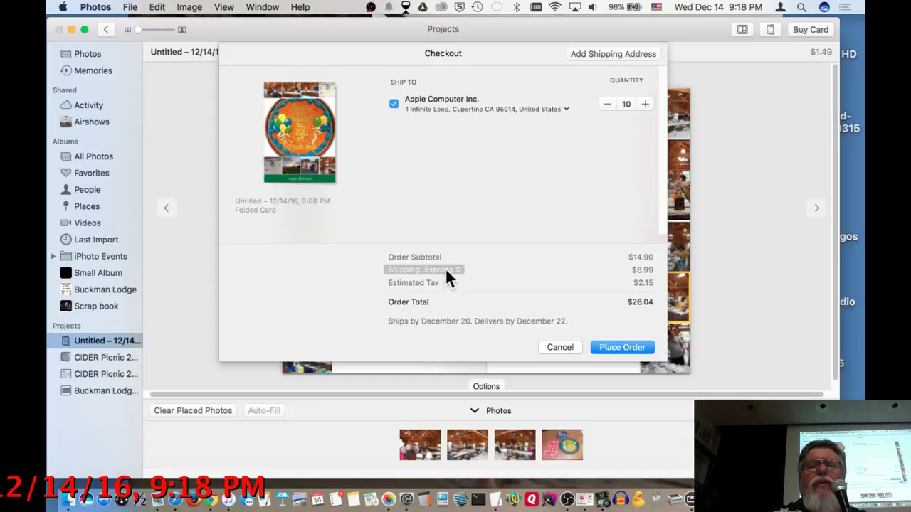
click(445, 259)
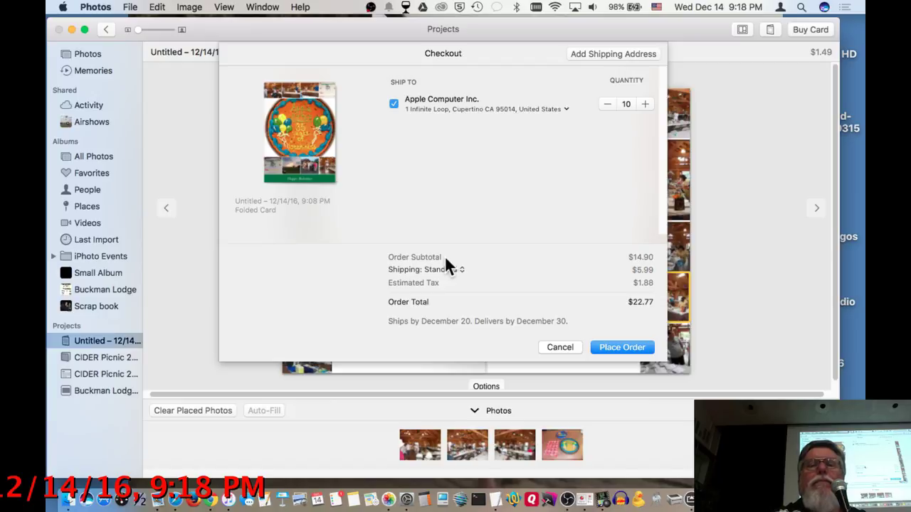
click(426, 270)
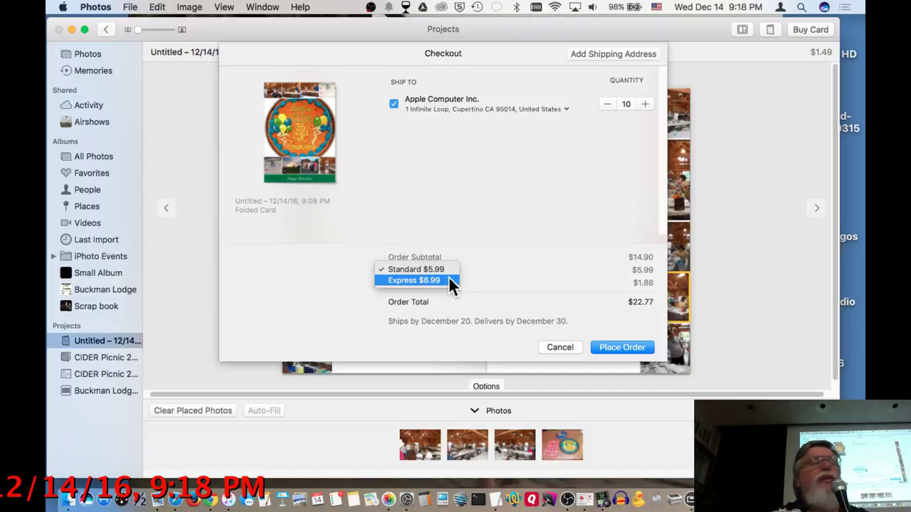
click(449, 276)
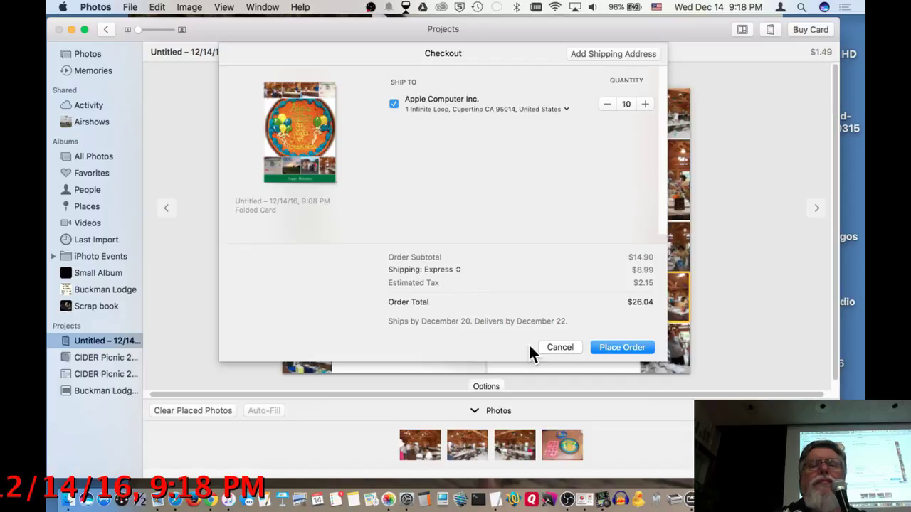
- Set the order quantity to 60 cards, check the shipping options and leave the checkout without ordering
double_click(622, 103)
text(60)
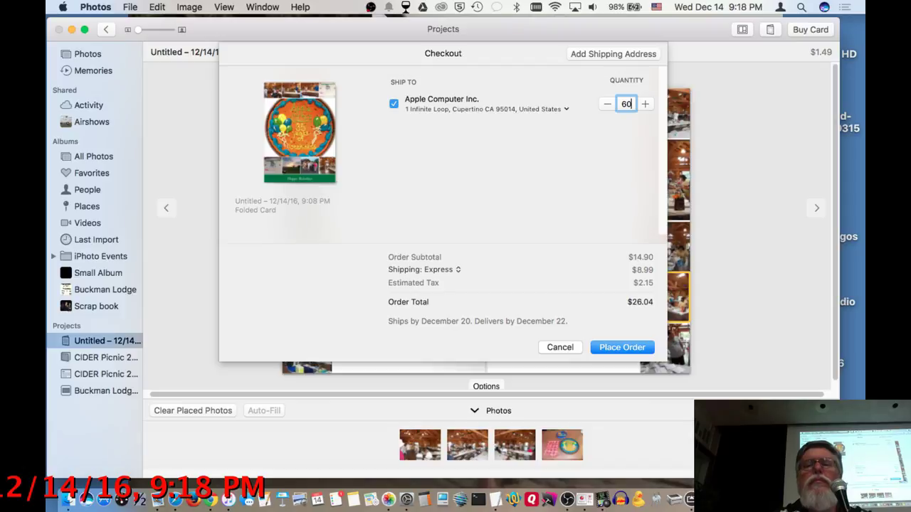
key(Return)
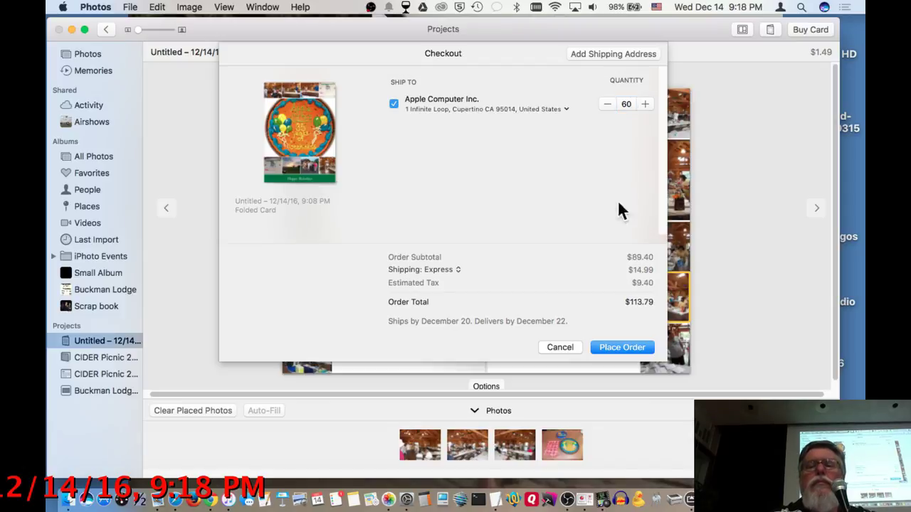
click(451, 269)
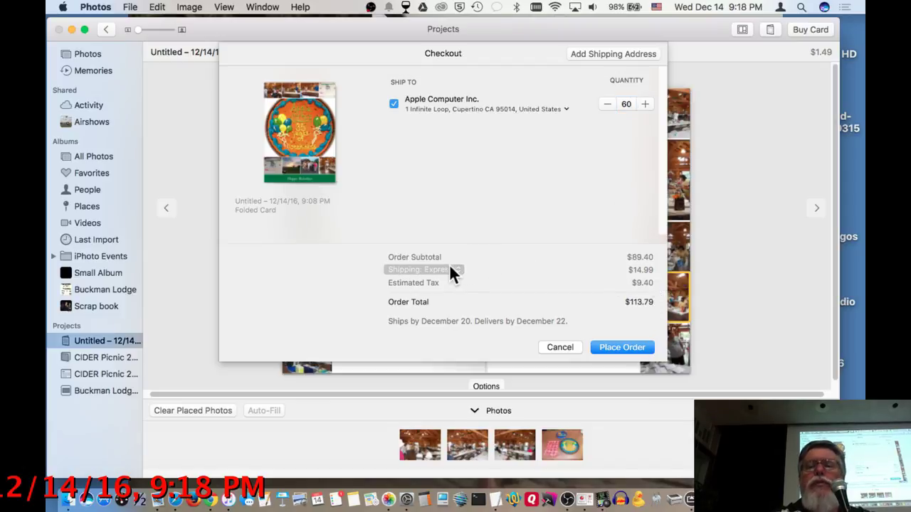
click(451, 270)
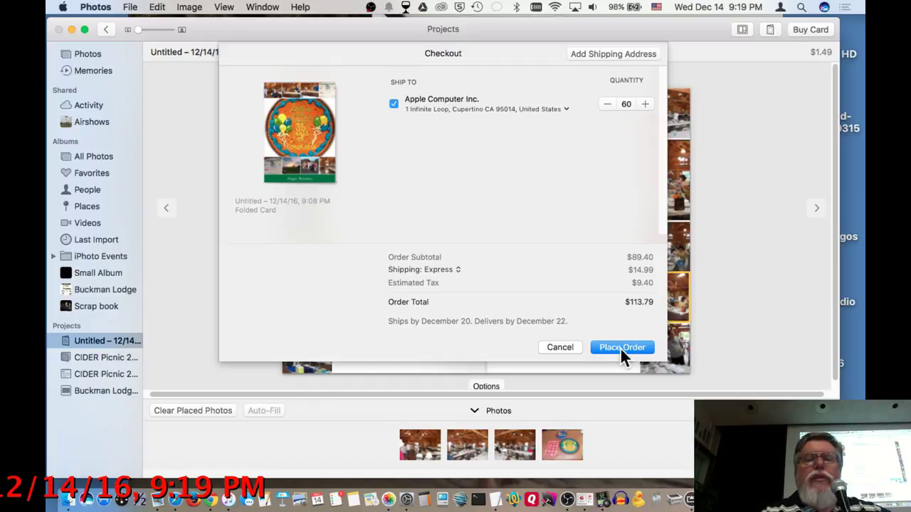
click(555, 343)
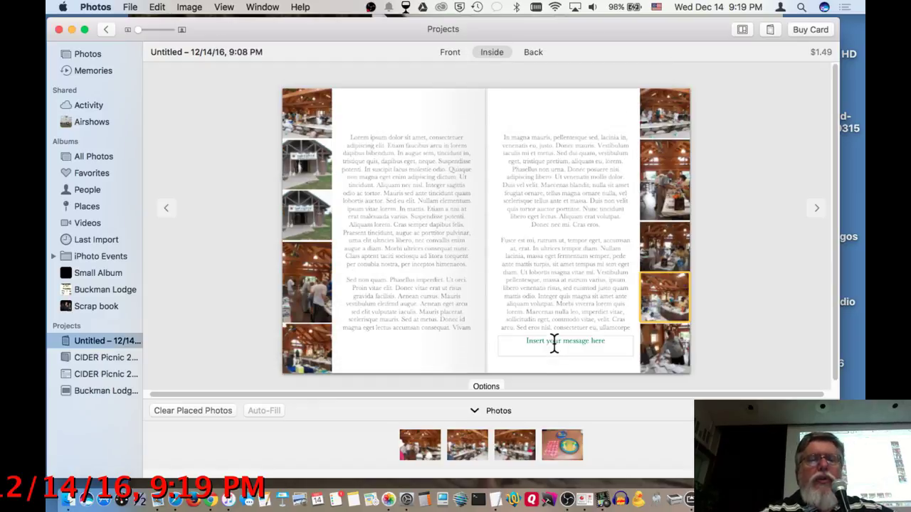
- Show the card's front and rename the untitled card project as Card 12-14-16
click(448, 53)
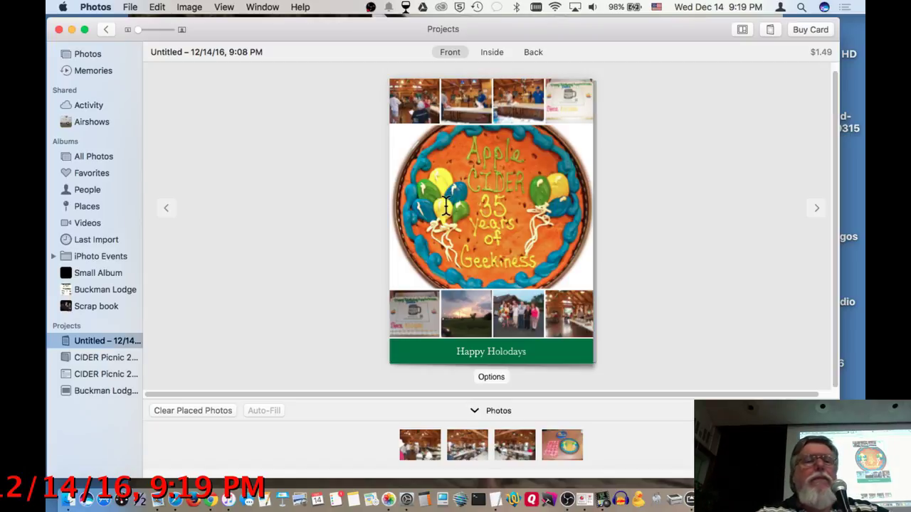
right_click(104, 341)
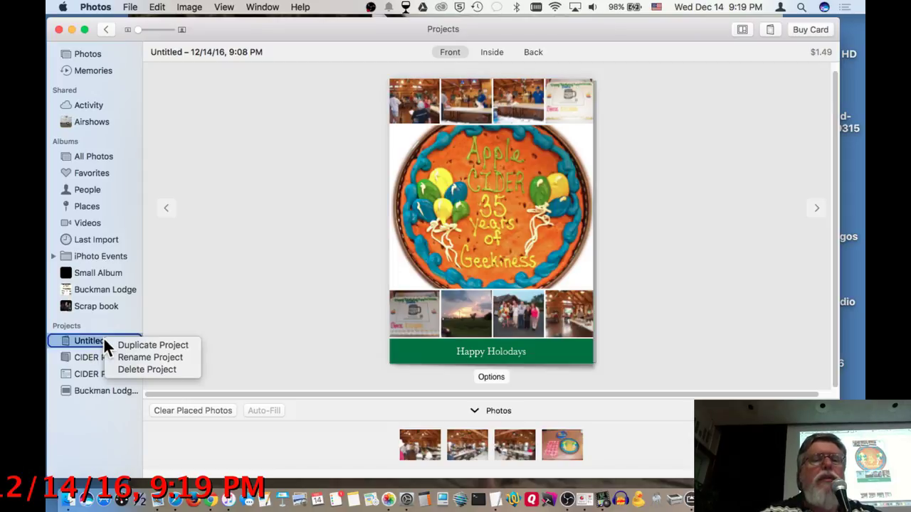
click(118, 357)
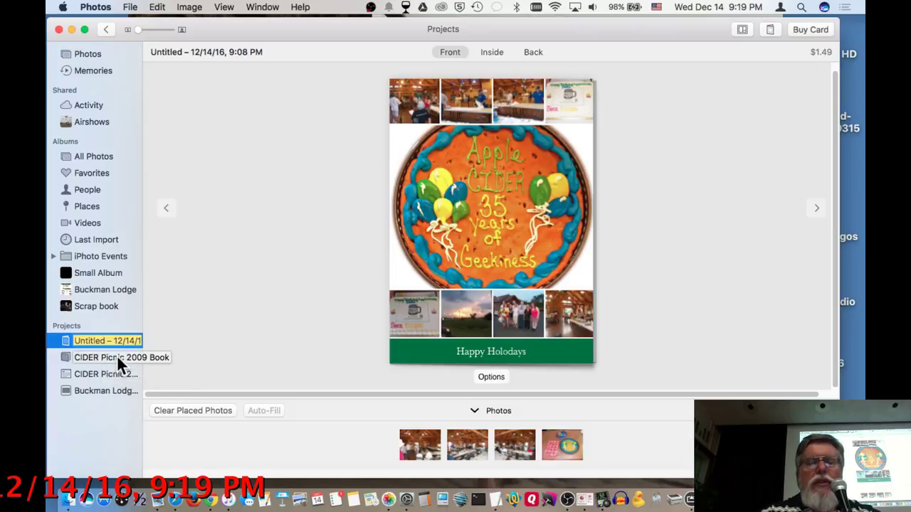
text(Card 12-14-16)
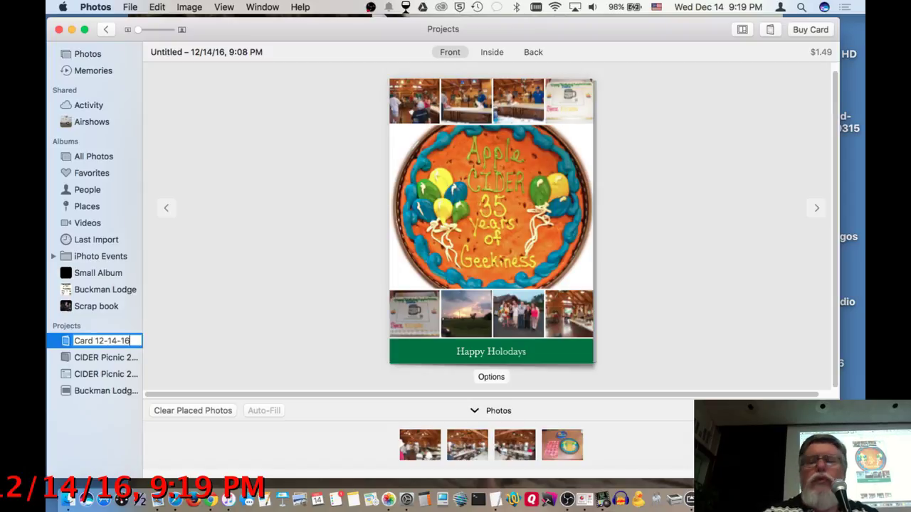
key(Return)
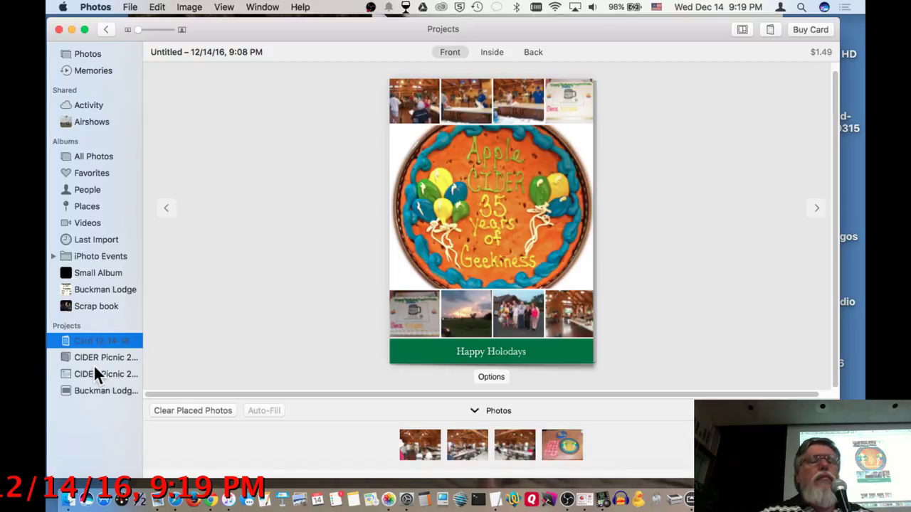
- Look through the available project commands, try to print the card, and leave the single-photo print layout
right_click(97, 345)
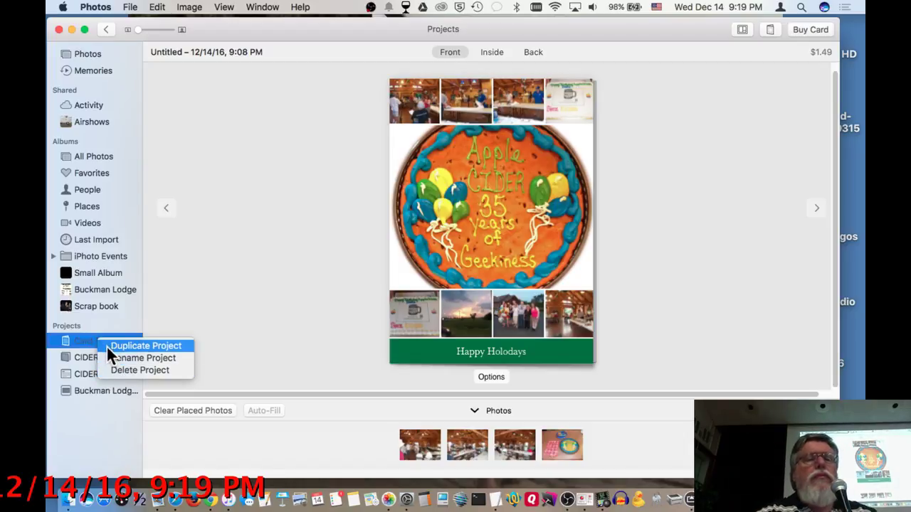
click(82, 343)
click(98, 7)
mouse_move(128, 6)
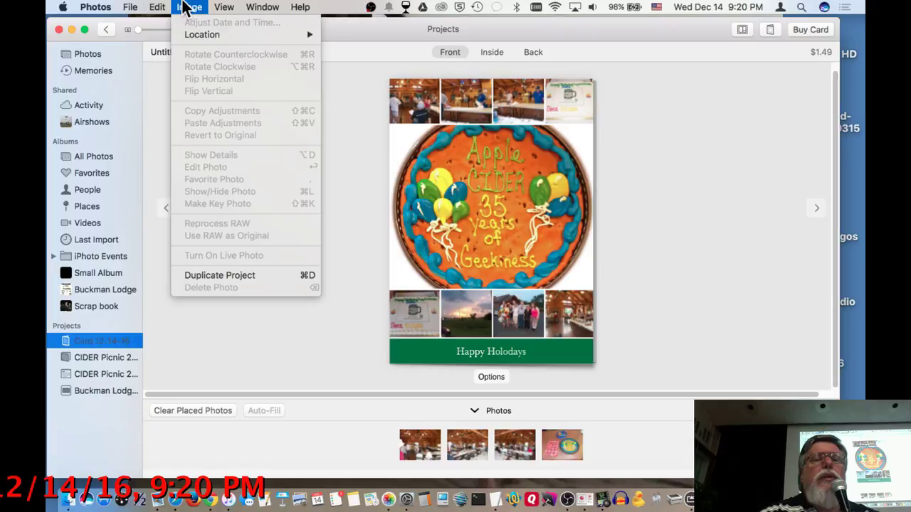
mouse_move(222, 7)
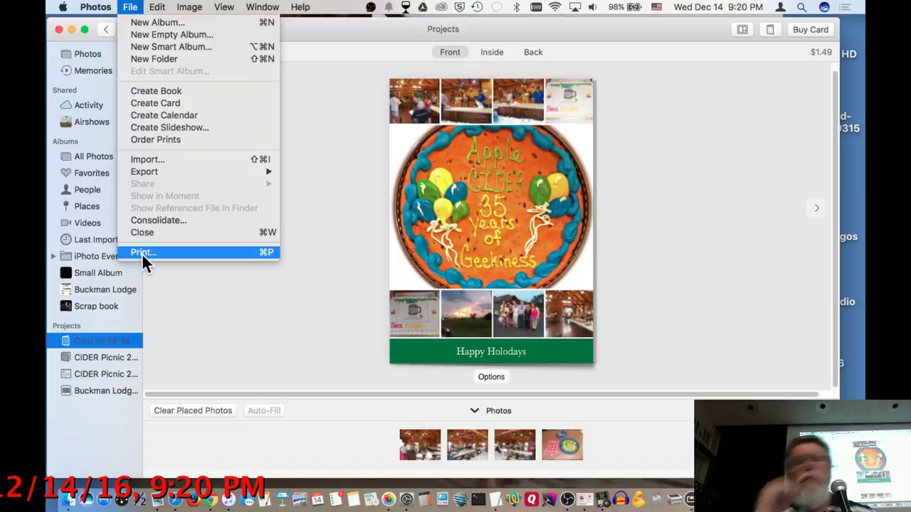
click(143, 252)
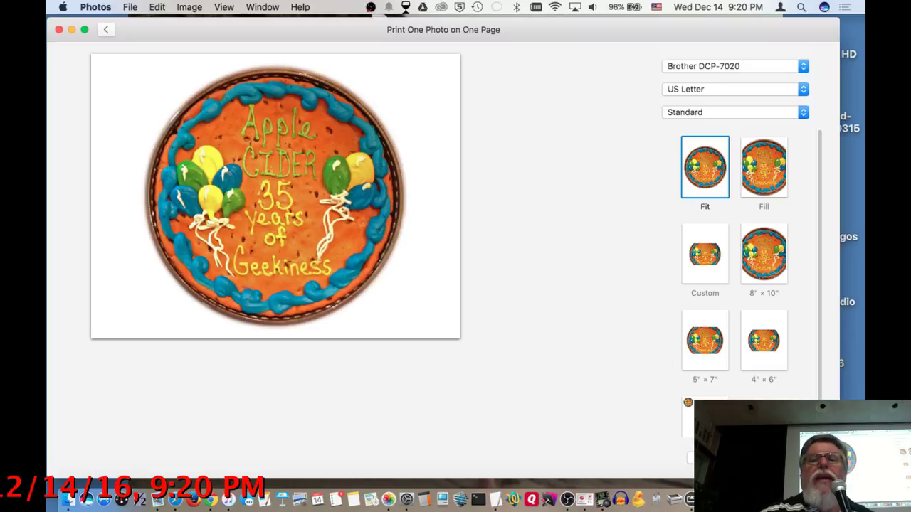
key(Escape)
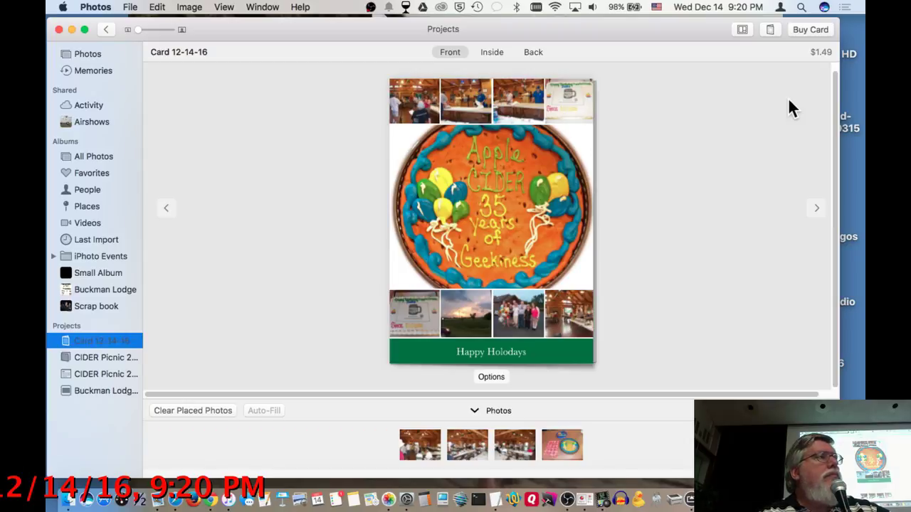
- Confirm the new name of the Card 12-14-16 project by reselecting it and open its print settings
click(130, 6)
click(140, 6)
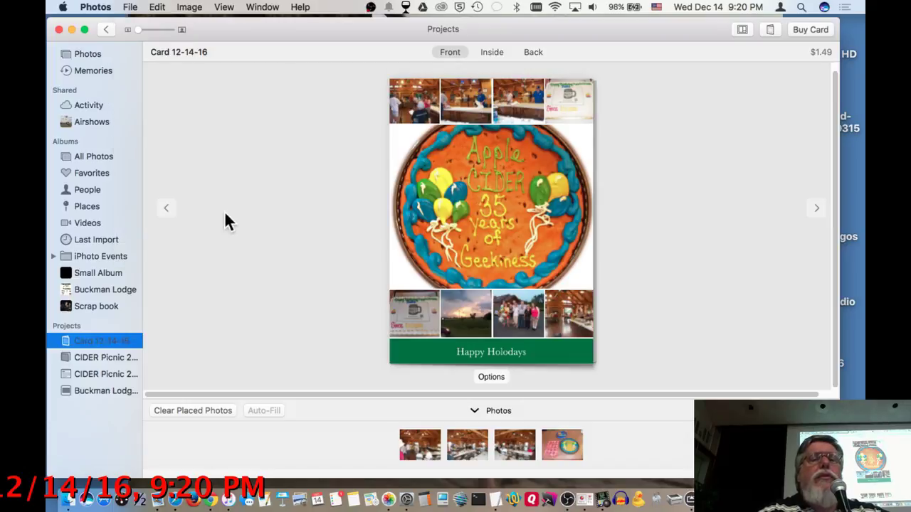
click(124, 7)
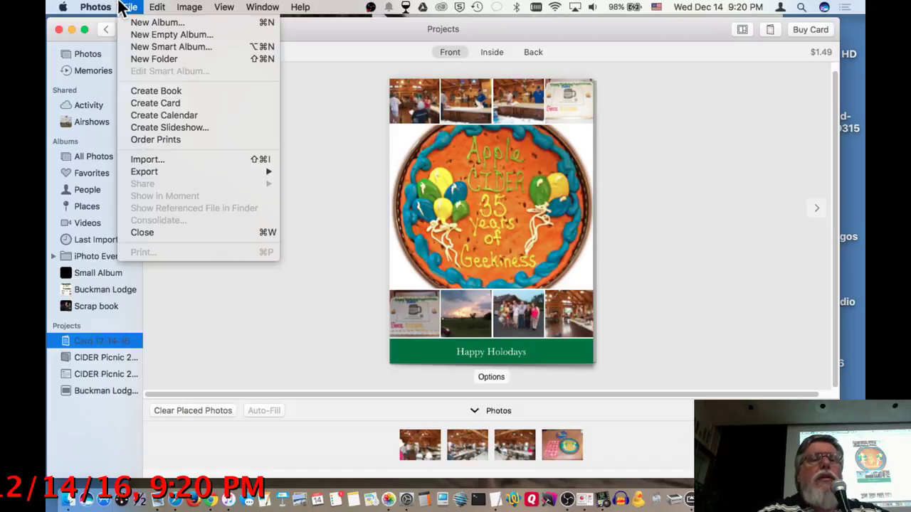
click(123, 7)
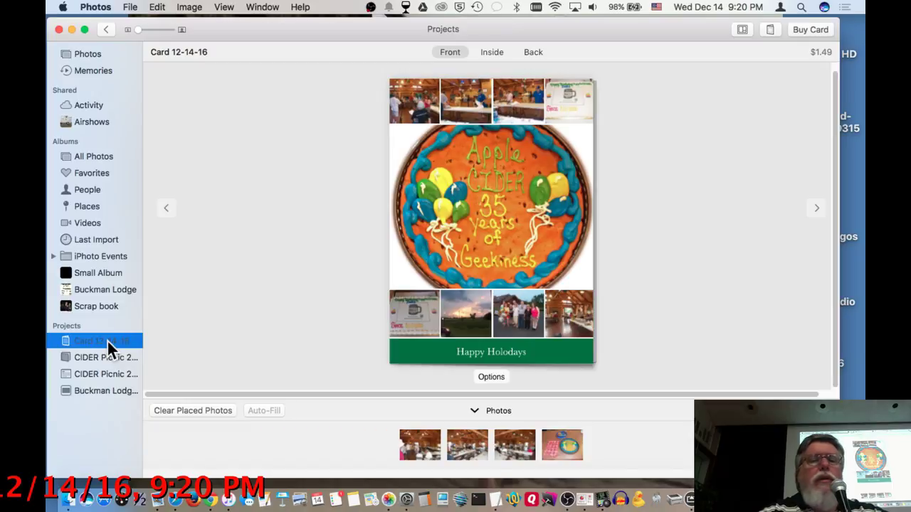
click(67, 337)
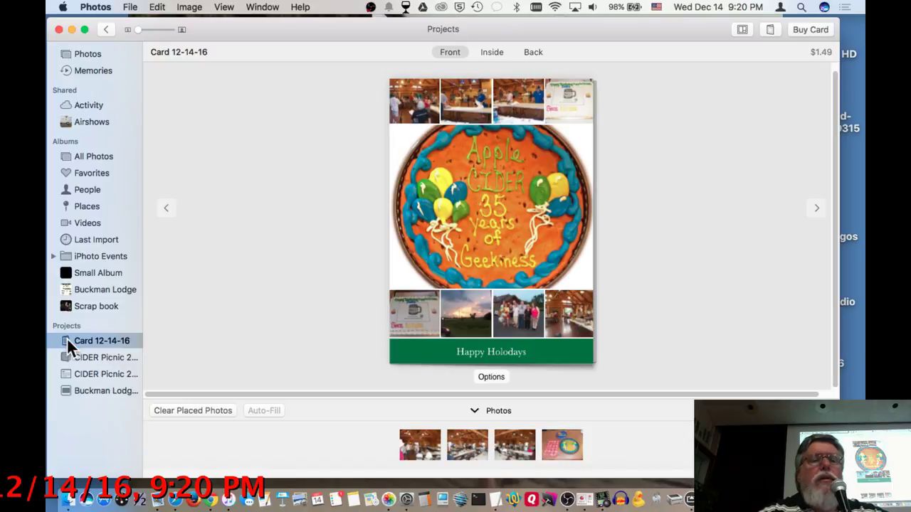
click(130, 7)
click(171, 250)
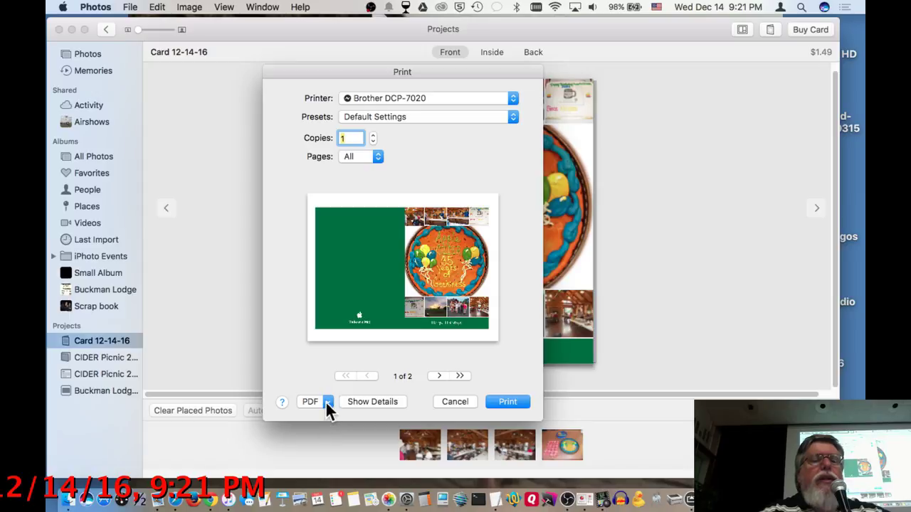
- Choose to save the card's print output as a PDF and name the file Card Project
click(326, 401)
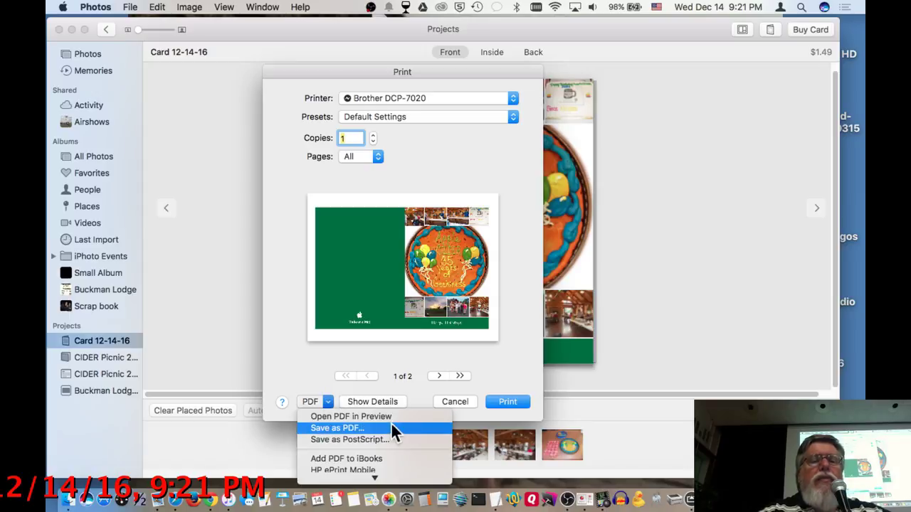
scroll(402, 434, down, 3)
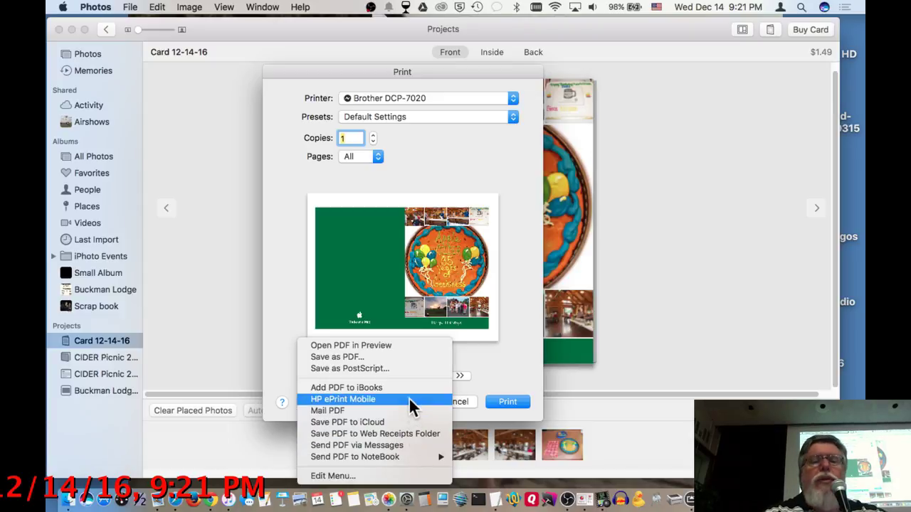
click(412, 363)
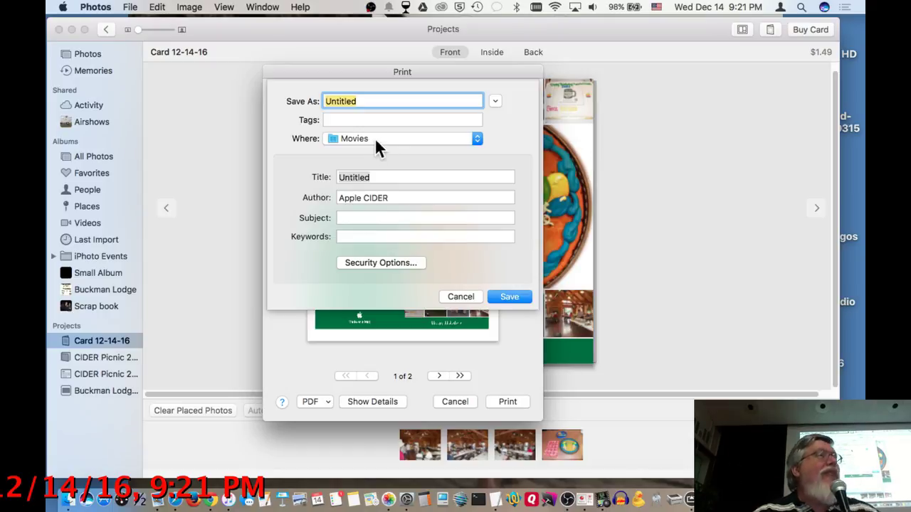
text(Card Project)
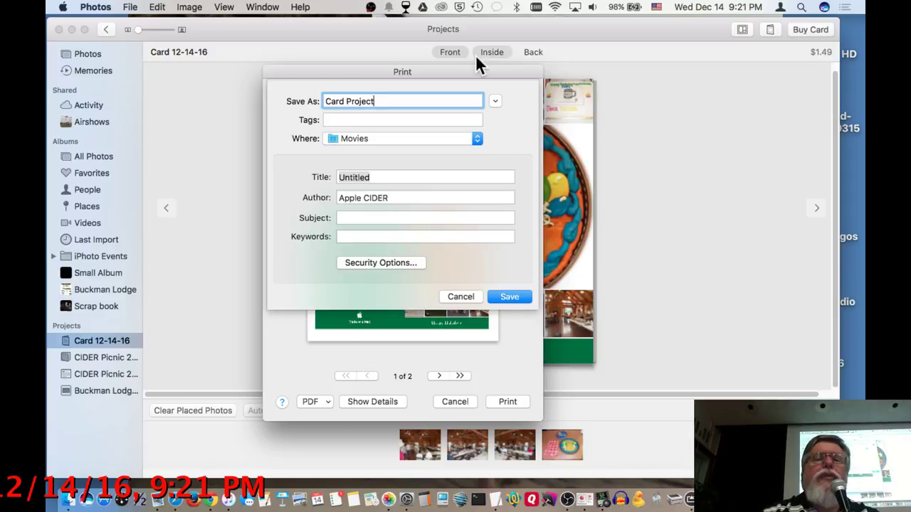
- Expand the save dialog to browse folders and set the PDF's destination to Desktop
click(473, 138)
click(507, 112)
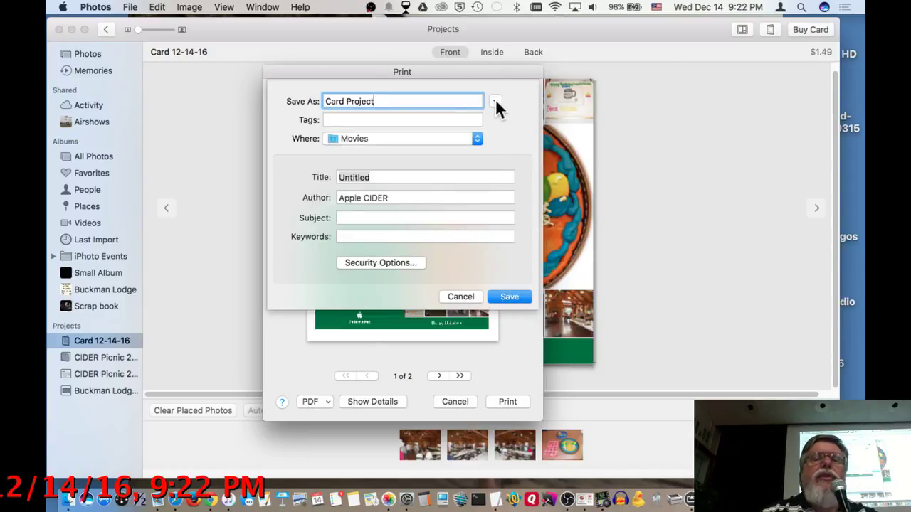
click(494, 102)
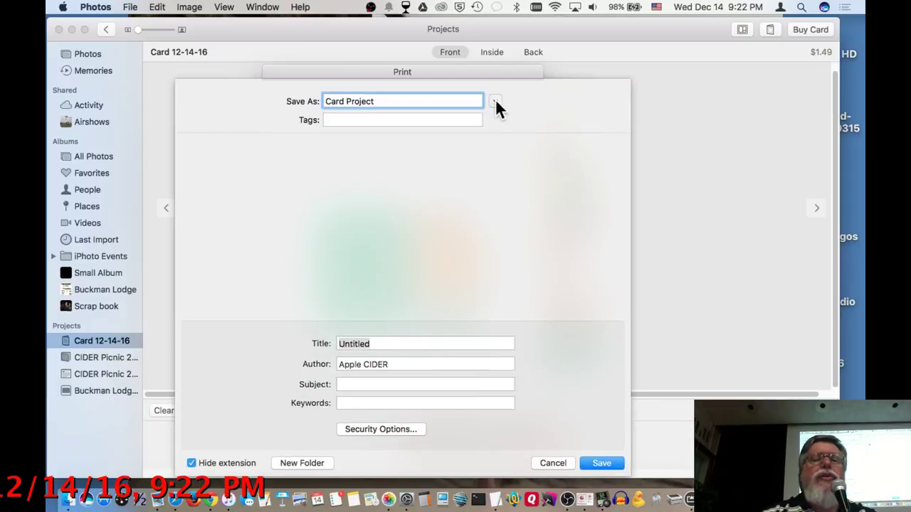
drag(489, 71, 488, 35)
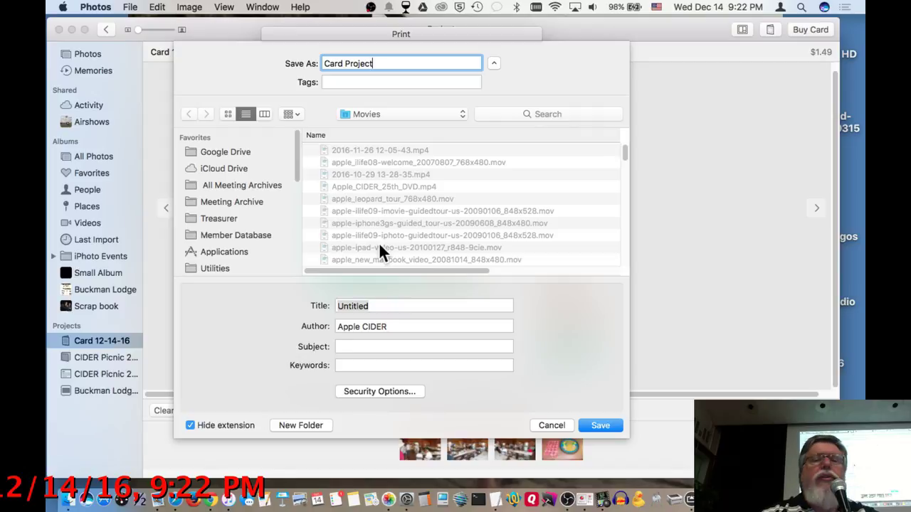
click(380, 114)
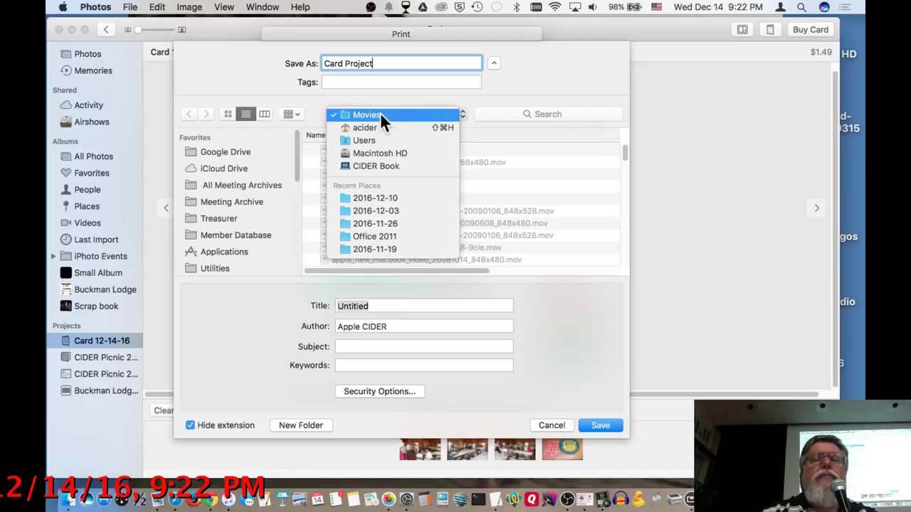
click(380, 155)
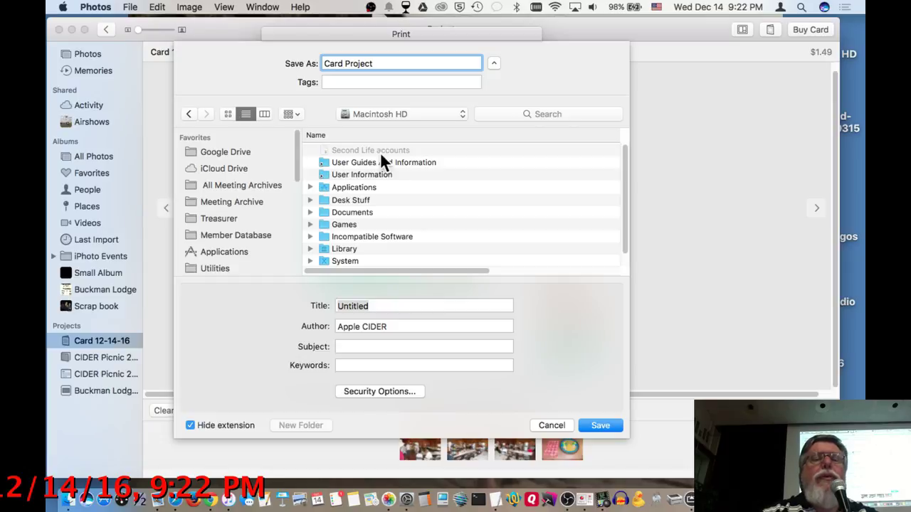
scroll(249, 201, down, 5)
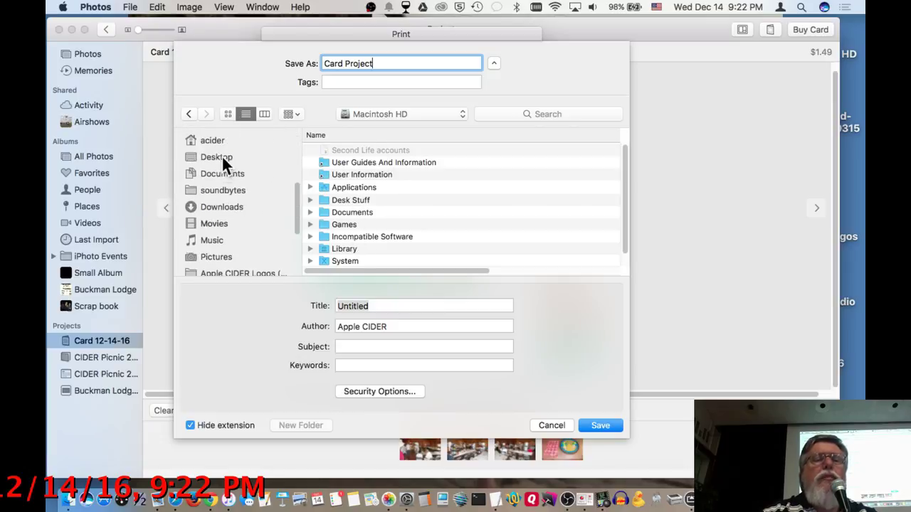
click(221, 158)
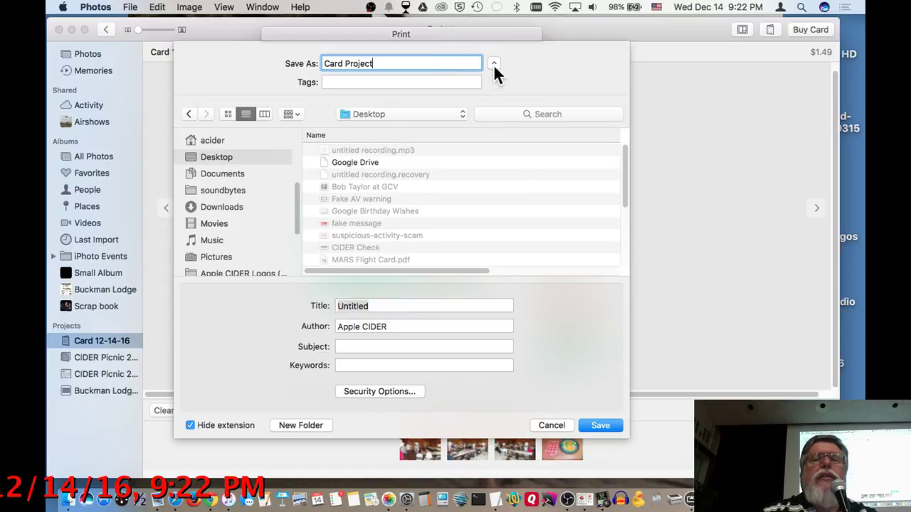
- Collapse the save dialog, check the list of save locations and save the Card Project PDF to the Desktop
click(493, 64)
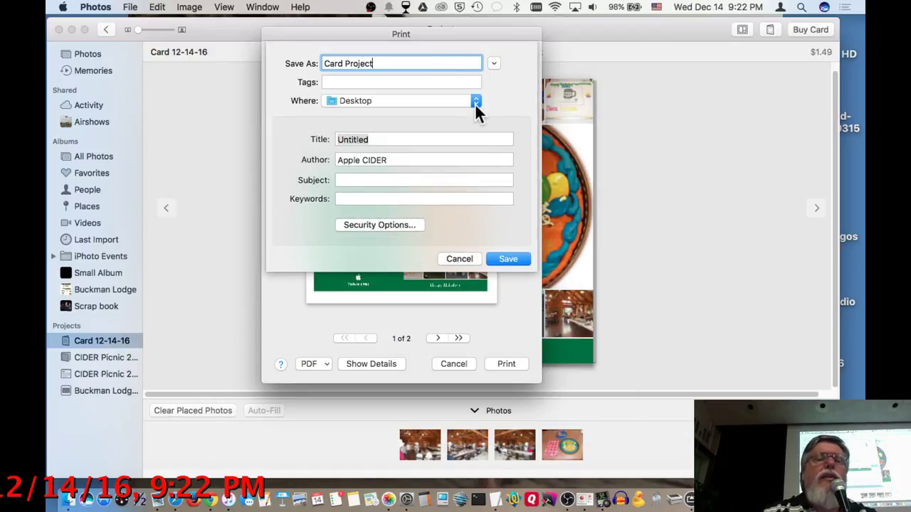
click(476, 105)
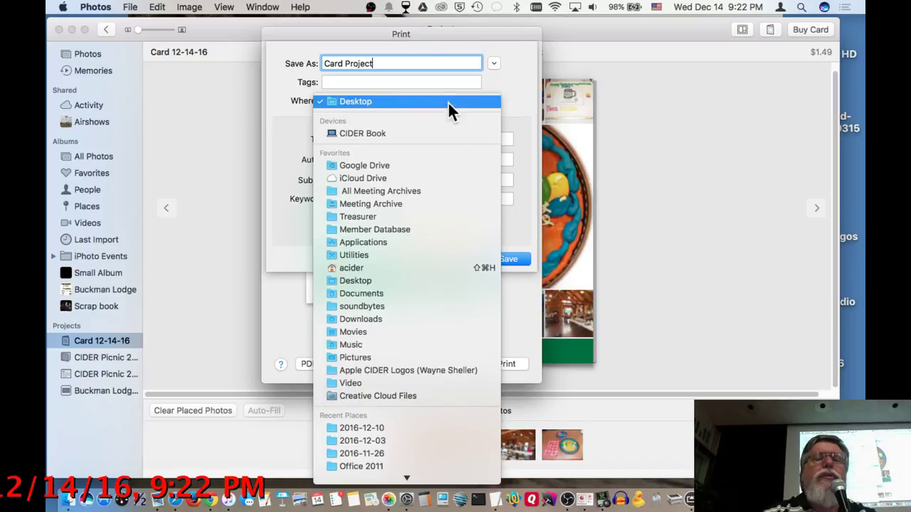
click(506, 70)
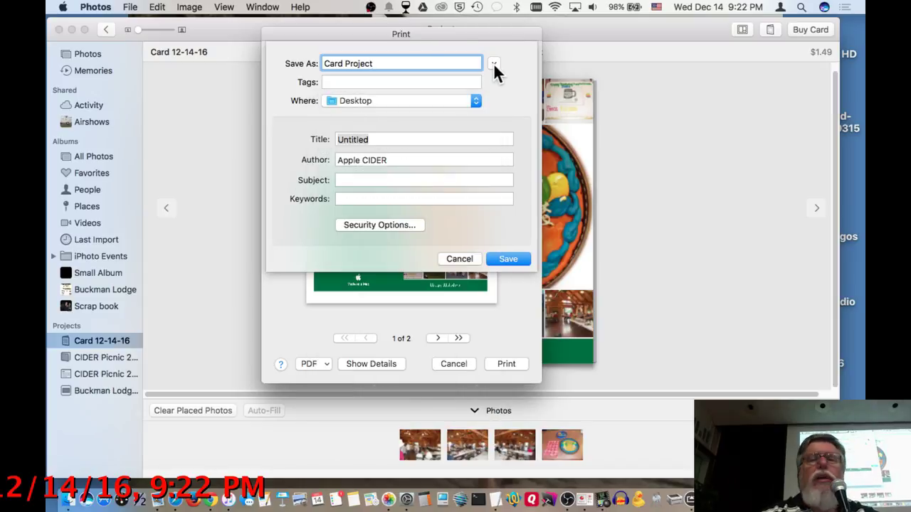
click(506, 259)
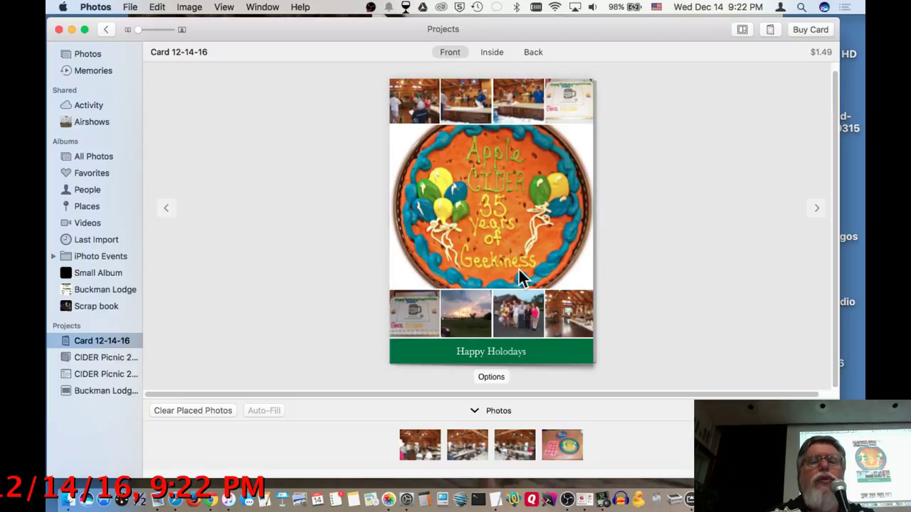
- Start a new photo book project in the Softcover 8 × 6 inches format
click(130, 7)
click(130, 7)
click(130, 6)
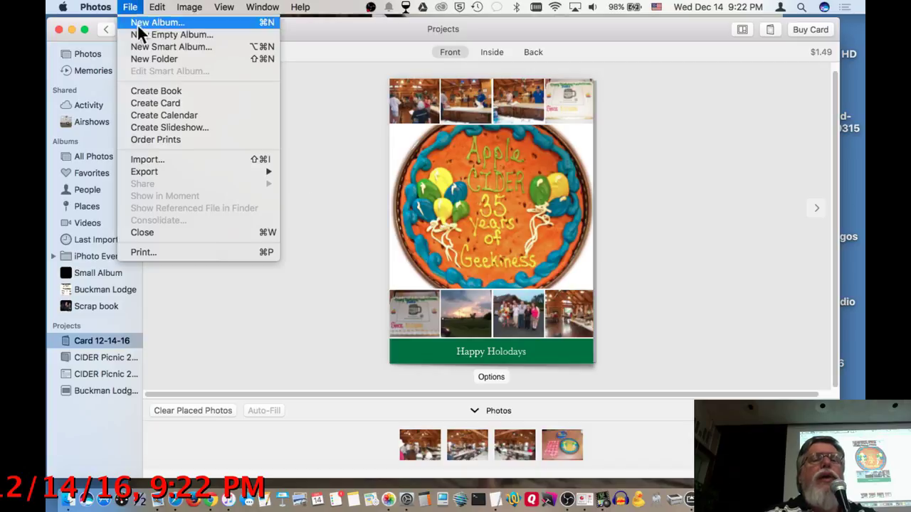
click(144, 91)
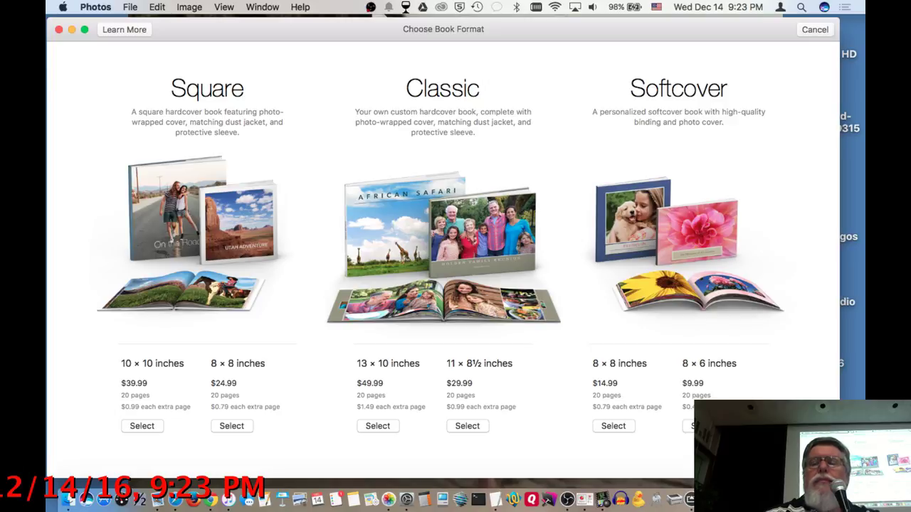
click(701, 426)
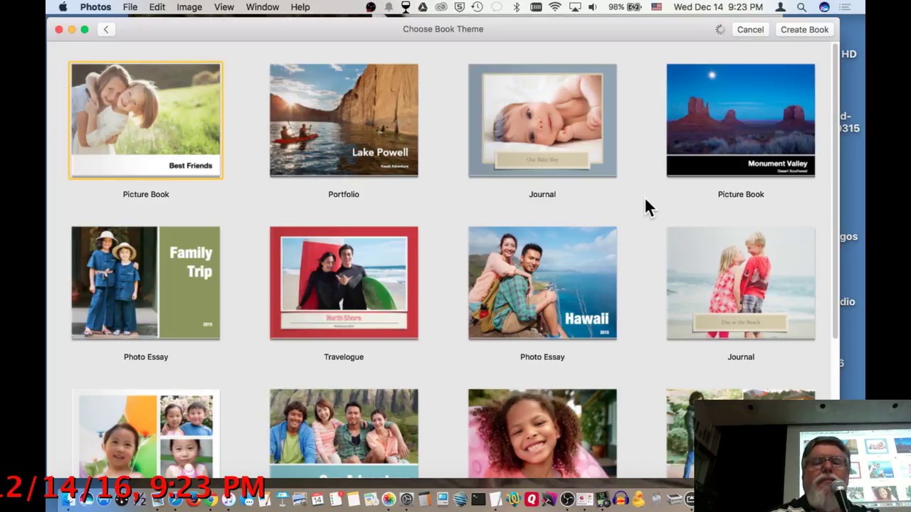
- Create the book with the Portfolio theme and look through its page layouts from cover to back
scroll(646, 201, down, 1)
scroll(644, 204, down, 3)
scroll(626, 202, up, 4)
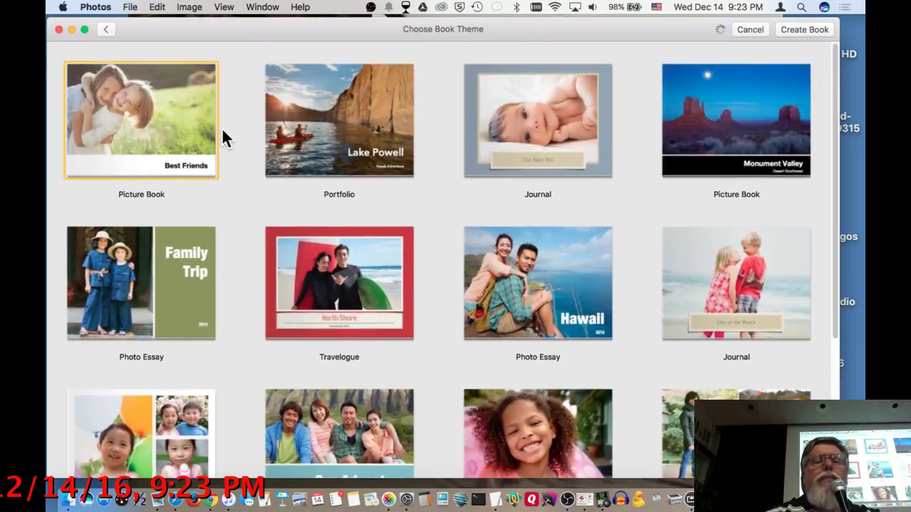
double_click(300, 136)
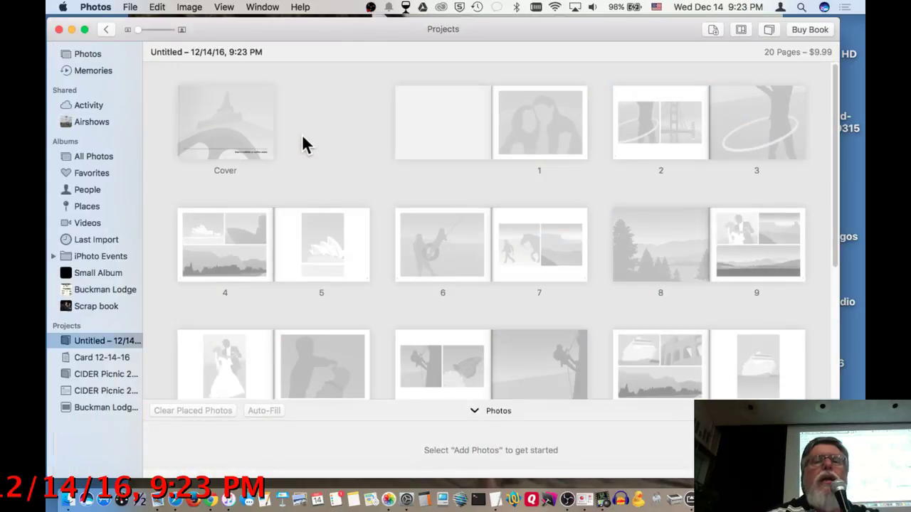
scroll(333, 190, down, 10)
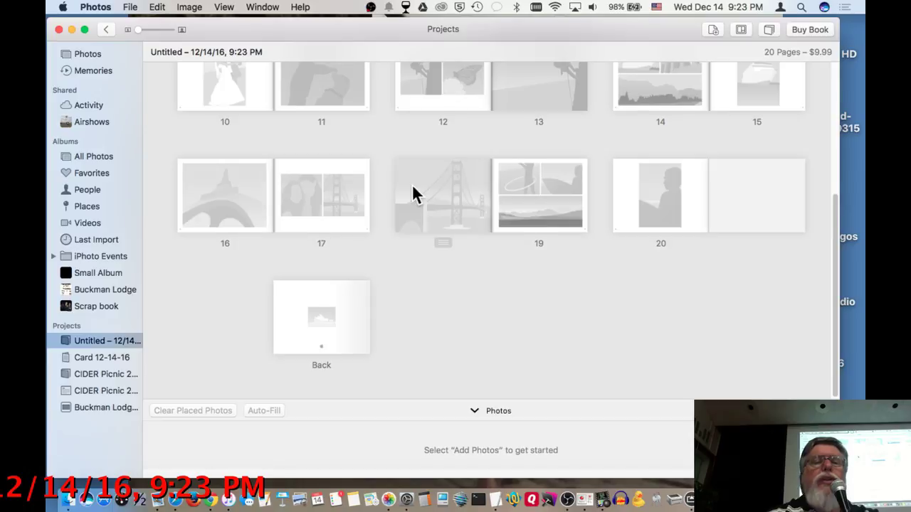
scroll(415, 195, up, 10)
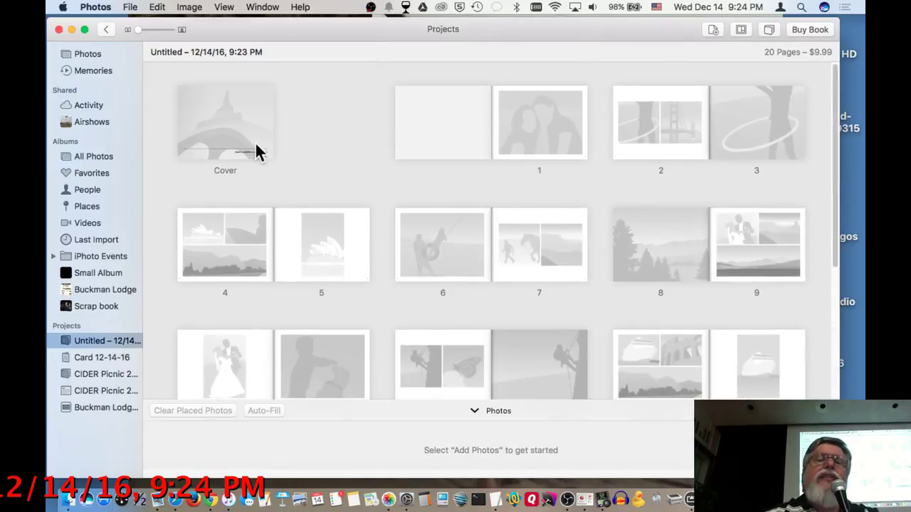
scroll(236, 136, down, 10)
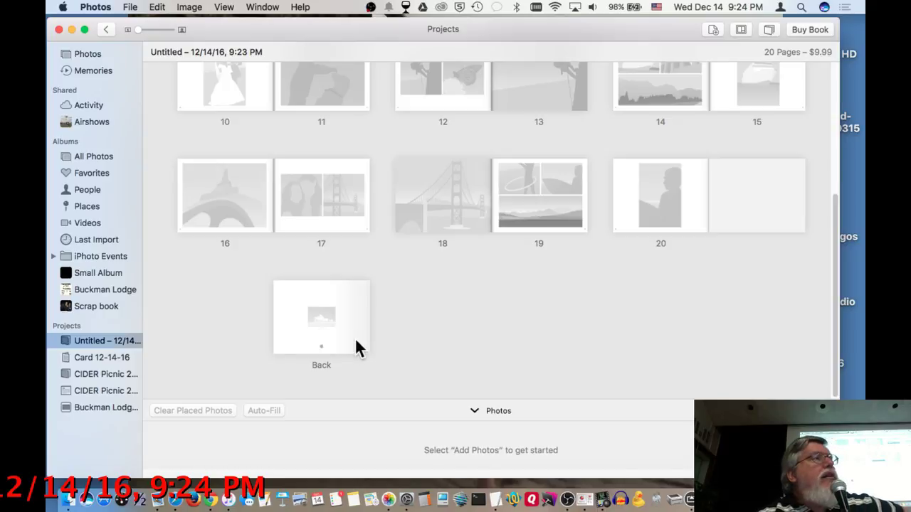
scroll(355, 340, up, 10)
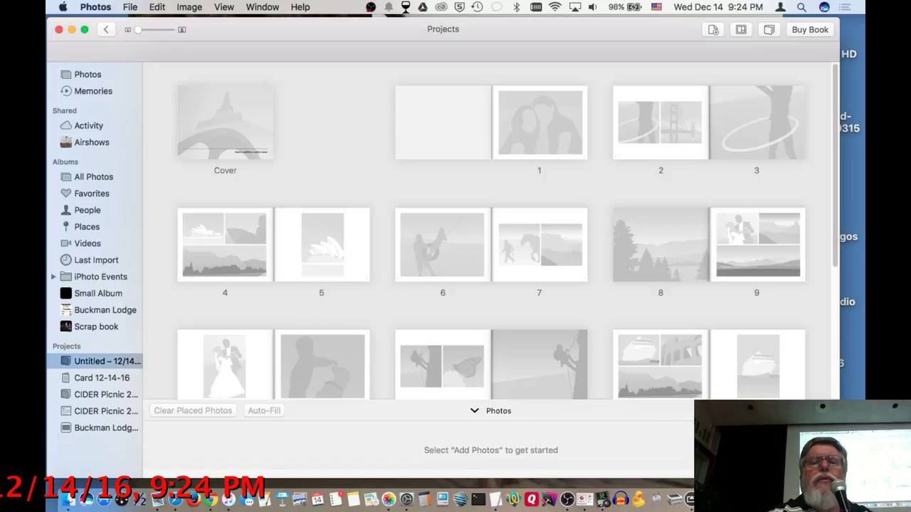
- Start adding photos to the untitled book and select all items dated Jun 1, 2012
scroll(498, 206, up, 10)
scroll(494, 207, up, 15)
scroll(492, 200, up, 10)
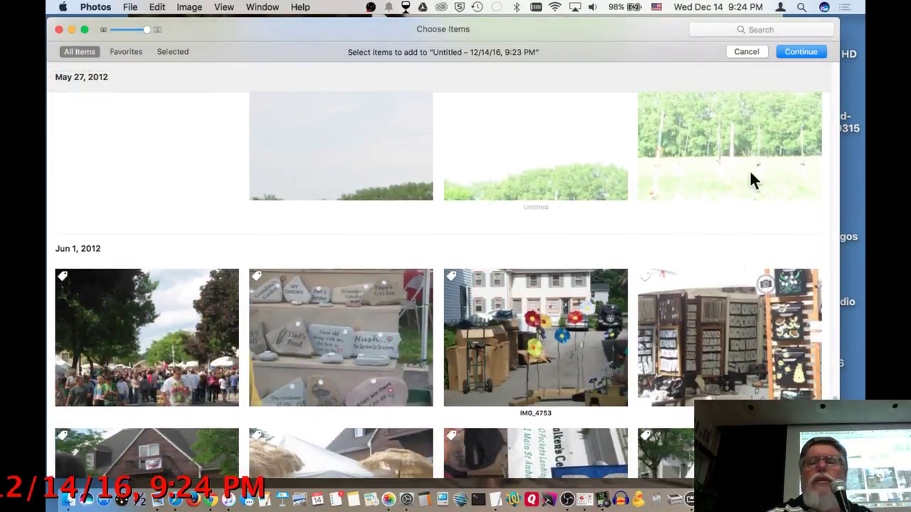
click(801, 249)
- Also select all items dated May 27, 2012 and add the selected photos to the untitled book
scroll(768, 206, up, 3)
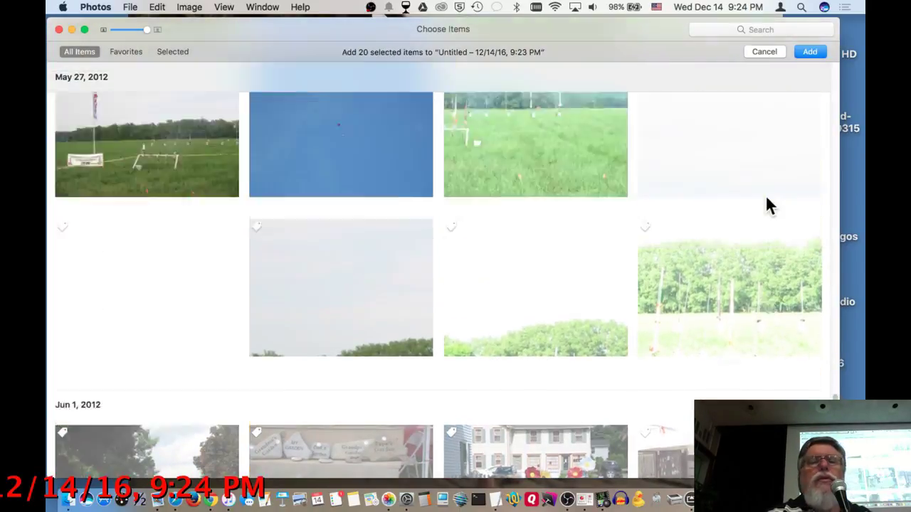
scroll(769, 206, up, 10)
scroll(768, 206, up, 10)
scroll(767, 205, up, 15)
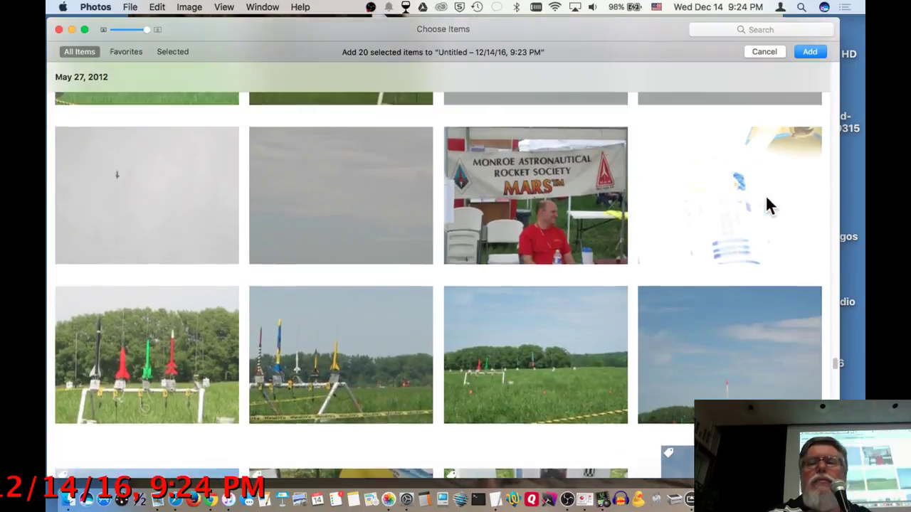
scroll(767, 205, up, 10)
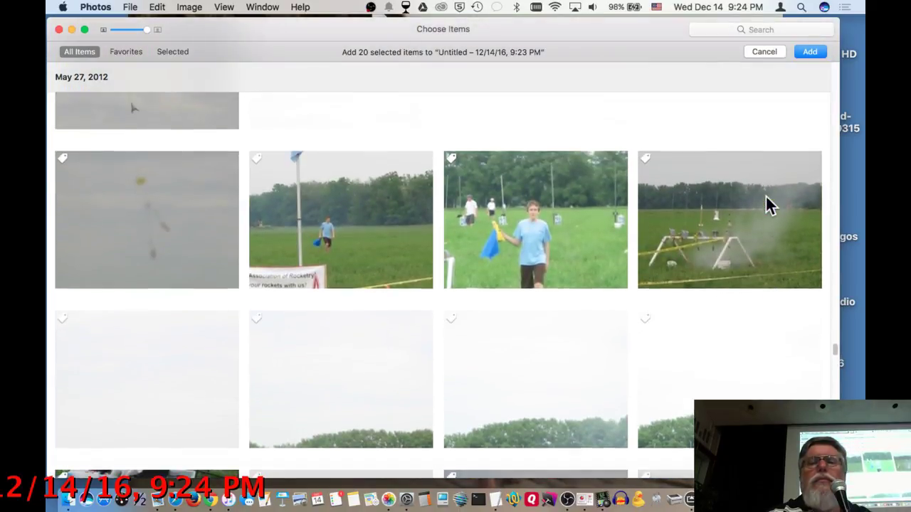
scroll(767, 205, up, 10)
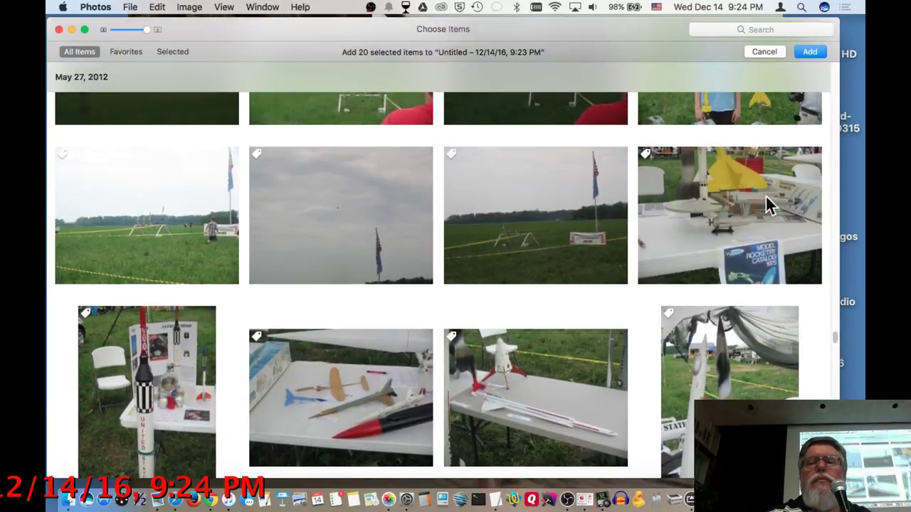
scroll(767, 205, up, 5)
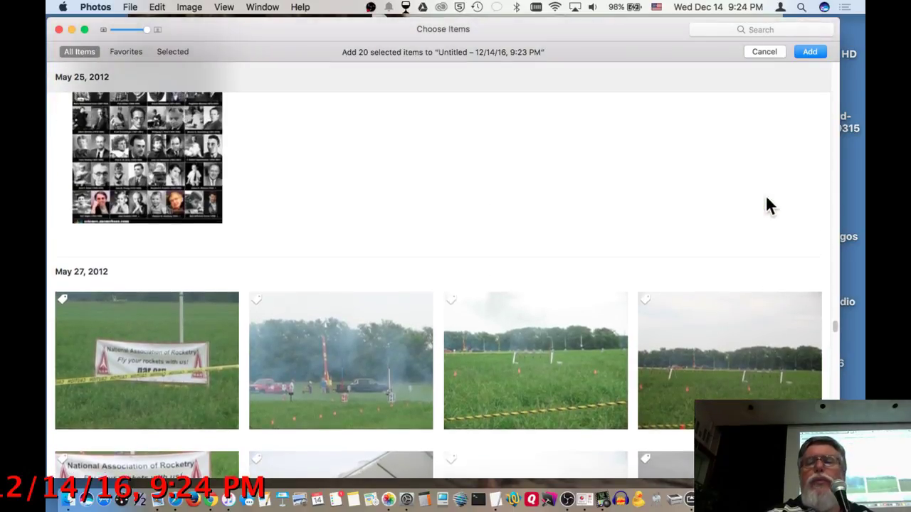
click(796, 287)
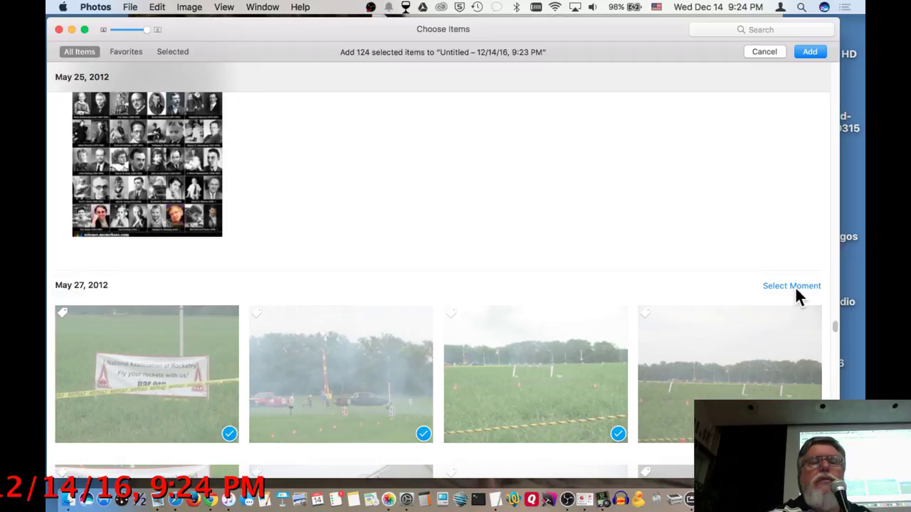
click(811, 52)
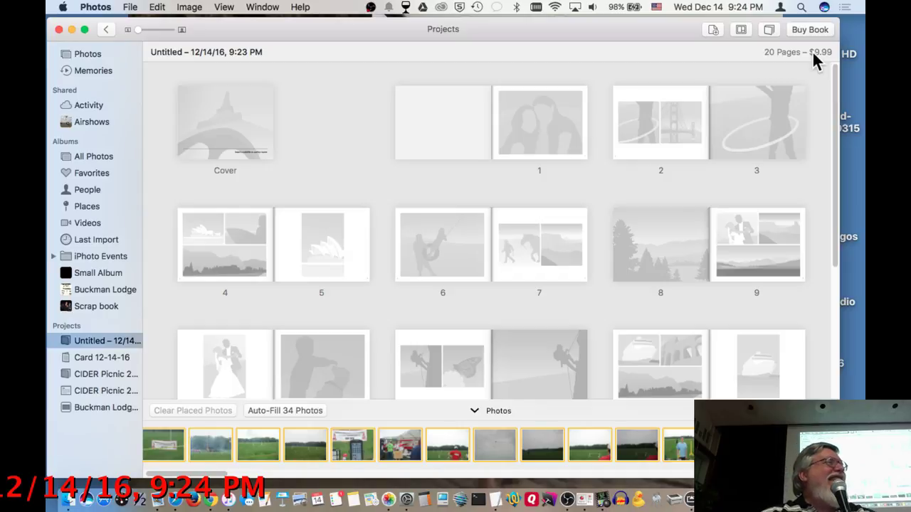
- Place the photo of the launch control panel under the rocketry banner on page 1 of the book
scroll(671, 267, down, 3)
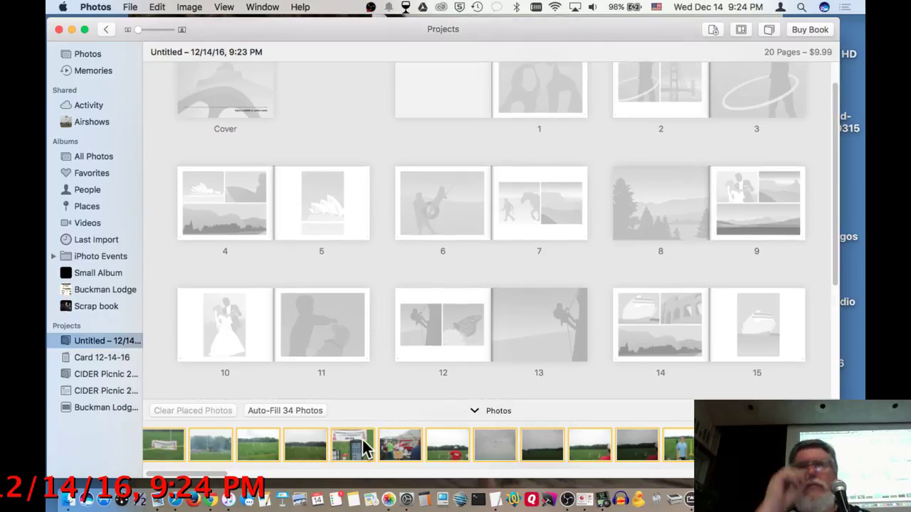
drag(363, 448, 515, 98)
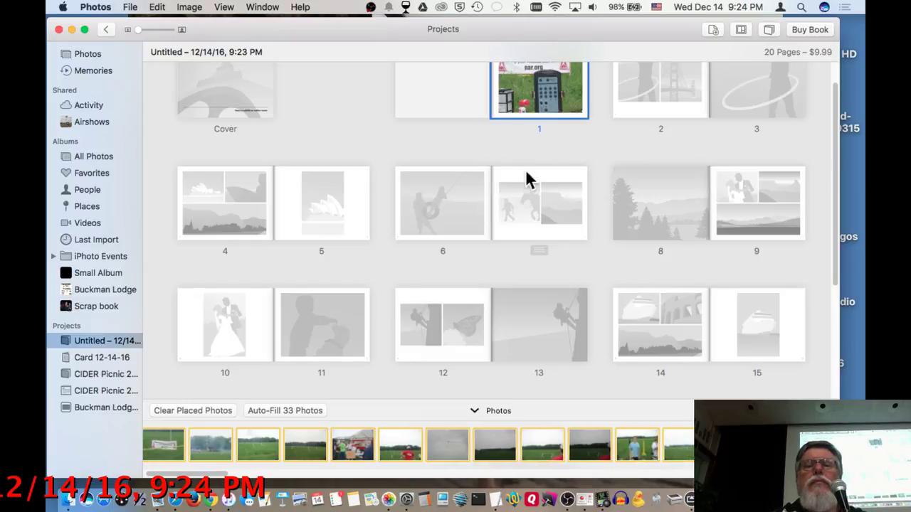
scroll(529, 180, up, 2)
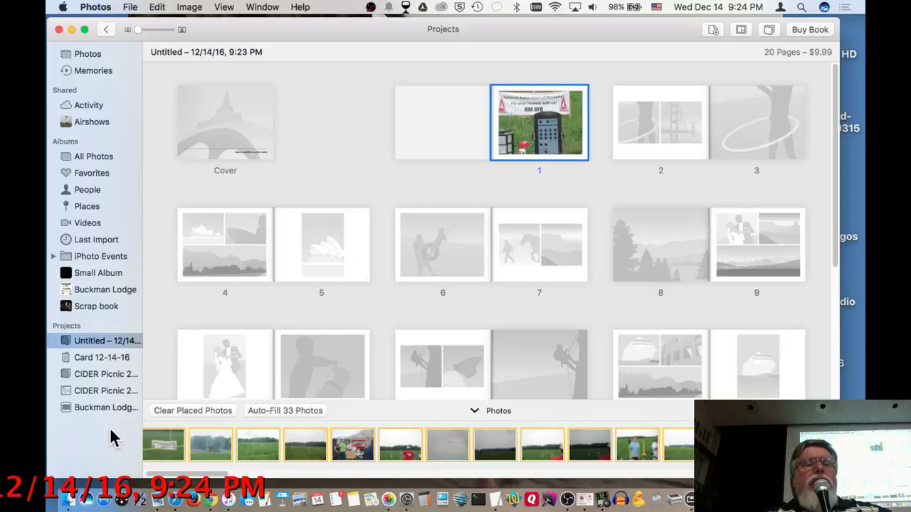
- Switch to Finder, show the Desktop folder and select the Card Project PDF
click(71, 500)
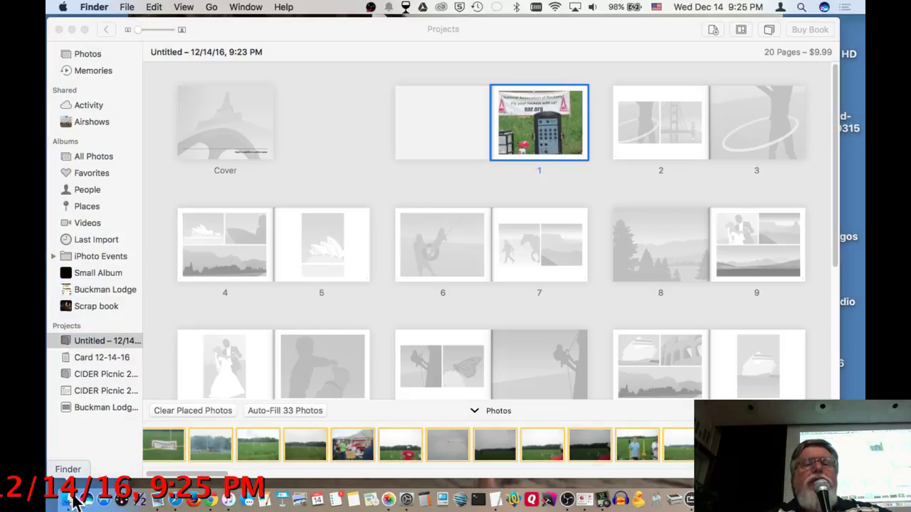
click(73, 498)
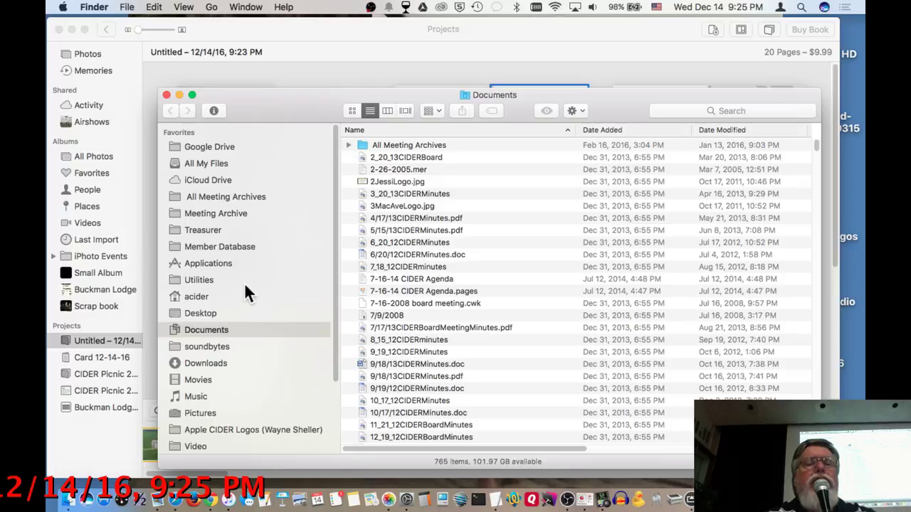
click(228, 316)
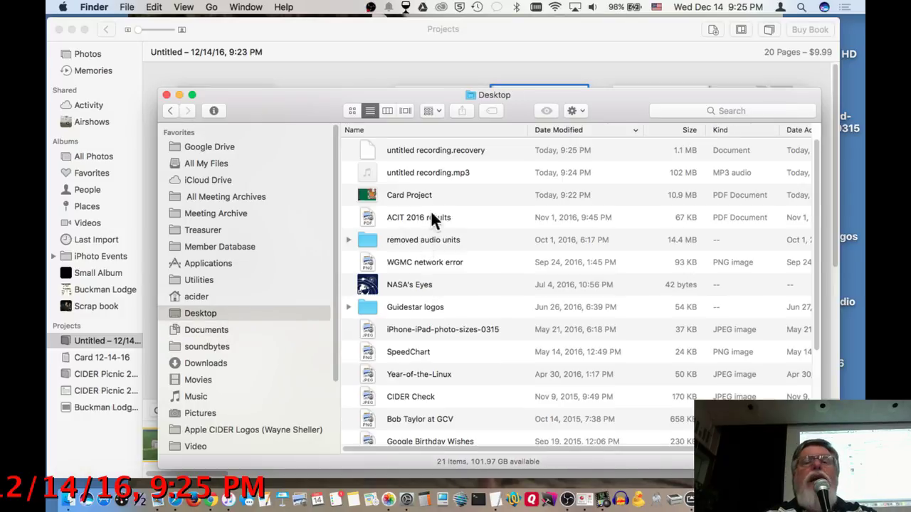
click(462, 203)
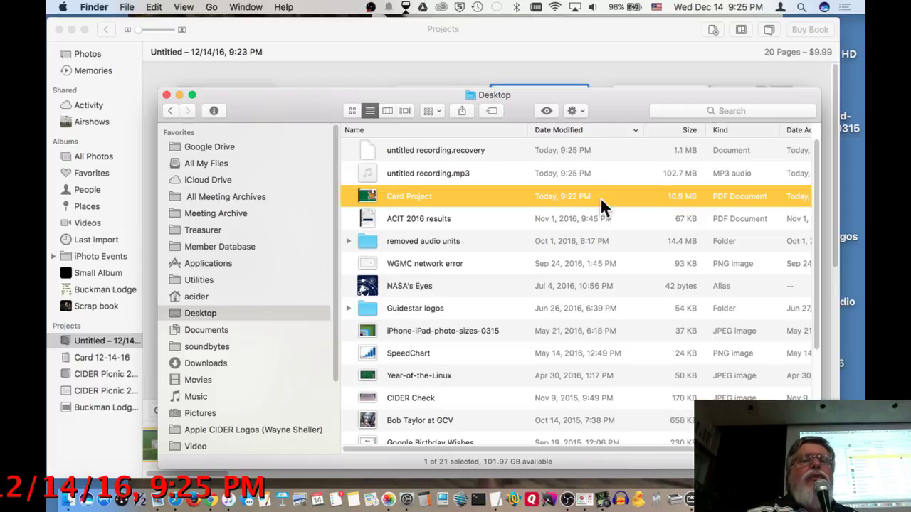
- Switch to Mail and look through the Accounts, Composing and Viewing preferences, then close them
click(160, 503)
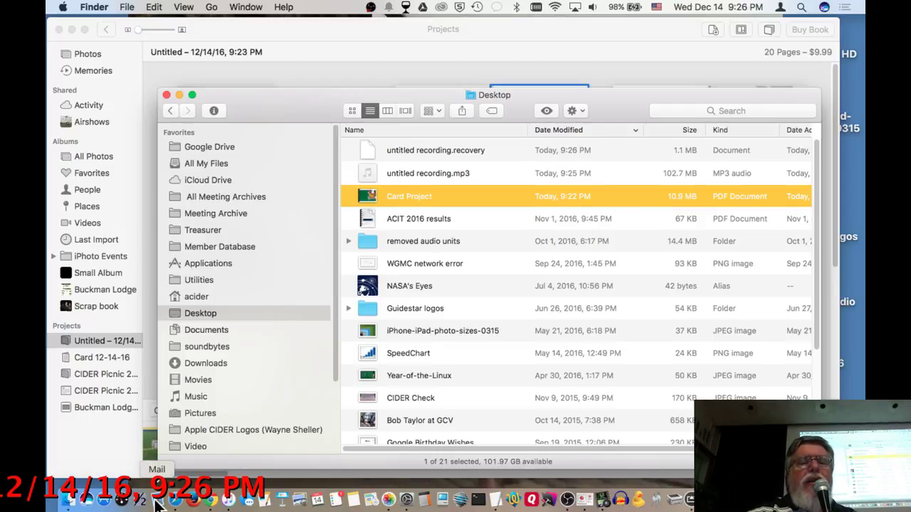
click(91, 8)
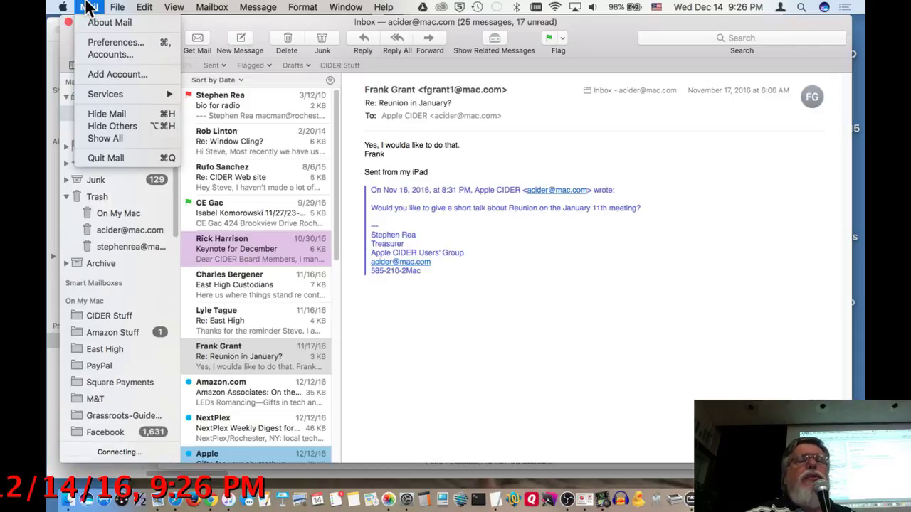
click(100, 43)
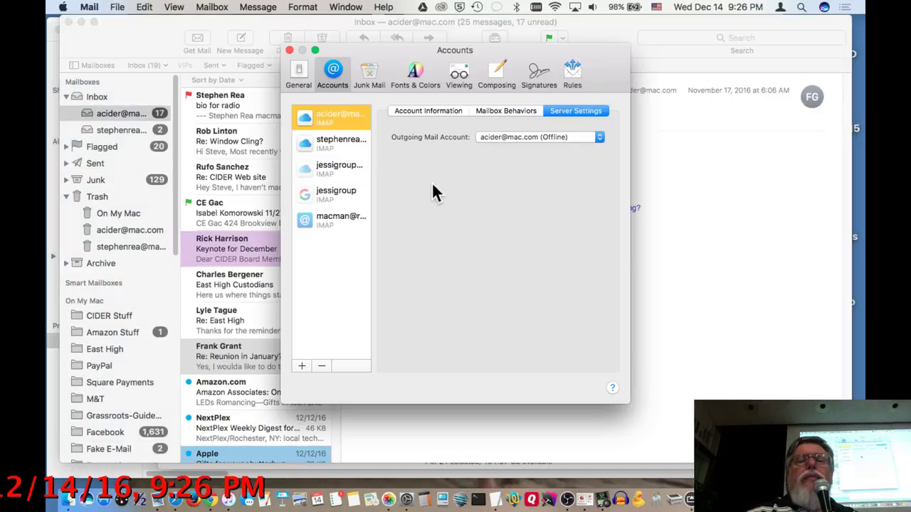
click(498, 74)
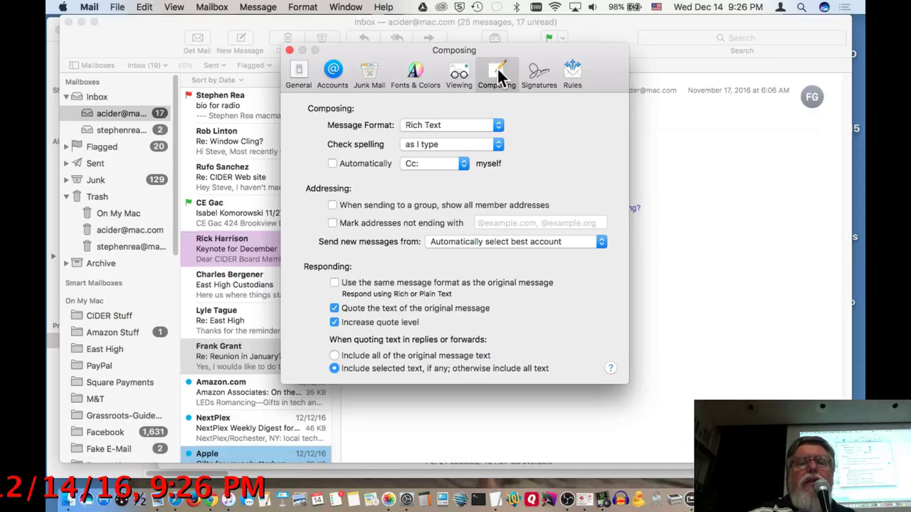
click(459, 72)
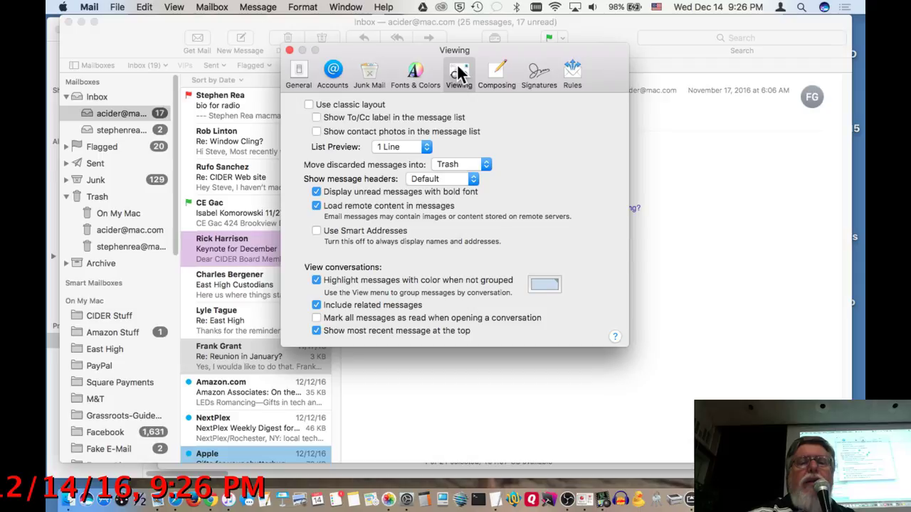
click(289, 50)
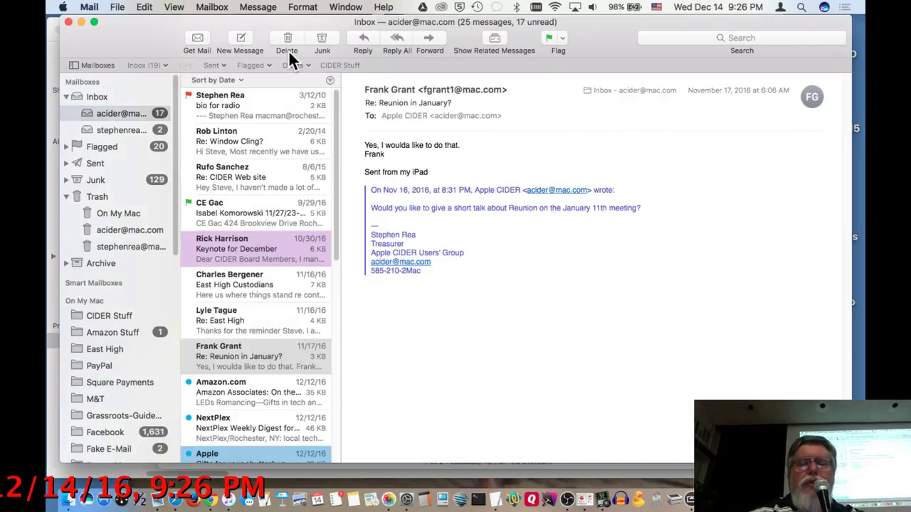
- Start a new email and attach the Card Project PDF from the Desktop, sorting the files by date modified to find it
key(super+n)
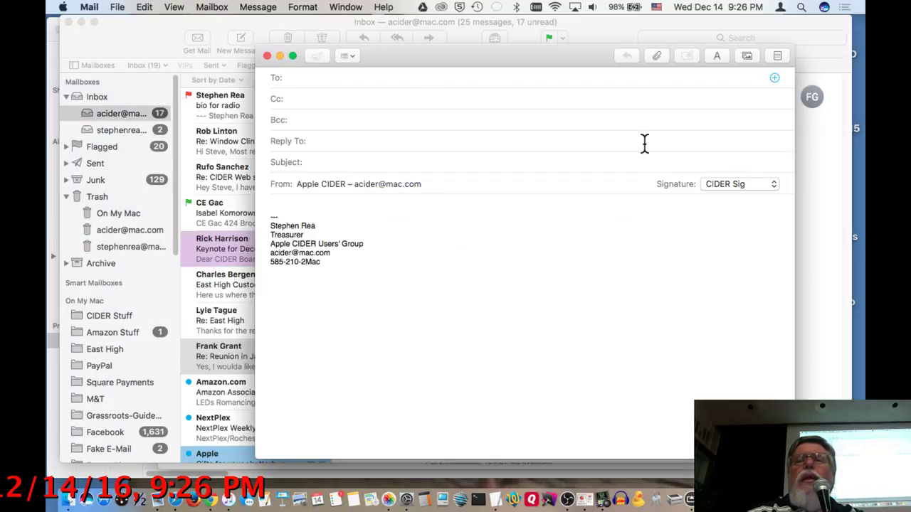
click(658, 56)
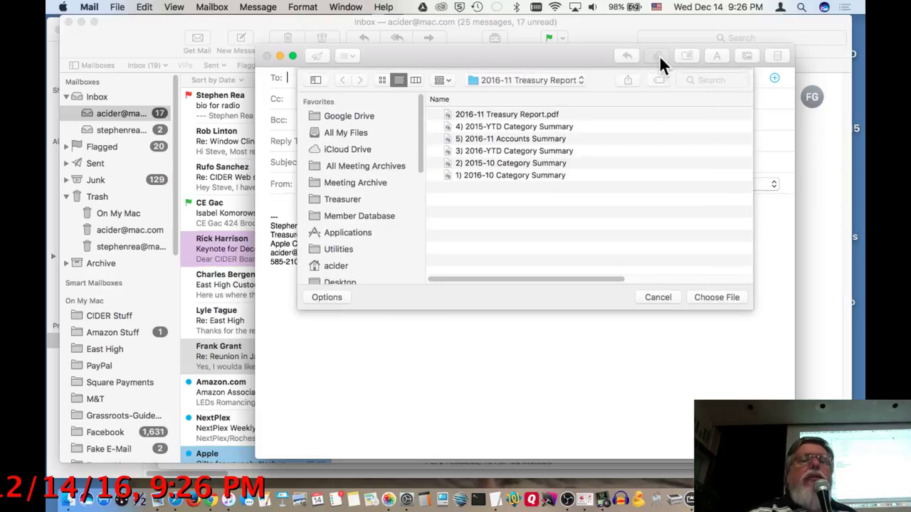
click(367, 279)
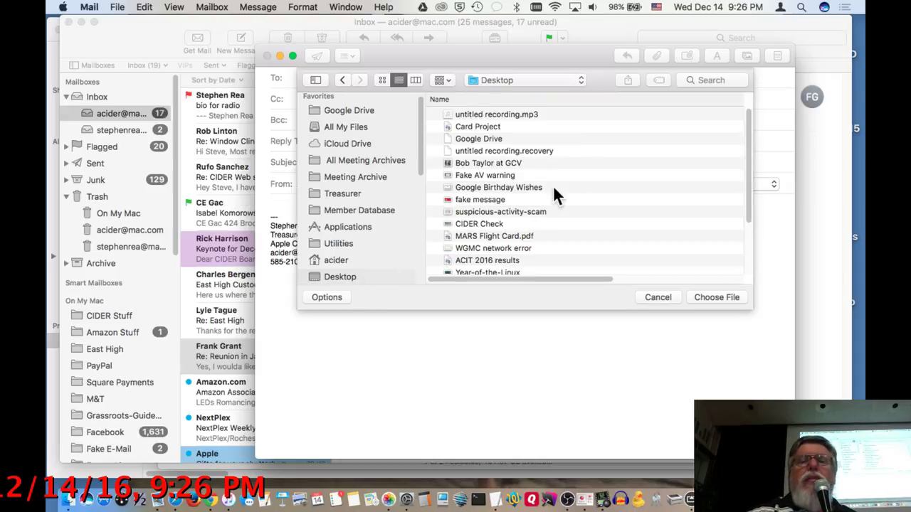
scroll(601, 127, down, 2)
scroll(601, 126, right, 5)
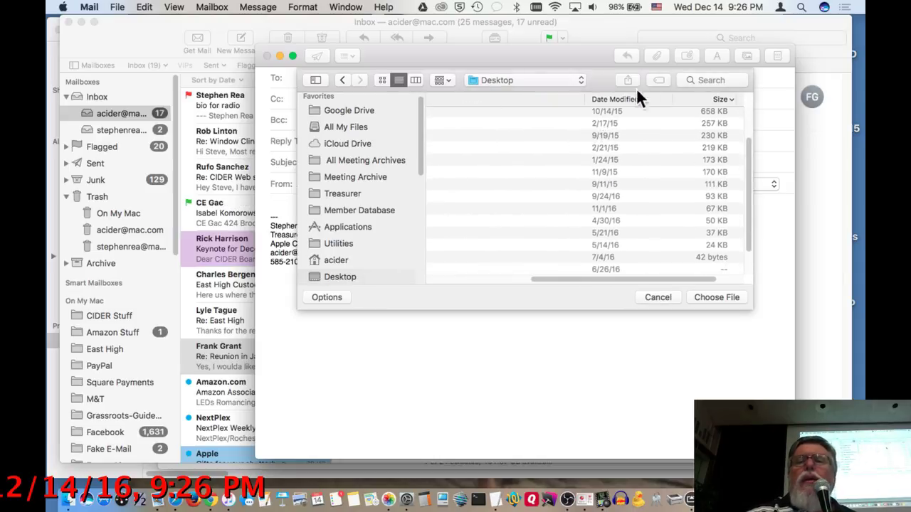
scroll(631, 96, up, 1)
scroll(631, 96, up, 3)
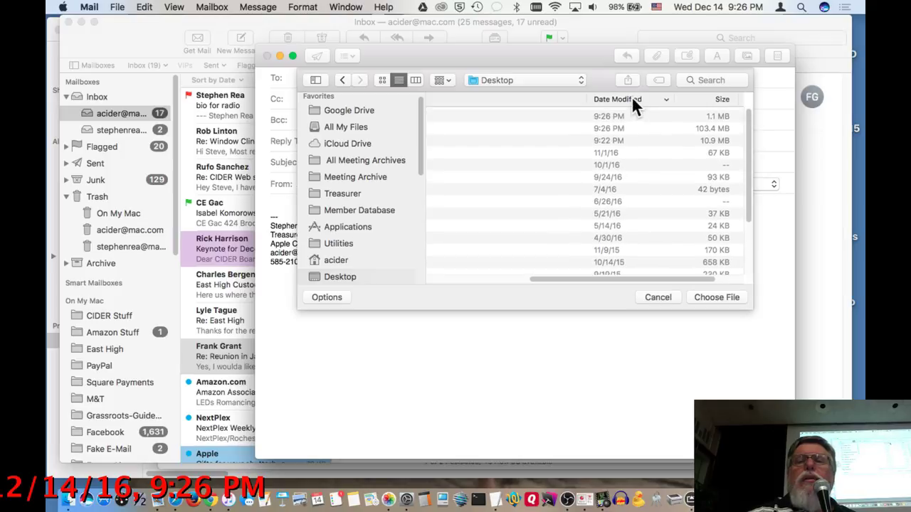
scroll(609, 140, left, 5)
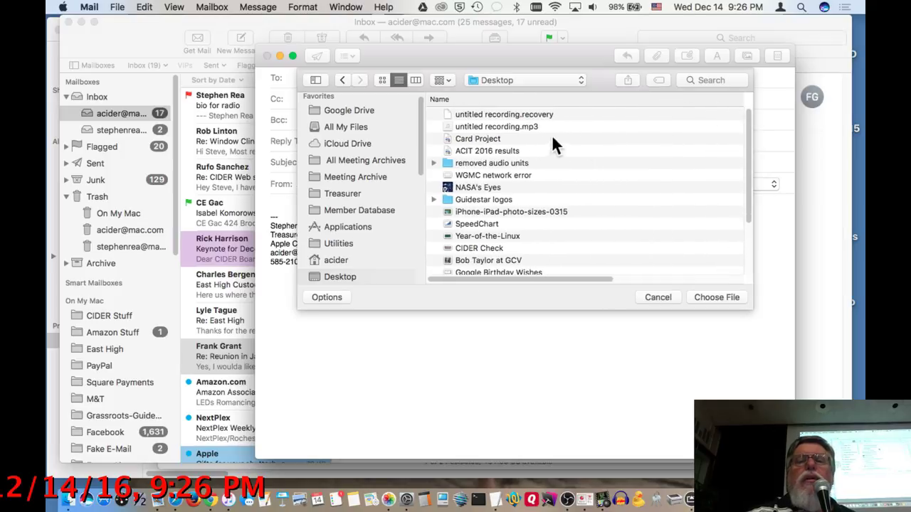
double_click(508, 138)
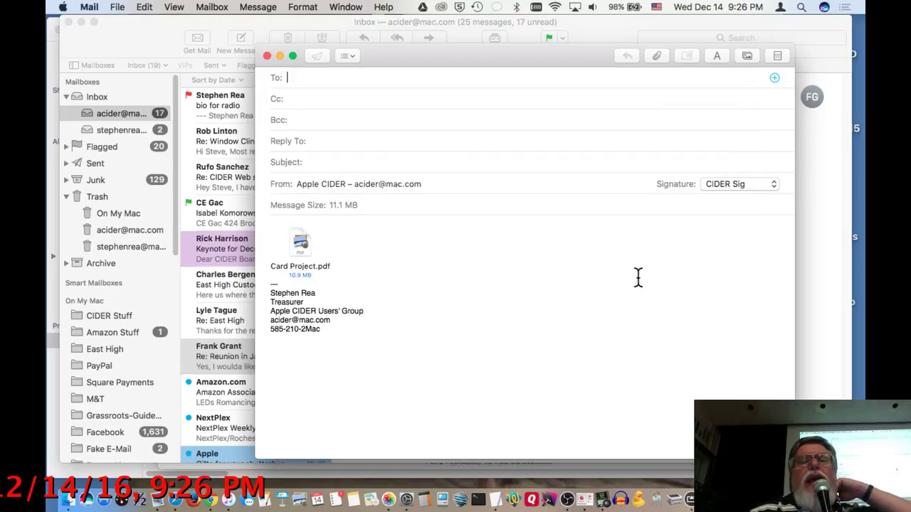
- Check which options the attached Card Project.pdf offers in the message and dismiss them
click(292, 242)
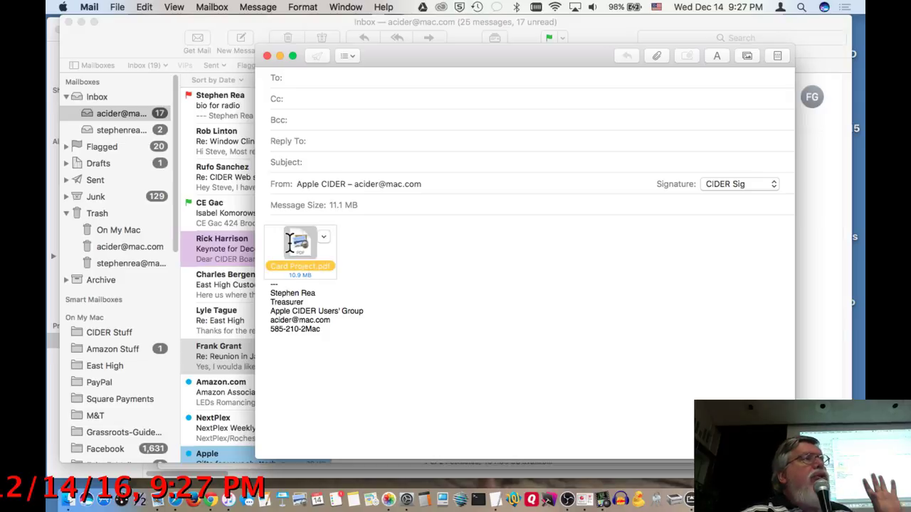
click(323, 236)
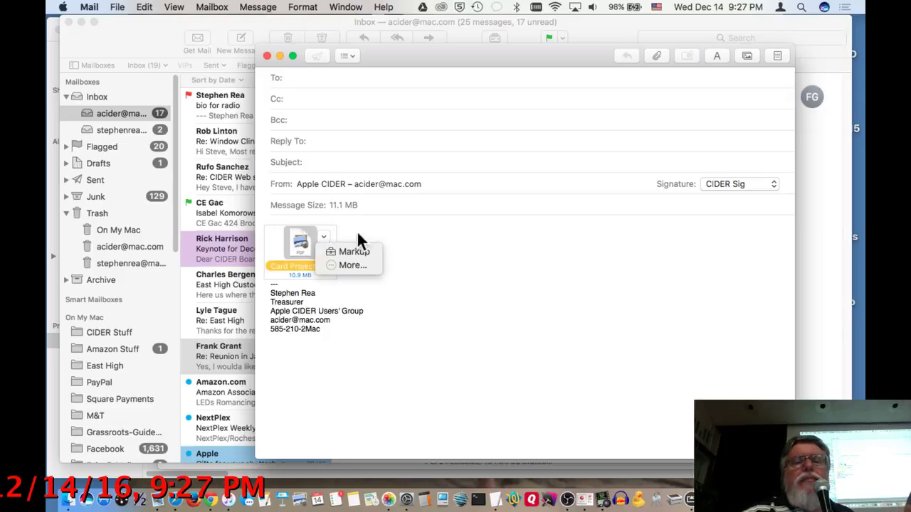
click(390, 233)
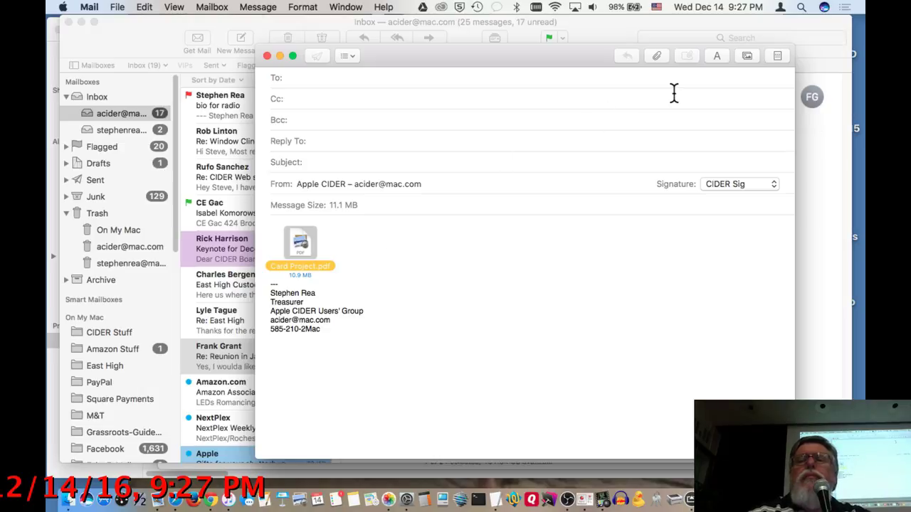
- Search Mail's help for "icloud" and clear the search term
click(383, 7)
text(icloud)
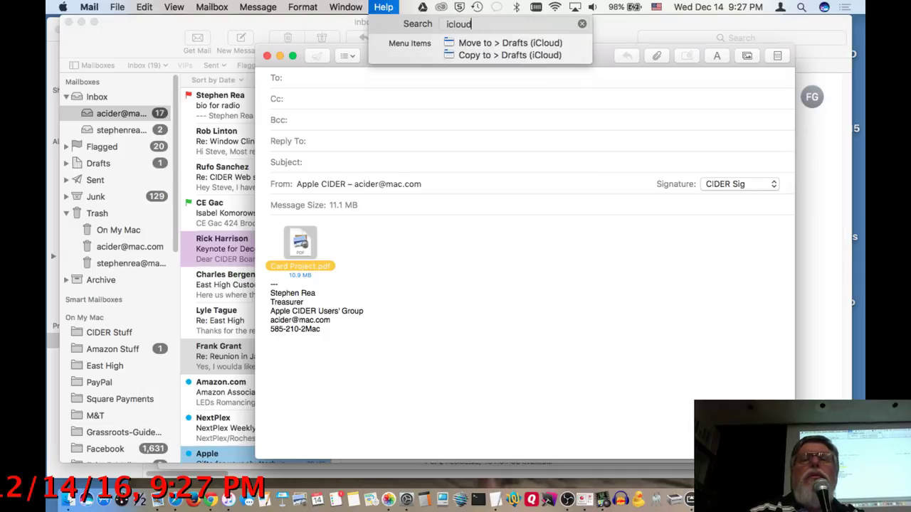
key(Escape)
click(383, 7)
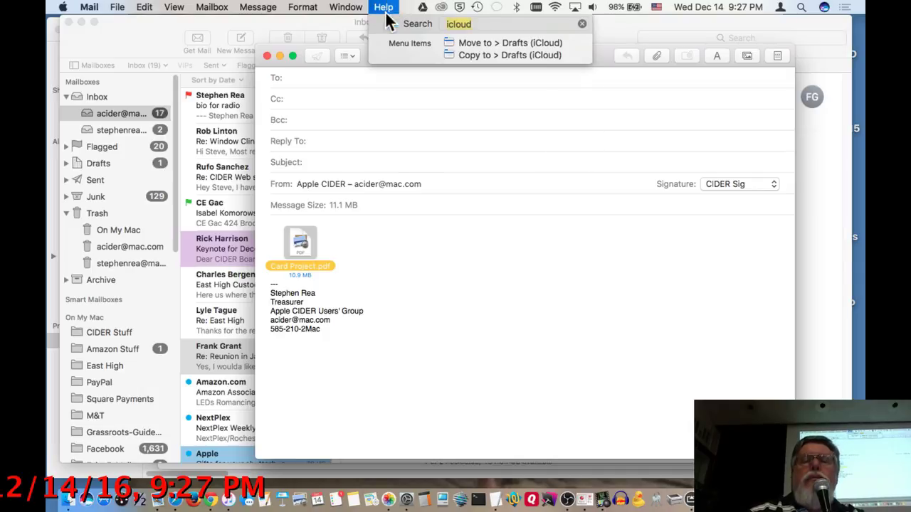
click(582, 24)
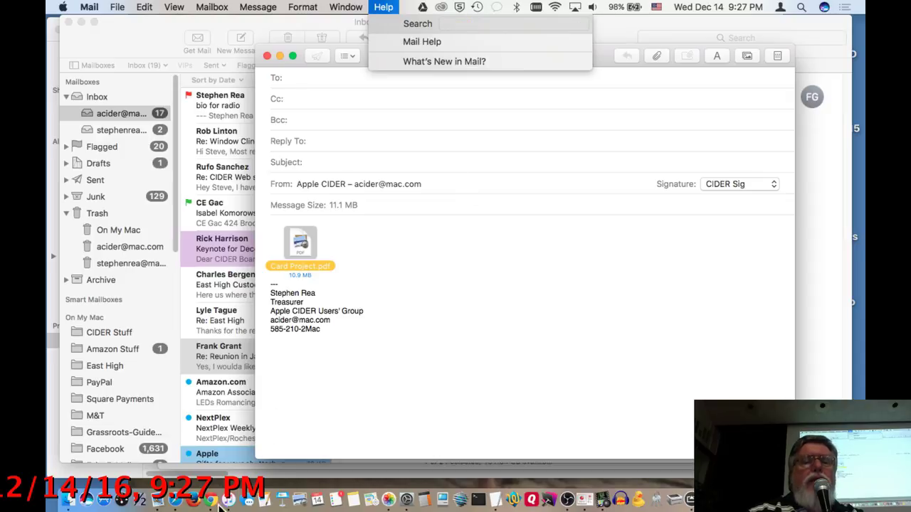
- Switch to Safari and search the web for "apple mail icloud attachment"
click(191, 502)
click(182, 502)
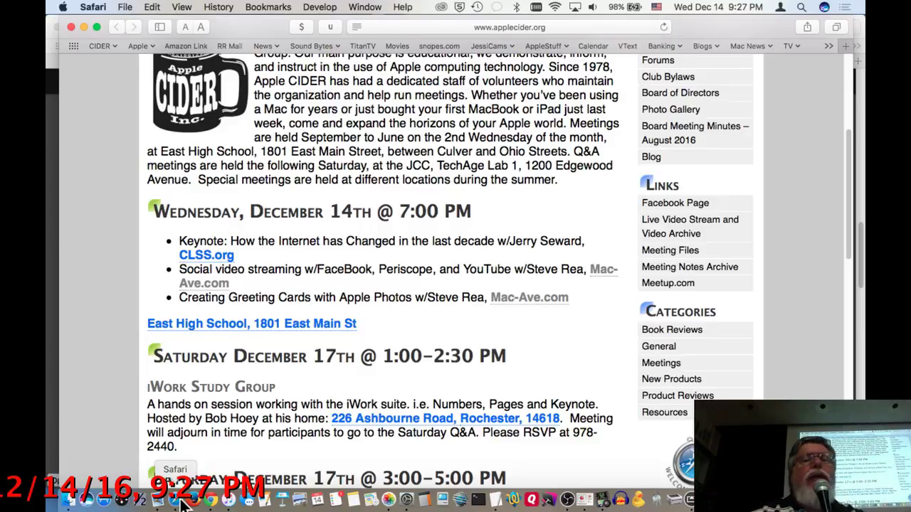
click(470, 27)
text(i)
key(BackSpace)
key(BackSpace)
text(apple)
text(icloud)
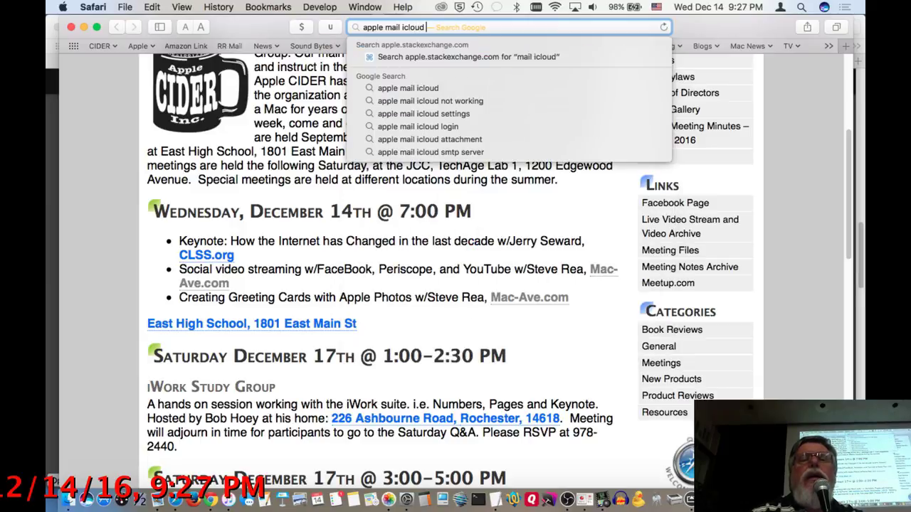
text( pho)
key(BackSpace)
key(BackSpace)
key(BackSpace)
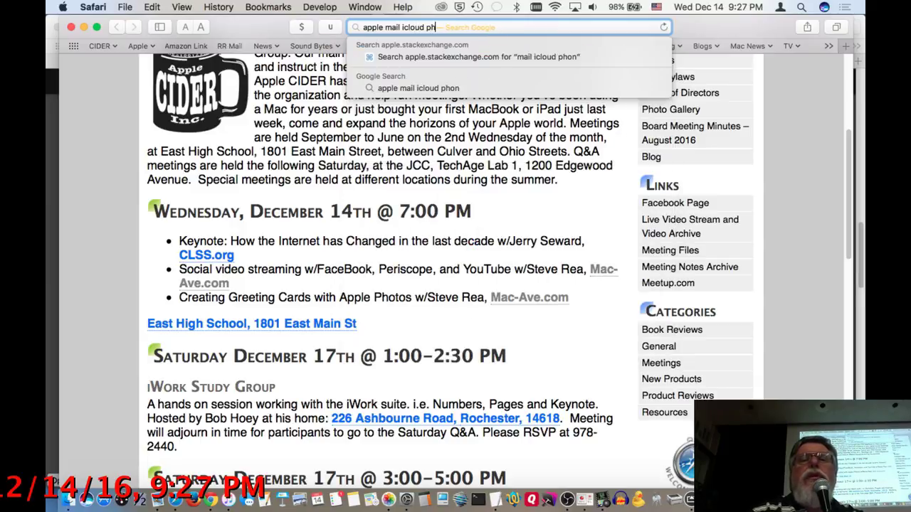
text(attachment)
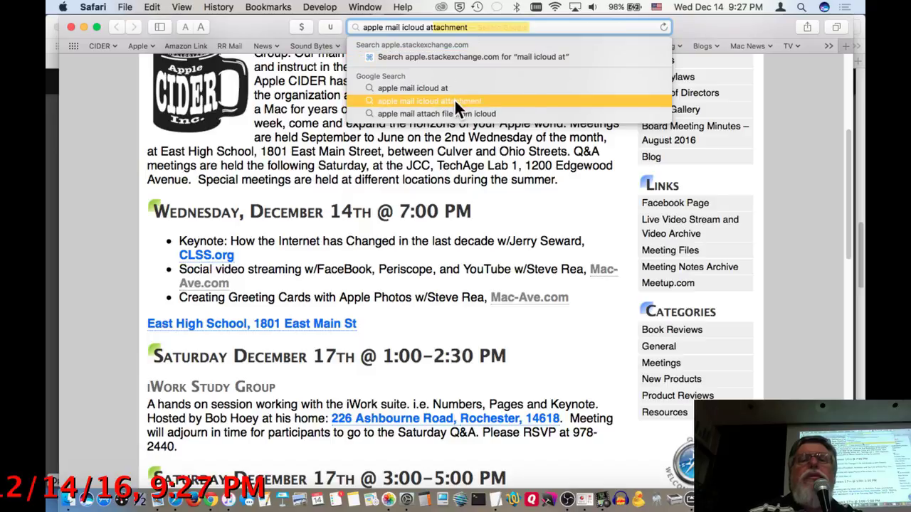
key(Return)
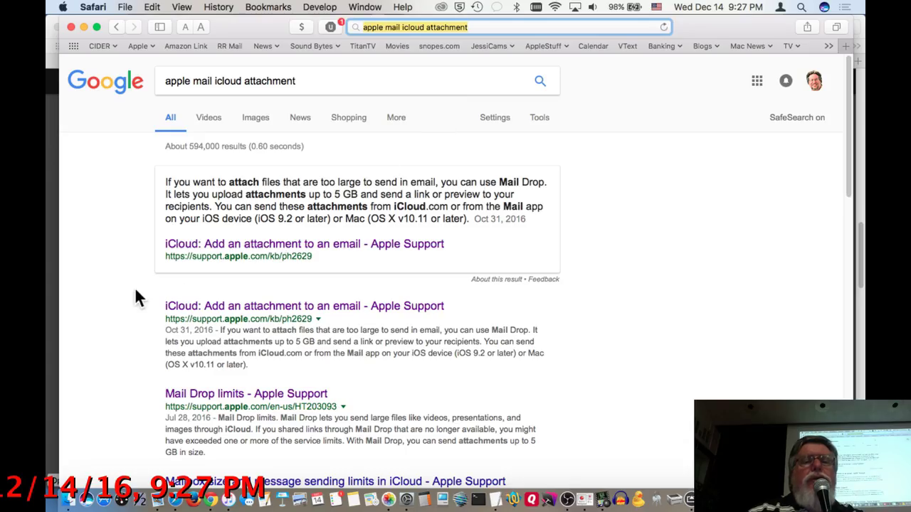
- Open Apple Support's Mail Drop limits result in a new tab and read through its attachment size, storage and expiry limits
scroll(346, 329, down, 3)
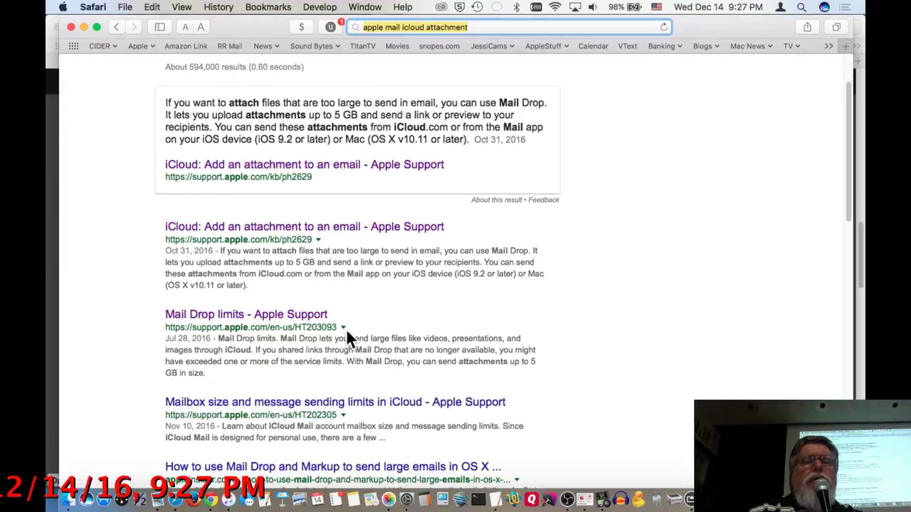
super+click(267, 320)
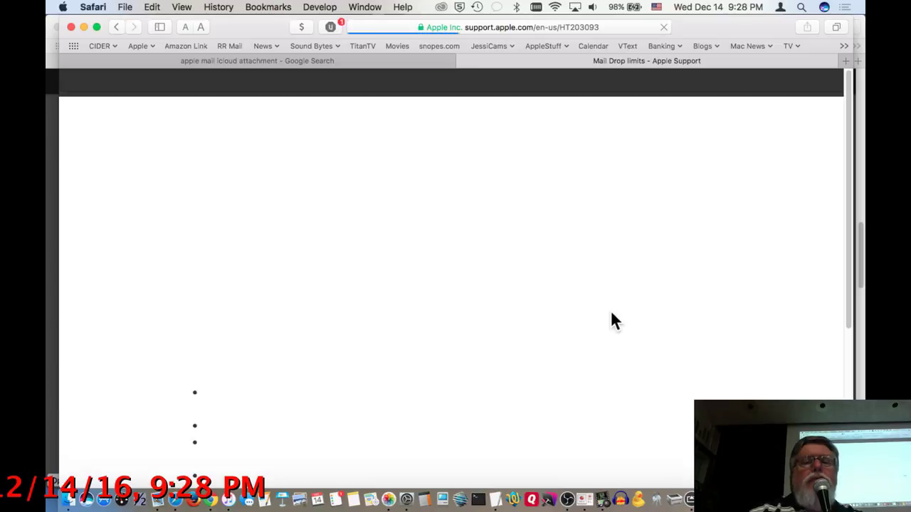
scroll(601, 317, down, 2)
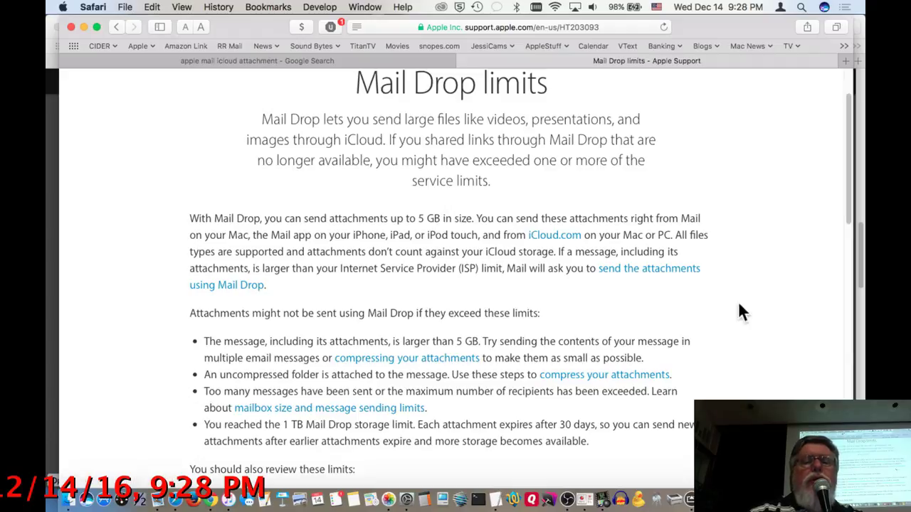
scroll(743, 317, down, 3)
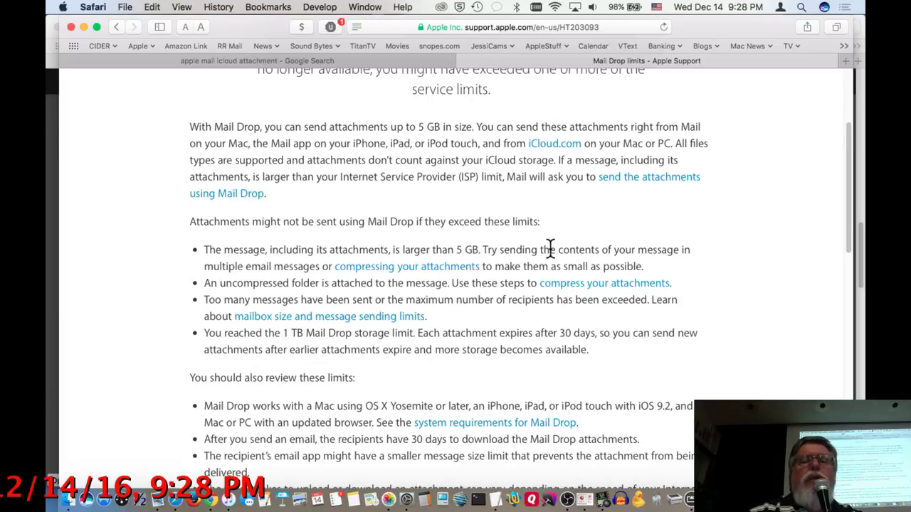
scroll(543, 317, down, 4)
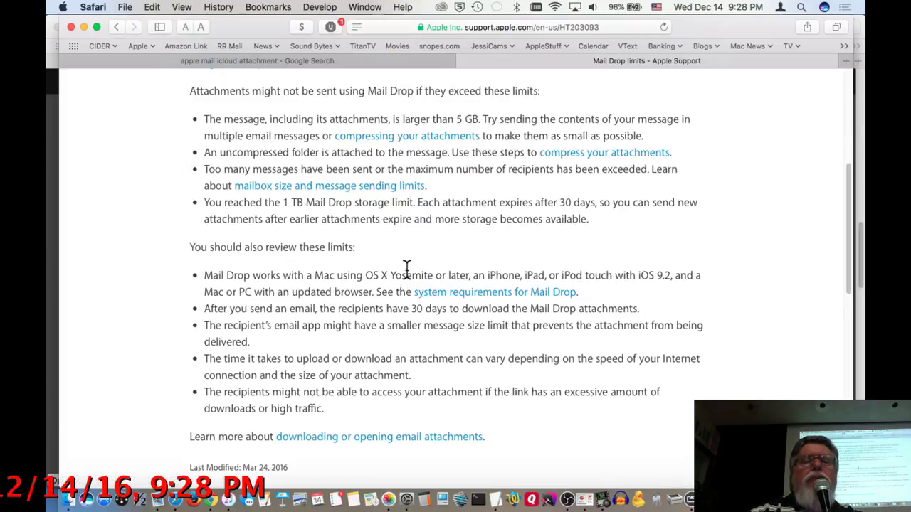
scroll(448, 397, down, 2)
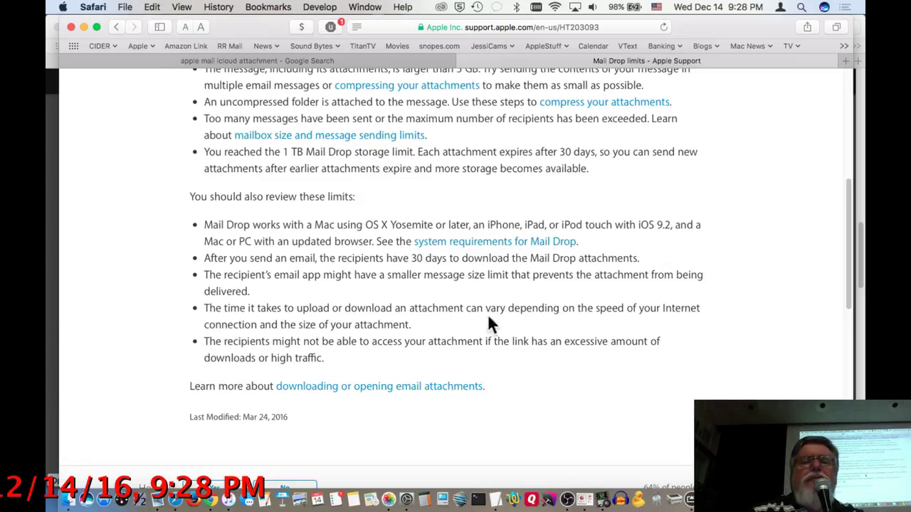
scroll(525, 329, up, 5)
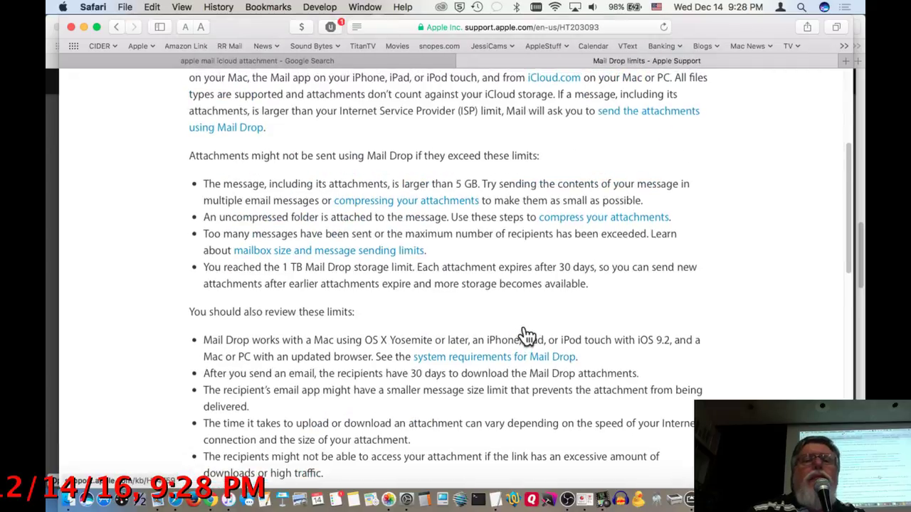
scroll(525, 334, up, 1)
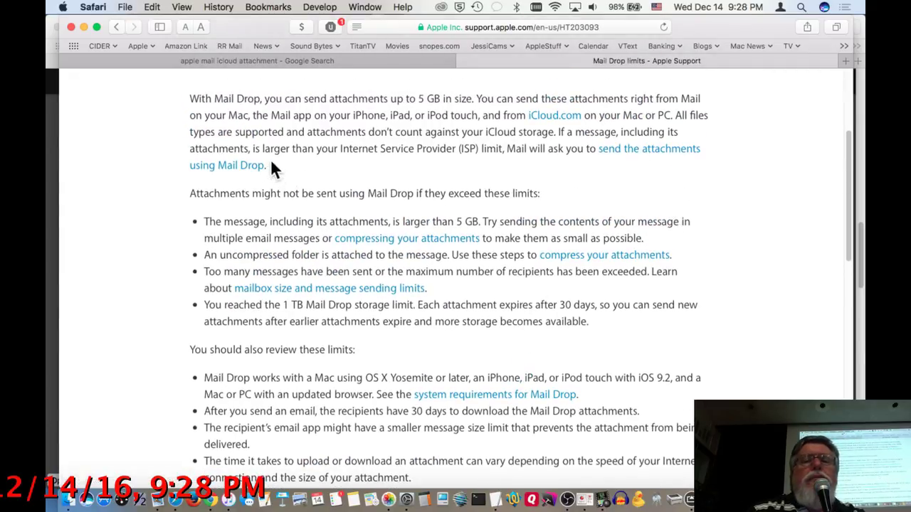
- Switch to Mail and discard the unsent message containing Card Project.pdf without saving it as a draft
key(super+Tab)
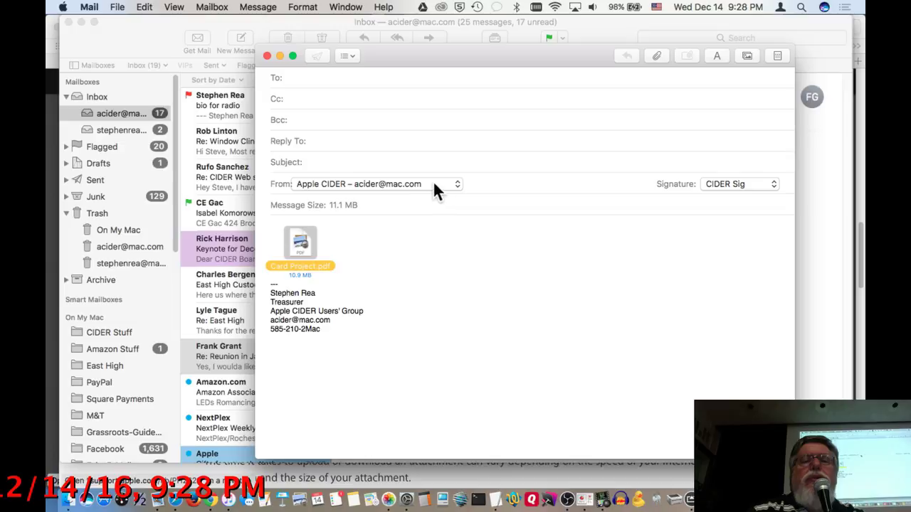
click(436, 190)
click(560, 193)
key(super+w)
click(479, 132)
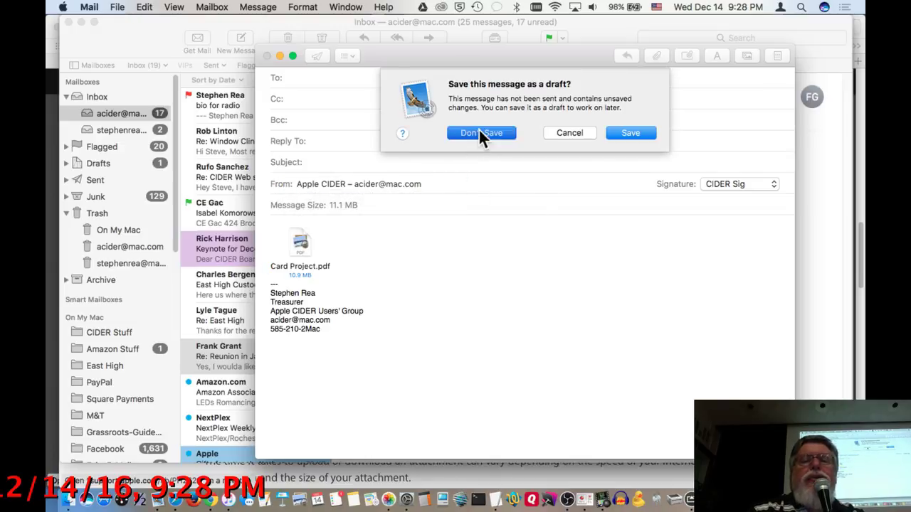
- Check which sender addresses a new email offers, keeping the current one, and return to the Mail Drop limits page in Safari
key(super+n)
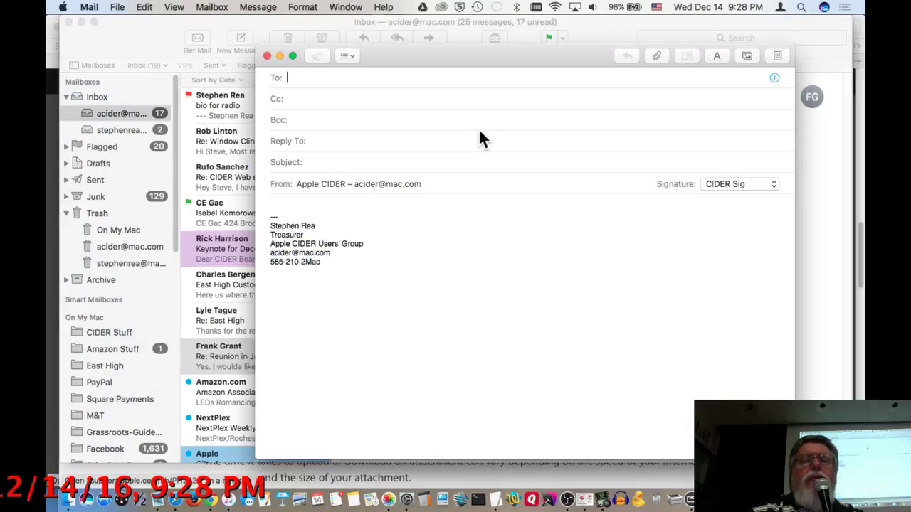
click(431, 185)
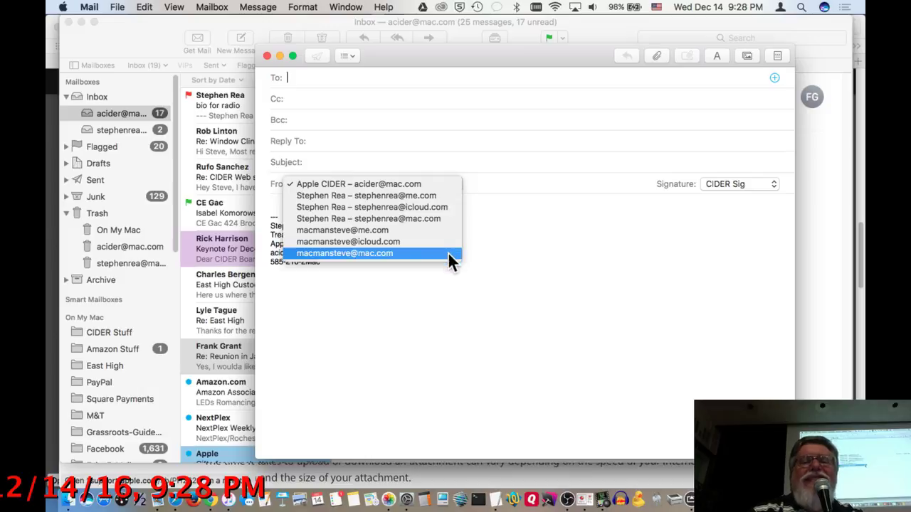
click(512, 244)
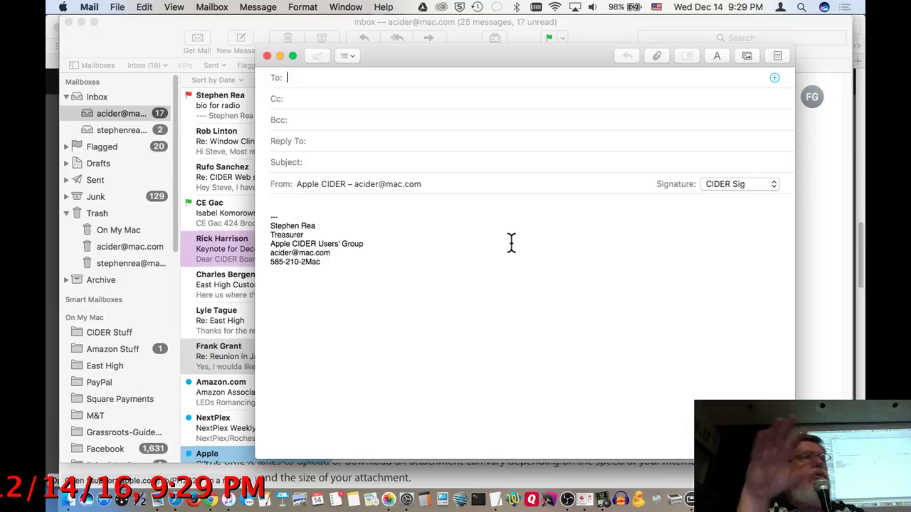
key(super+Tab)
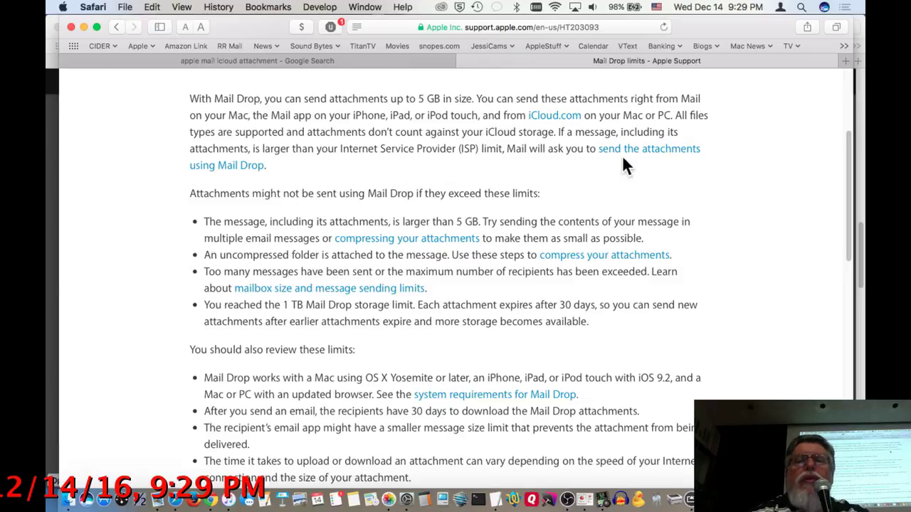
scroll(623, 160, up, 1)
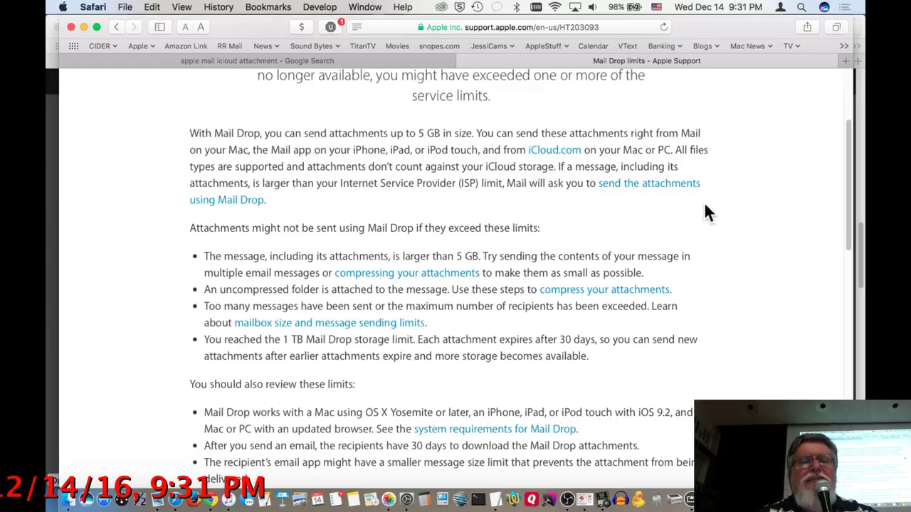
- Switch to Photos and place the blue-shirt-and-rocket photo on book page 1 and the red-shirt photo in page 2's left frame
key(super+Tab)
key(super+Tab)
key(super+Tab)
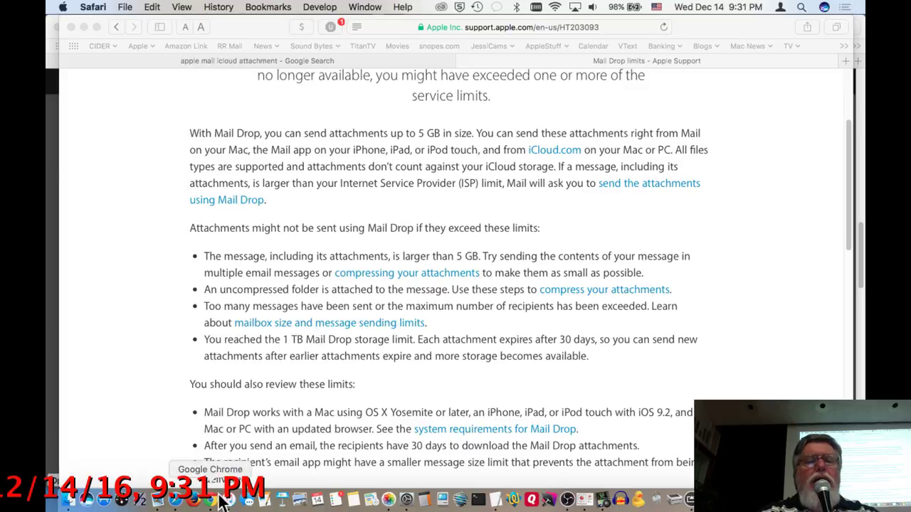
click(388, 499)
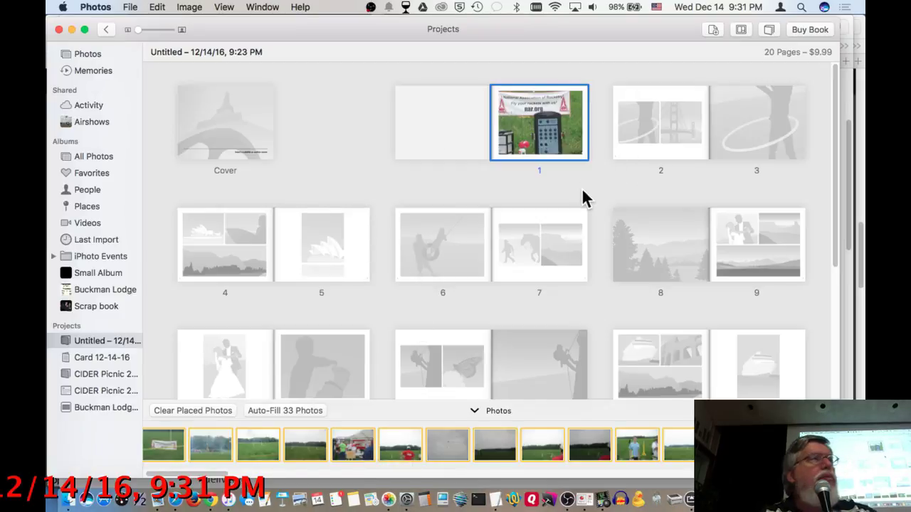
drag(637, 442, 554, 107)
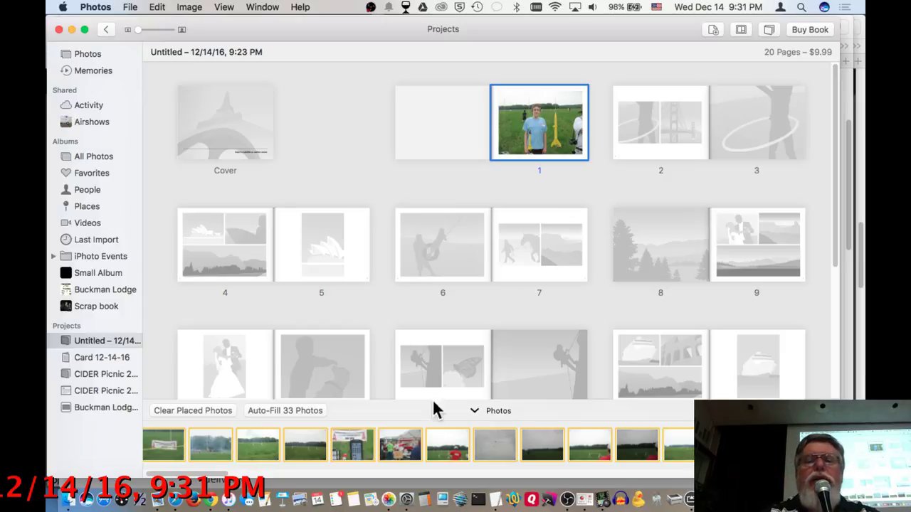
drag(605, 193, 659, 120)
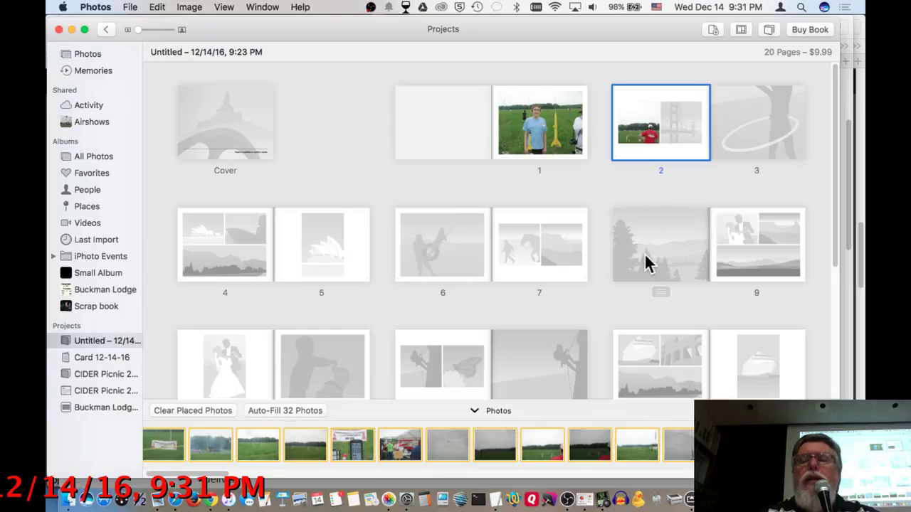
- Look over the book's pages and open the spread of pages 2 and 3 for editing
scroll(646, 261, down, 3)
scroll(645, 259, down, 5)
scroll(645, 260, up, 2)
scroll(645, 263, up, 4)
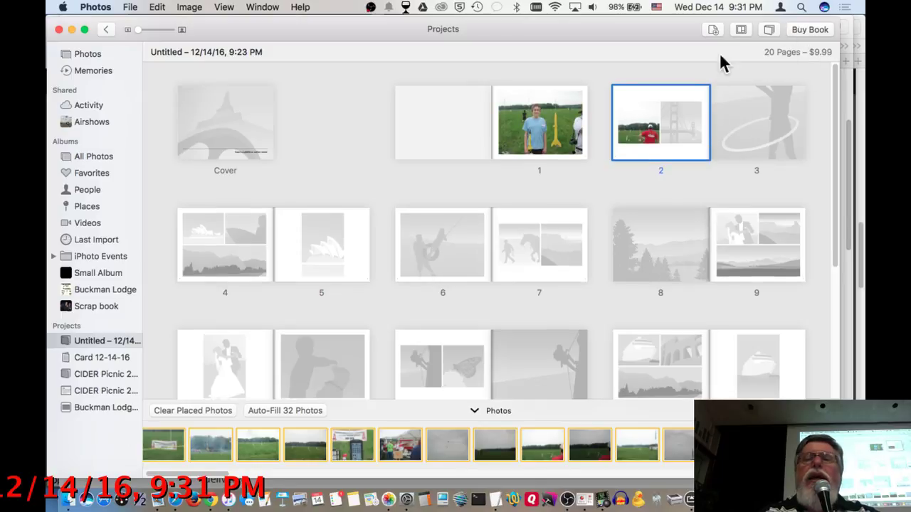
mouse_move(624, 121)
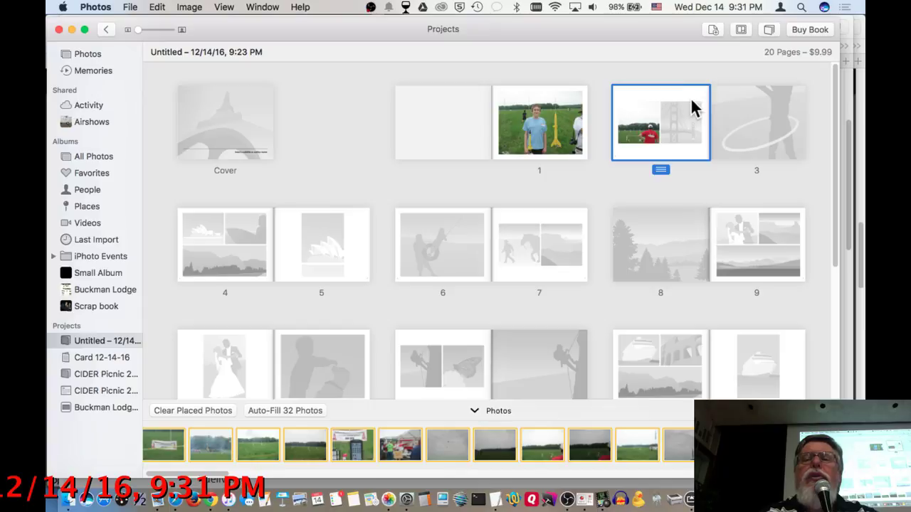
double_click(663, 132)
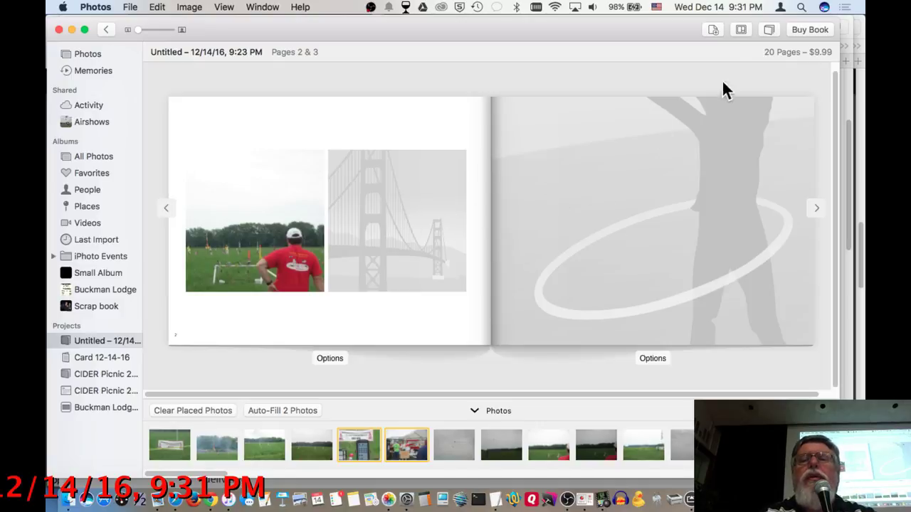
- Browse the layout options for page 2 and apply the map layout with a title and caption beneath the map
click(739, 30)
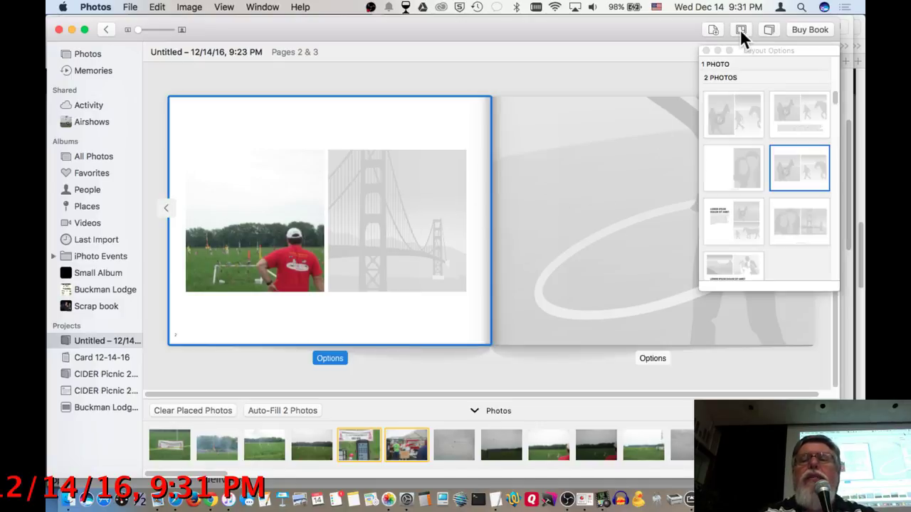
scroll(754, 196, down, 5)
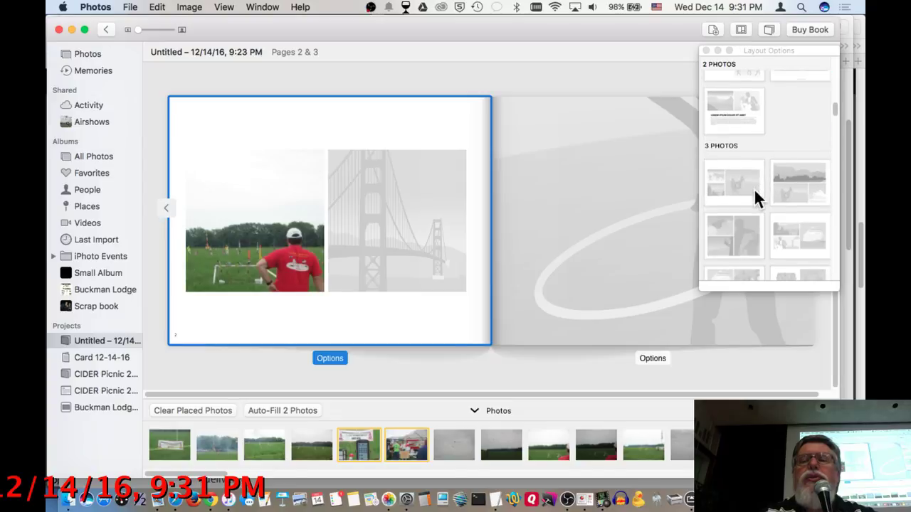
scroll(754, 189, down, 5)
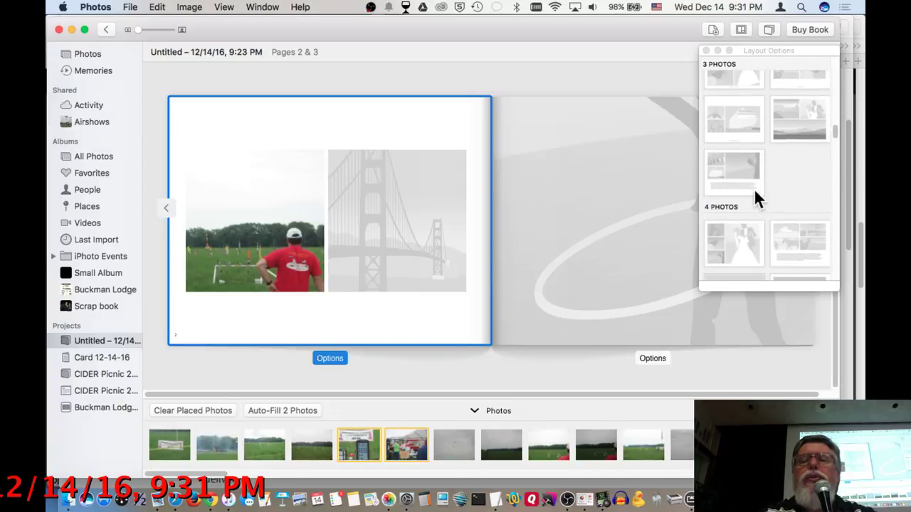
scroll(754, 199, down, 10)
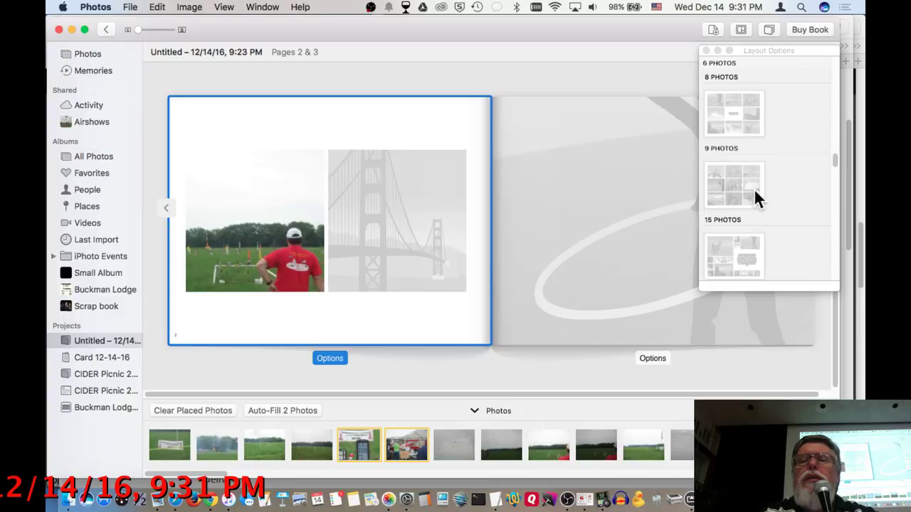
scroll(756, 199, down, 10)
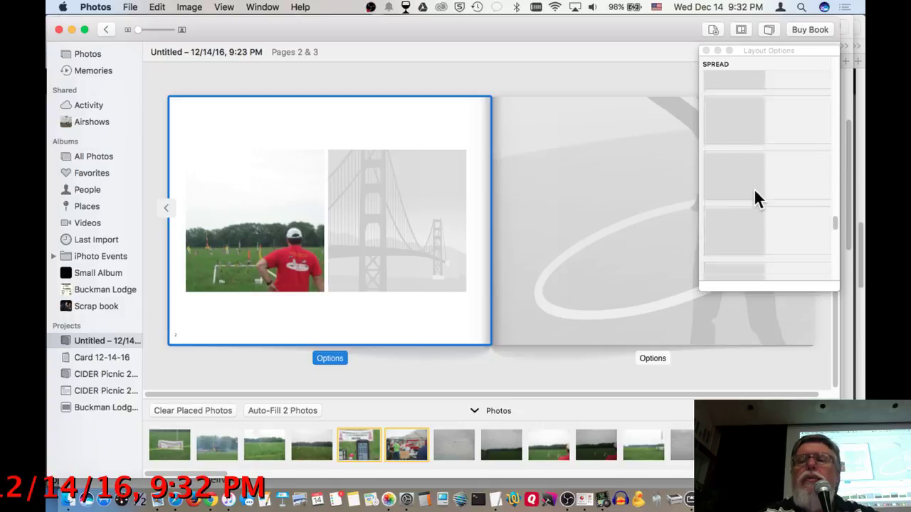
scroll(754, 192, up, 10)
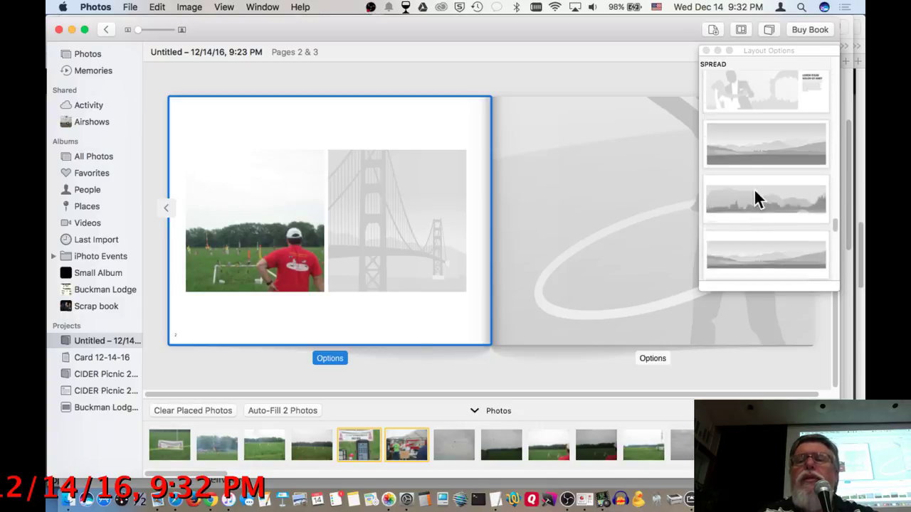
scroll(755, 192, up, 8)
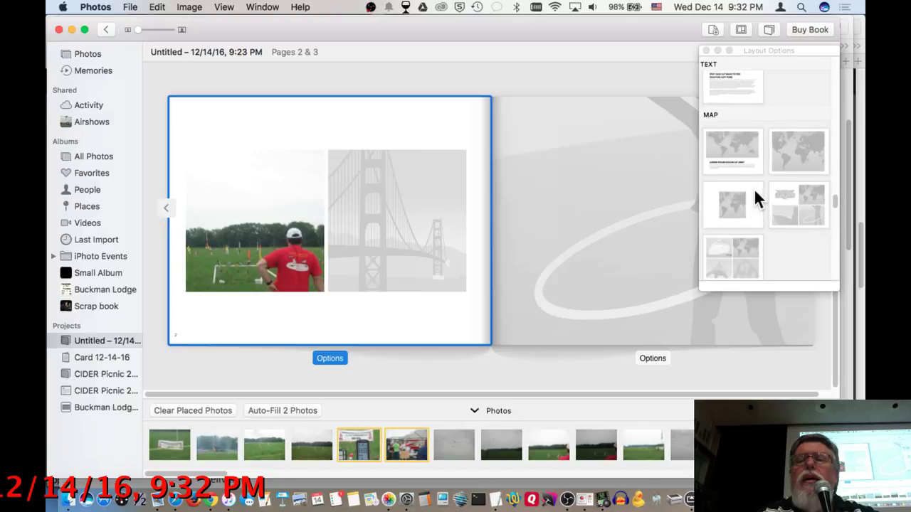
scroll(756, 199, up, 1)
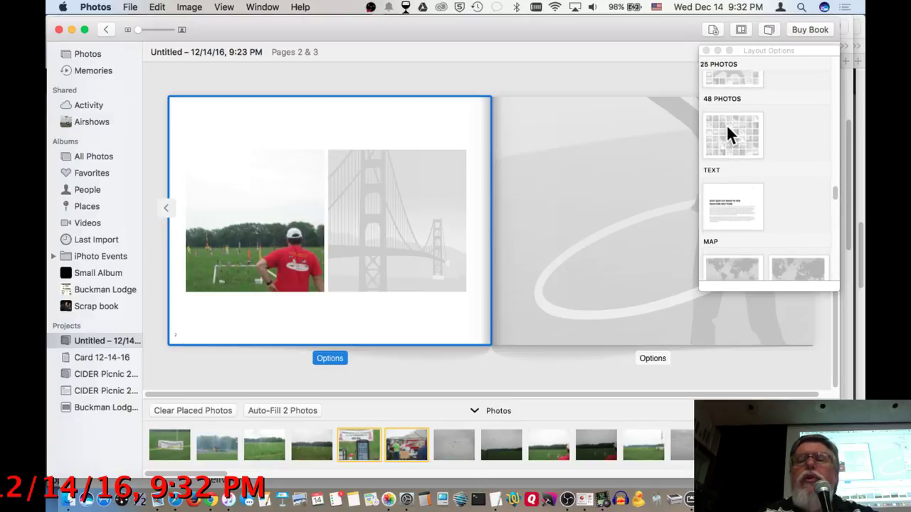
scroll(725, 124, down, 5)
scroll(728, 146, down, 1)
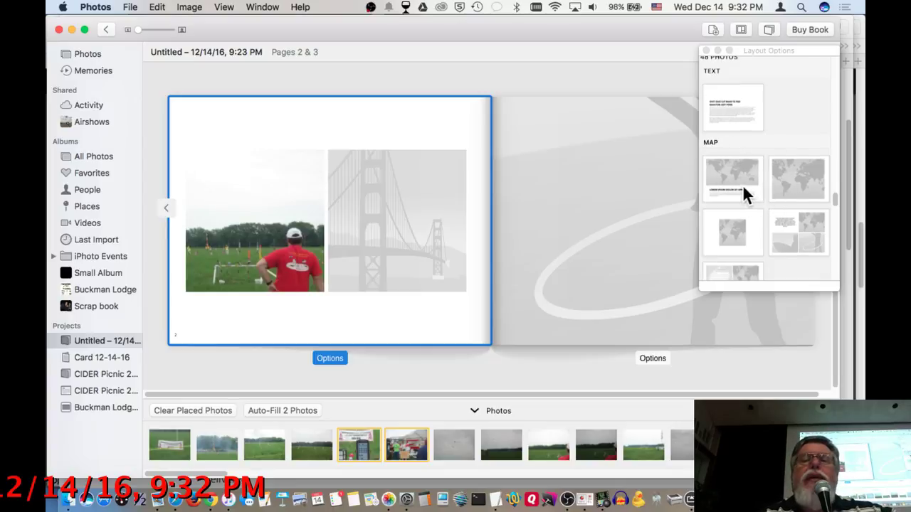
click(742, 185)
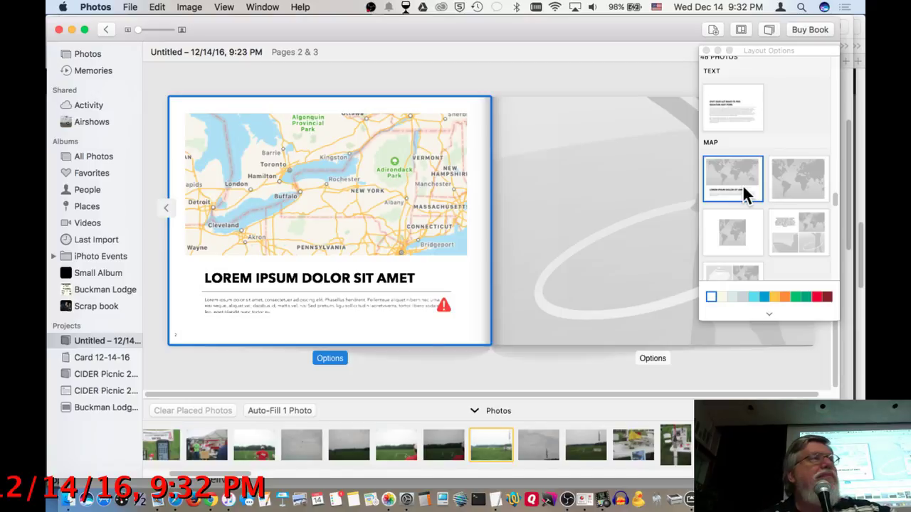
- Try several two-page spread layouts on pages 2 and 3, including the full-bleed photo and the photo with a title and text on its left
scroll(742, 185, down, 3)
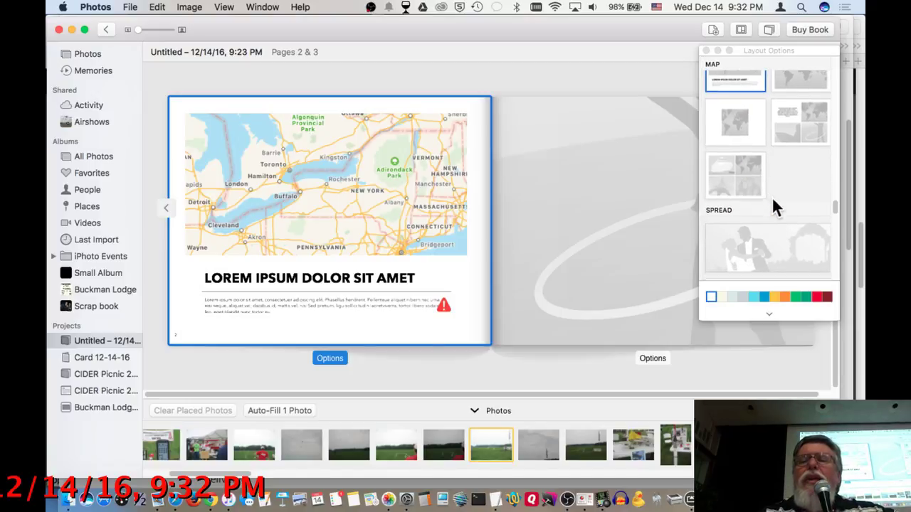
scroll(773, 201, down, 2)
click(761, 188)
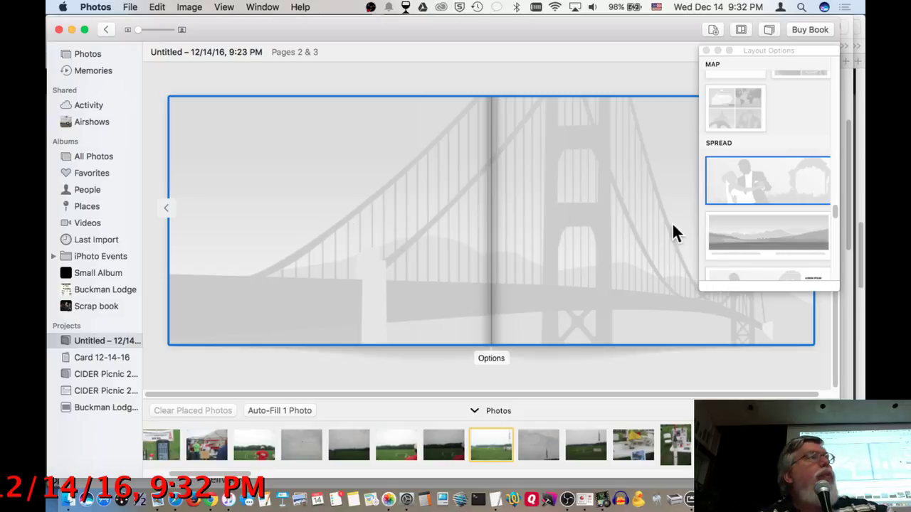
click(755, 241)
scroll(756, 239, down, 2)
scroll(755, 240, down, 3)
scroll(760, 250, up, 3)
click(759, 106)
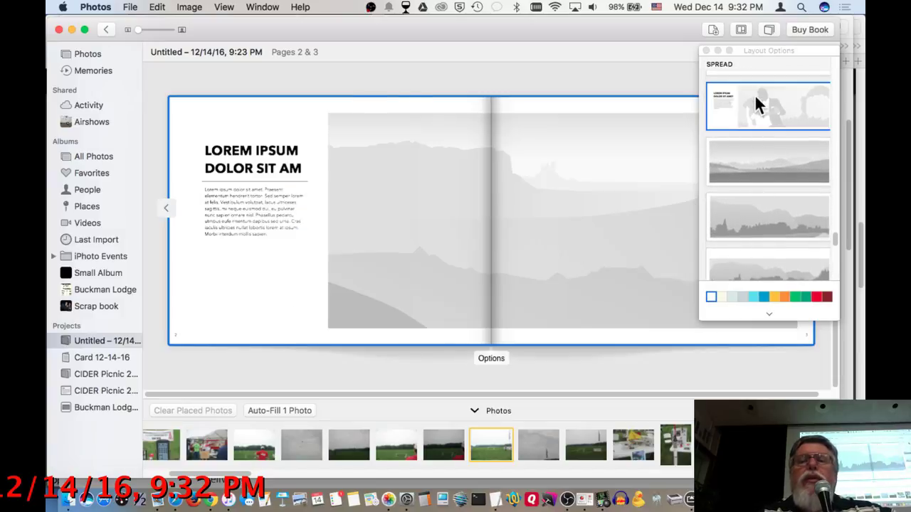
- Apply the Blank layout to the spread of pages 2 and 3 and close the layout options
scroll(755, 244, down, 4)
scroll(754, 239, down, 6)
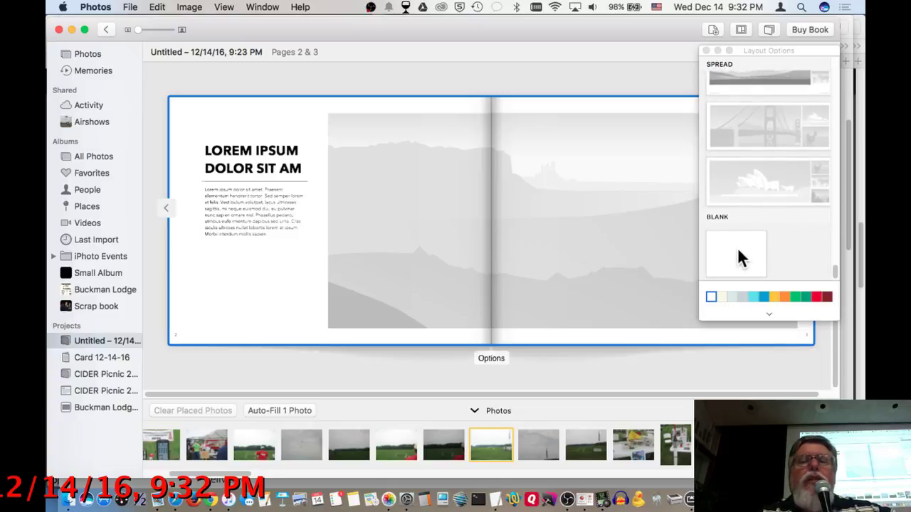
click(737, 249)
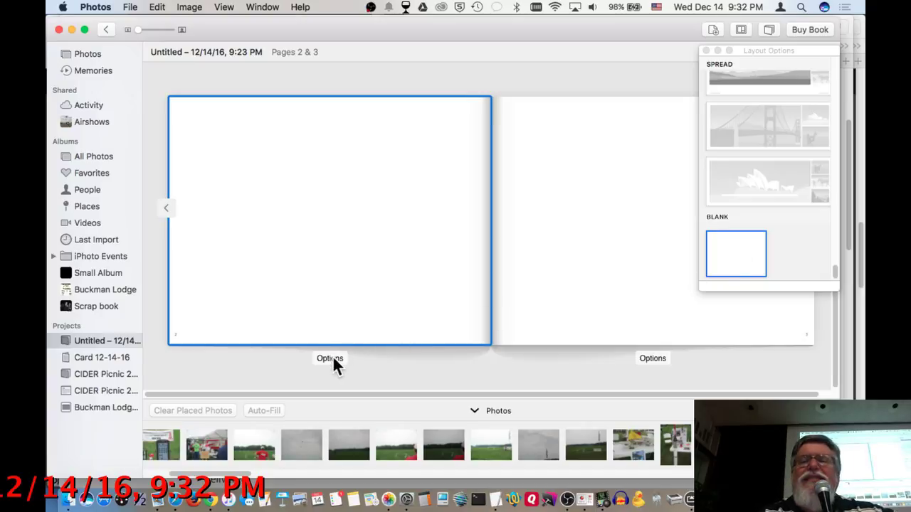
click(714, 43)
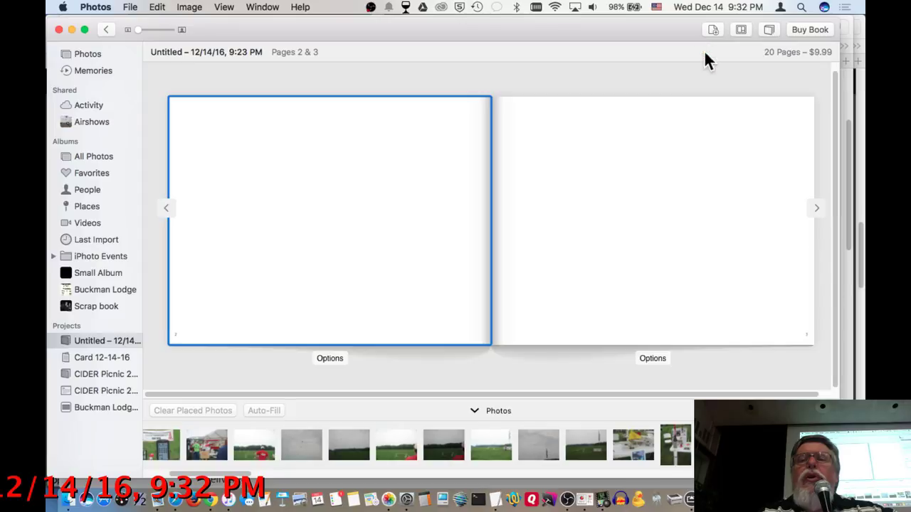
- Look through the following spreads of the book up to pages 12 and 13
click(816, 207)
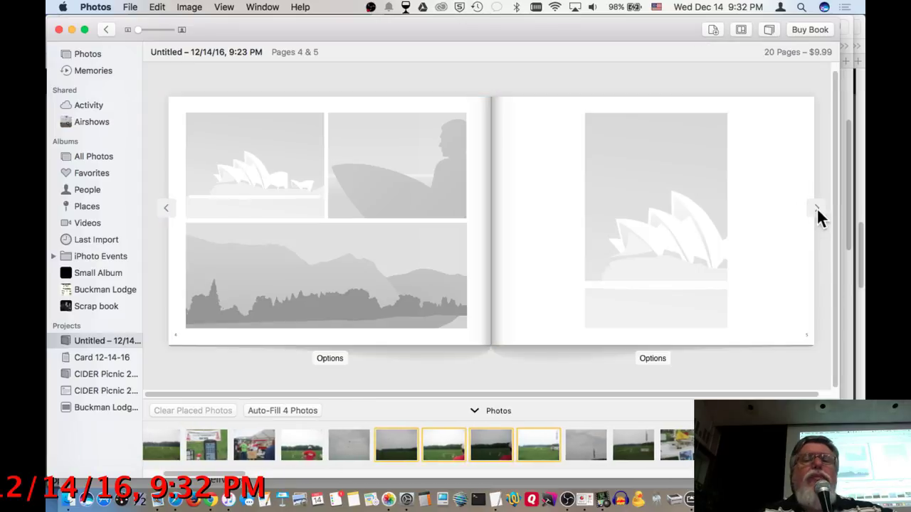
click(816, 208)
click(816, 207)
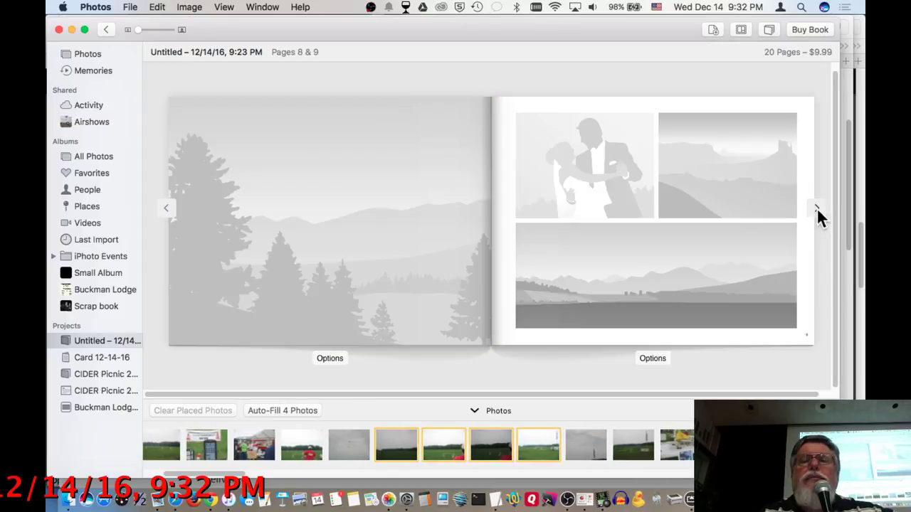
click(816, 208)
click(816, 208)
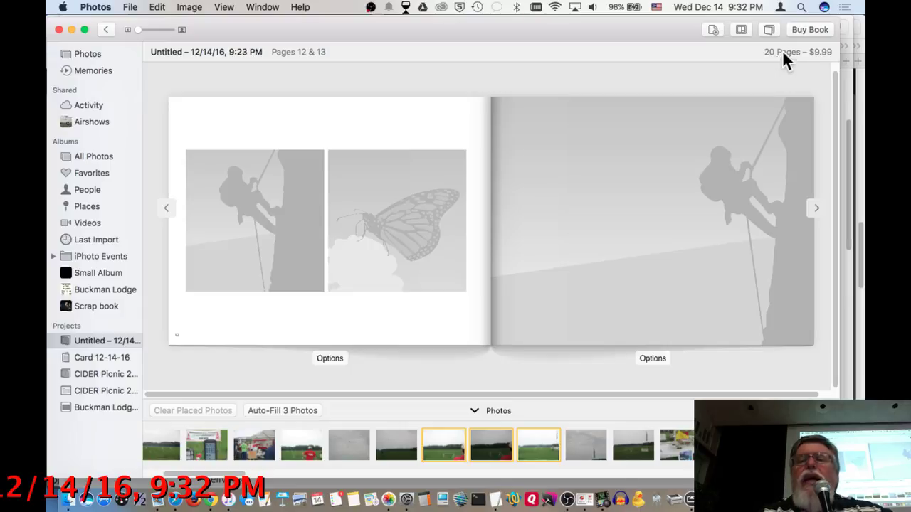
- Set the book's number of pages to 100 and close the book settings
click(765, 28)
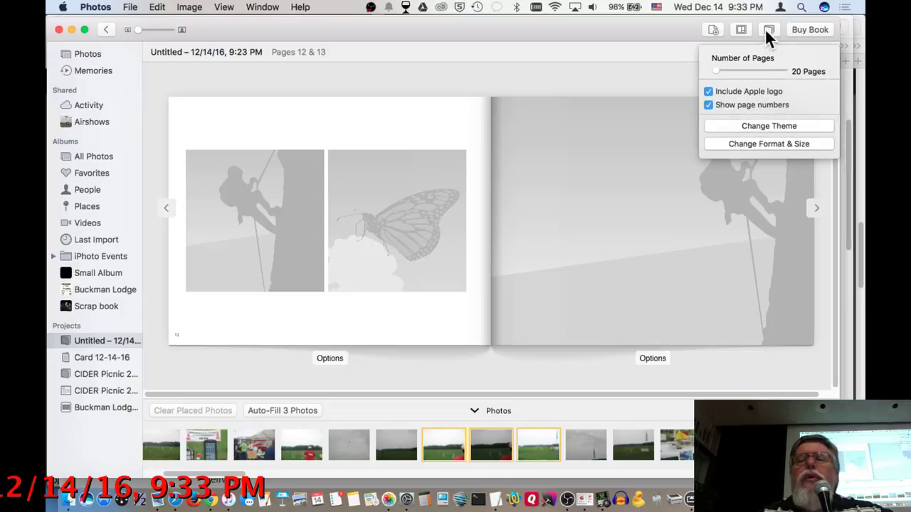
drag(715, 67, 715, 69)
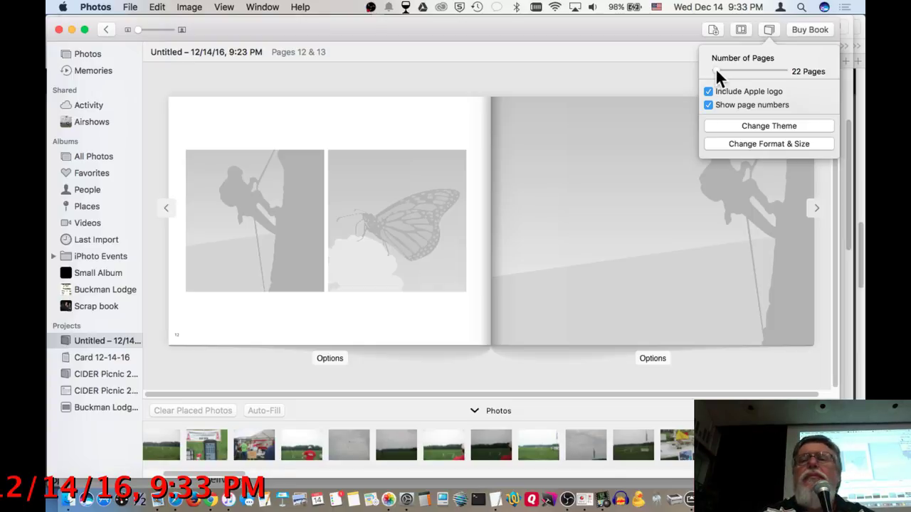
drag(715, 71, 784, 69)
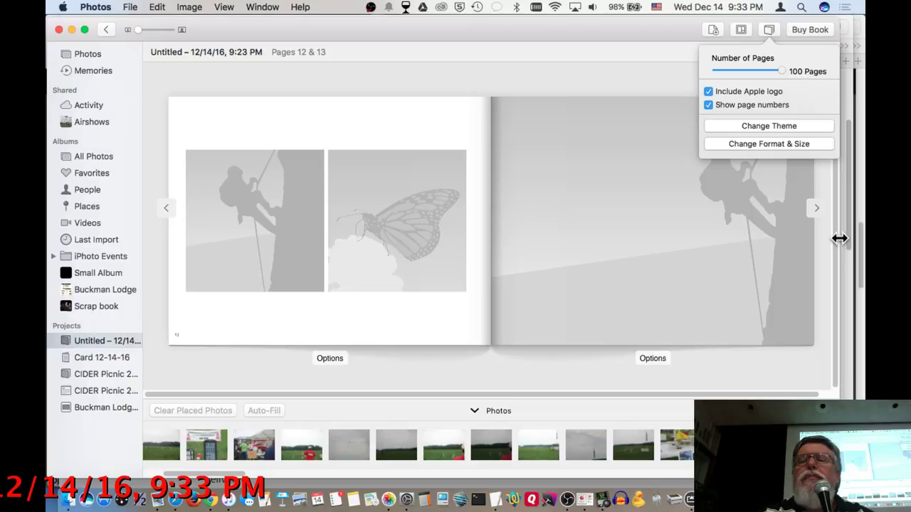
click(676, 74)
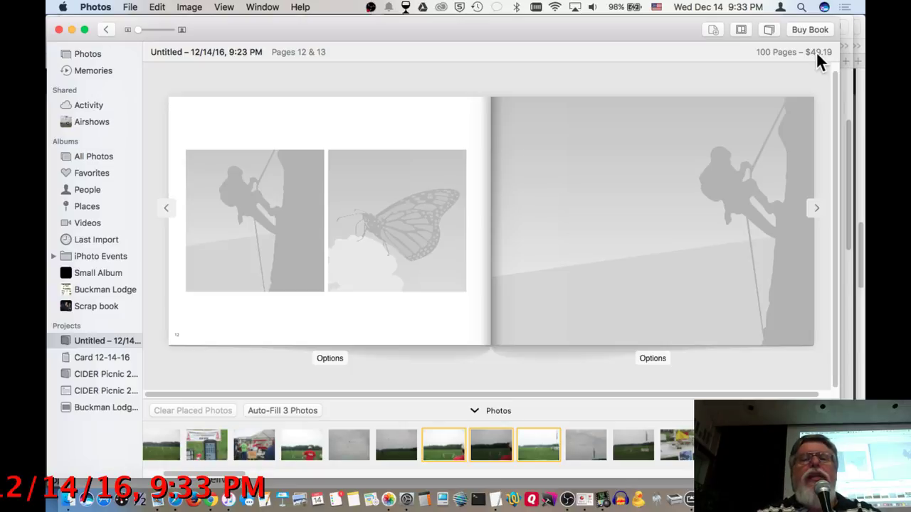
- In a new Safari window, search for "apple book" and open the Buy Designed by Apple in California result in a separate tab
key(super+Tab)
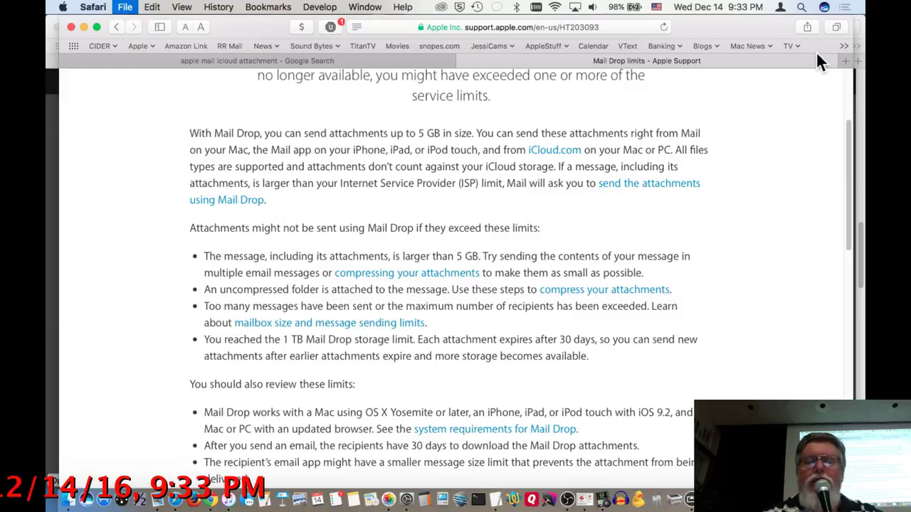
key(super+n)
text(apple book)
key(Return)
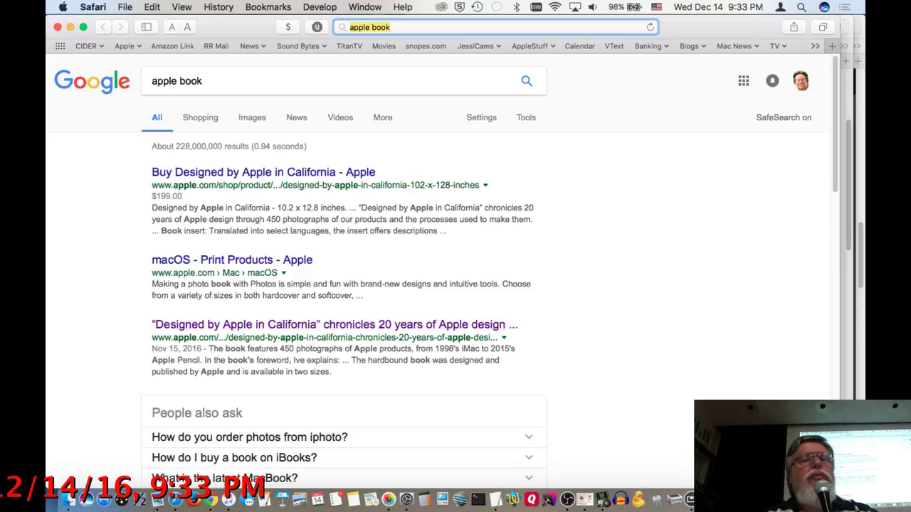
super+click(249, 172)
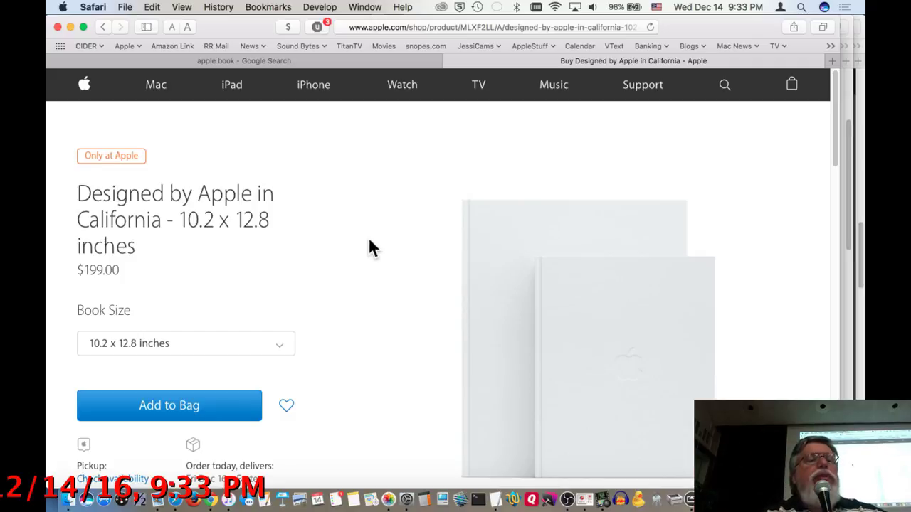
- Change the book size on the Designed by Apple in California product page to 13 x 16.3 inches
scroll(401, 236, down, 2)
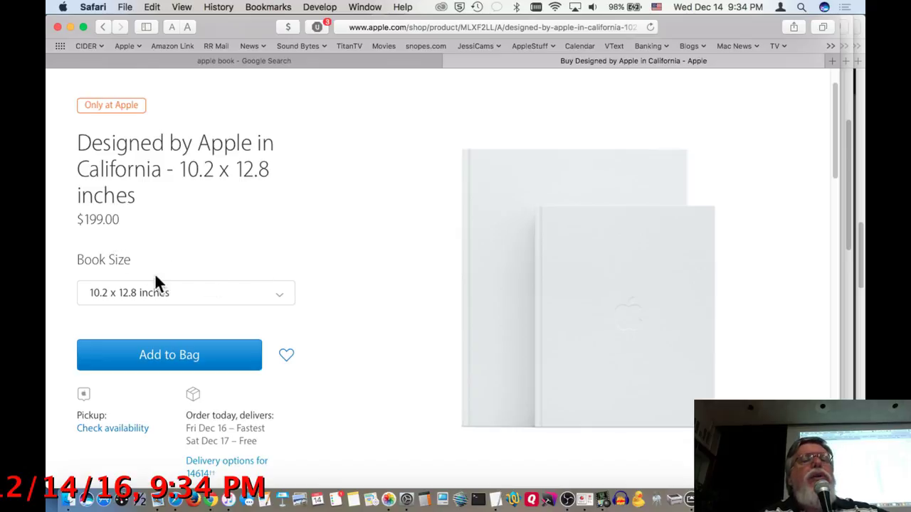
click(164, 296)
click(165, 317)
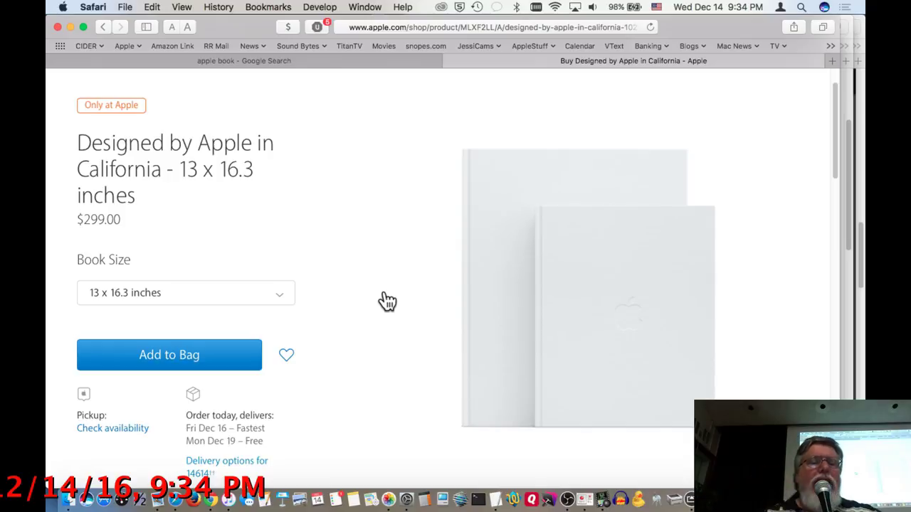
scroll(387, 302, down, 2)
scroll(388, 301, up, 3)
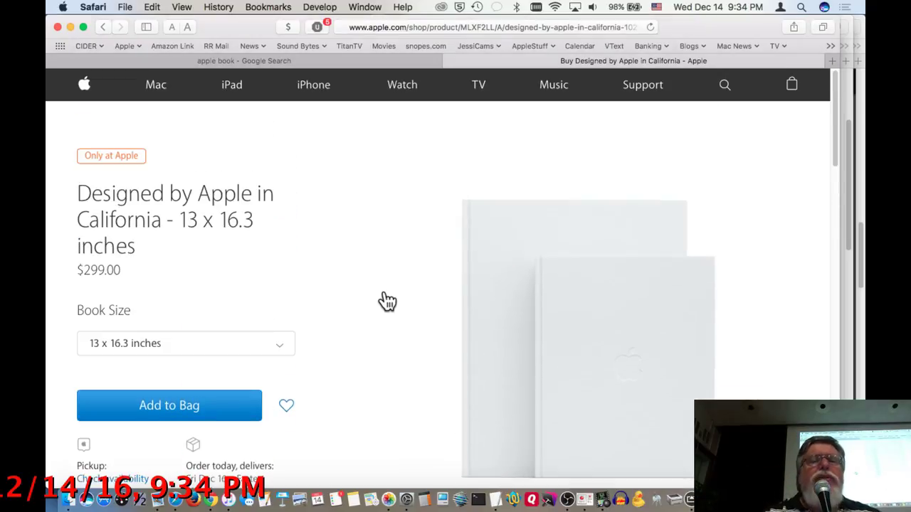
- Return to the "apple book" search results and look through the videos, top stories and articles about Apple's book
click(318, 61)
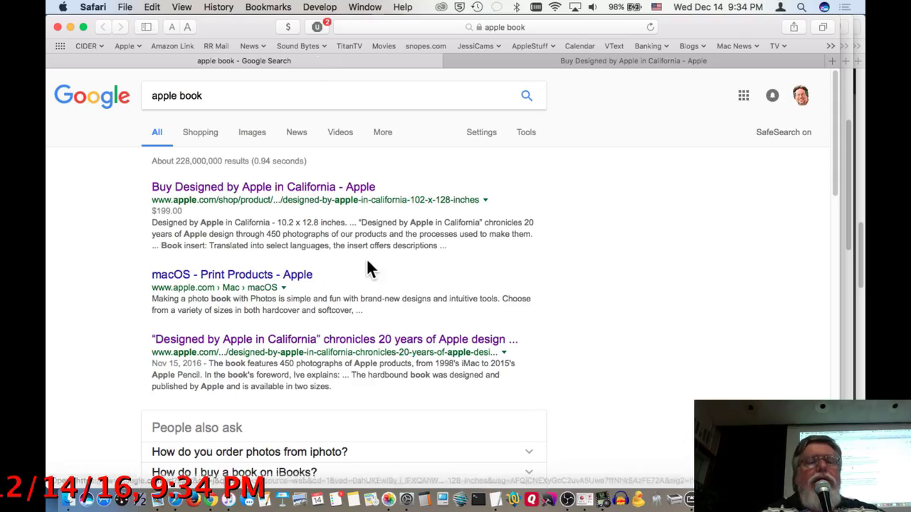
scroll(368, 266, down, 5)
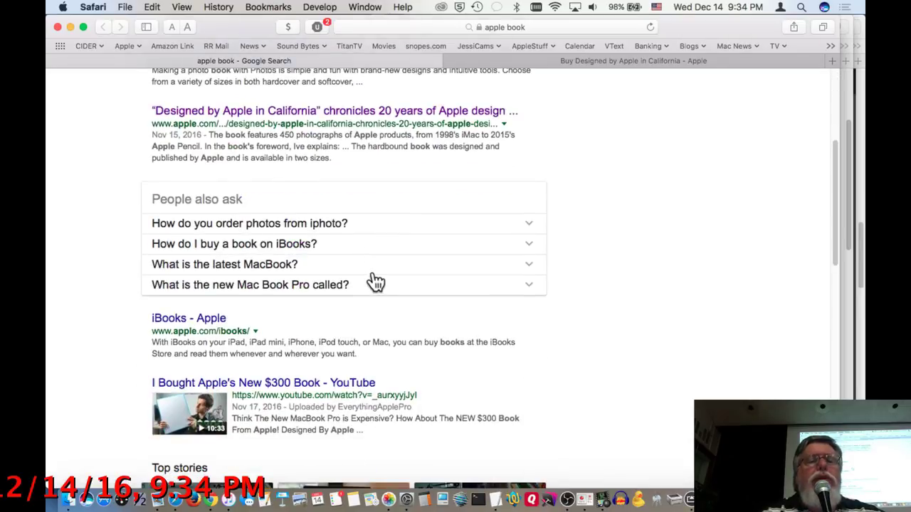
scroll(372, 279, down, 3)
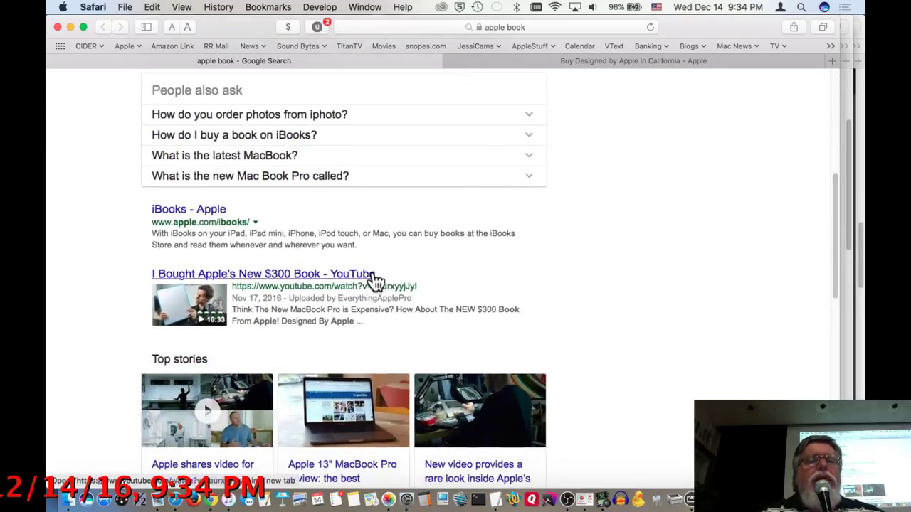
scroll(295, 288, down, 4)
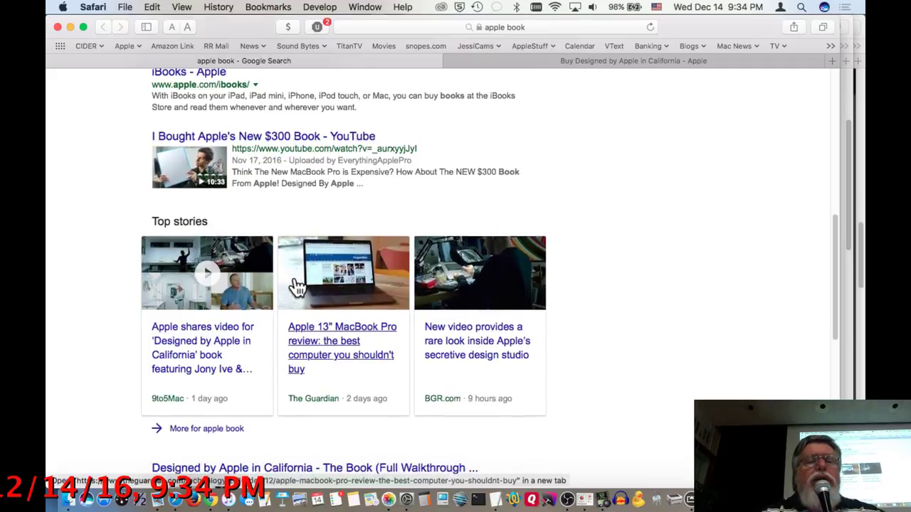
scroll(296, 285, down, 5)
scroll(298, 283, down, 2)
scroll(297, 284, down, 1)
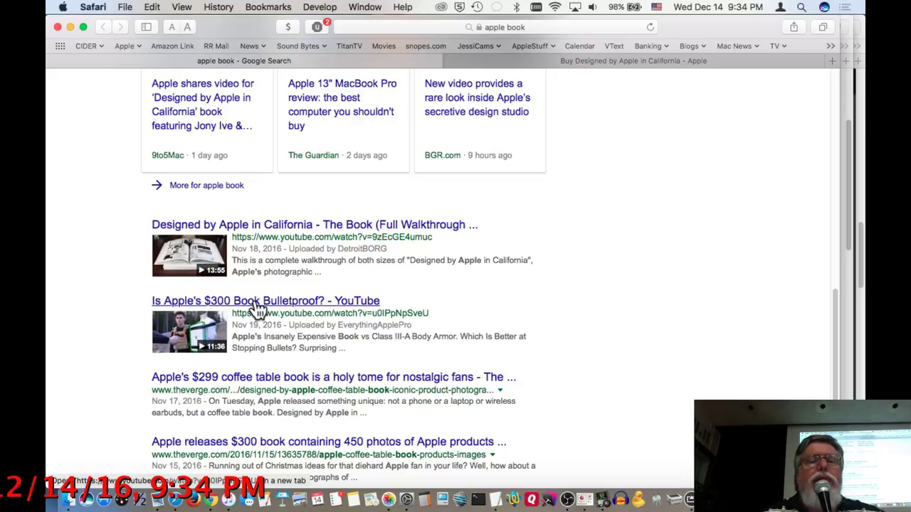
scroll(257, 309, down, 1)
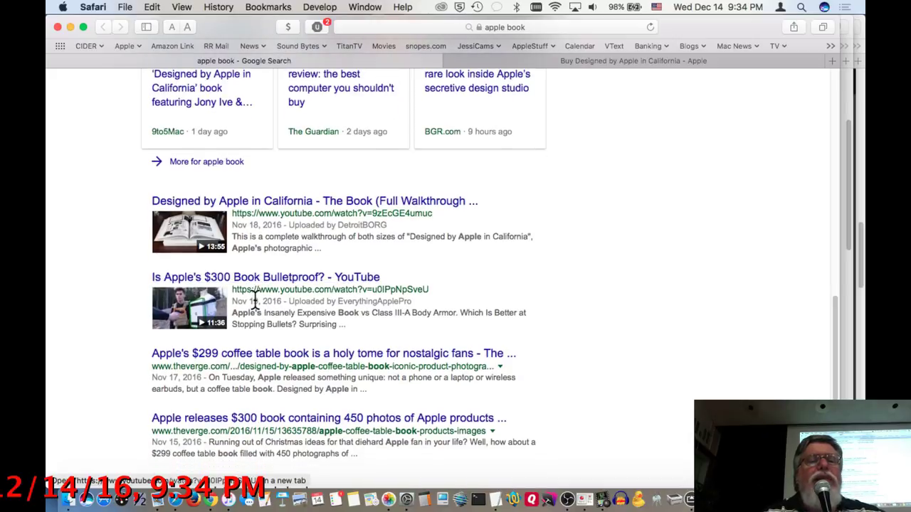
- Open The Verge's article on Apple's $299 coffee table book in a separate tab and read its opening paragraphs
super+click(279, 354)
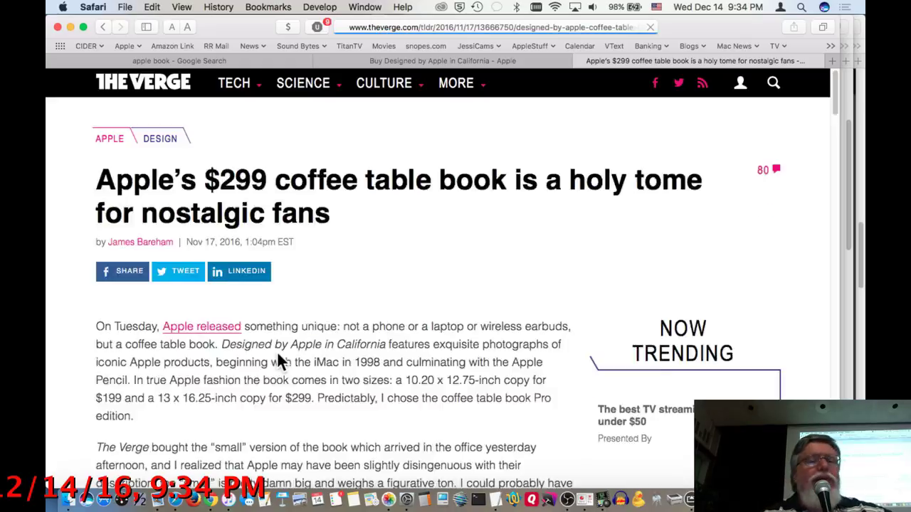
scroll(456, 335, down, 5)
scroll(457, 337, down, 1)
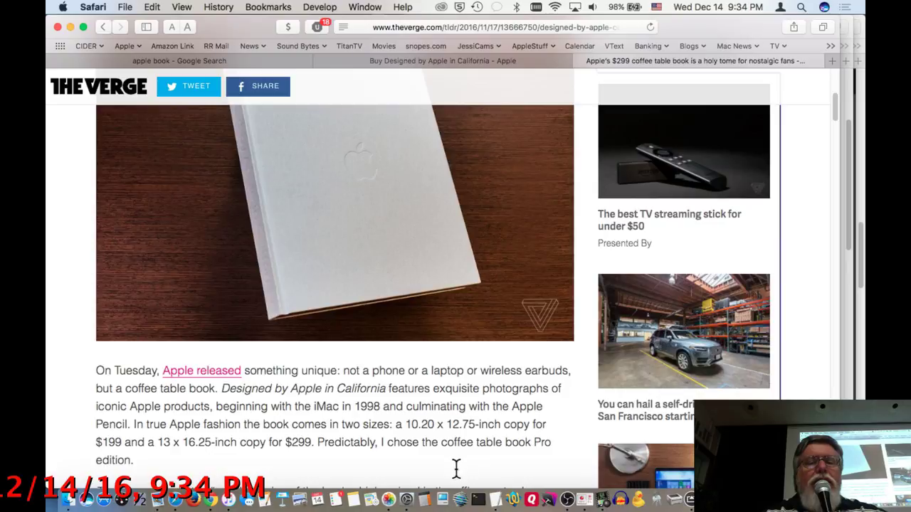
scroll(522, 461, down, 2)
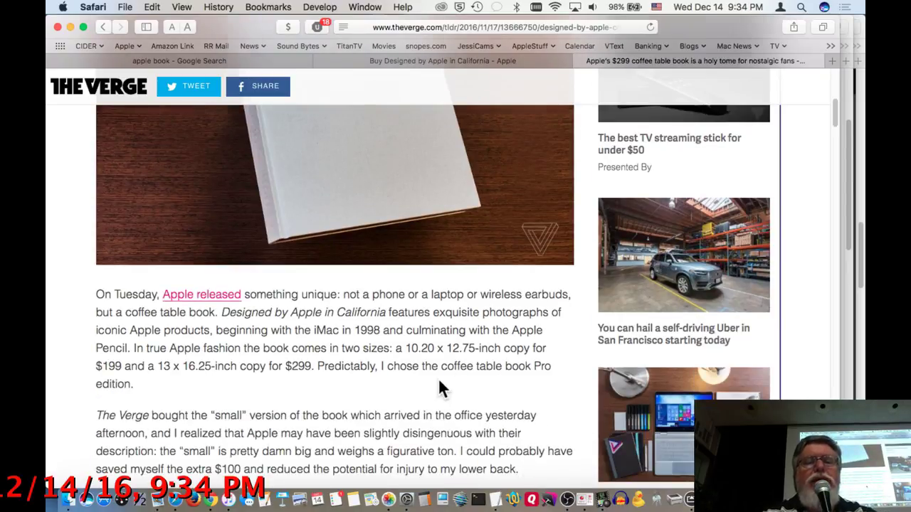
- Search the article for "pages" and step through the matches
key(super+f)
text(pages)
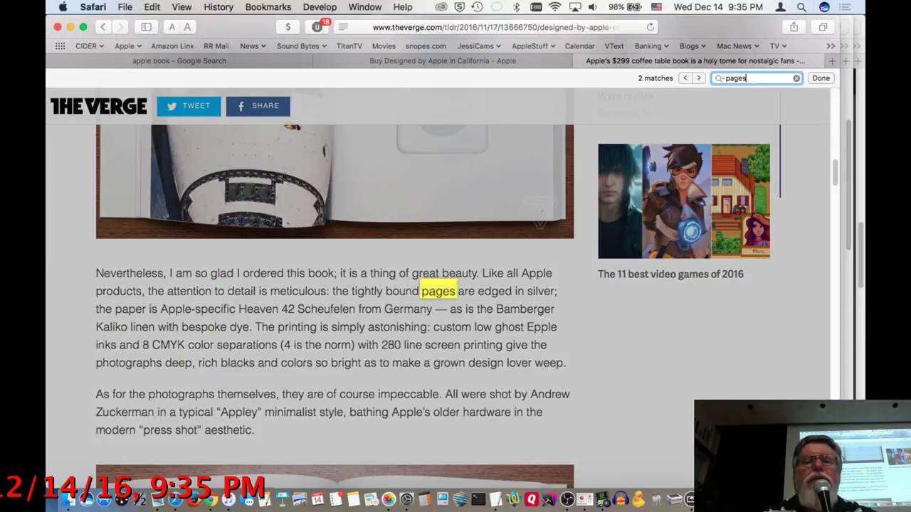
key(Return)
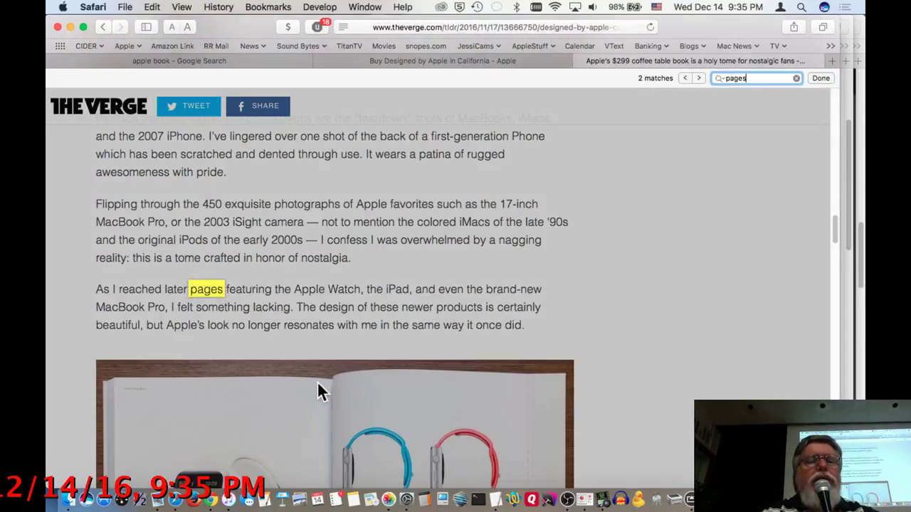
key(Return)
click(459, 326)
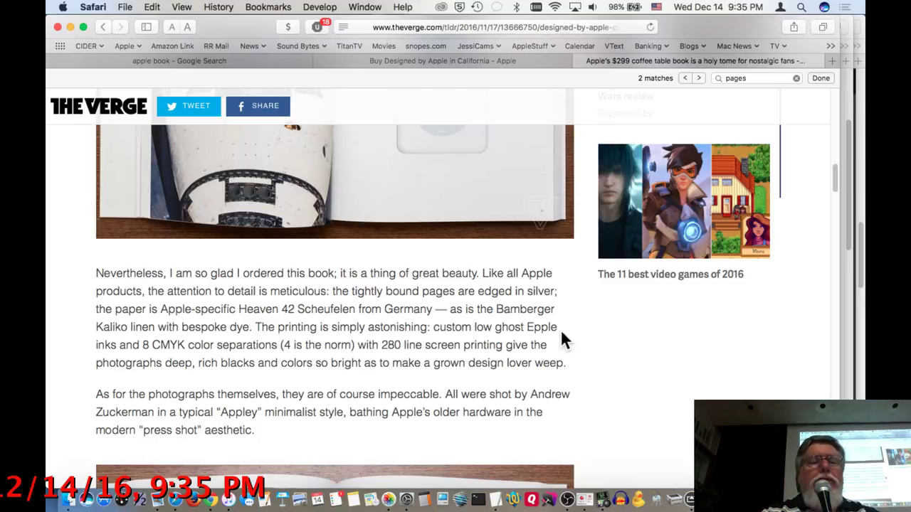
- Look through the article's print-quality text and the photo of the disassembled laptop spread, ending back at the headline
scroll(559, 340, down, 1)
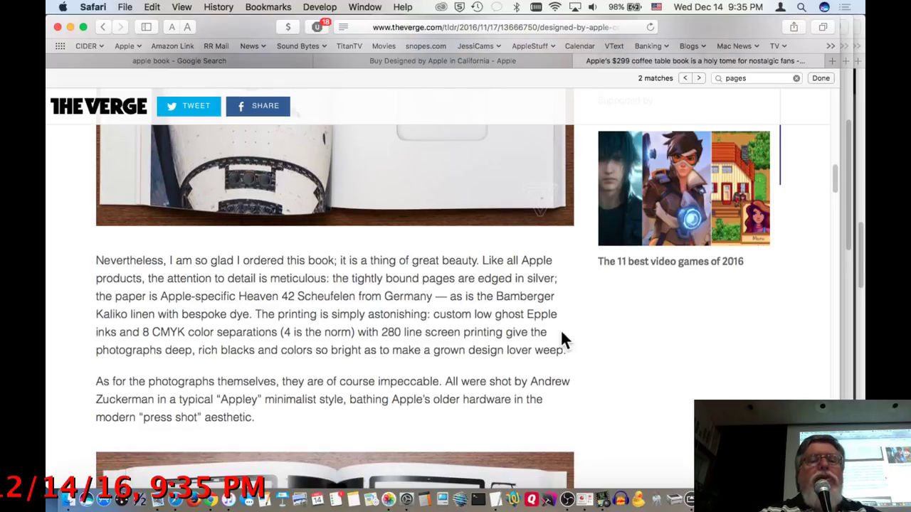
scroll(560, 340, down, 3)
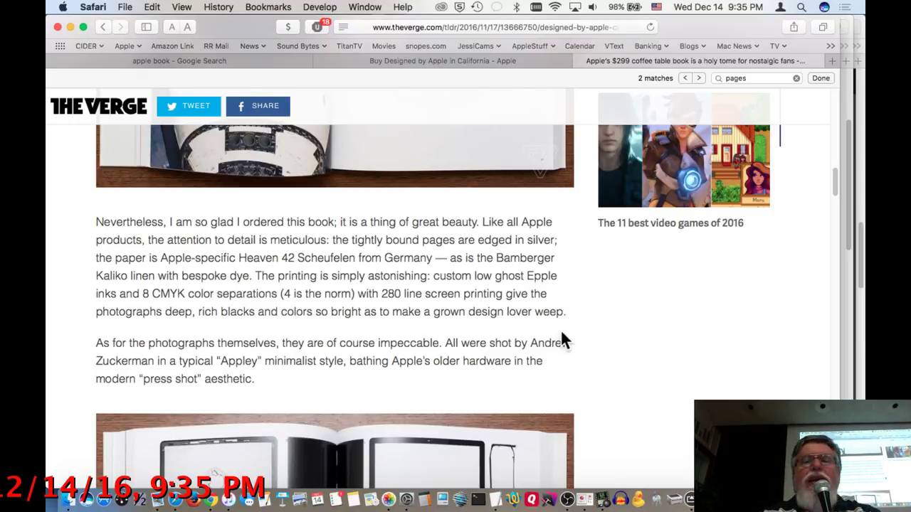
scroll(560, 341, down, 15)
scroll(560, 340, up, 2)
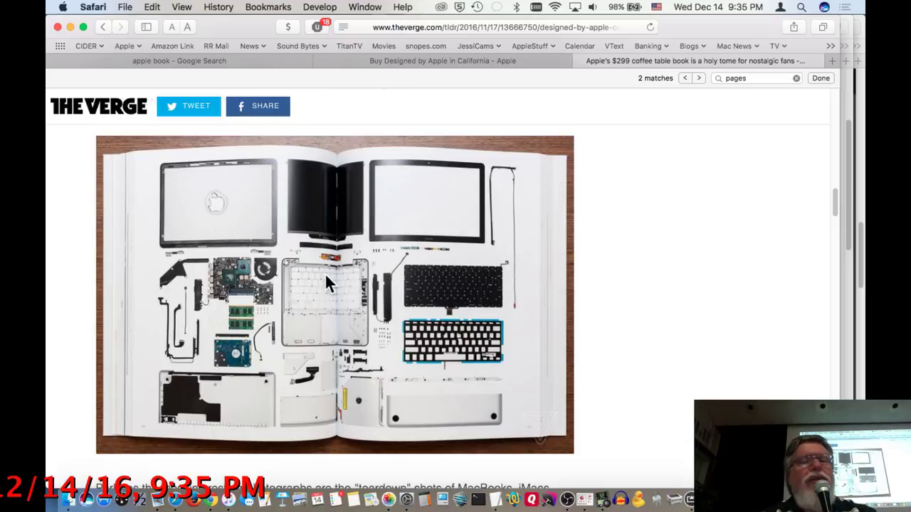
scroll(609, 294, up, 5)
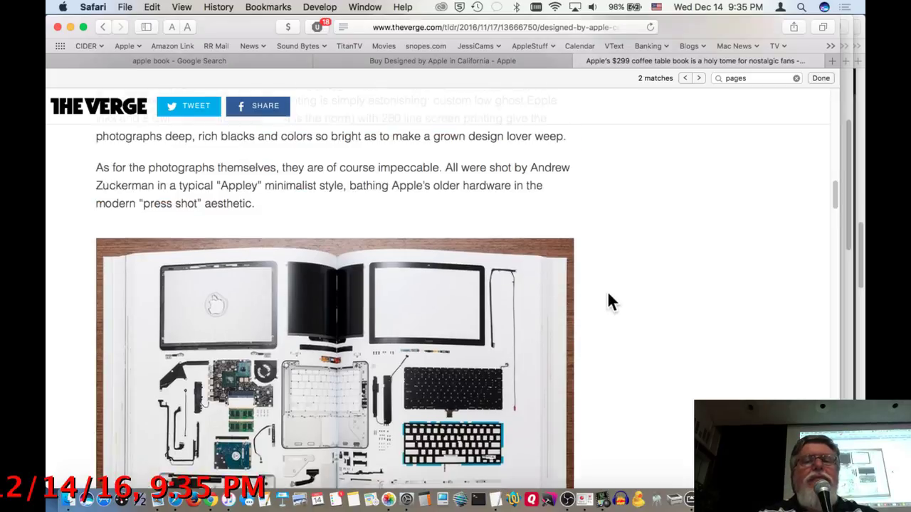
scroll(608, 298, up, 15)
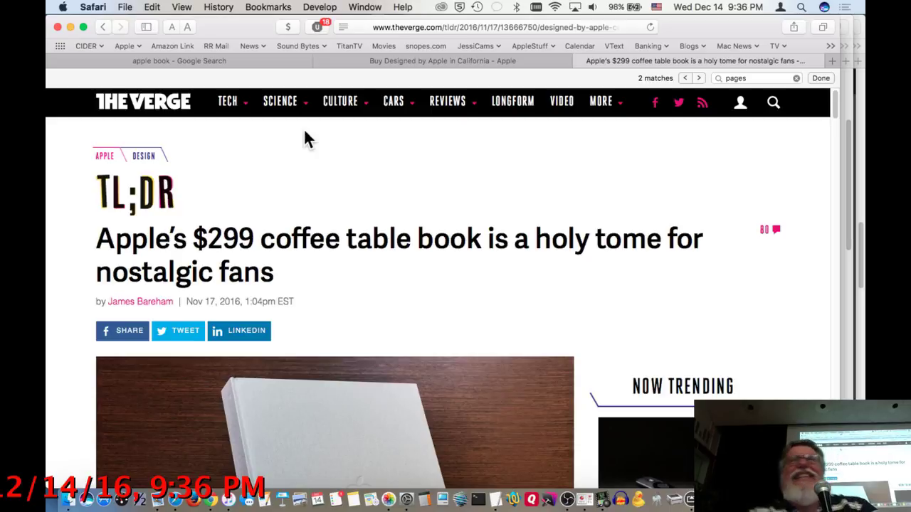
- Close The Verge article and the Buy Designed by Apple in California page, keeping only the search results open
click(579, 60)
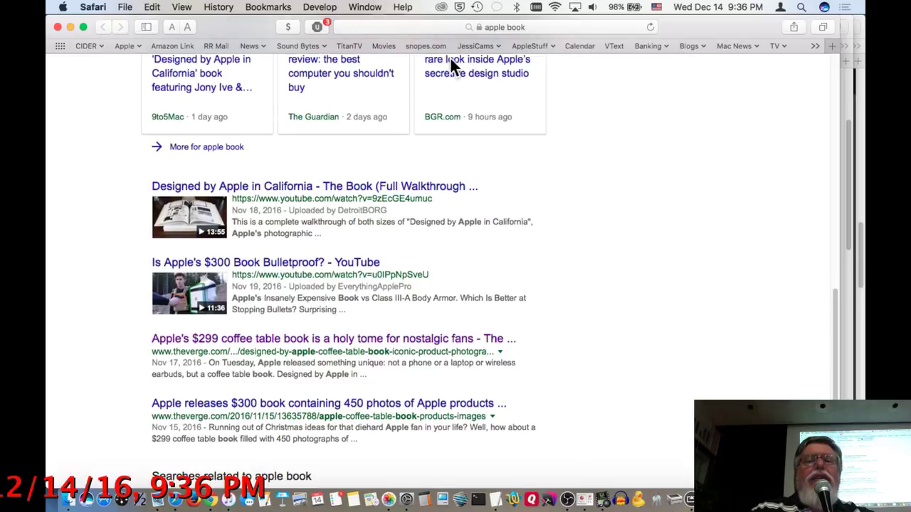
click(375, 7)
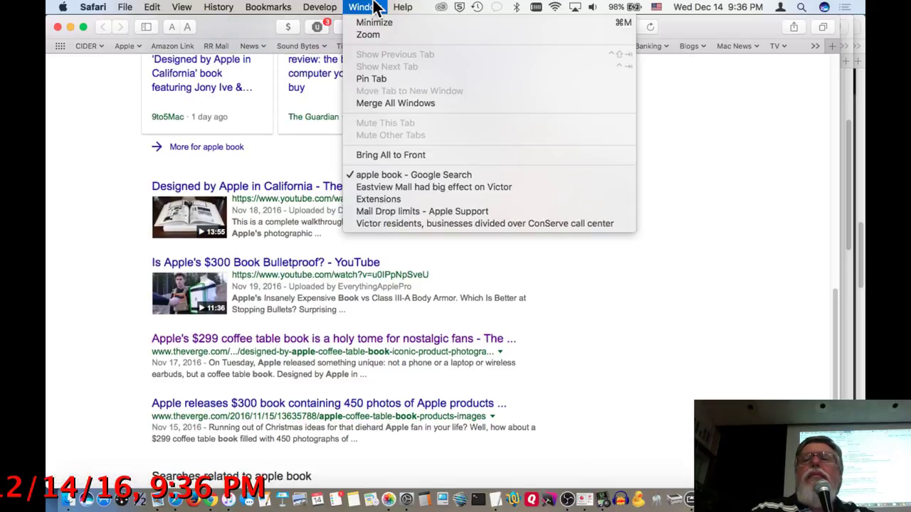
click(375, 8)
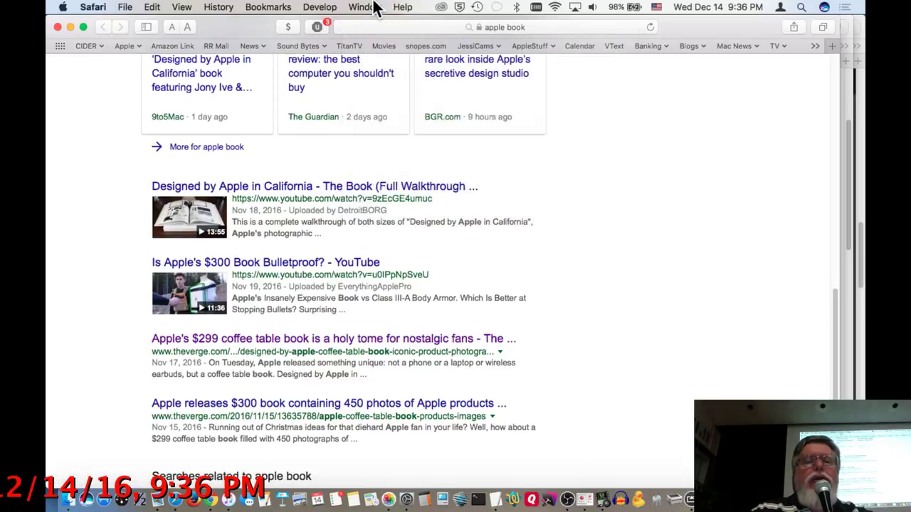
- Switch to Photos and open the Jun 1, 2012 moment from the photo library
key(super+Tab)
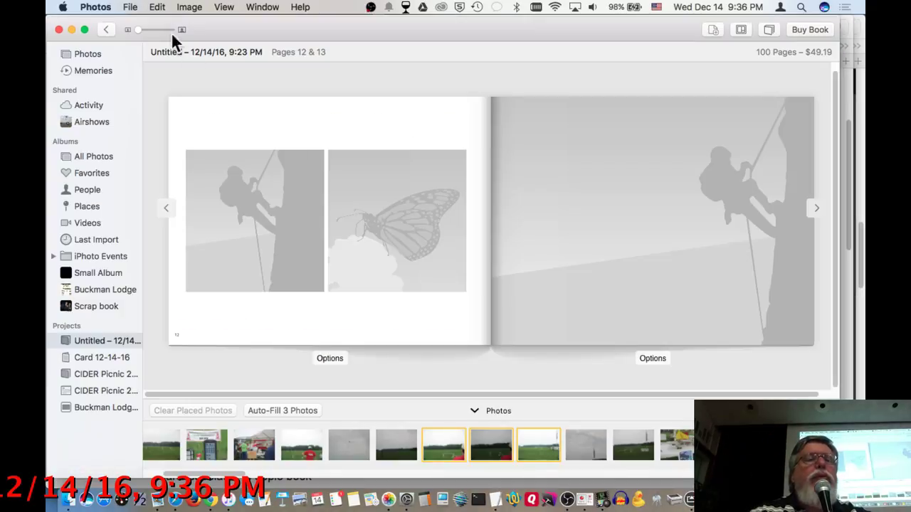
click(130, 7)
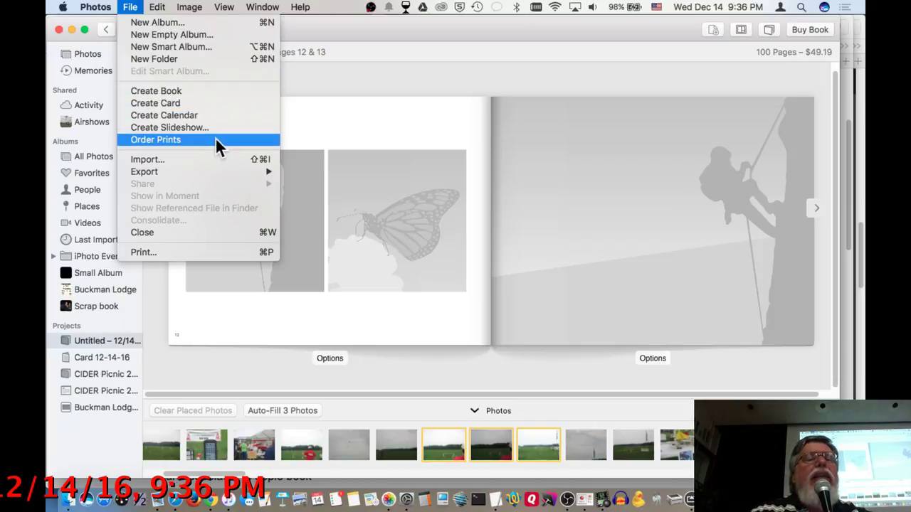
mouse_move(168, 3)
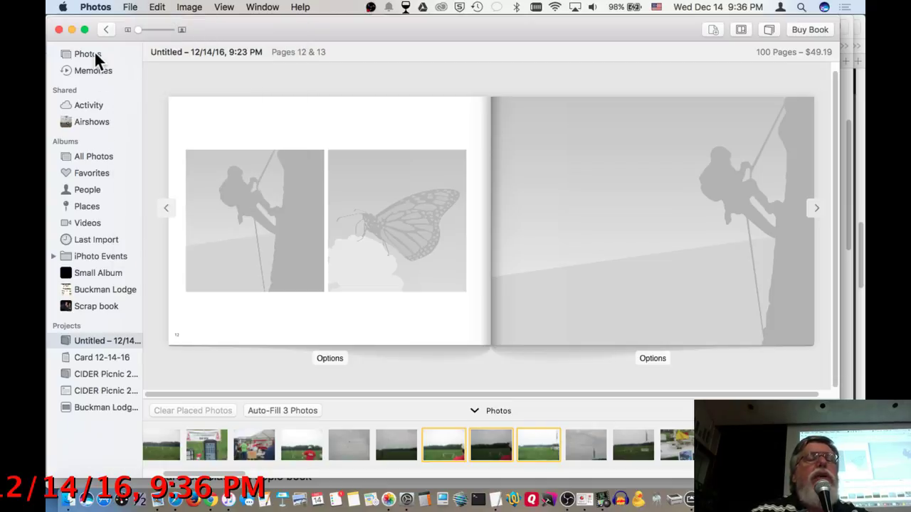
click(89, 54)
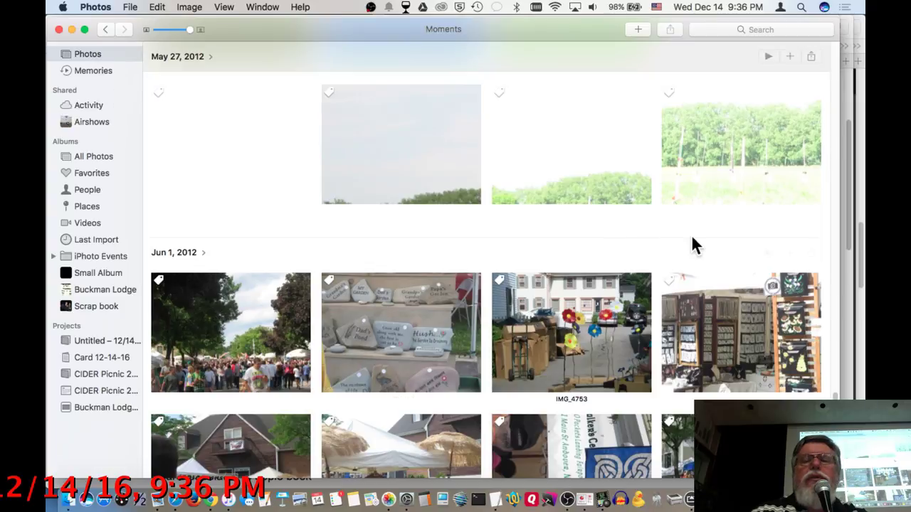
click(172, 254)
- Start a print order for the Jun 1, 2012 photos in the 20" x 30" poster size and dismiss the cropping notice
click(130, 7)
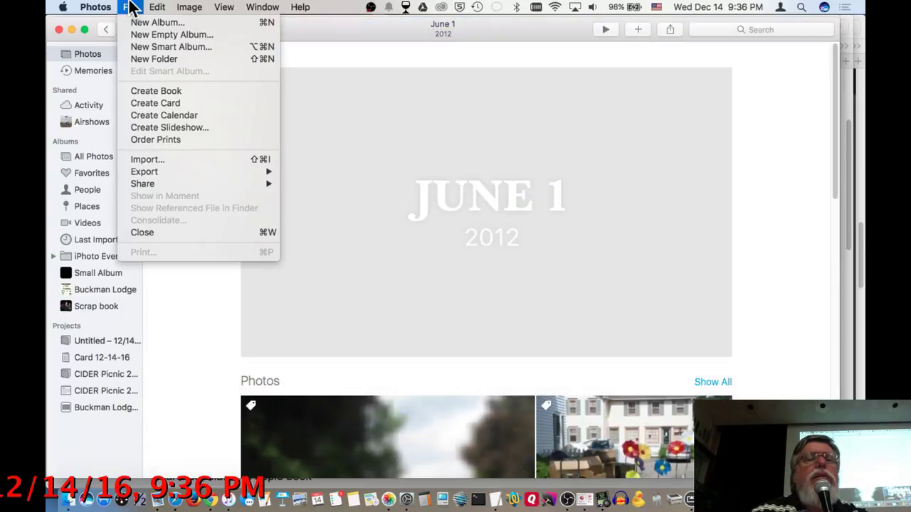
click(150, 141)
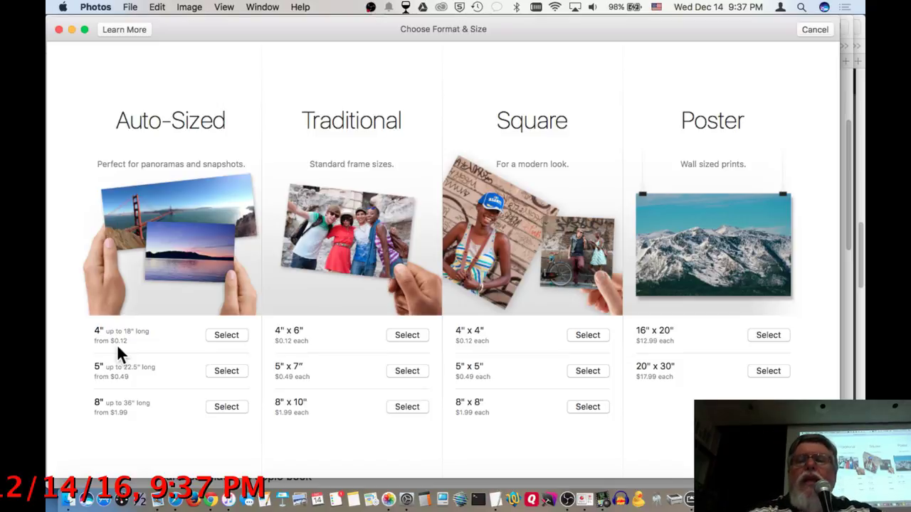
click(773, 371)
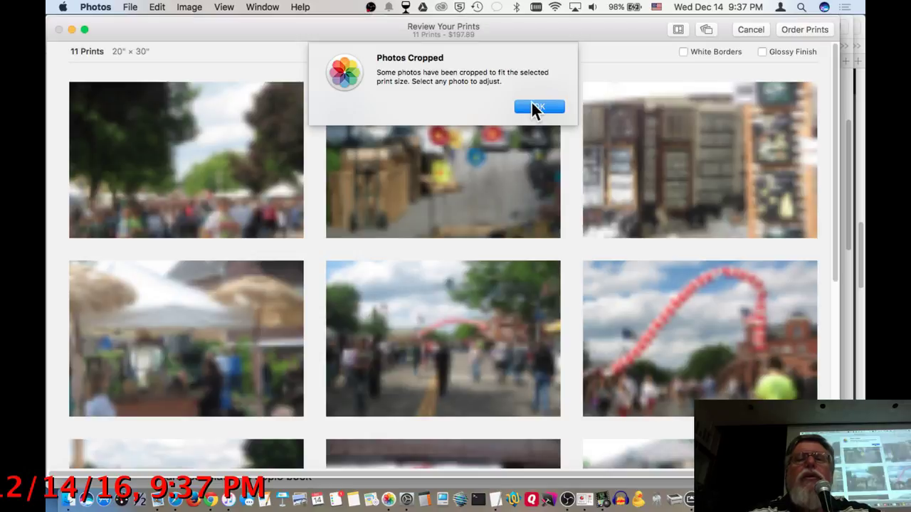
click(532, 105)
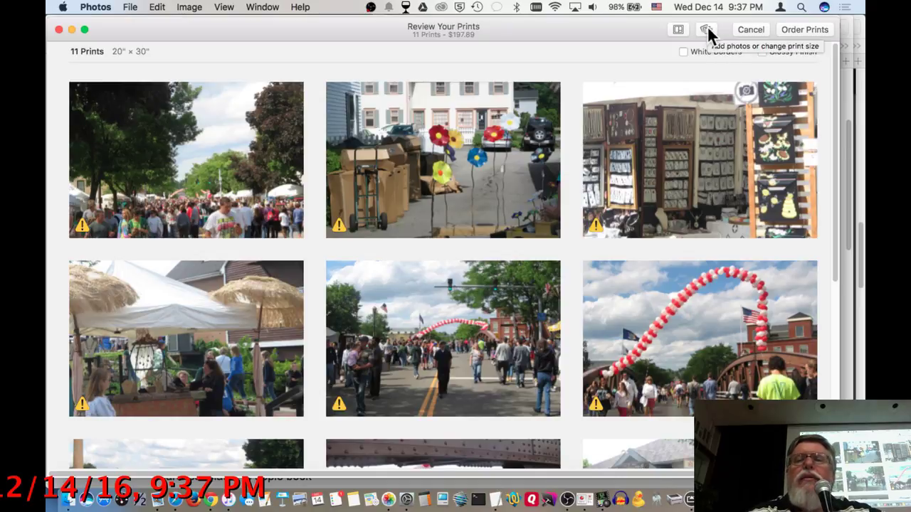
- View the photo options, the additional print sizes and the picker for adding photos to the order, cancelling without adding any
click(678, 30)
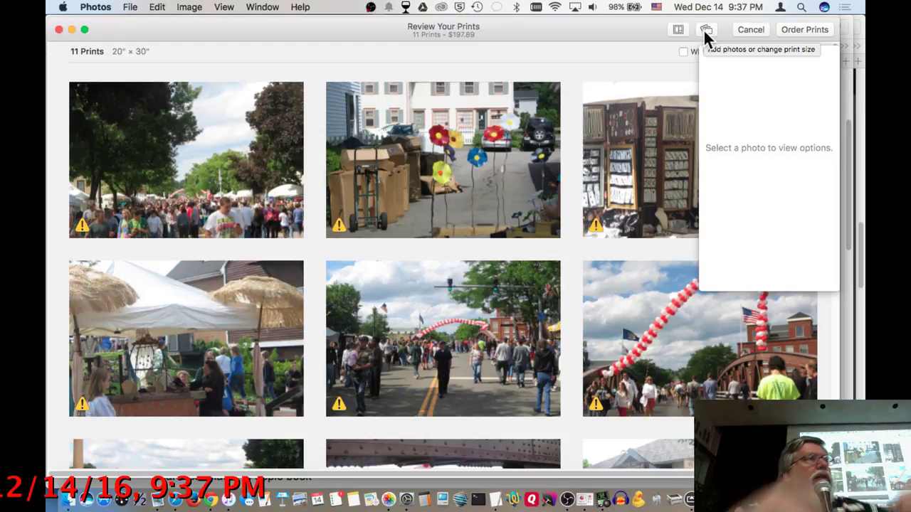
click(703, 28)
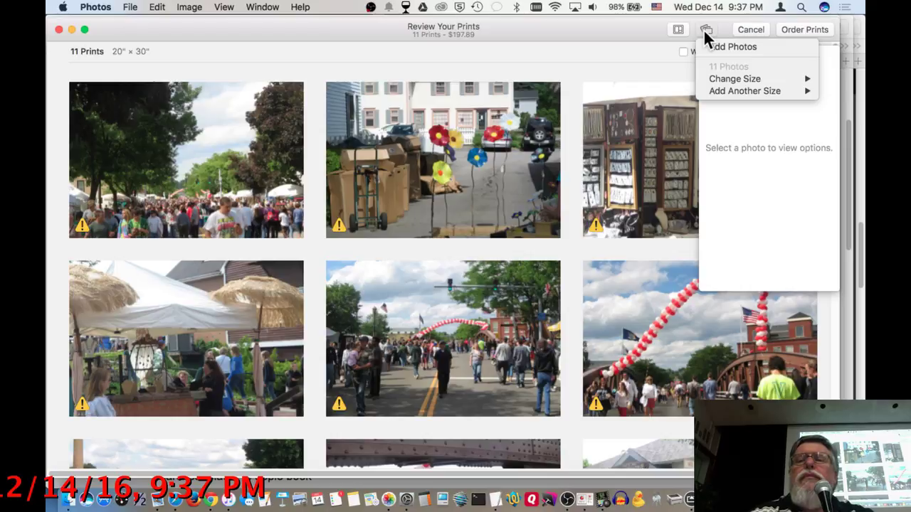
mouse_move(710, 88)
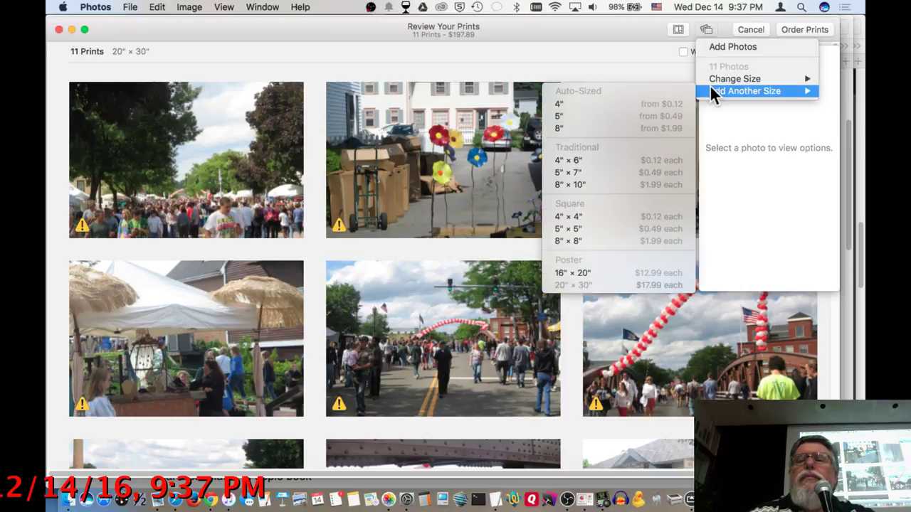
click(710, 47)
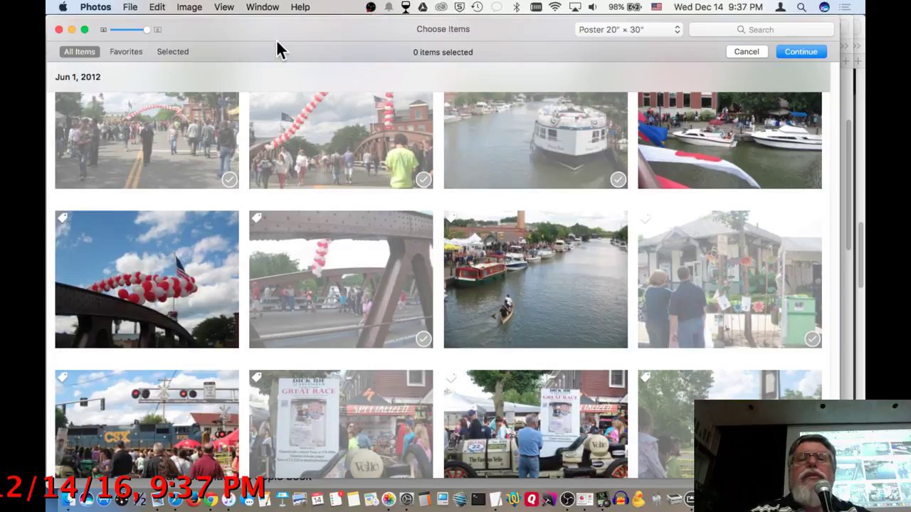
click(745, 52)
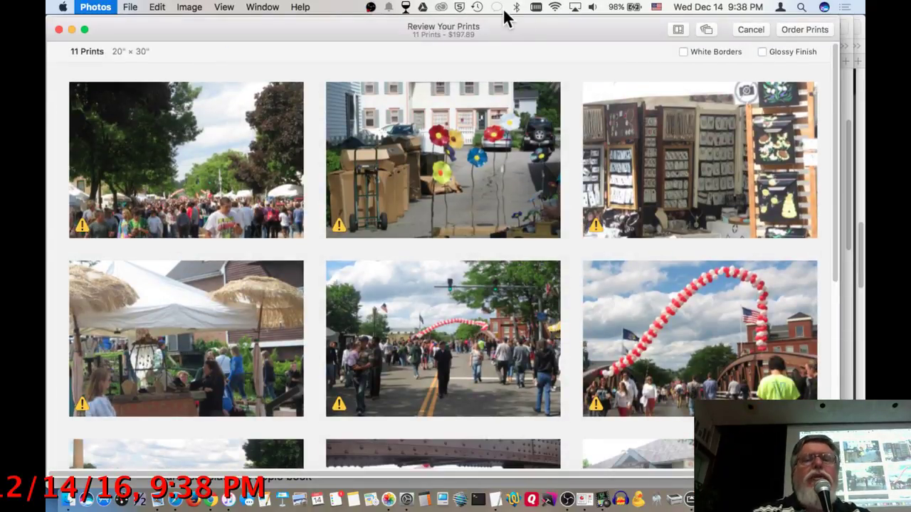
- Switch to Mail to close the blank new message, and to Finder to close the Desktop window
key(super+Tab)
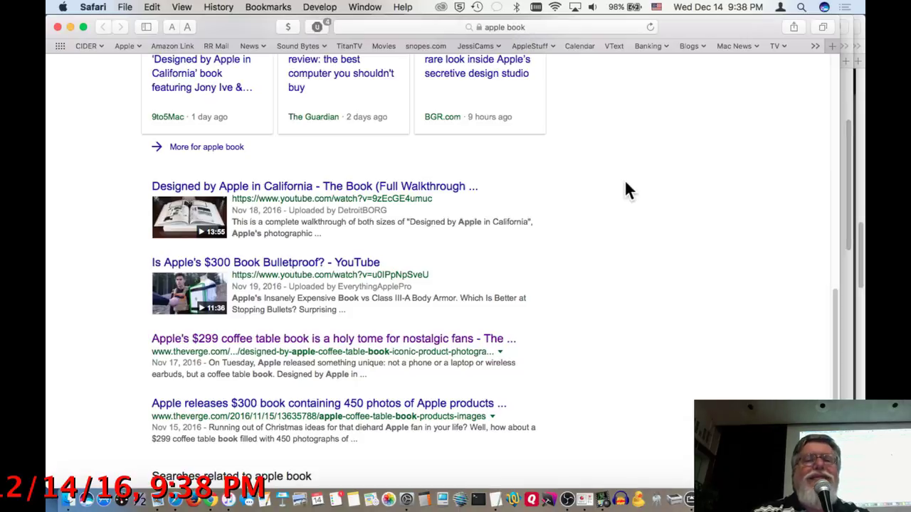
key(super+Tab)
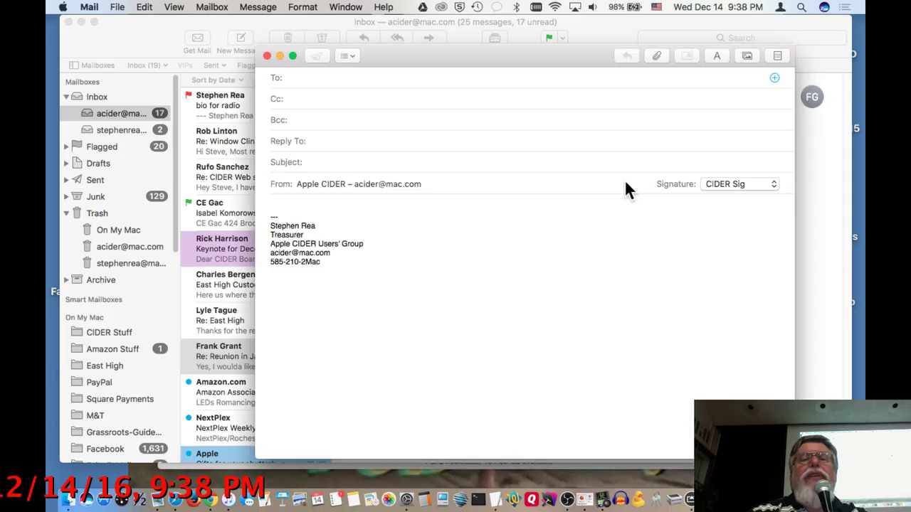
key(super+w)
key(super+Tab)
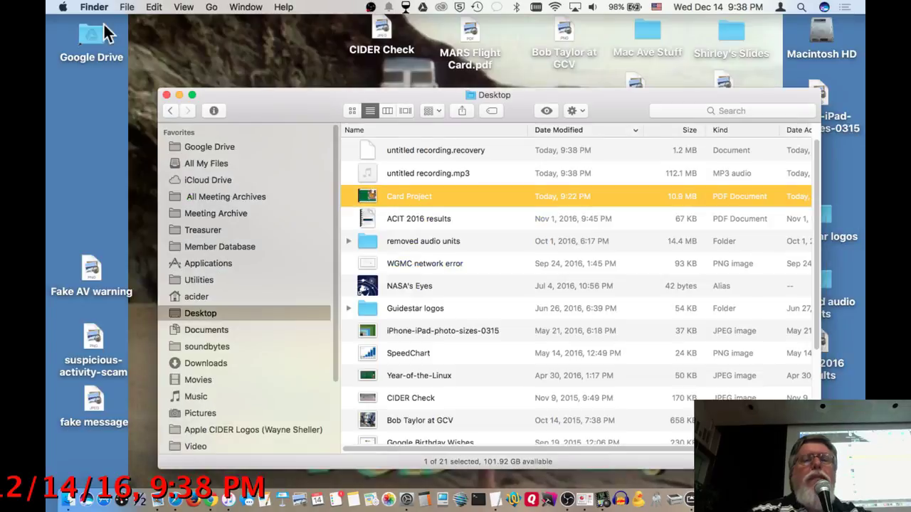
key(super+w)
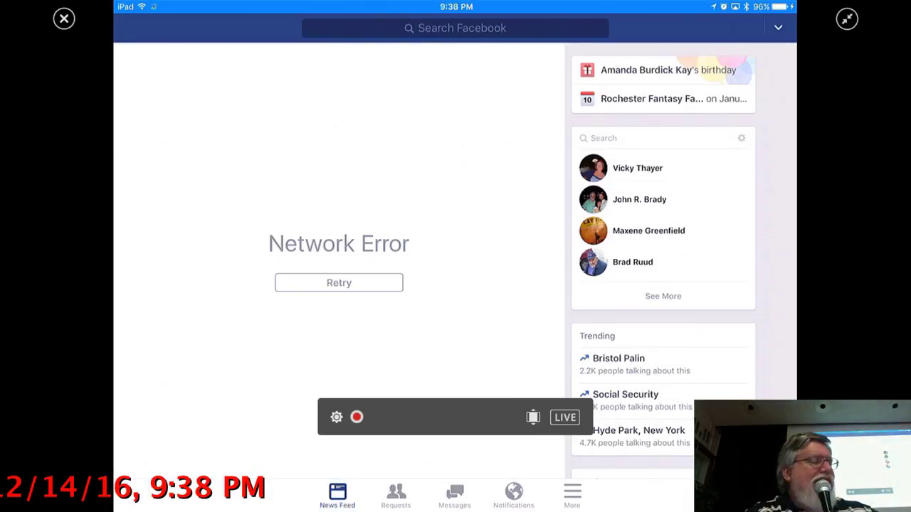
- Retry loading the Facebook news feed on the iPad and return to the home screen
click(339, 283)
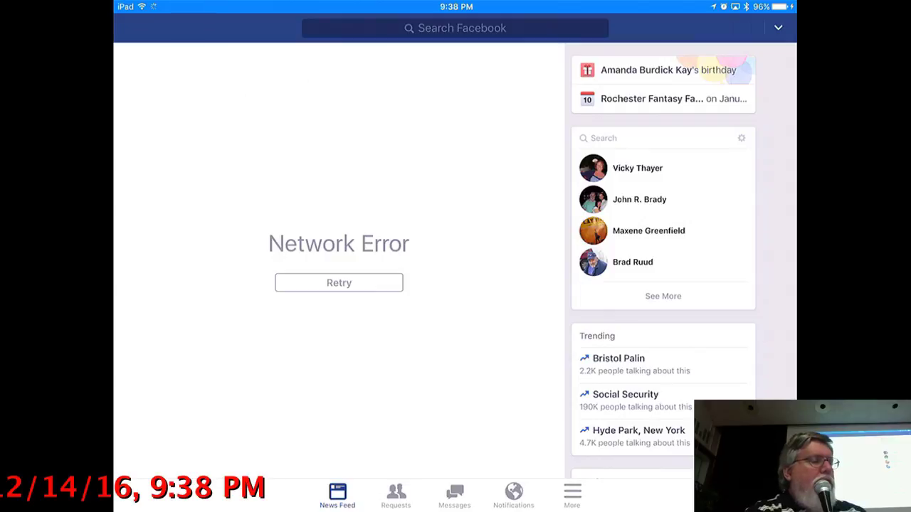
key(super+h)
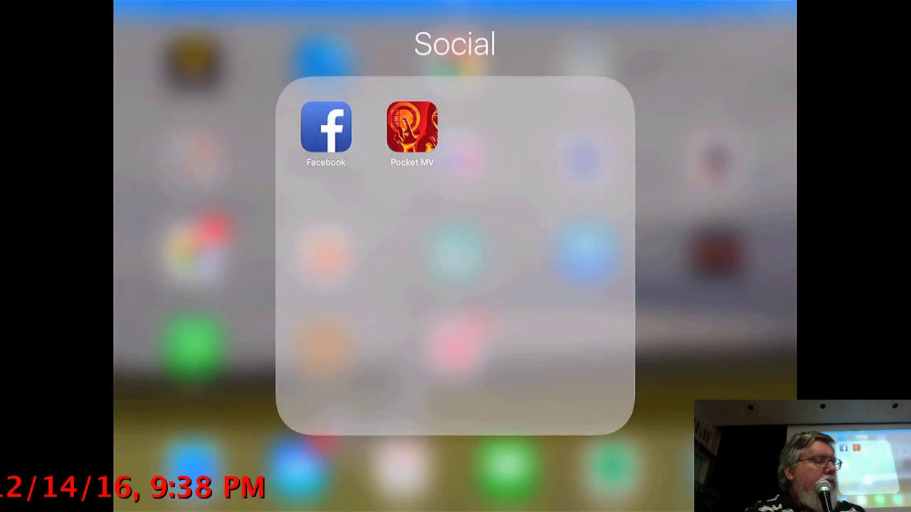
key(super+h)
- Open Settings from another iPad home screen page and select the Wi-Fi settings
drag(284, 213, 605, 214)
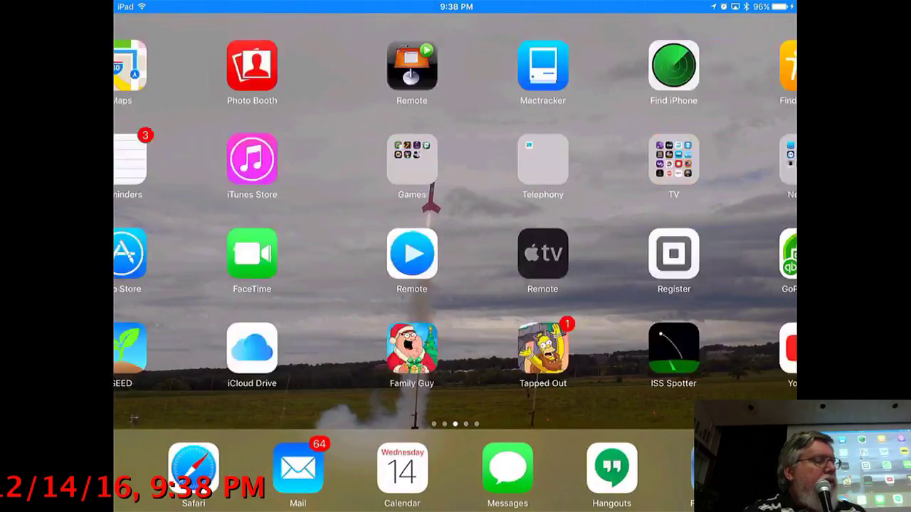
click(193, 253)
scroll(243, 270, up, 3)
scroll(243, 270, up, 3)
click(243, 148)
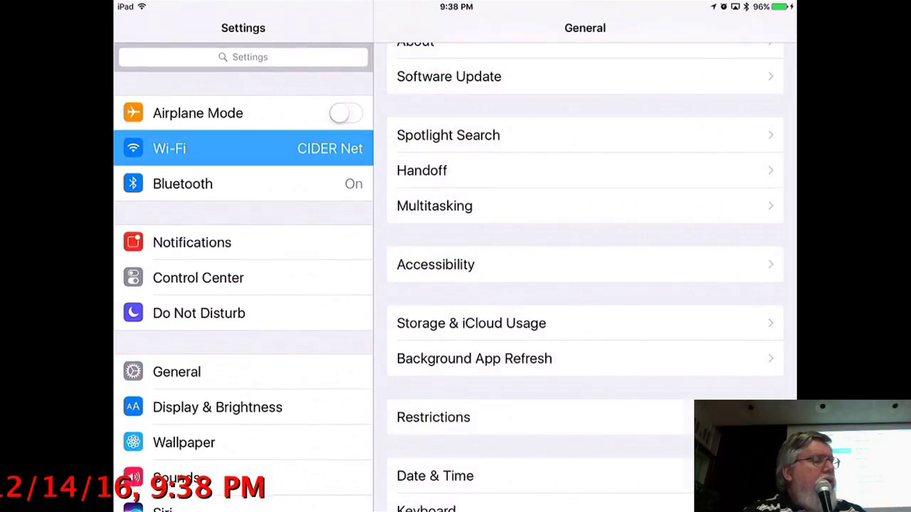
- Switch to Safari on the Mac and search the web for "facebook live video"
click(462, 200)
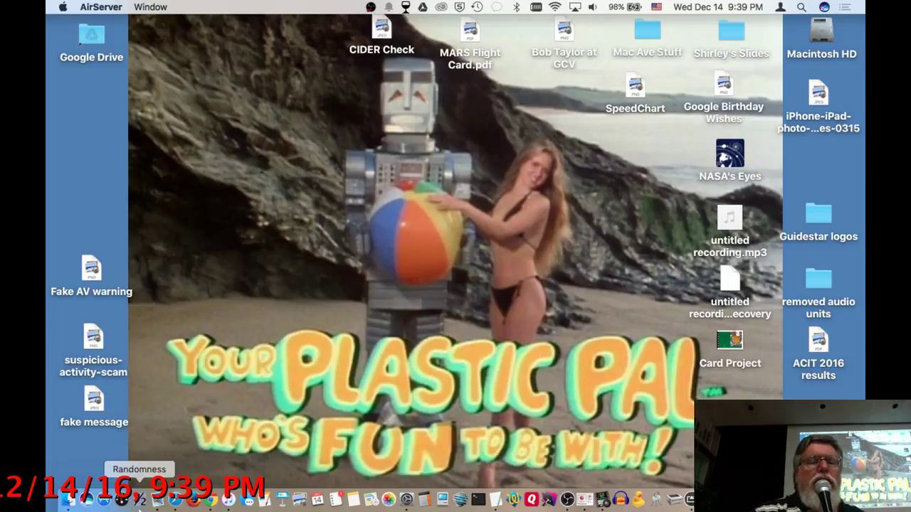
click(176, 501)
key(super+l)
text(facebook )
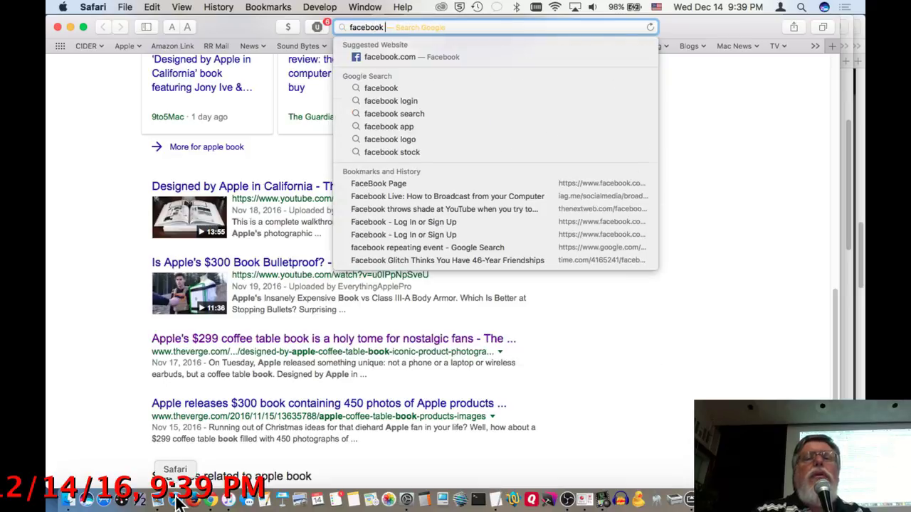
text(live video)
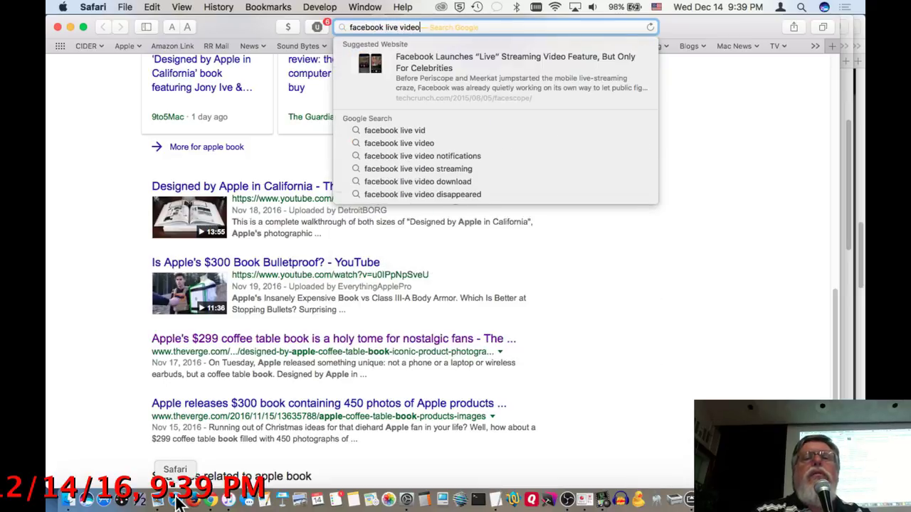
key(Return)
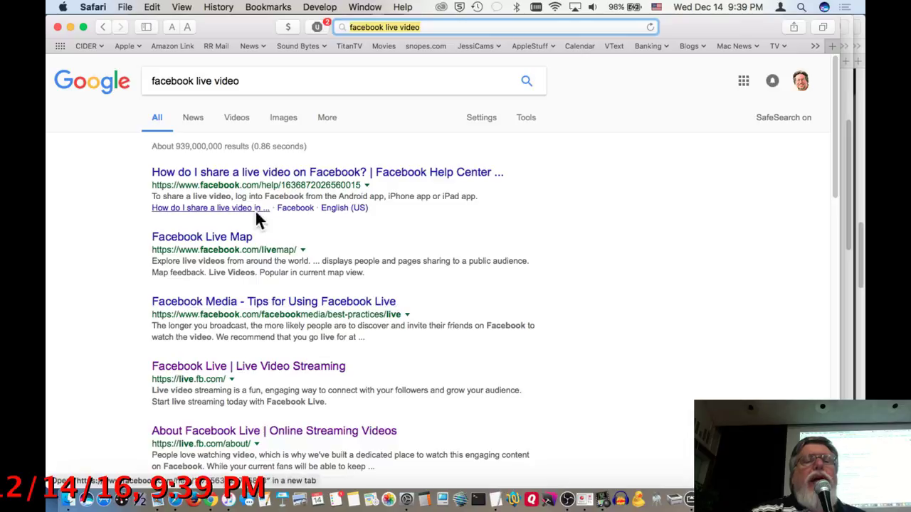
- Open the Facebook Help Center result on sharing live video and HubSpot's "How to Use Facebook Live: A Complete Guide" in new tabs
click(277, 173)
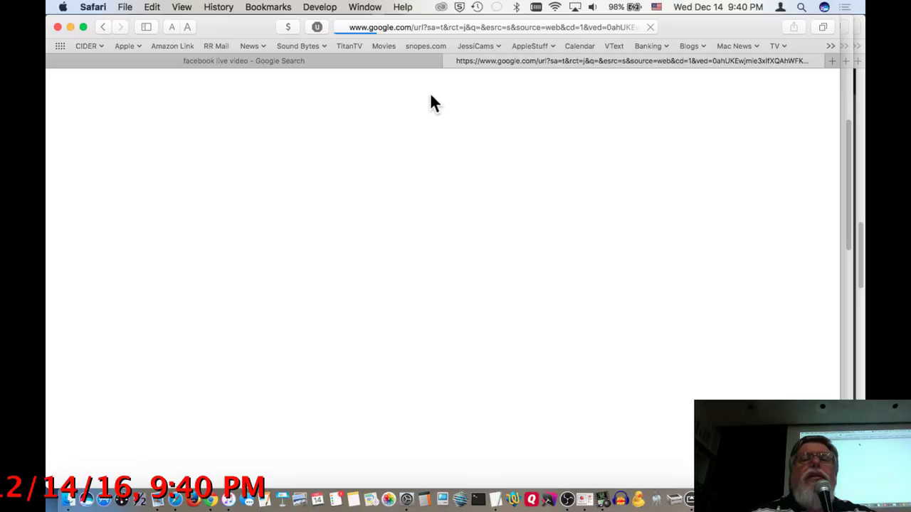
click(389, 61)
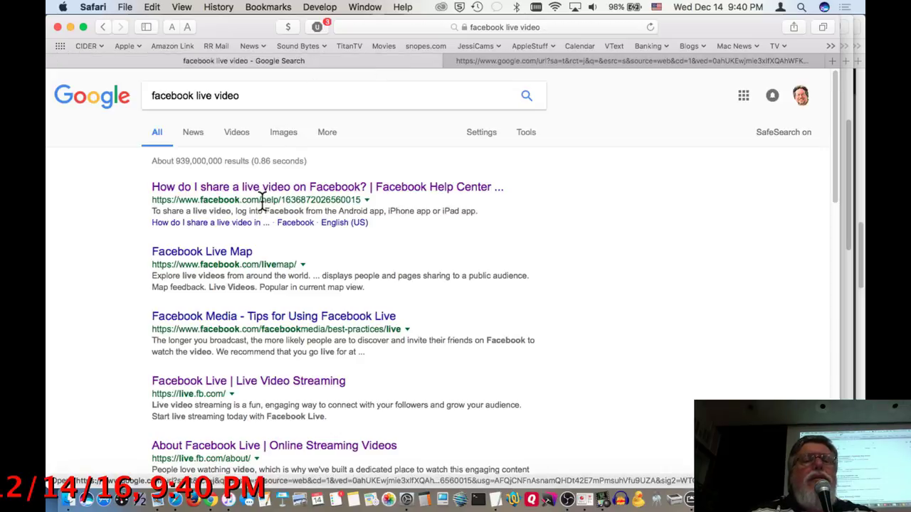
scroll(274, 253, down, 5)
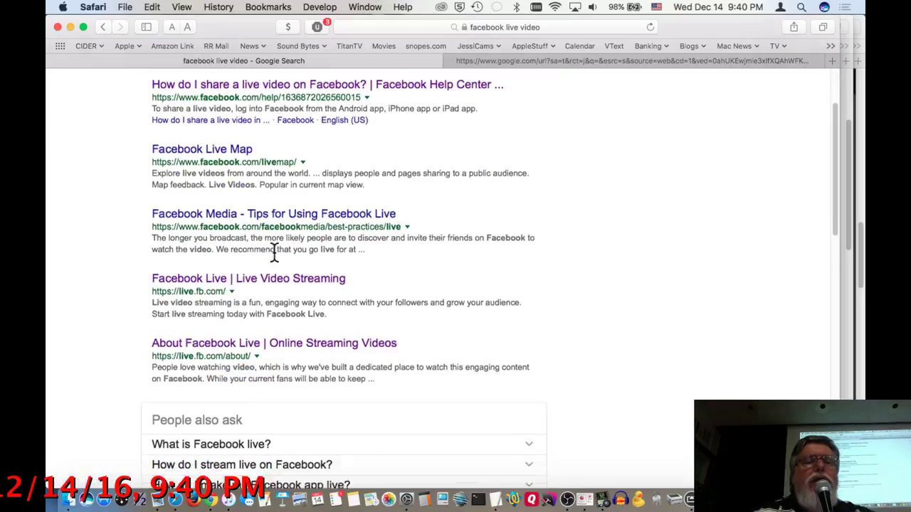
scroll(274, 250, down, 4)
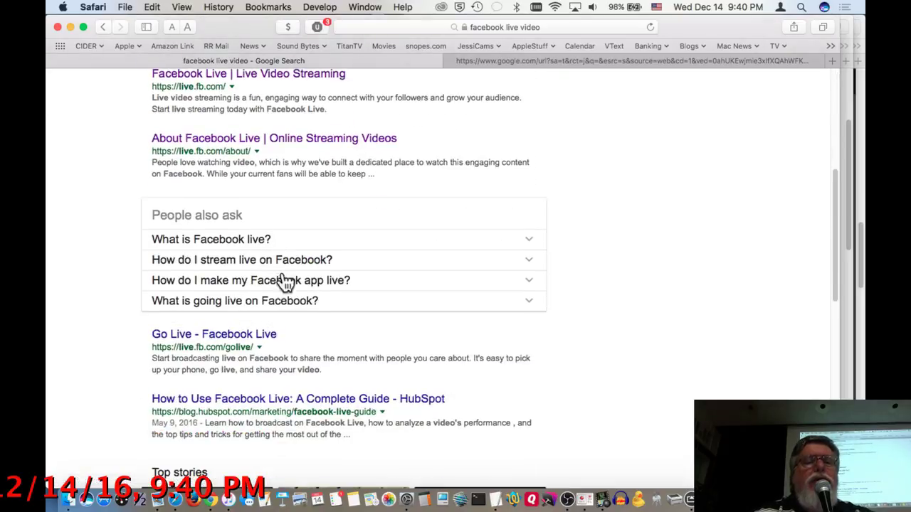
scroll(306, 306, down, 2)
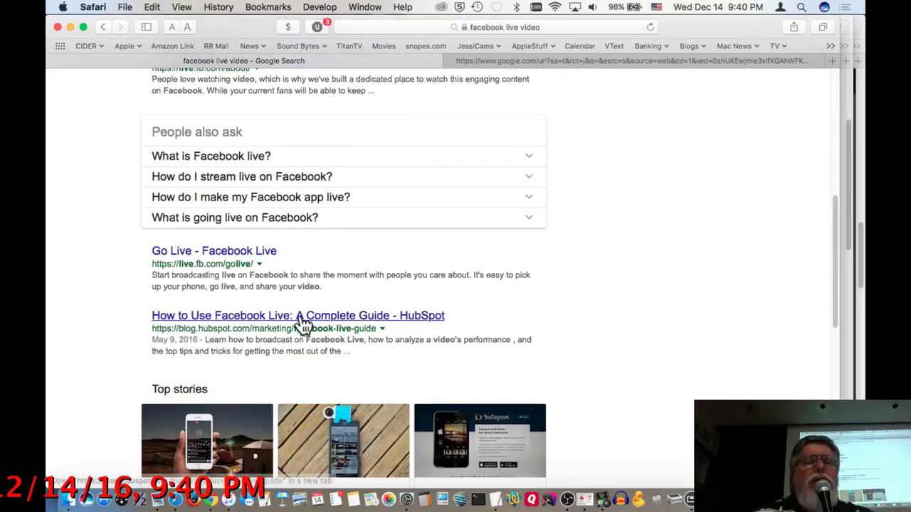
super+click(282, 315)
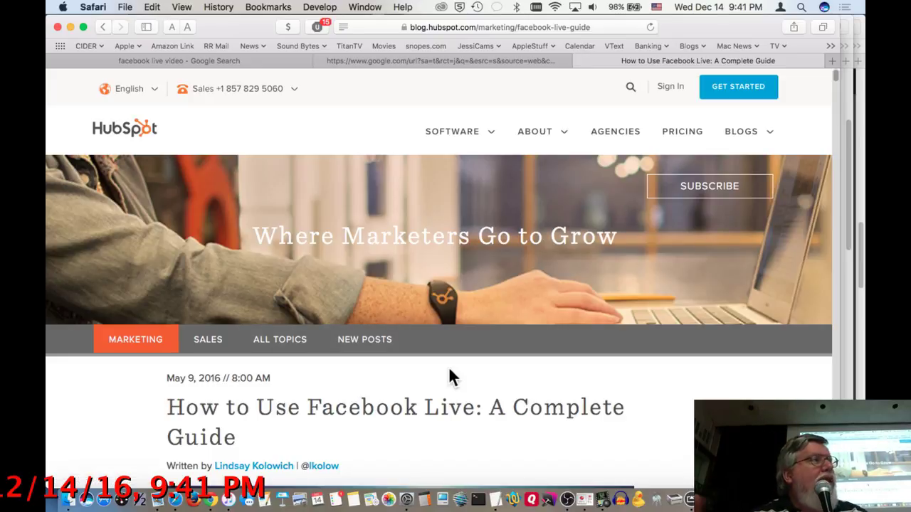
- Skim the HubSpot guide's first broadcasting steps and return to its title and introduction
scroll(450, 370, down, 10)
scroll(449, 371, down, 10)
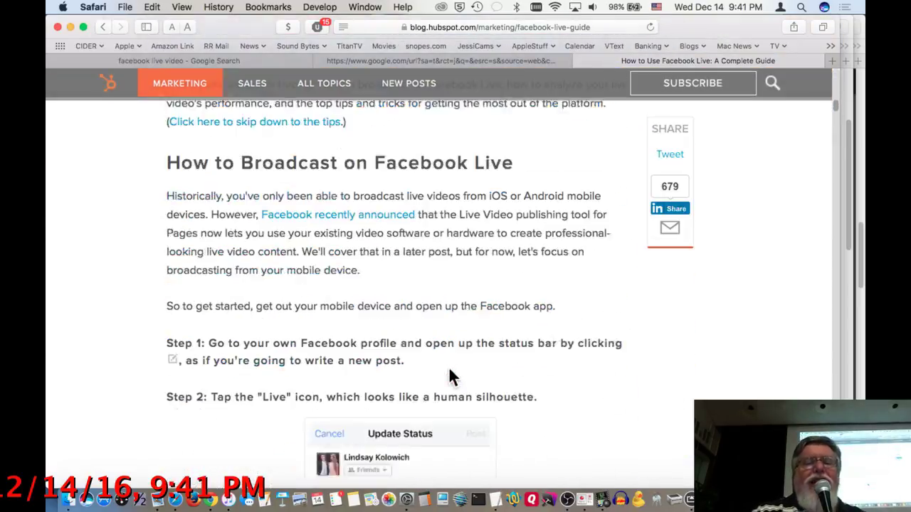
scroll(449, 369, up, 1)
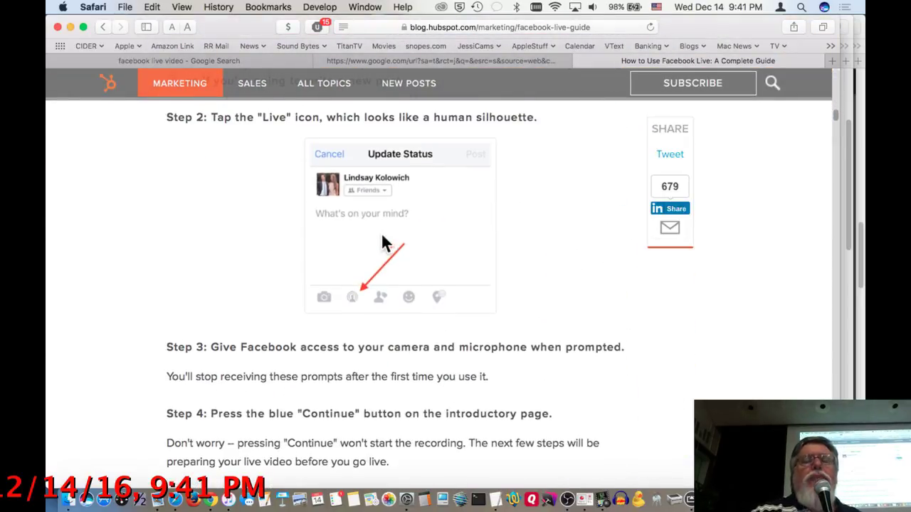
scroll(362, 293, down, 5)
scroll(361, 298, up, 2)
scroll(361, 299, up, 10)
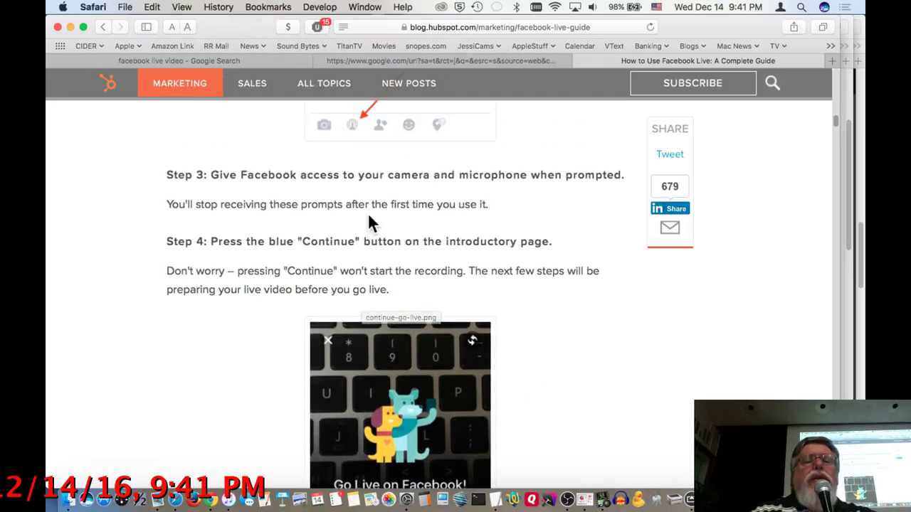
scroll(368, 214, up, 15)
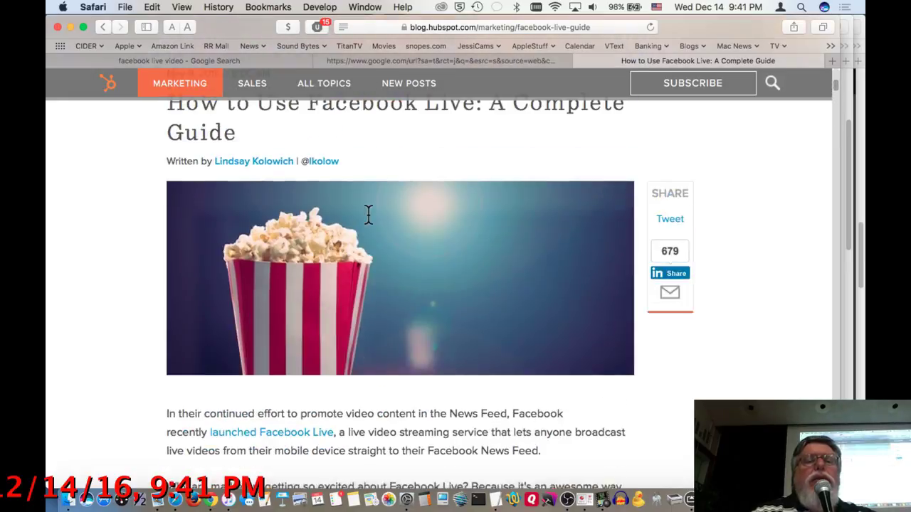
scroll(368, 224, up, 1)
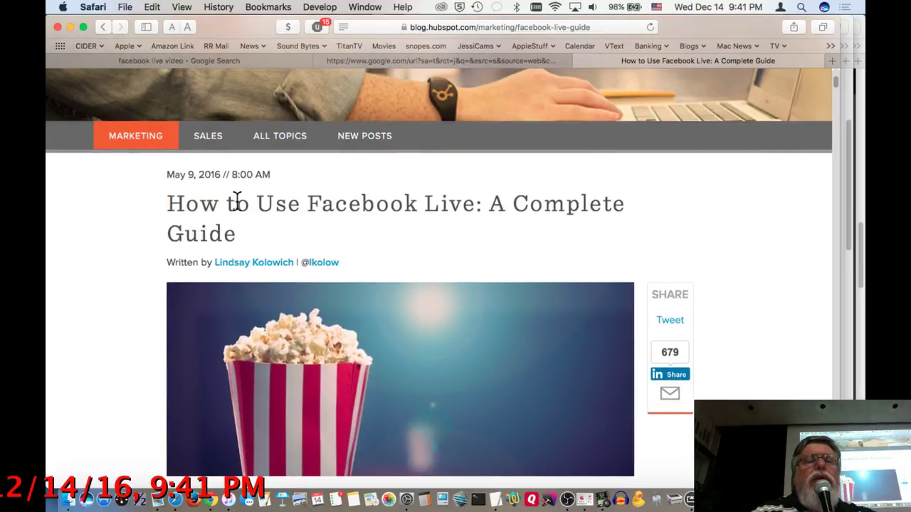
scroll(370, 218, down, 10)
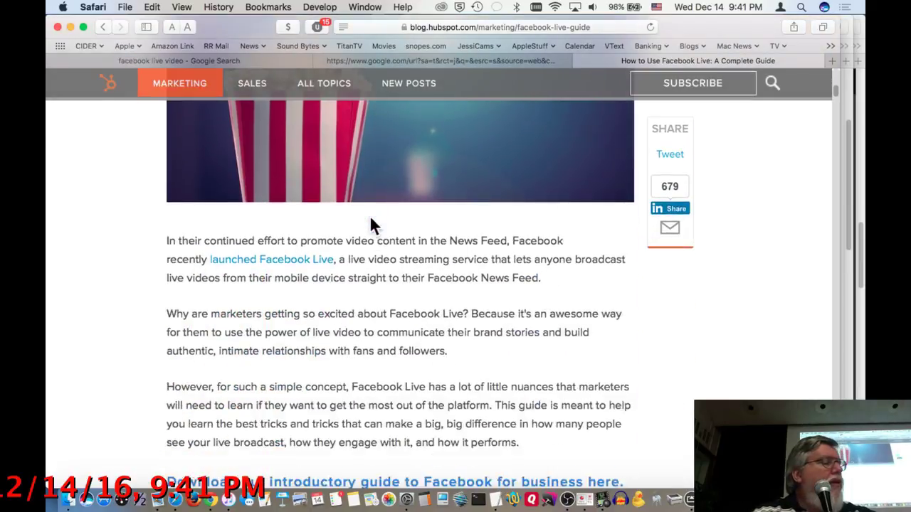
- Read the guide's "How to Broadcast on Facebook Live" section, covering the Live icon, camera and microphone access and the Continue page
scroll(369, 221, down, 1)
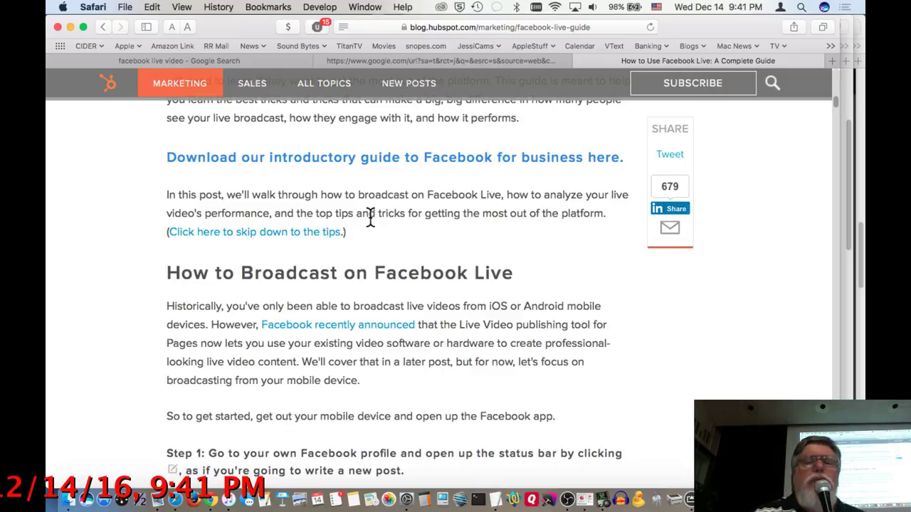
scroll(370, 217, down, 3)
scroll(553, 270, down, 4)
scroll(552, 269, down, 2)
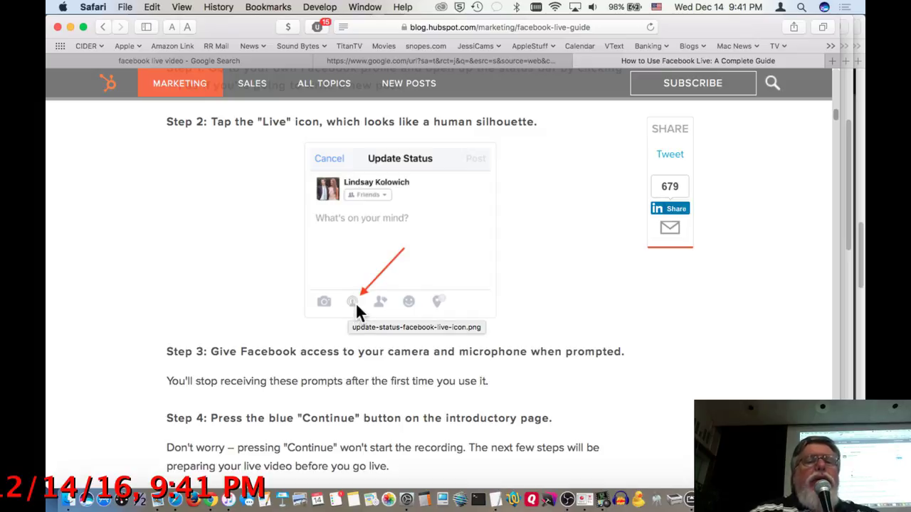
scroll(355, 301, down, 3)
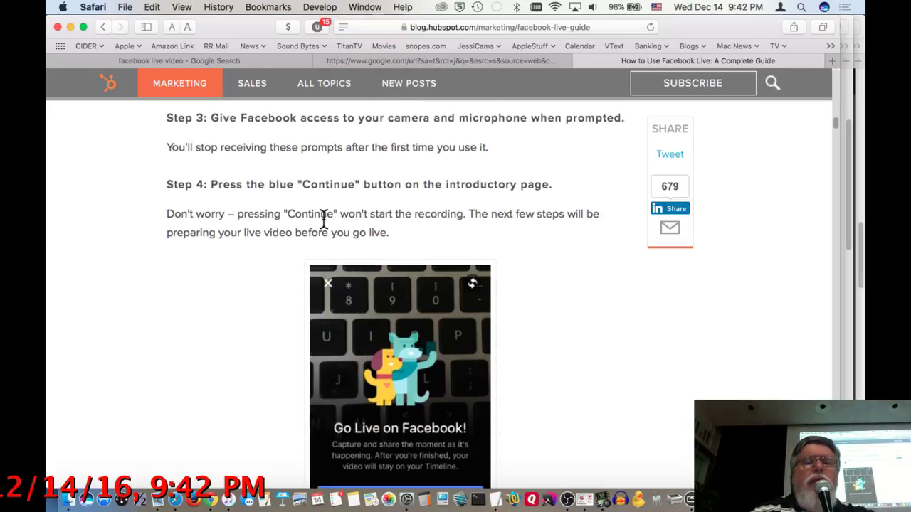
scroll(489, 281, down, 5)
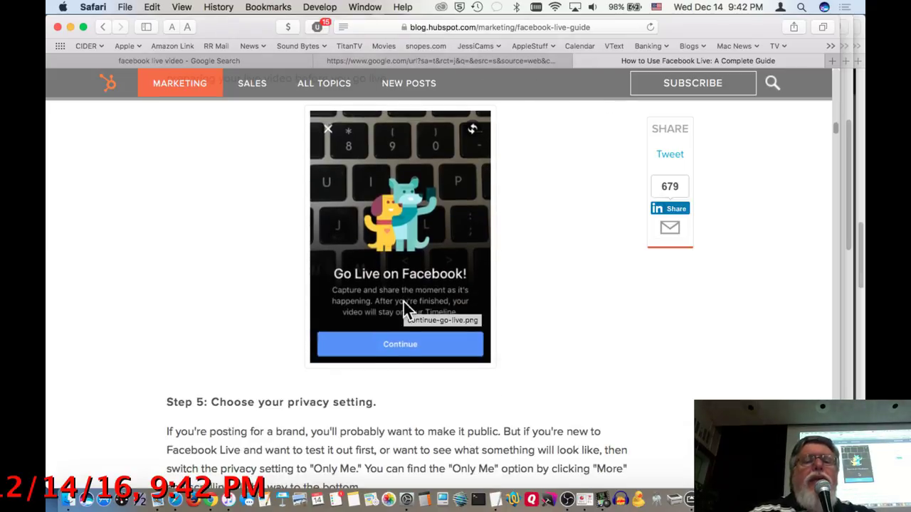
scroll(403, 302, down, 1)
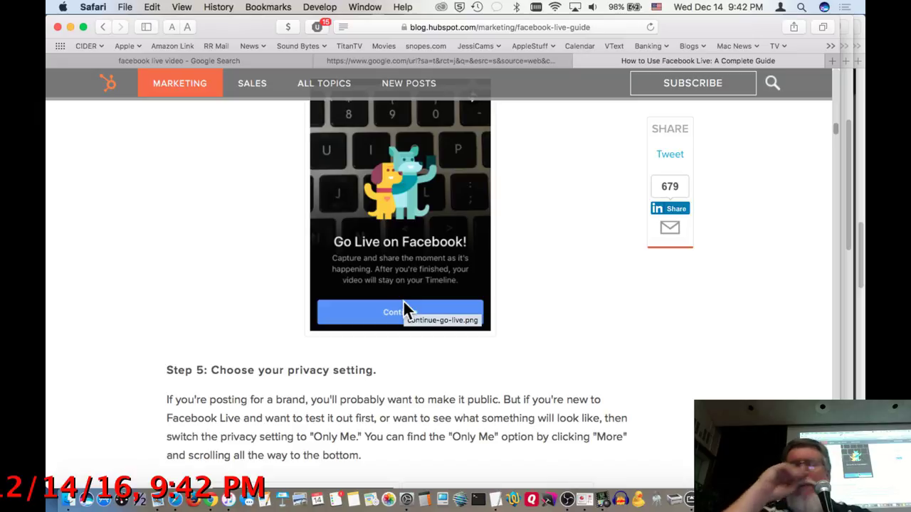
- Examine the guide's privacy setting step and the live video description example from The White House
scroll(402, 331, down, 1)
scroll(440, 345, down, 5)
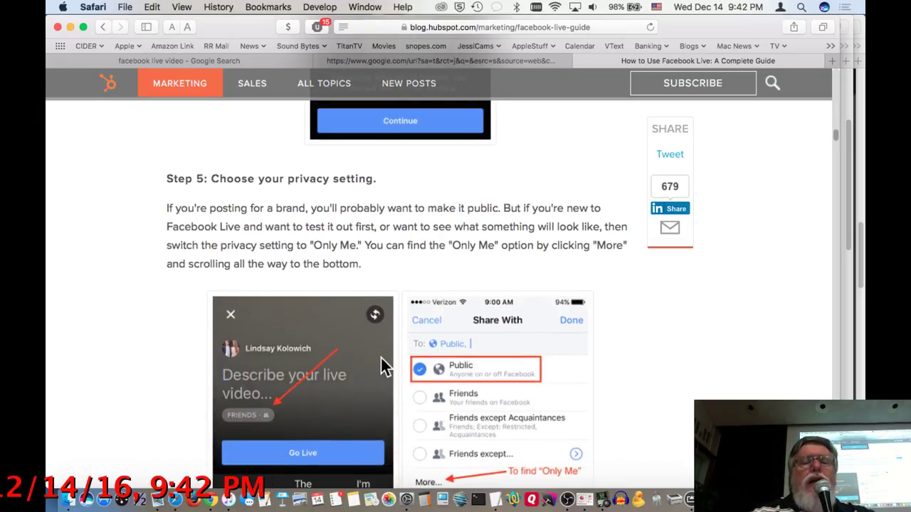
scroll(385, 360, down, 3)
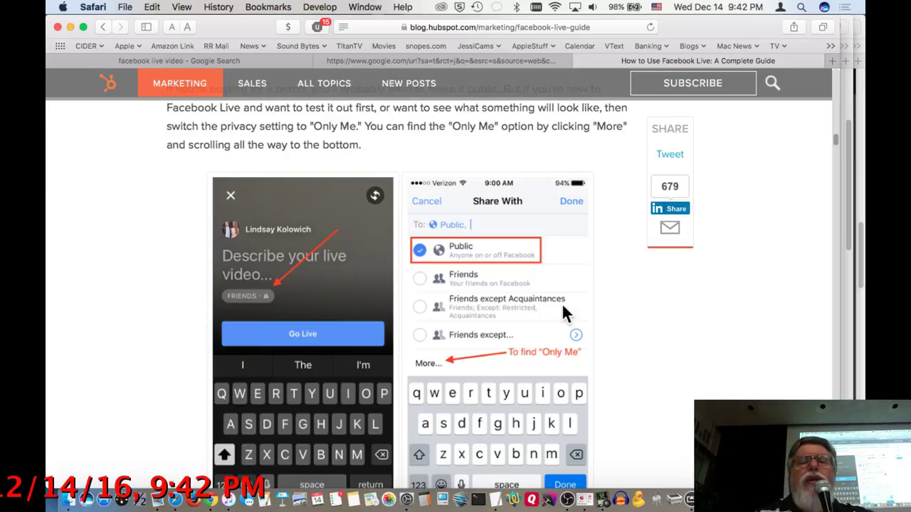
scroll(562, 303, down, 3)
scroll(561, 302, up, 2)
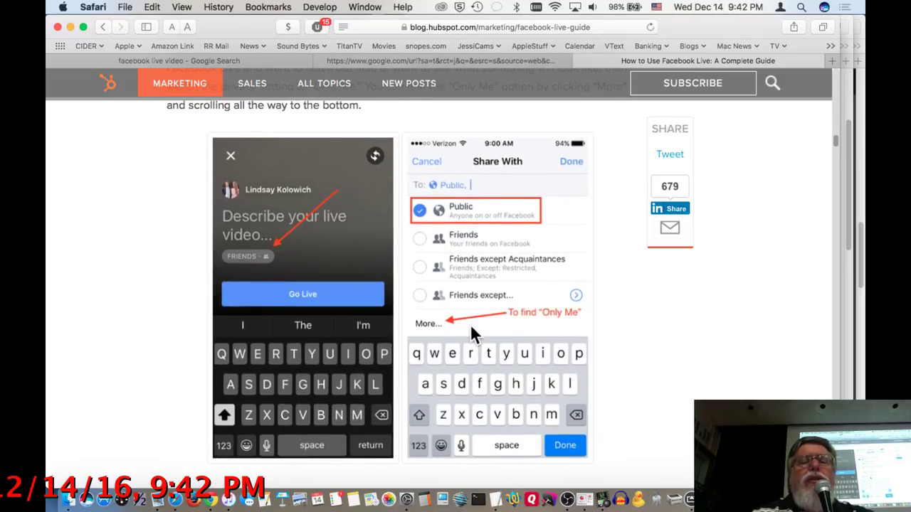
scroll(470, 324, down, 10)
scroll(470, 324, down, 3)
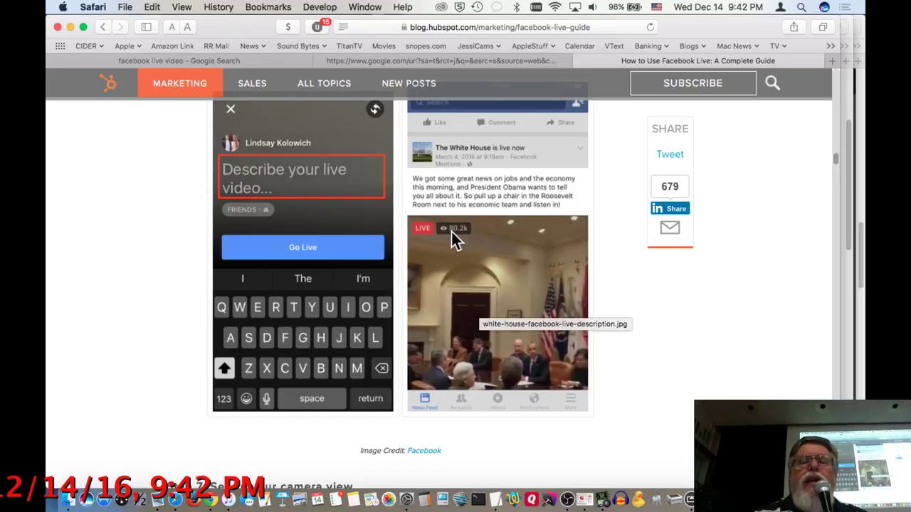
scroll(451, 230, up, 2)
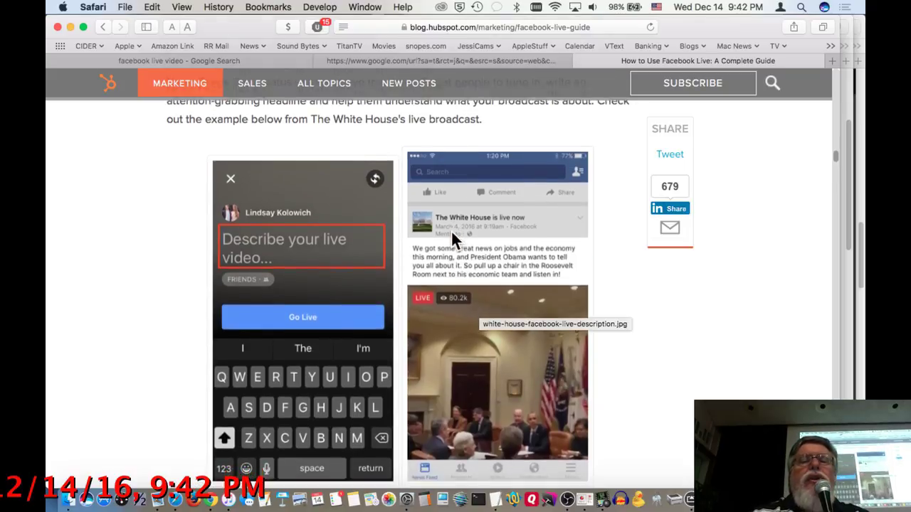
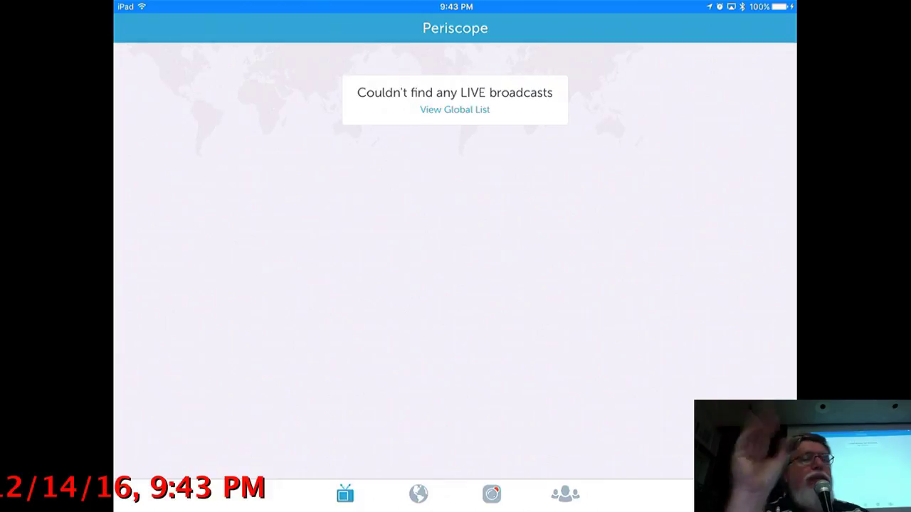
- Stop mirroring the iPad to CIDER Book and hide the Safari windows on the Mac to show the desktop
drag(456, 509, 455, 299)
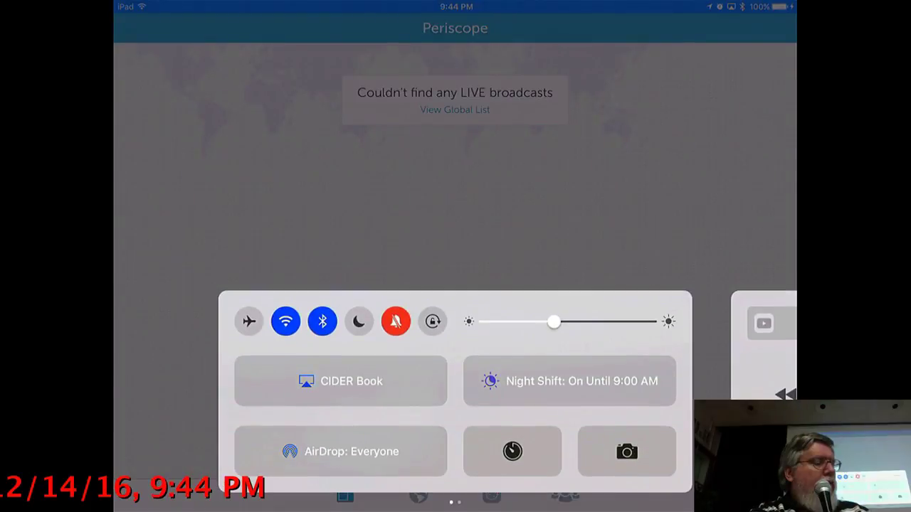
click(340, 380)
click(351, 271)
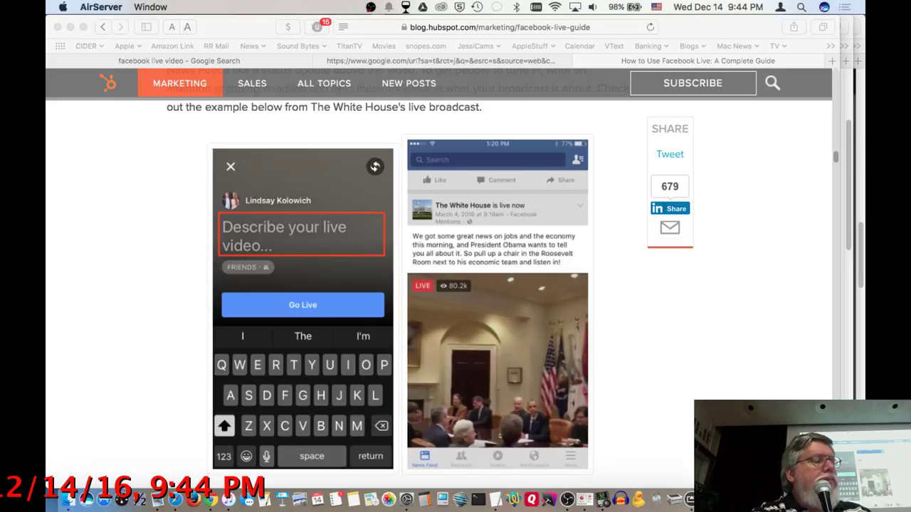
click(721, 359)
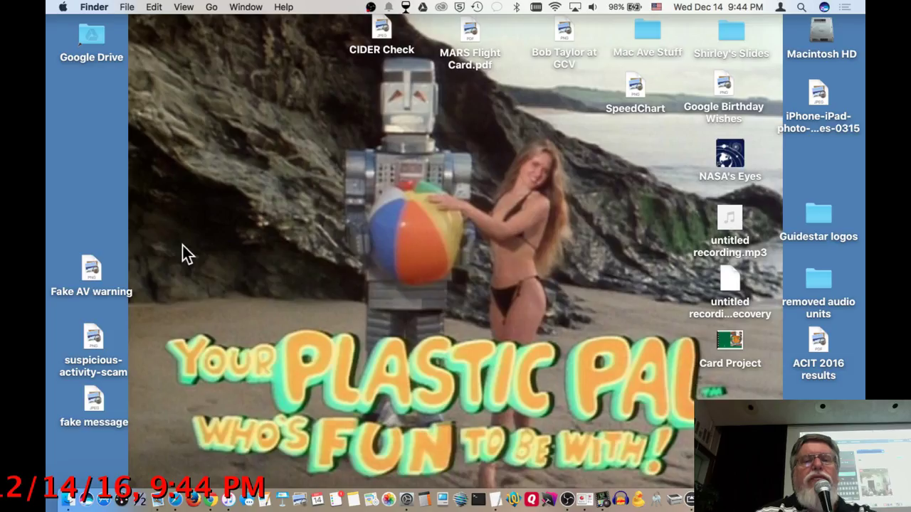
key(super+h)
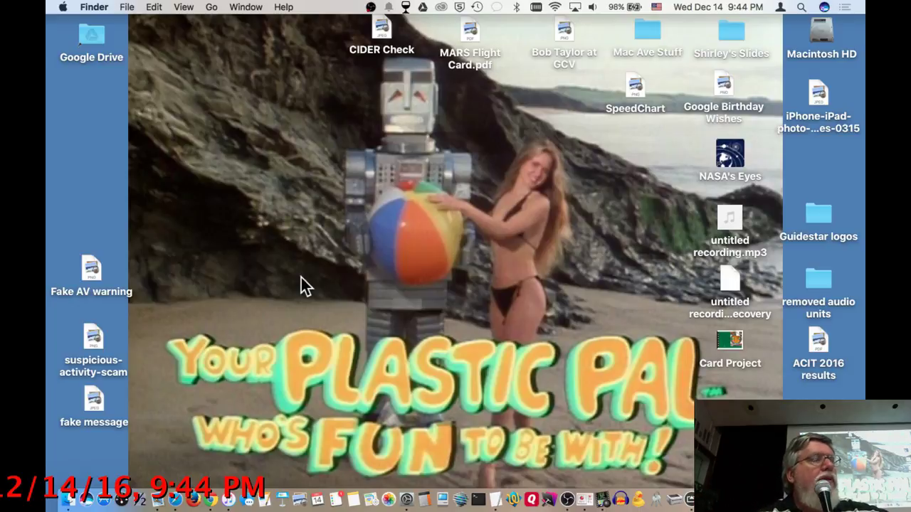
- Switch to Chrome and open the Apple CIDER channel page from the YouTube live dashboard
click(210, 500)
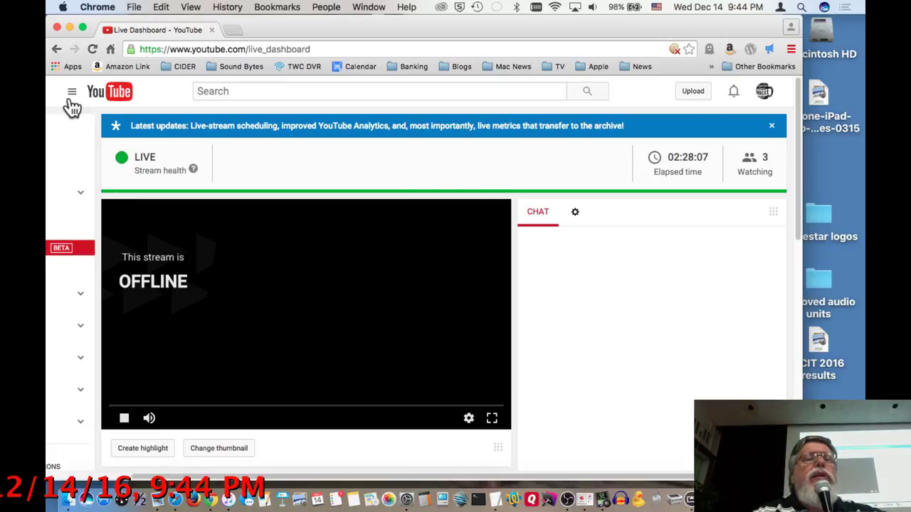
scroll(268, 94, up, 1)
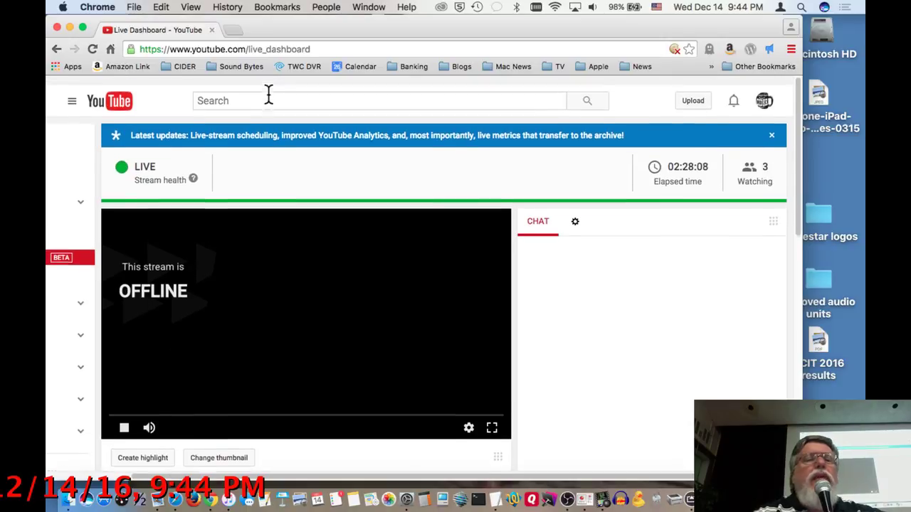
click(71, 95)
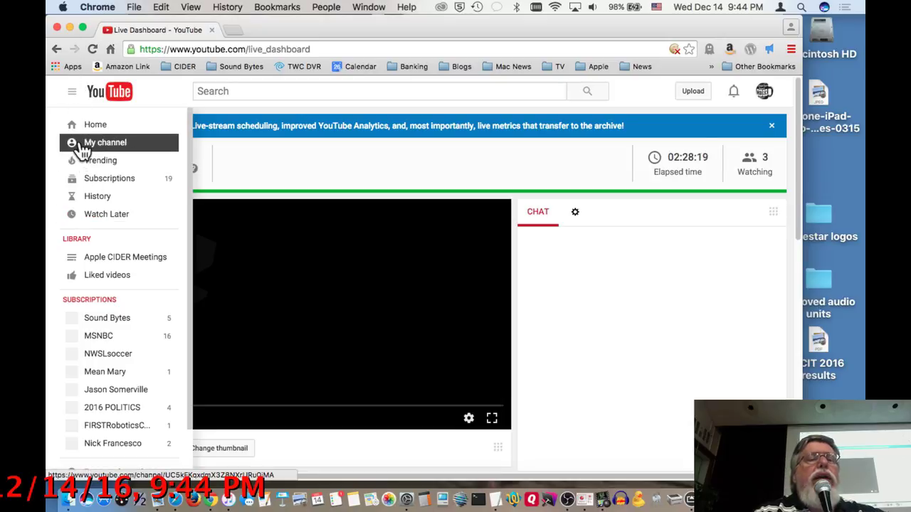
click(142, 151)
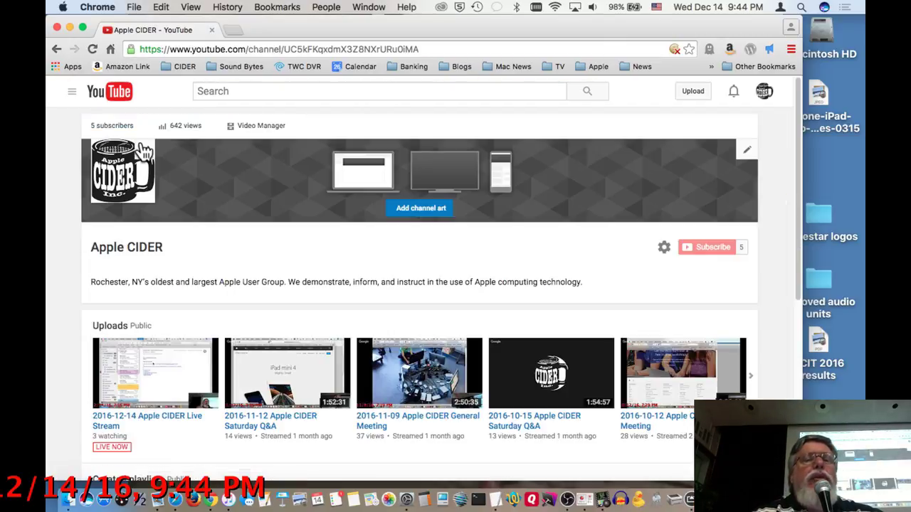
- Open the Apple CIDER channel's Video Manager, and view the live streaming Events list
click(255, 132)
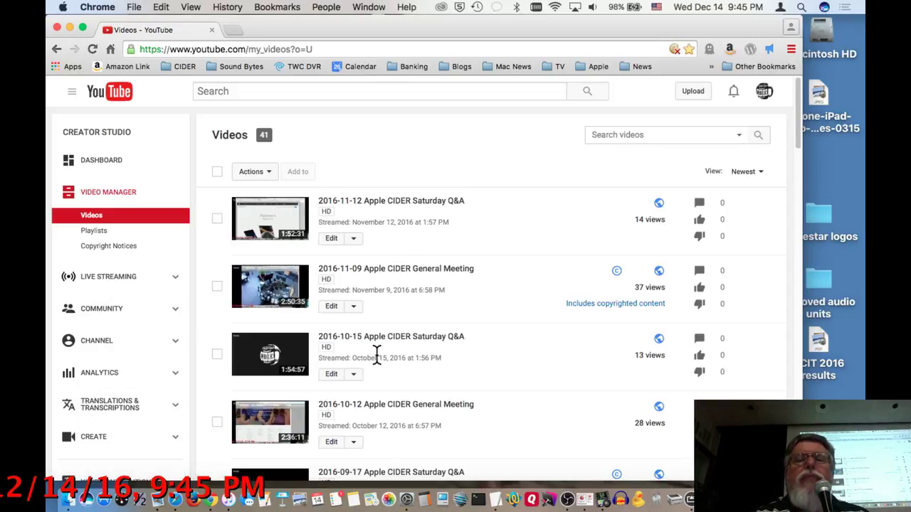
click(110, 279)
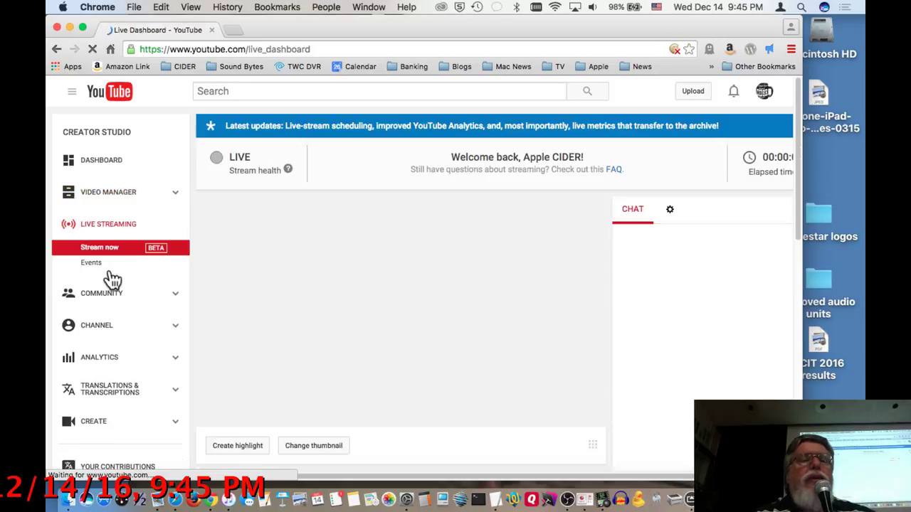
click(102, 272)
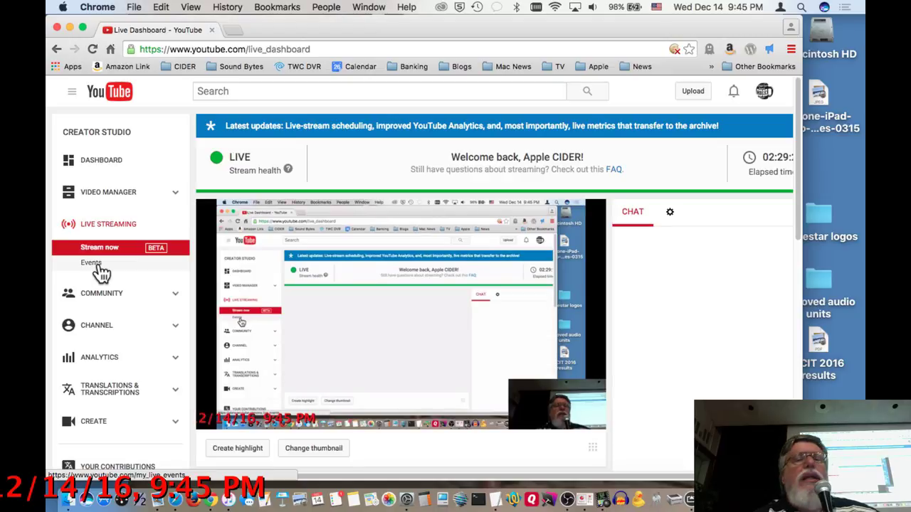
click(100, 267)
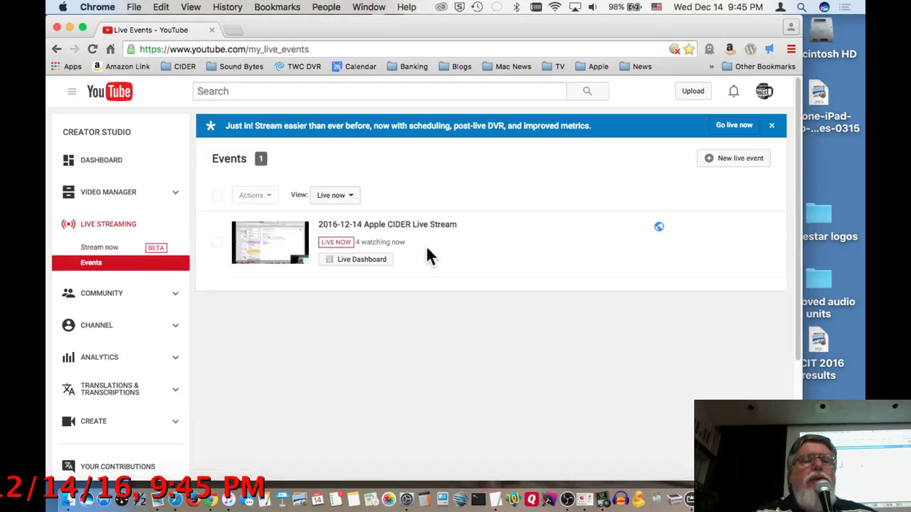
- Show the Encoder Setup section of the Stream now dashboard, and switch to OBS to view its Stream settings
click(116, 249)
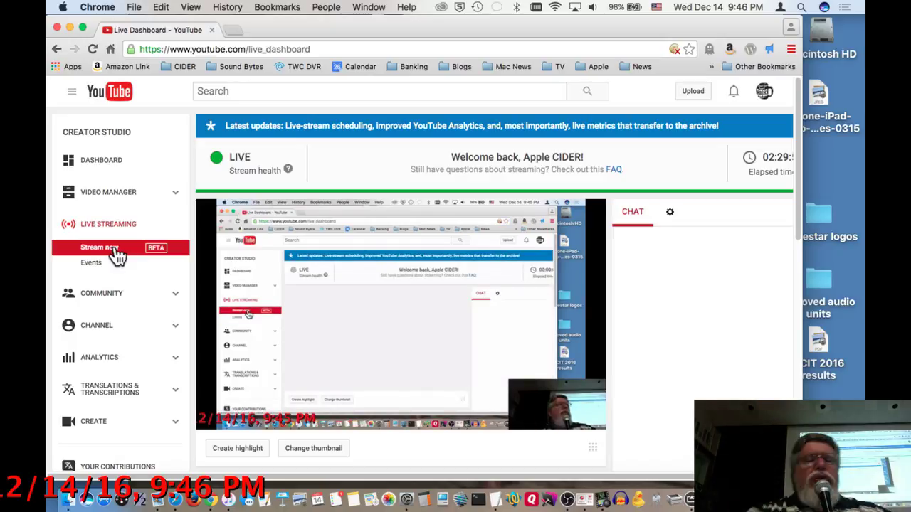
scroll(342, 311, down, 10)
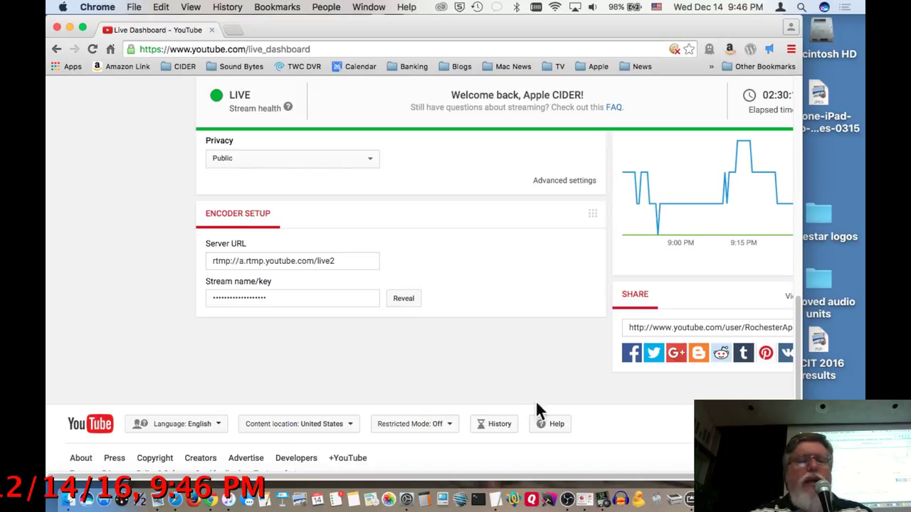
click(567, 500)
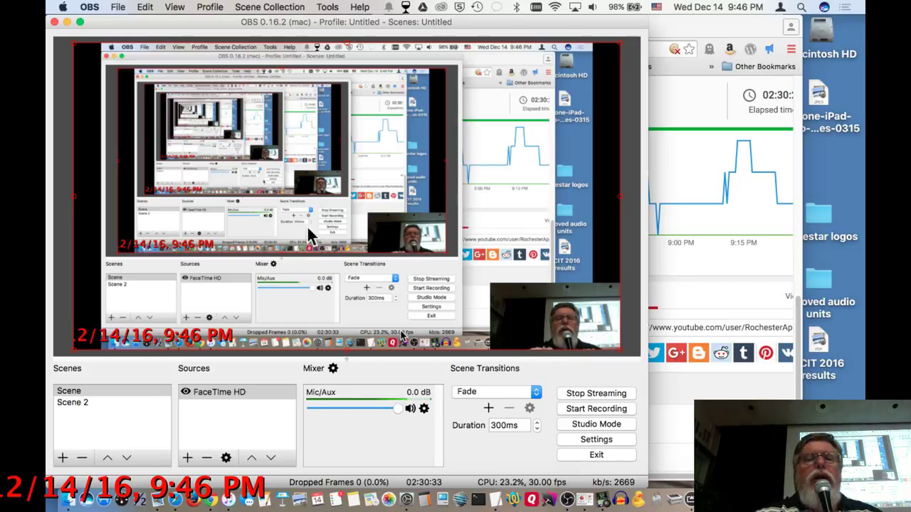
click(84, 9)
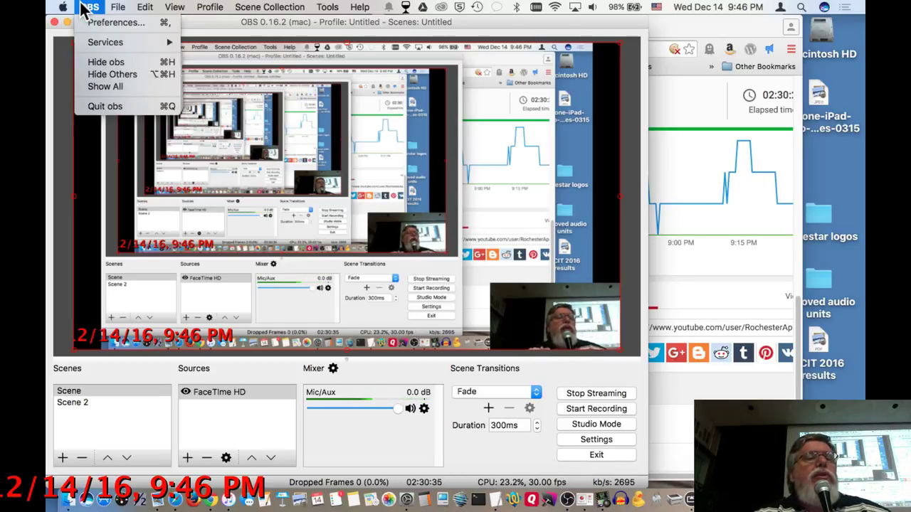
click(84, 9)
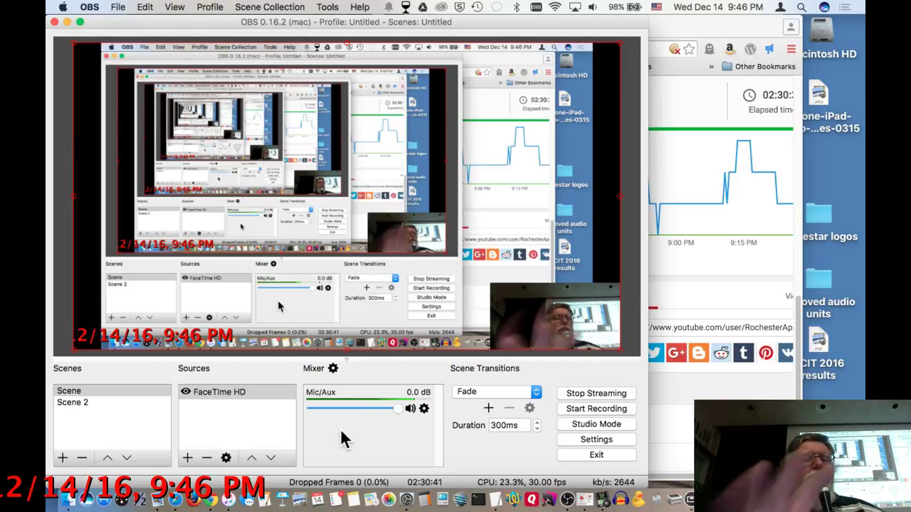
click(579, 438)
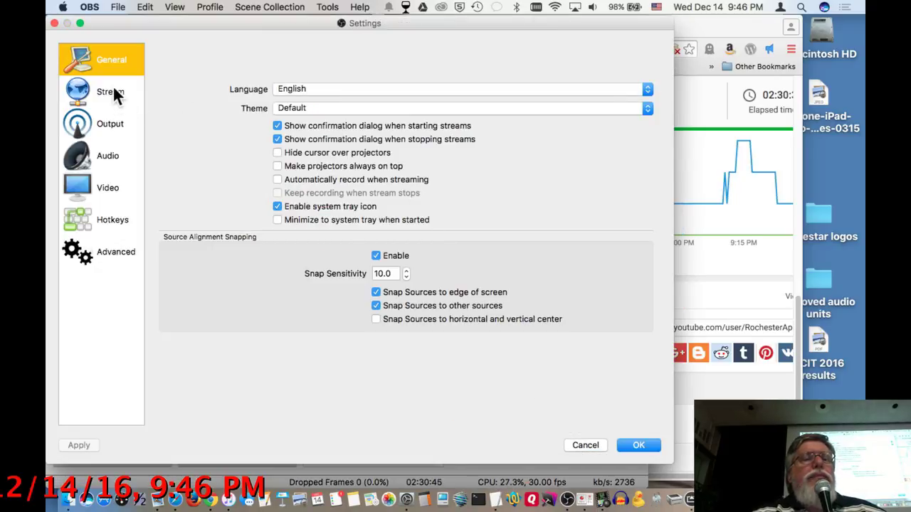
click(114, 94)
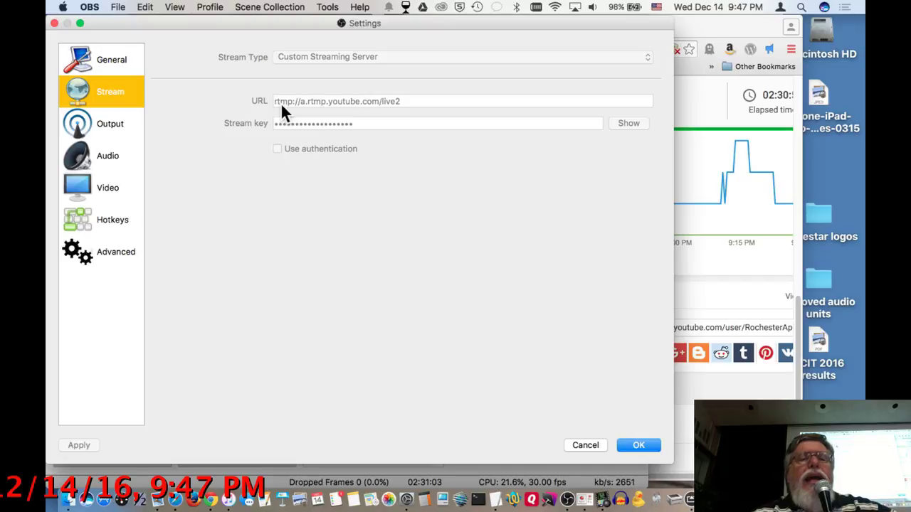
- Switch to Chrome and review the live dashboard's encoder setup, category, privacy setting and stream preview
click(209, 501)
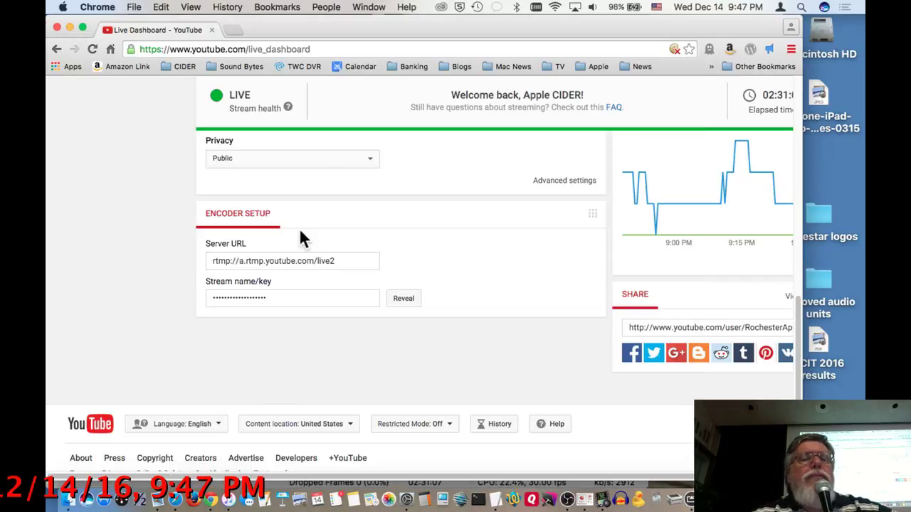
scroll(299, 232, up, 2)
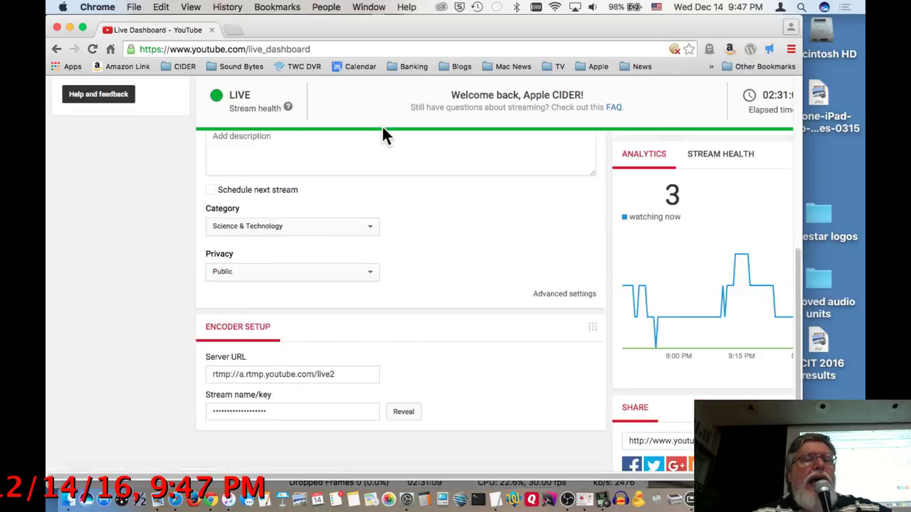
scroll(381, 125, up, 10)
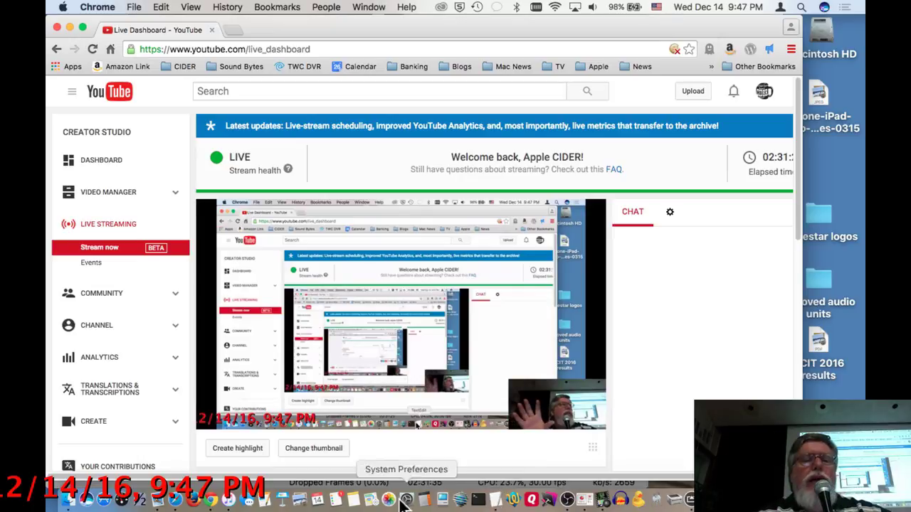
- Open the Apple CIDER home page in a new Safari window and follow its link to the group's YouTube channel
click(175, 501)
key(super+n)
text(youtube.com)
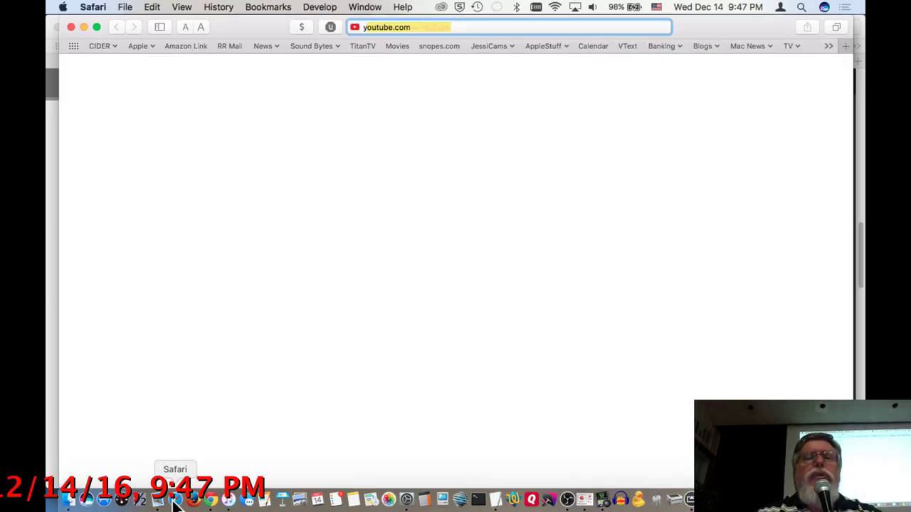
key(super+shift+h)
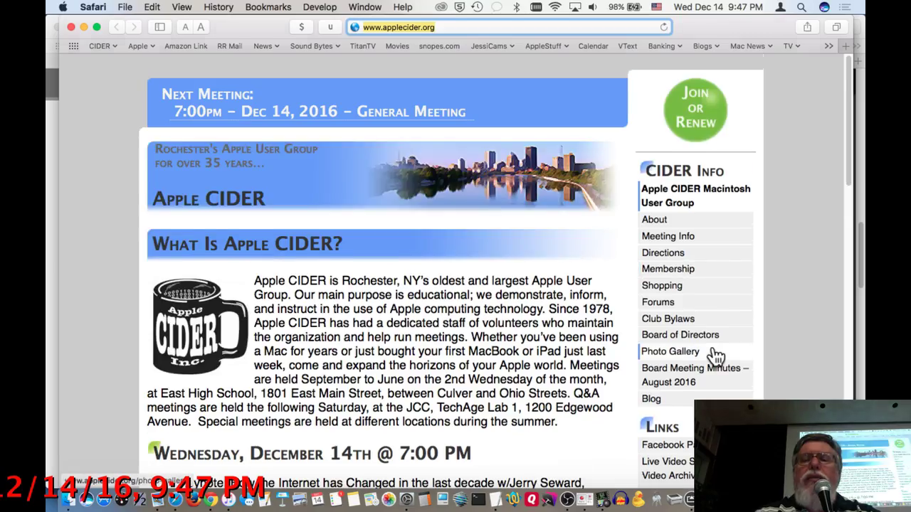
scroll(715, 358, down, 3)
click(680, 342)
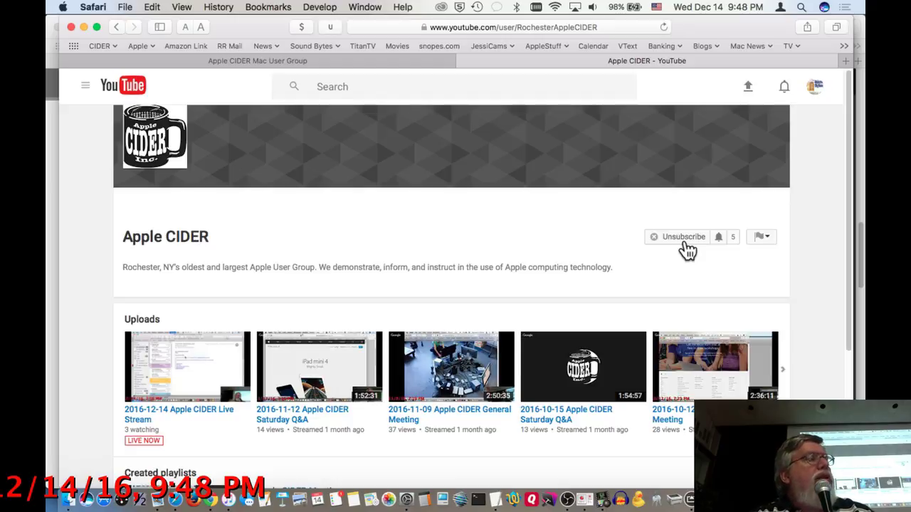
- Play the 2016-12-14 Apple CIDER Live Stream and return to the channel page
click(149, 421)
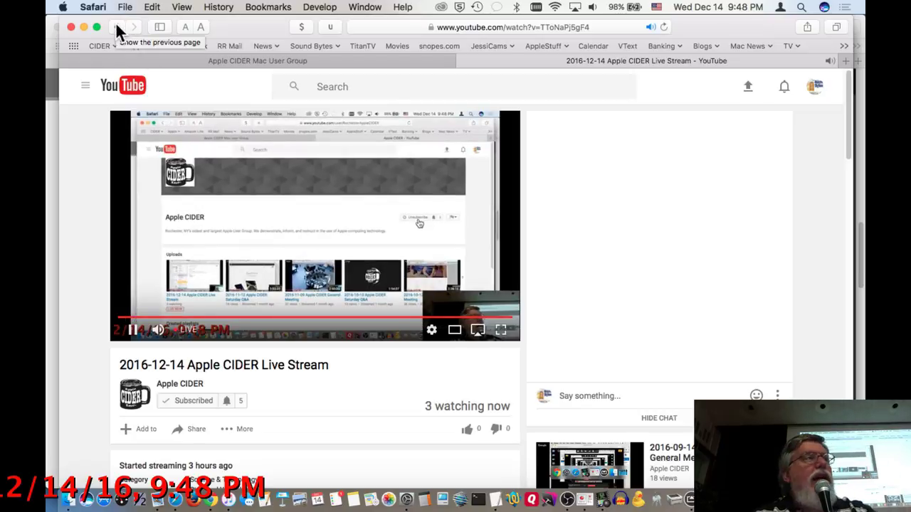
click(118, 29)
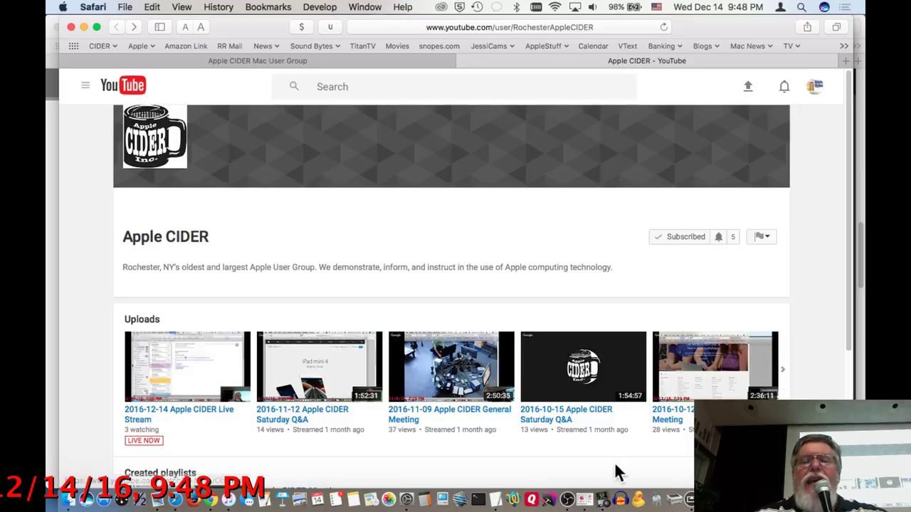
- Switch to CamTwist and examine its preview and the settings of the PIP Webcam and Clock effects
click(601, 500)
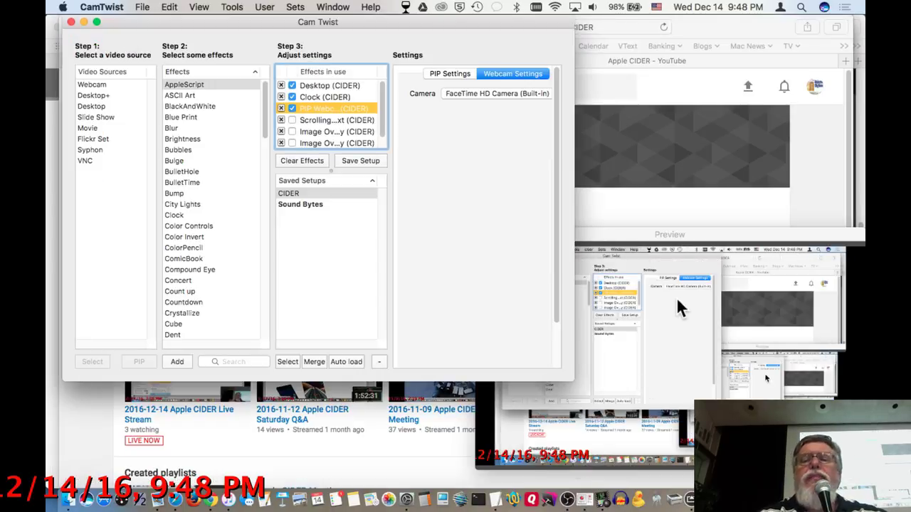
click(646, 235)
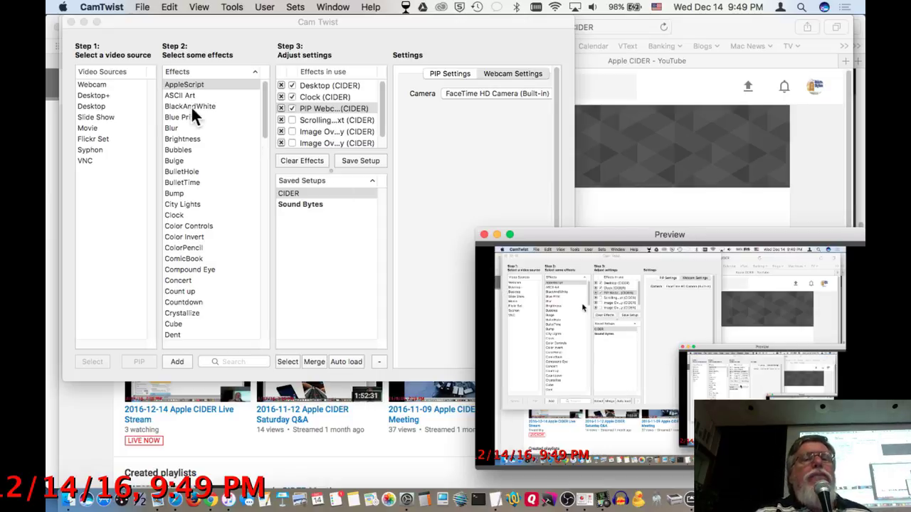
click(220, 20)
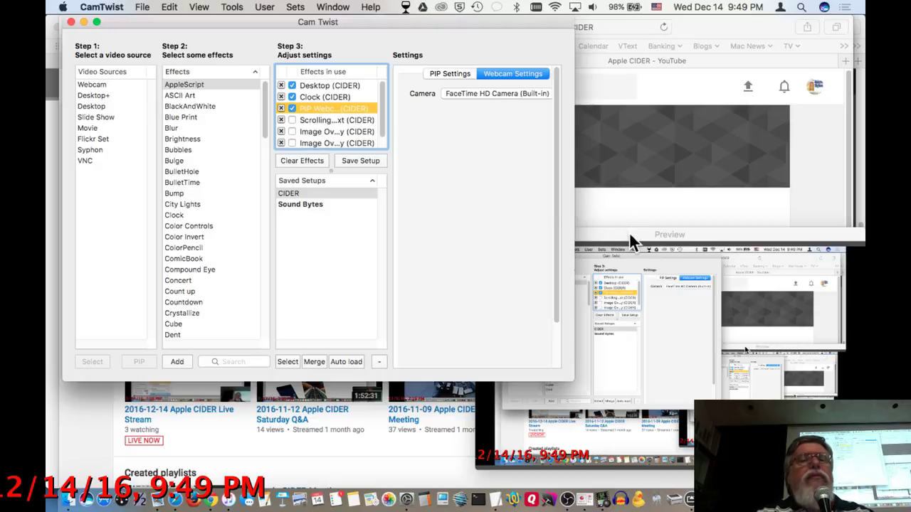
click(315, 107)
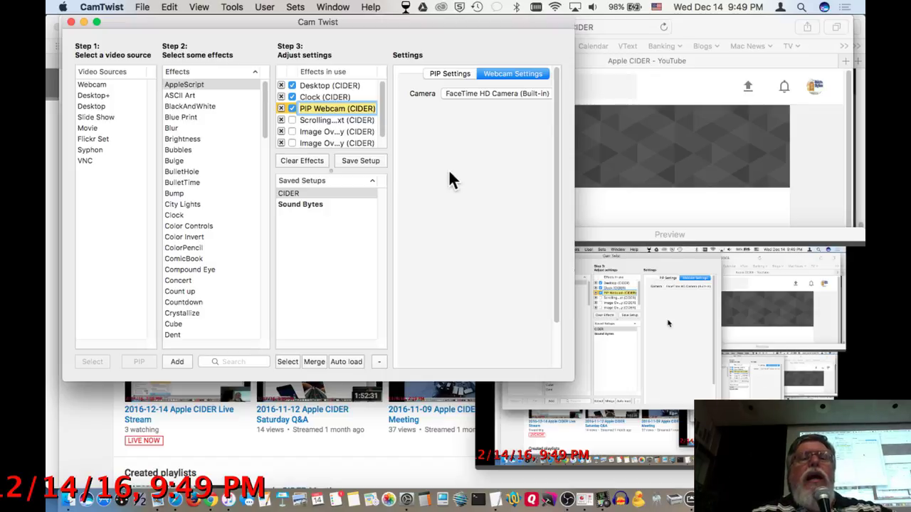
click(327, 95)
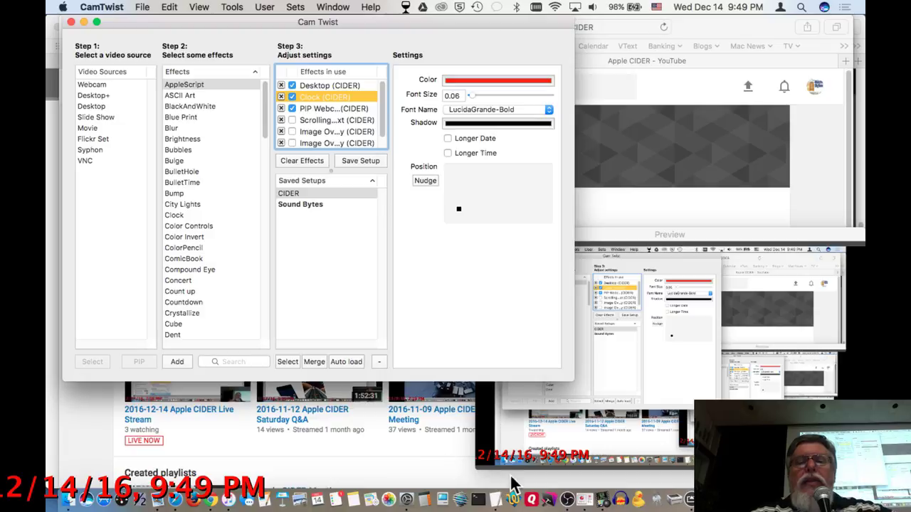
- Switch to OBS, view its General settings and close the settings window without saving
click(567, 501)
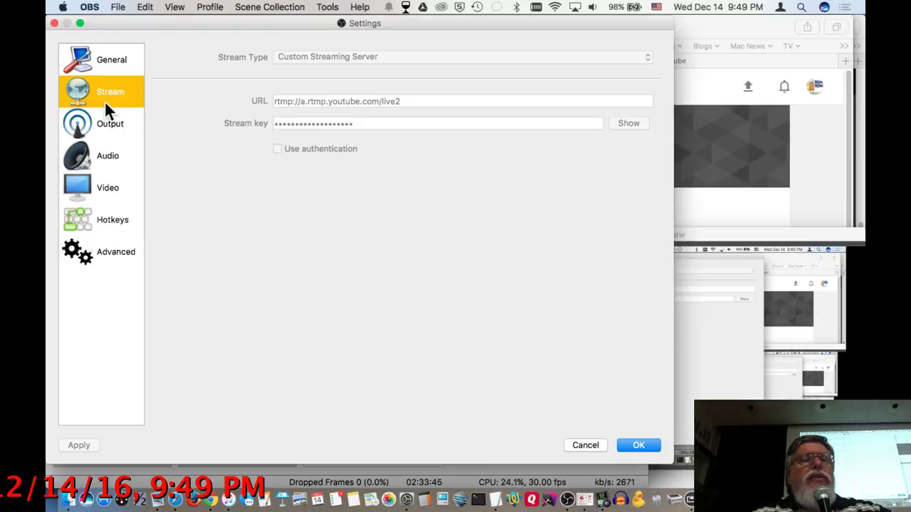
click(108, 60)
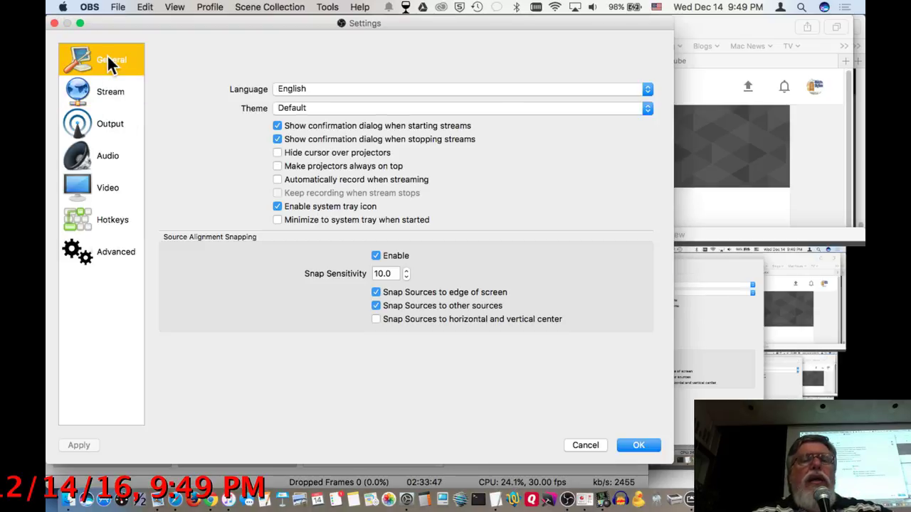
click(585, 446)
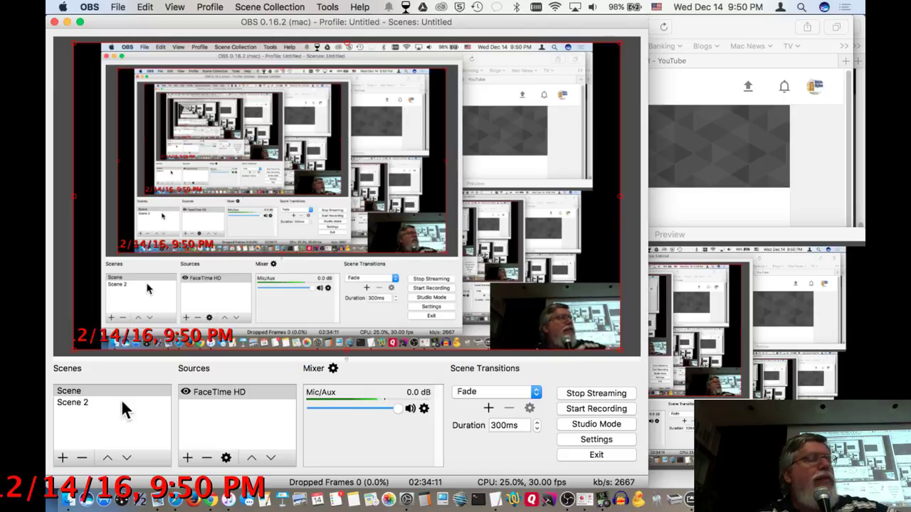
- Switch to Safari and look over the uploads on the Apple CIDER channel page
click(175, 500)
scroll(398, 242, down, 3)
scroll(398, 242, up, 3)
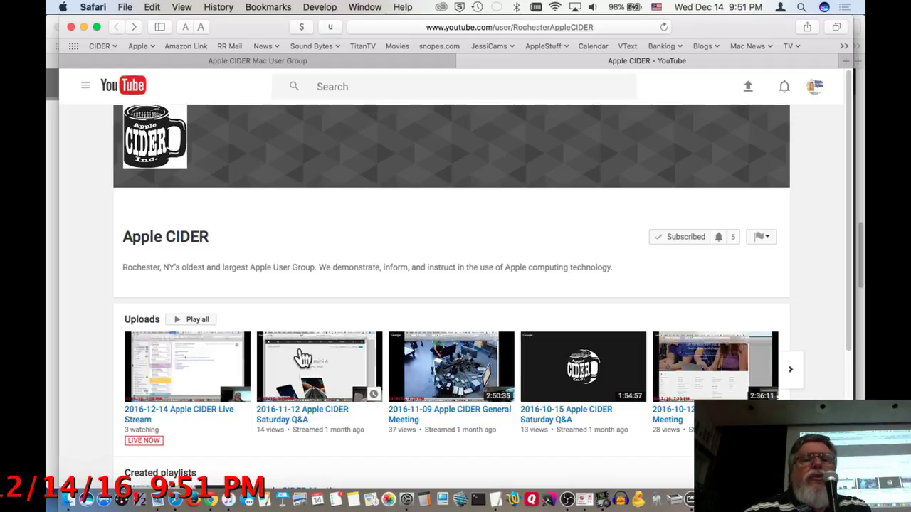
- Switch to Chrome, open the Video Manager's video list and check the available bulk actions
click(210, 500)
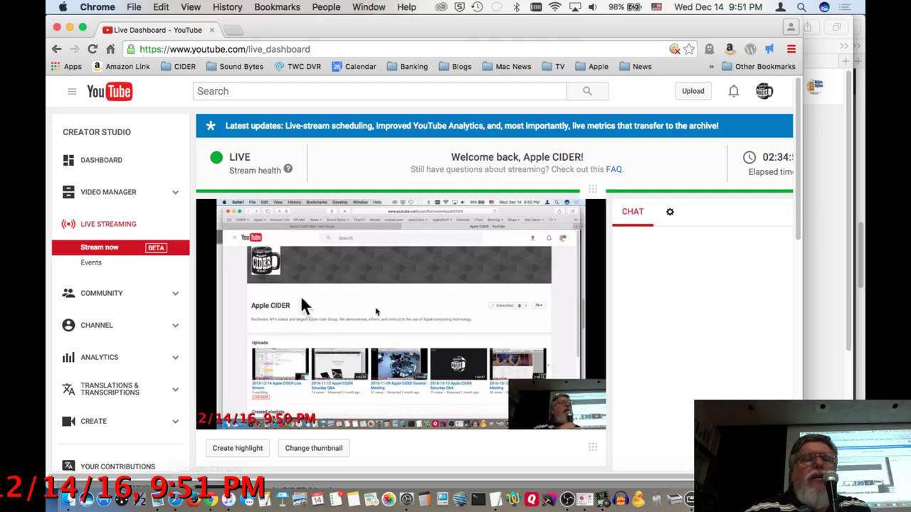
click(114, 194)
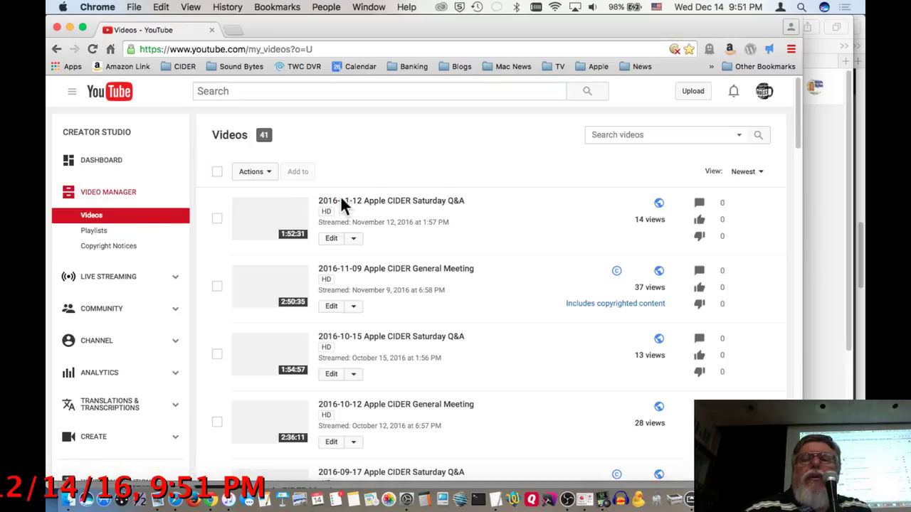
click(267, 178)
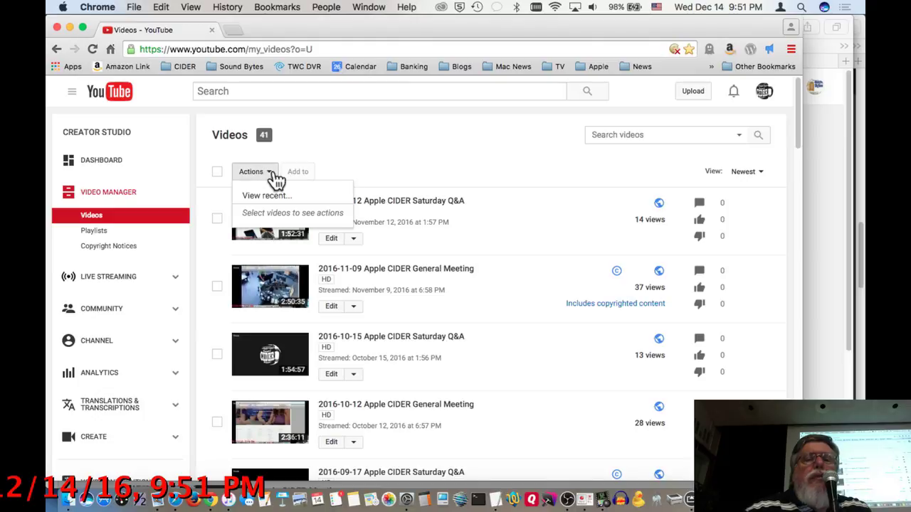
click(375, 148)
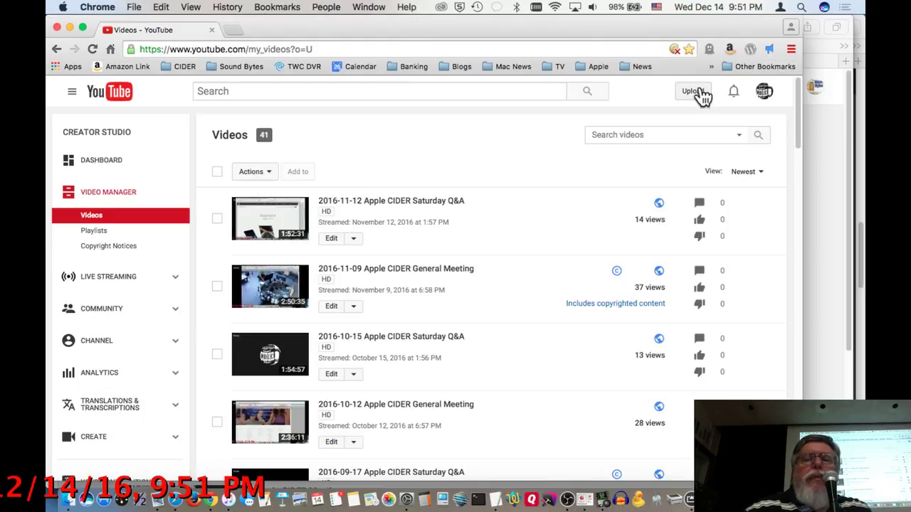